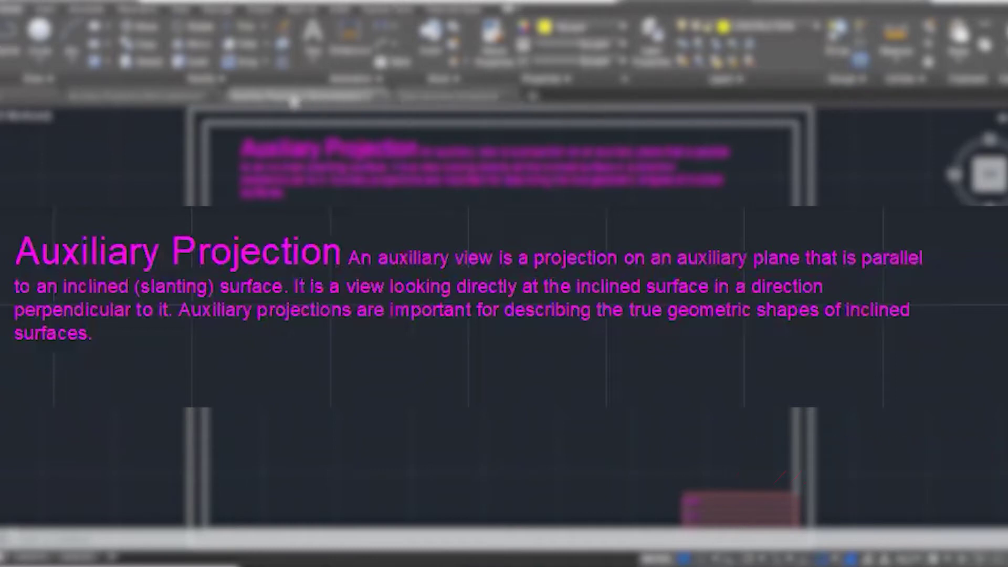
- Turn off the CONSTRUCTION layer in the auxiliary projection demonstration drawing and regenerate the drawing
mouse_move(160, 97)
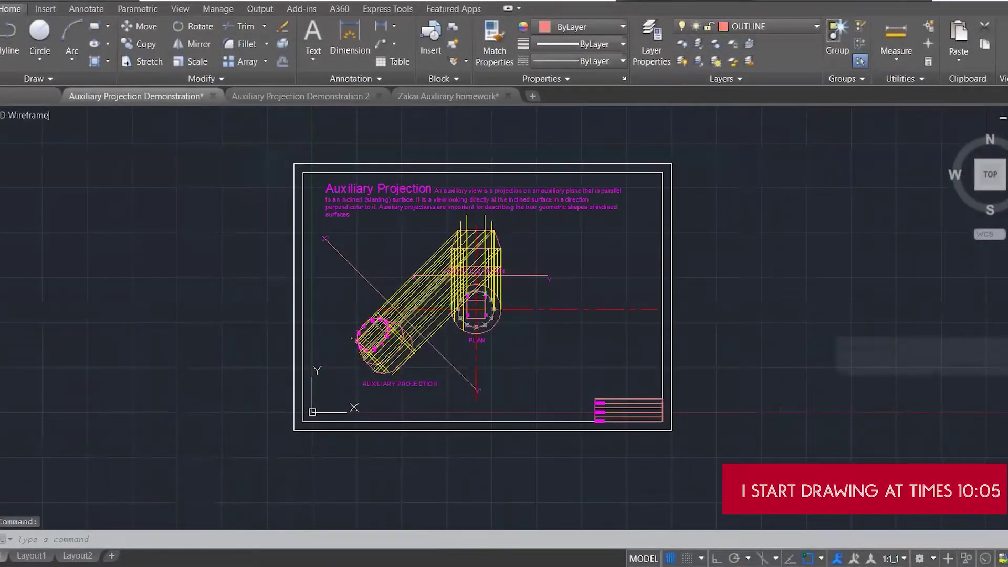
left_click(735, 27)
left_click(688, 75)
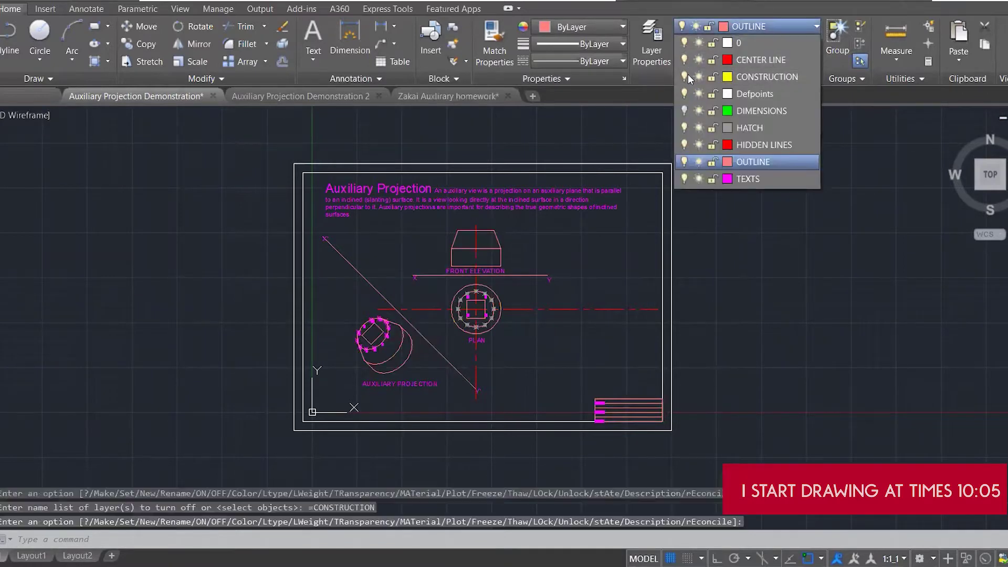
scroll(508, 299, "up", 2)
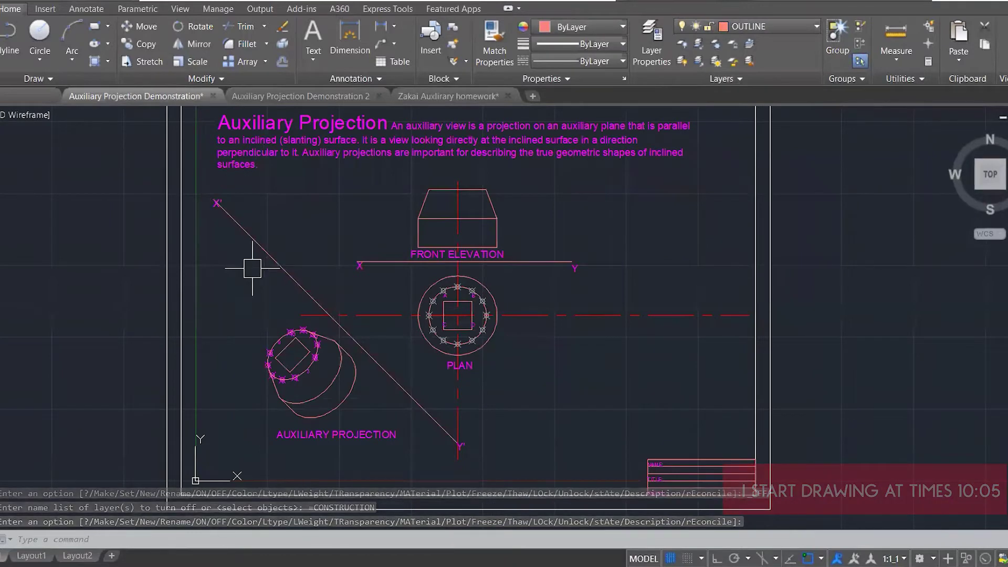
scroll(252, 268, "up", 2)
type("RE")
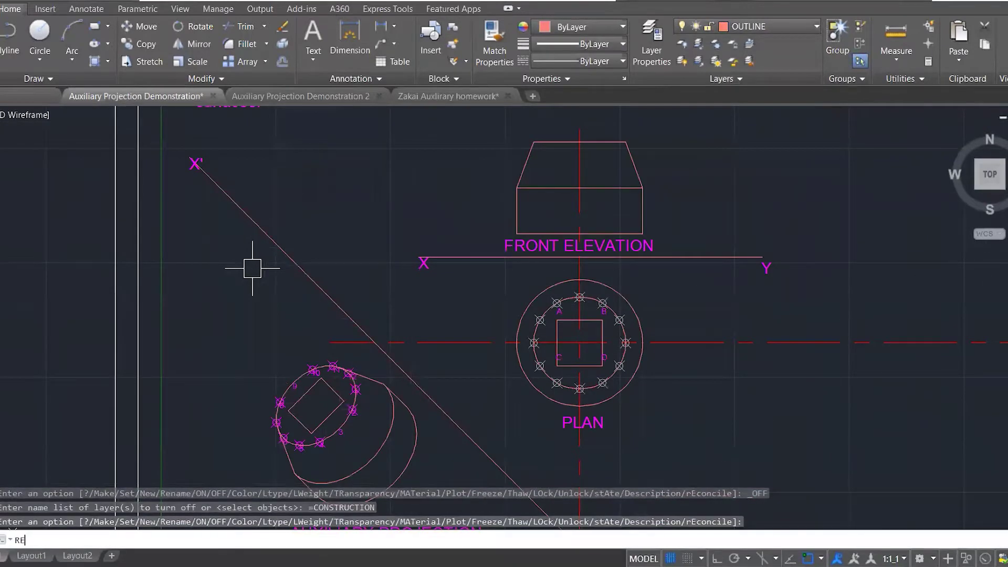
key("Return")
scroll(473, 239, "down", 2)
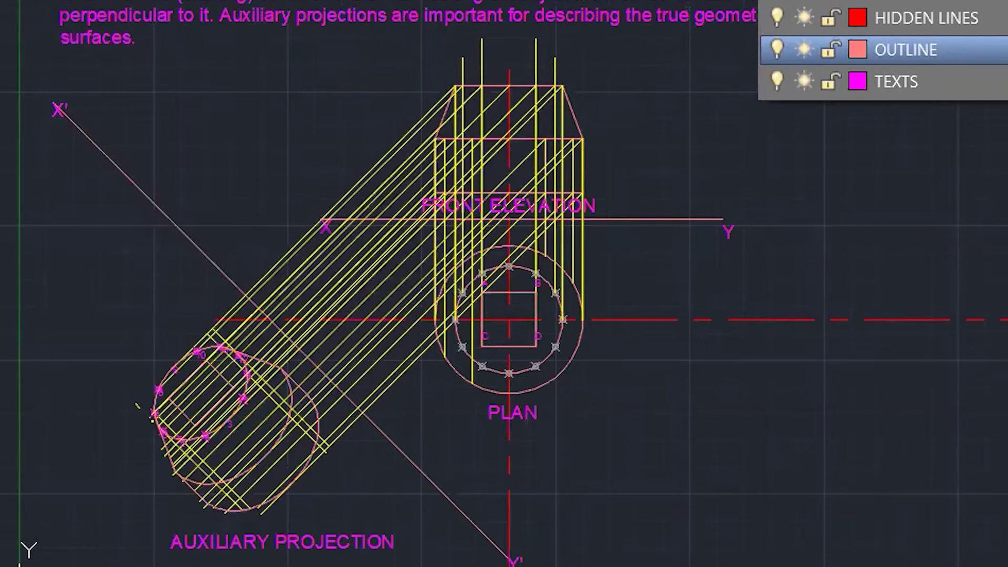
- Mark the projectors from the front elevation to the auxiliary view with temporary white arrows and clear the markings
left_click(380, 83)
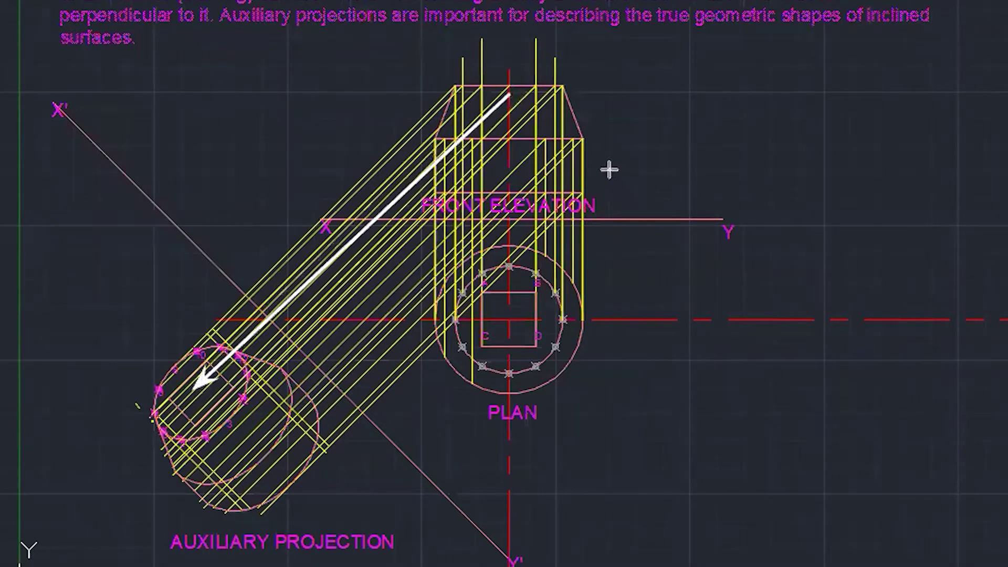
left_click_drag(574, 162, 252, 470)
left_click_drag(536, 130, 235, 421)
mouse_move(456, 80)
left_mouse_down()
mouse_move(205, 297)
mouse_move(181, 342)
left_mouse_up()
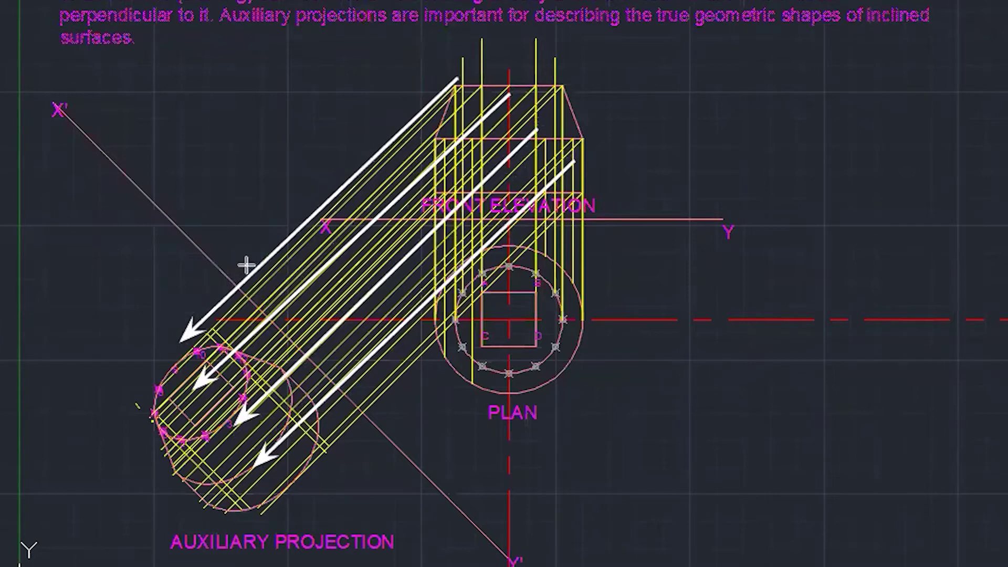
left_click_drag(227, 239, 196, 279)
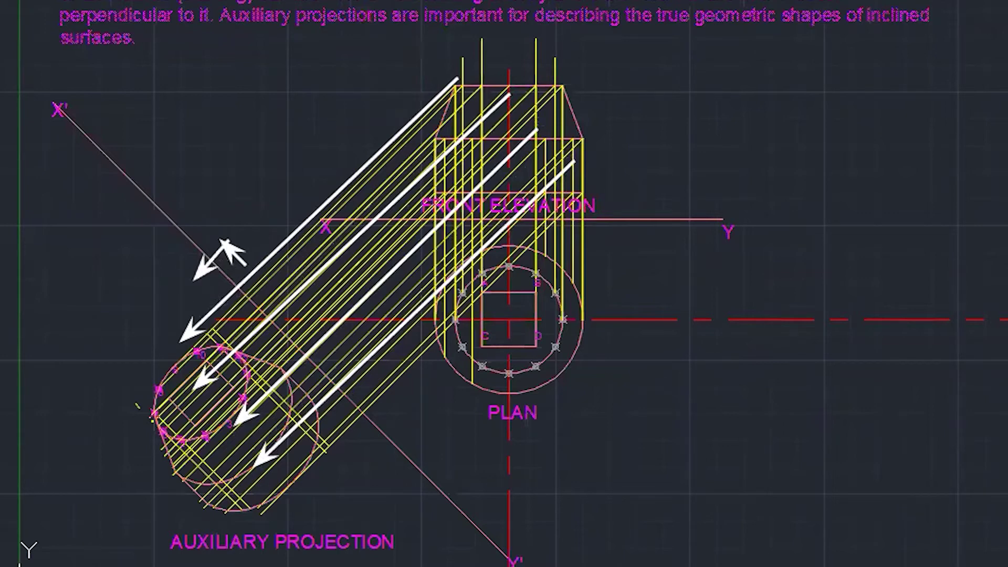
key("e")
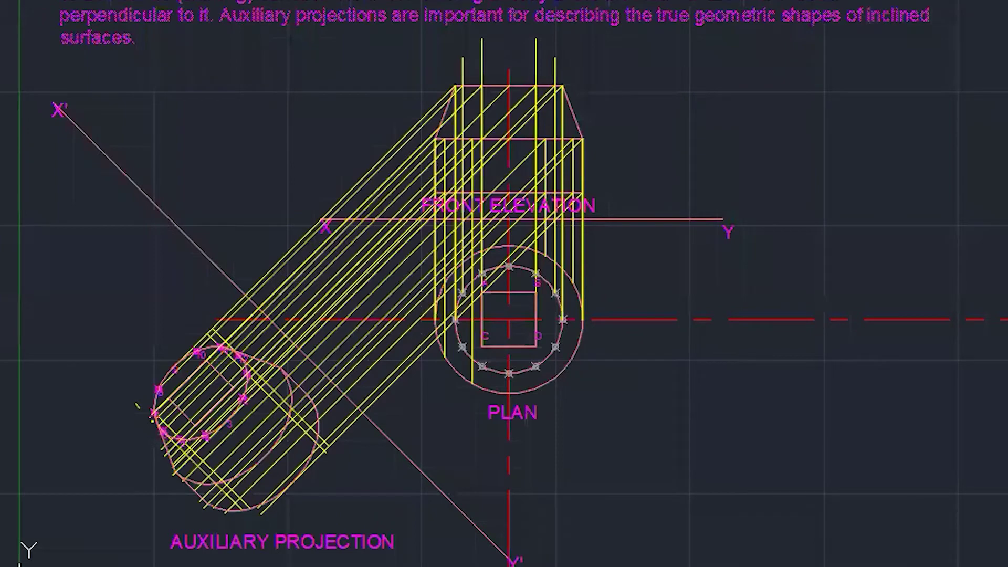
- Hide the construction lines and annotate the plan with a white arrow and the red label "FATHER DRAWING"
left_click(777, 2)
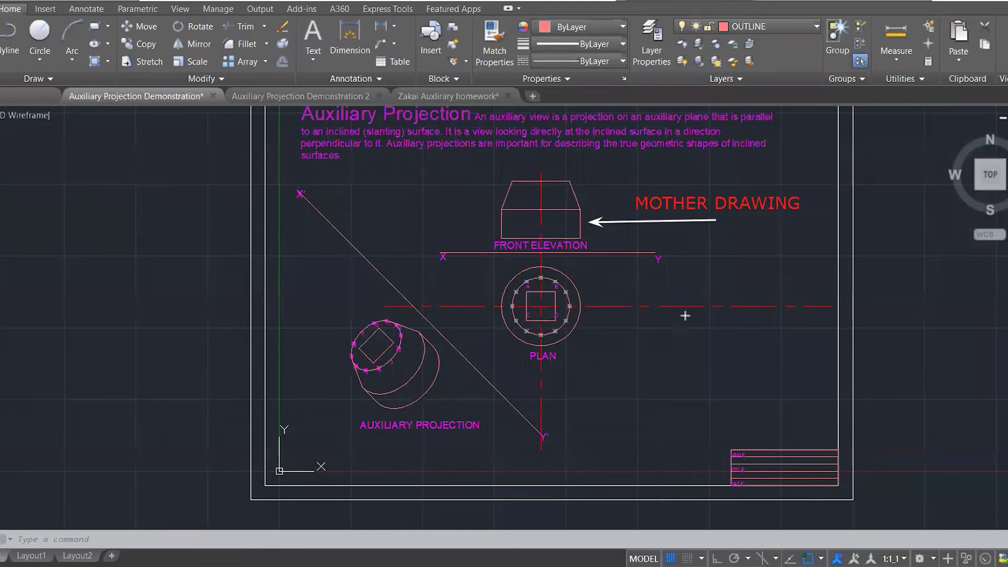
mouse_move(658, 322)
left_mouse_down()
mouse_move(557, 334)
mouse_move(568, 322)
left_mouse_up()
double_click(654, 310)
type("F")
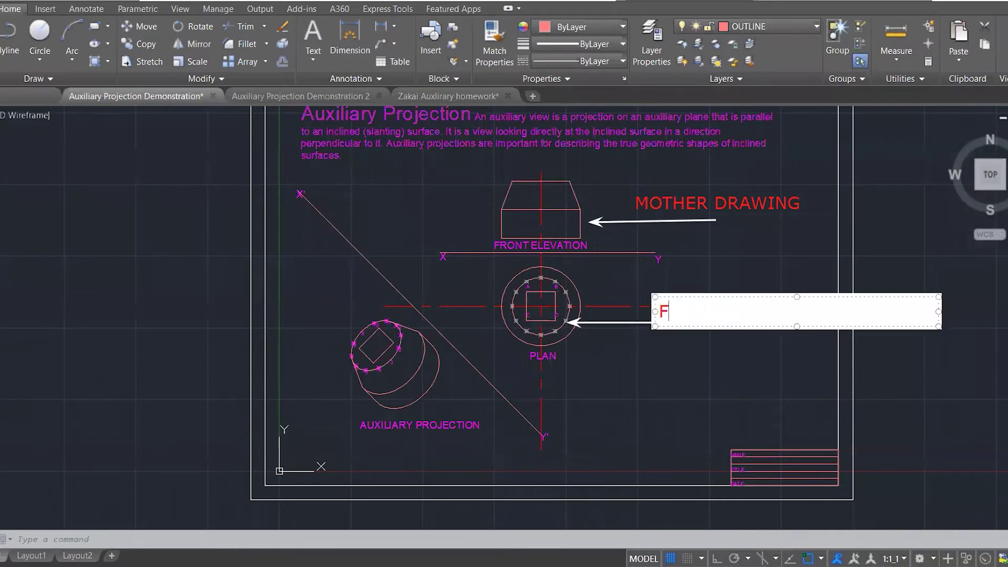
type("ATHER DRAW")
key("BackSpace")
type("AWINH")
key("BackSpace")
type("G")
left_click(780, 262)
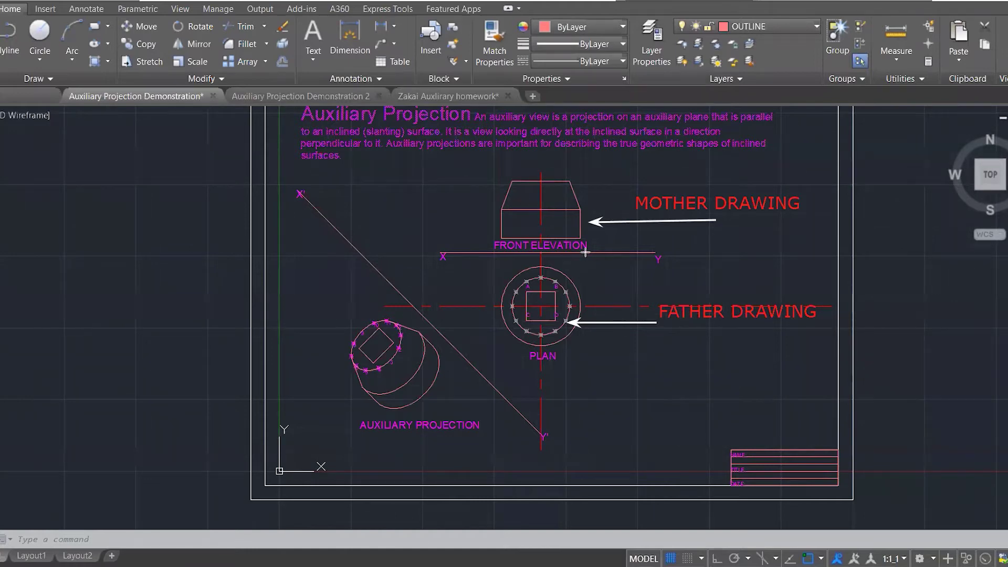
- Draw a row of temporary downward arrows from the XY line onto the plan to show the direction of projection
left_click_drag(585, 253, 586, 305)
left_click_drag(568, 251, 571, 307)
mouse_move(555, 253)
left_mouse_down()
mouse_move(555, 332)
mouse_move(543, 259)
mouse_move(545, 338)
left_mouse_up()
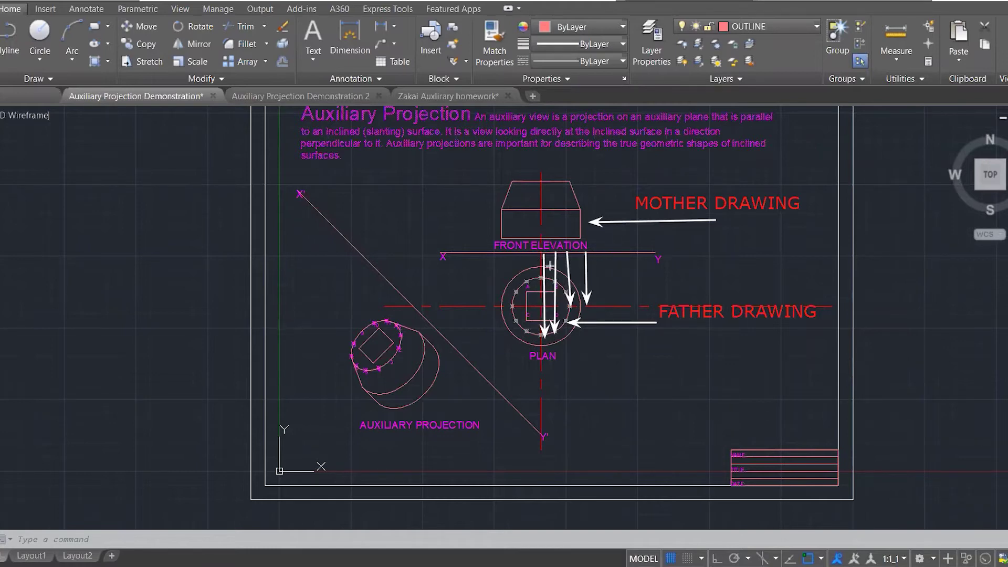
left_click_drag(528, 252, 528, 333)
left_click_drag(517, 256, 514, 322)
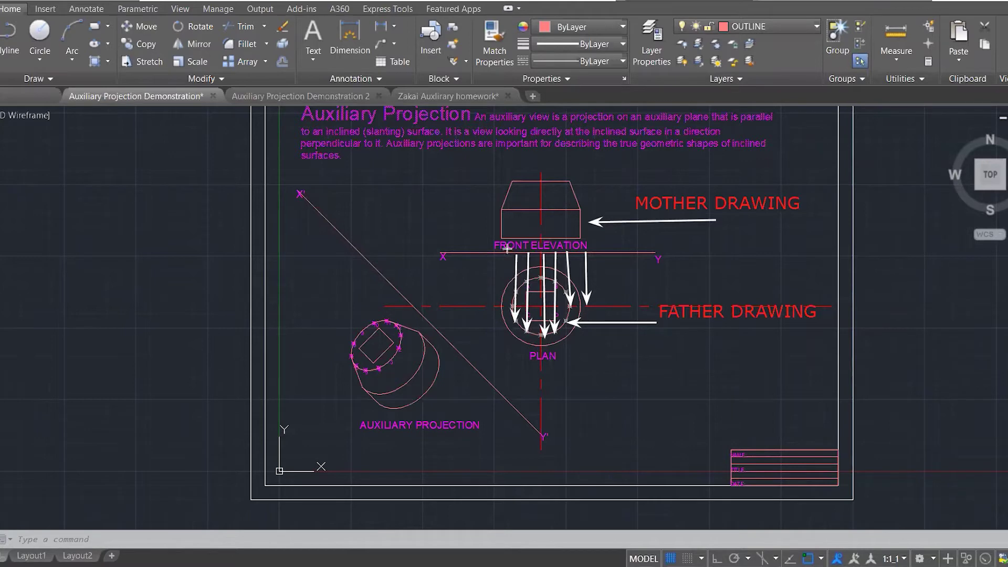
left_click_drag(507, 253, 509, 303)
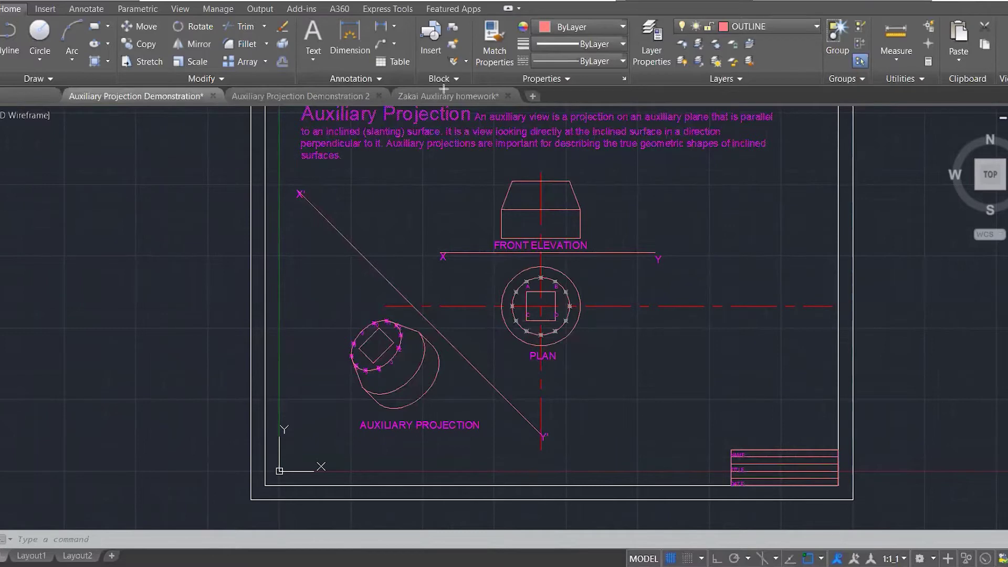
- Add the temporary red label "45 DEGREES" at the Y' end of the inclined X'Y' line
left_click(527, 426)
type("45")
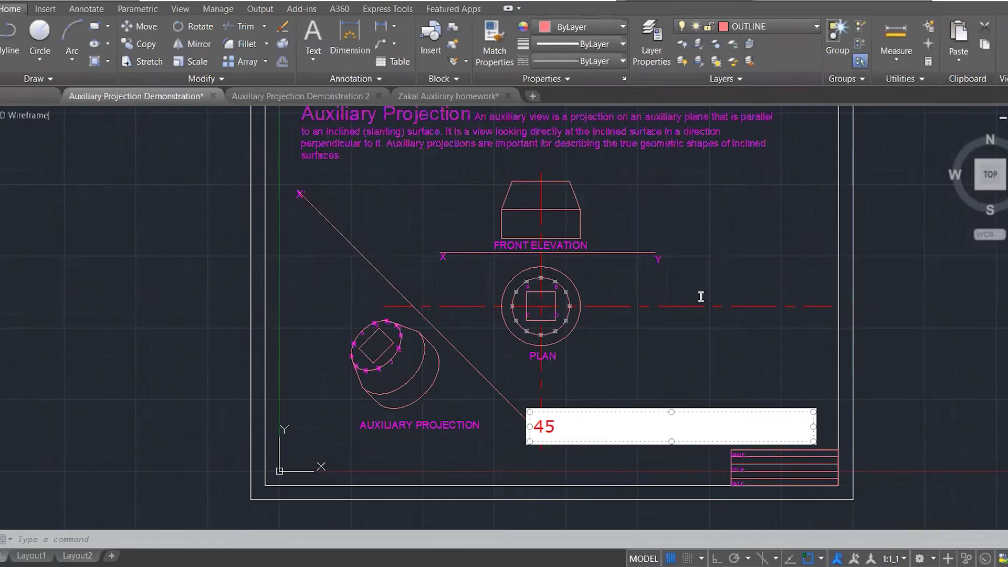
type(" DEGRRE")
key("BackSpace")
key("BackSpace")
key("BackSpace")
type("E")
key("BackSpace")
type("REES")
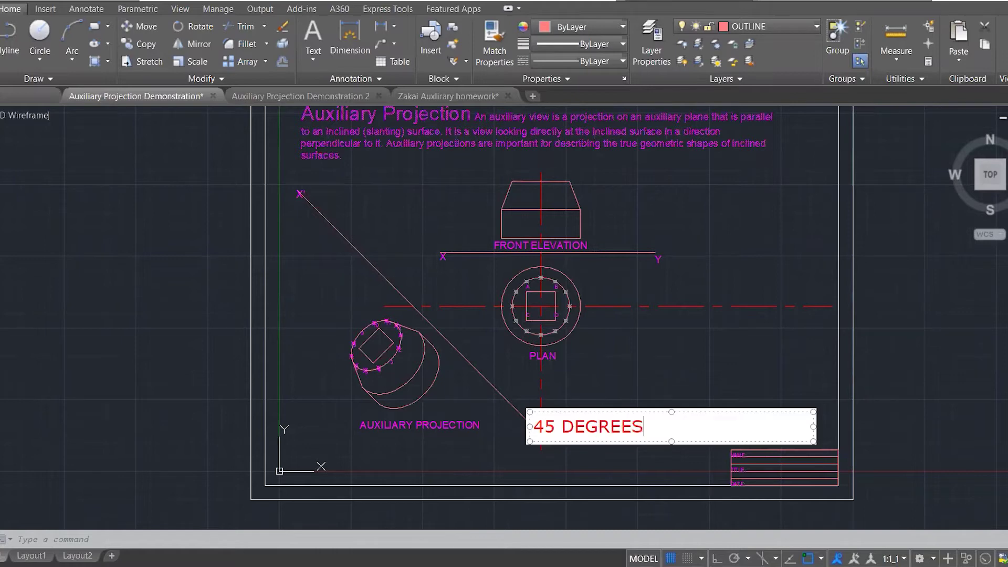
left_click(769, 299)
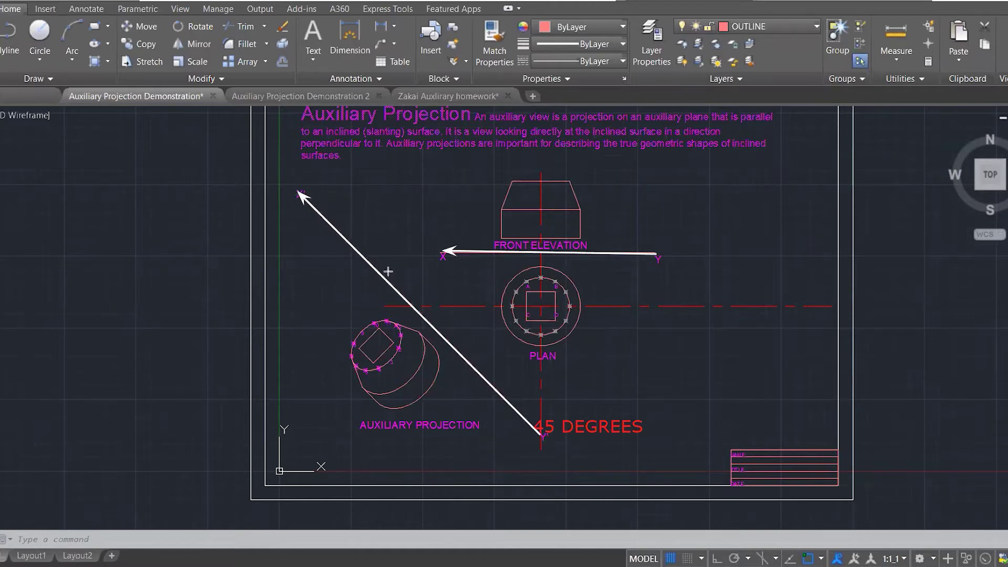
- Switch to the auxiliary homework drawing and examine its grey combined projection closely
mouse_move(455, 96)
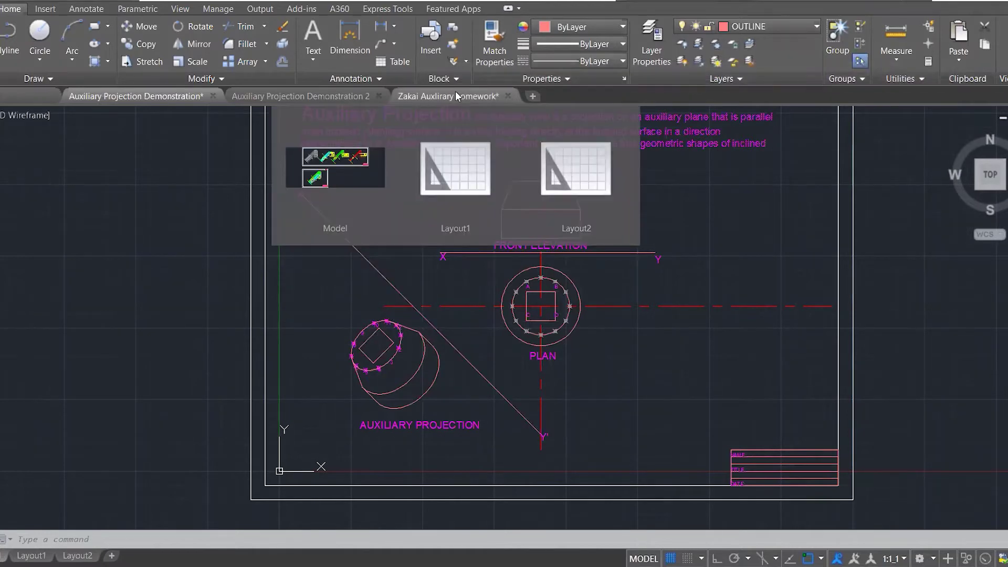
left_click(479, 97)
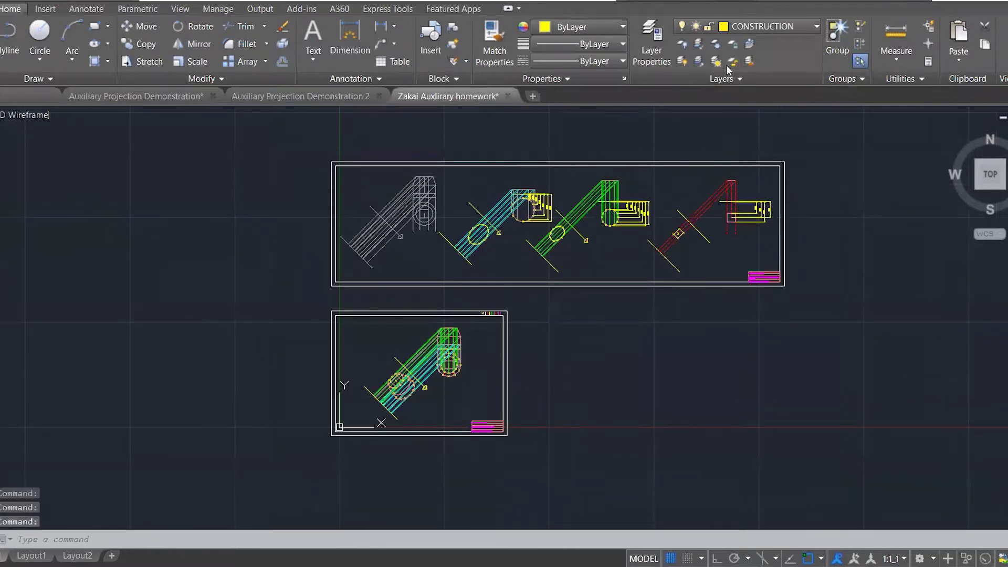
scroll(541, 180, "up", 2)
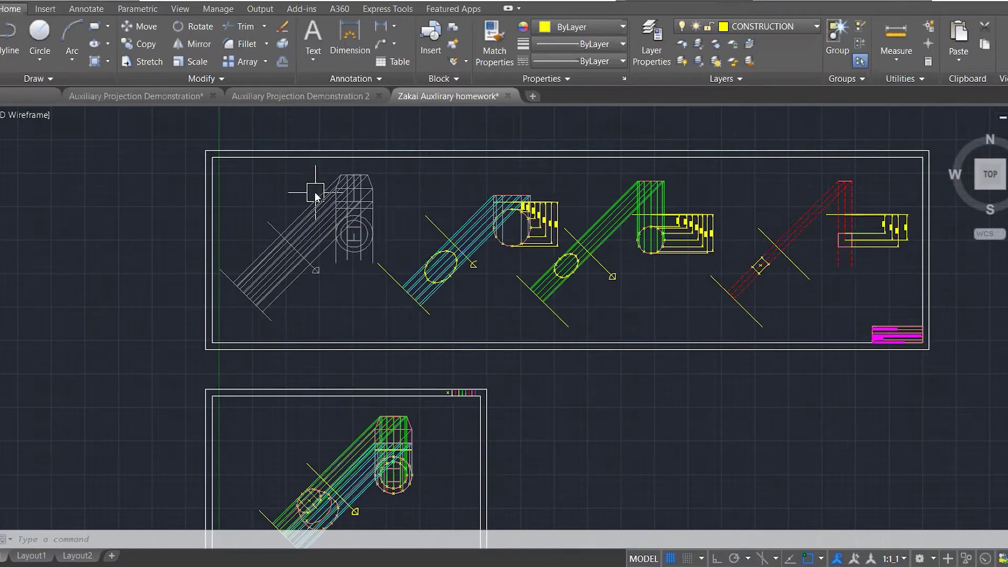
scroll(316, 193, "up", 2)
scroll(315, 193, "up", 2)
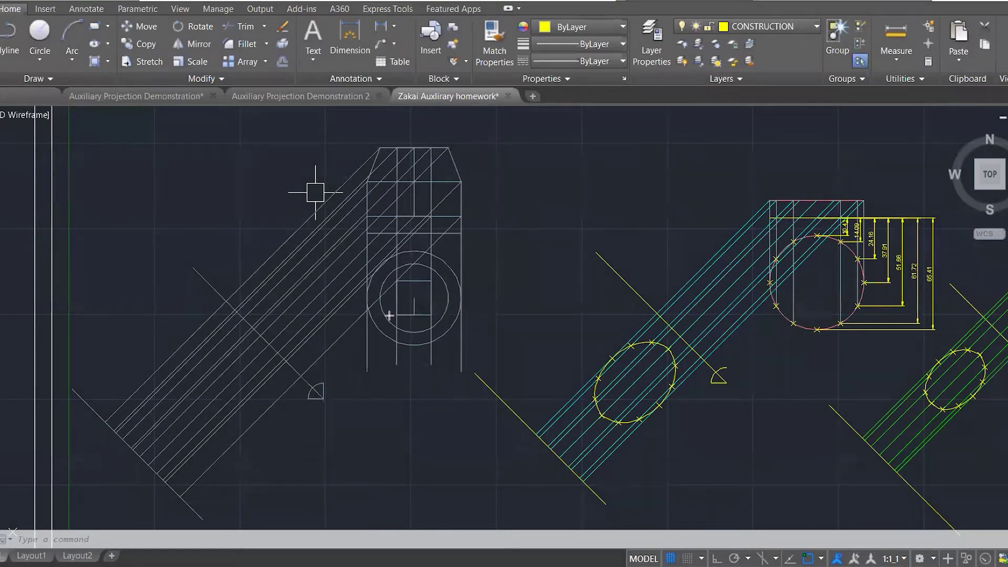
- Mark the grey projection's inclined reference line and its parallel 45-degree projectors with temporary white arrows, and clear the markings
left_click_drag(335, 399, 182, 243)
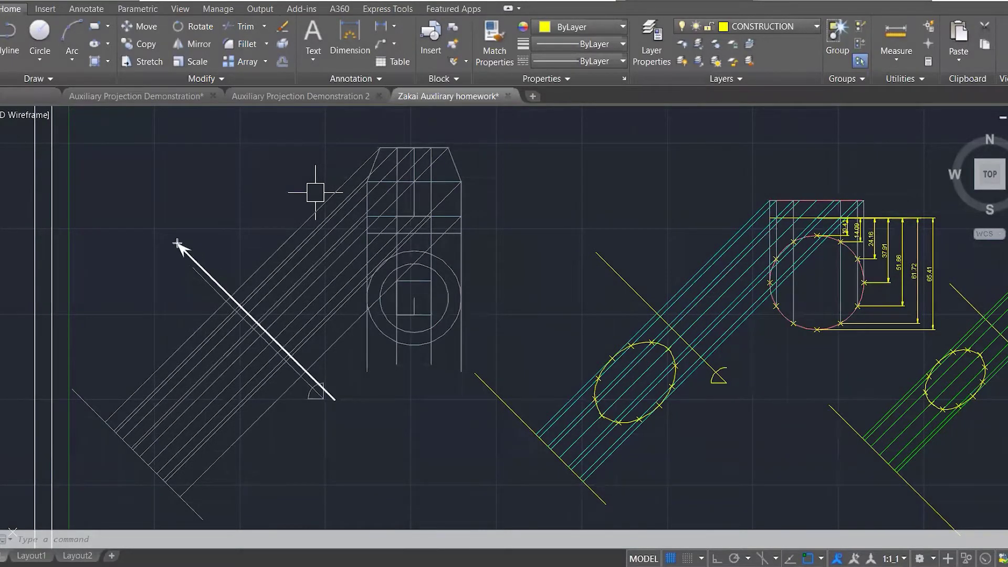
mouse_move(380, 152)
left_mouse_down()
mouse_move(168, 389)
mouse_move(95, 441)
left_mouse_up()
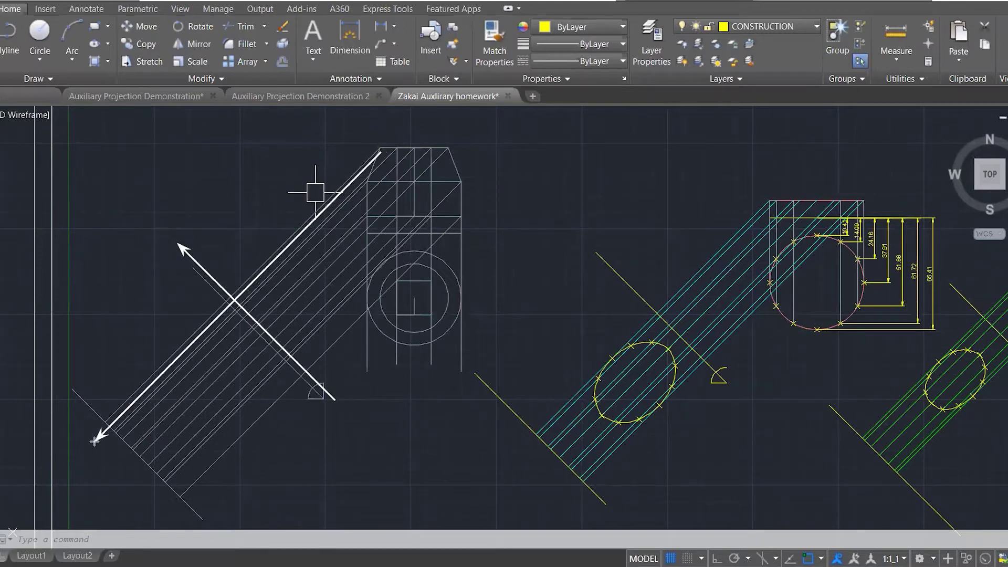
mouse_move(392, 150)
left_mouse_down()
mouse_move(163, 369)
mouse_move(97, 456)
left_mouse_up()
left_click_drag(420, 150, 99, 484)
left_click_drag(448, 153, 138, 485)
left_click_drag(457, 179, 159, 486)
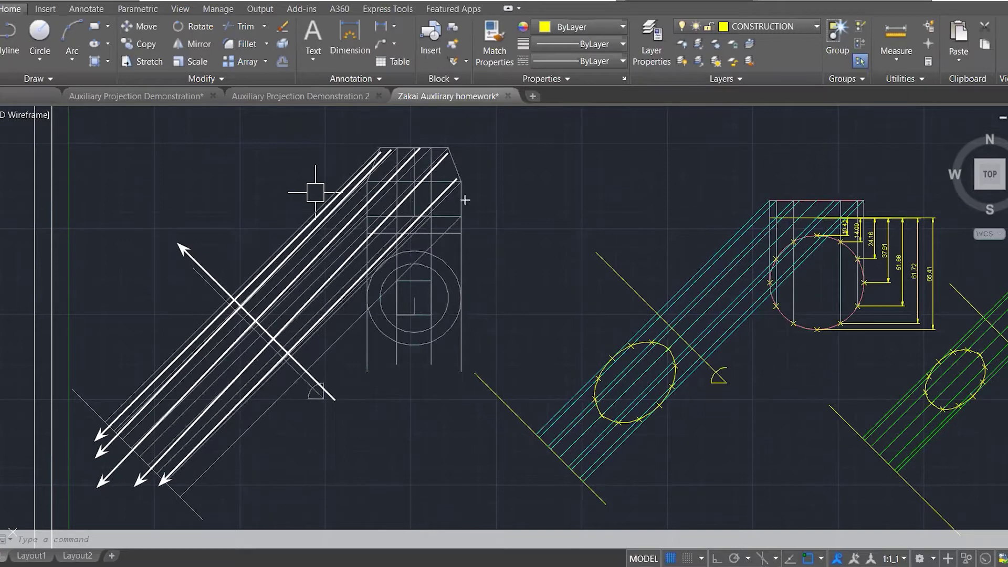
left_click_drag(465, 214, 184, 494)
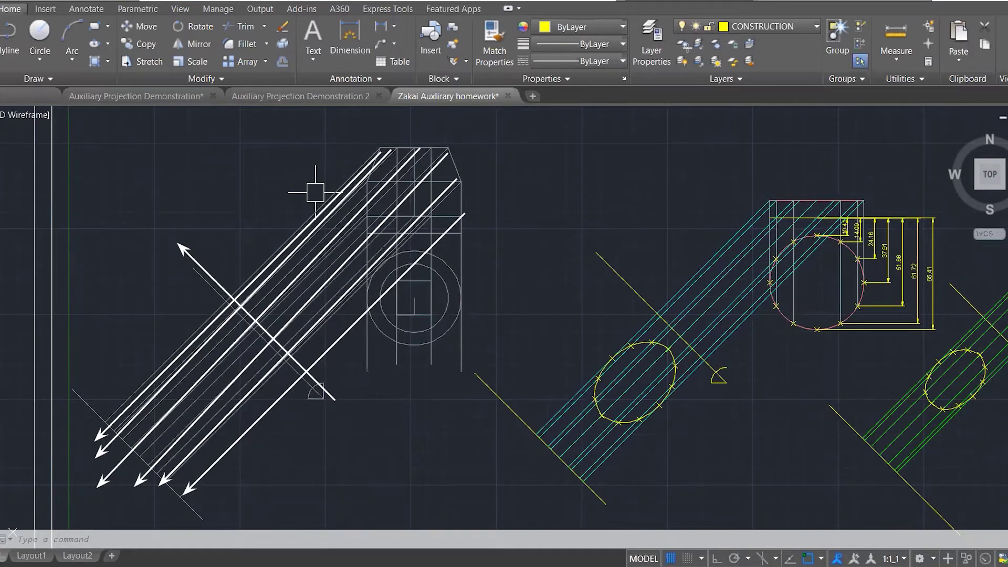
key("e")
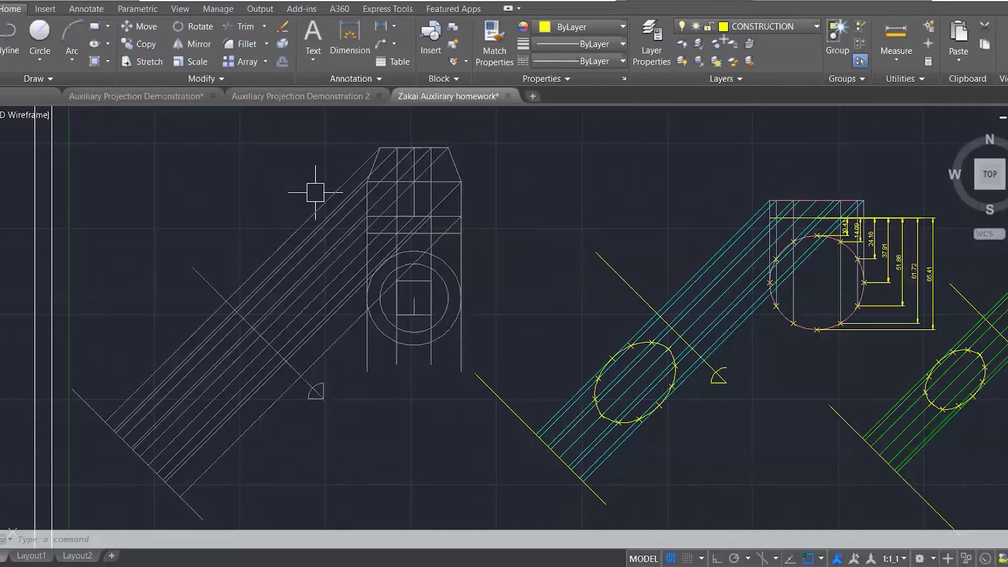
- Select a vertical projector, its inclined projector and the circle in the green projection to examine how the division points are projected
scroll(624, 198, "down", 5)
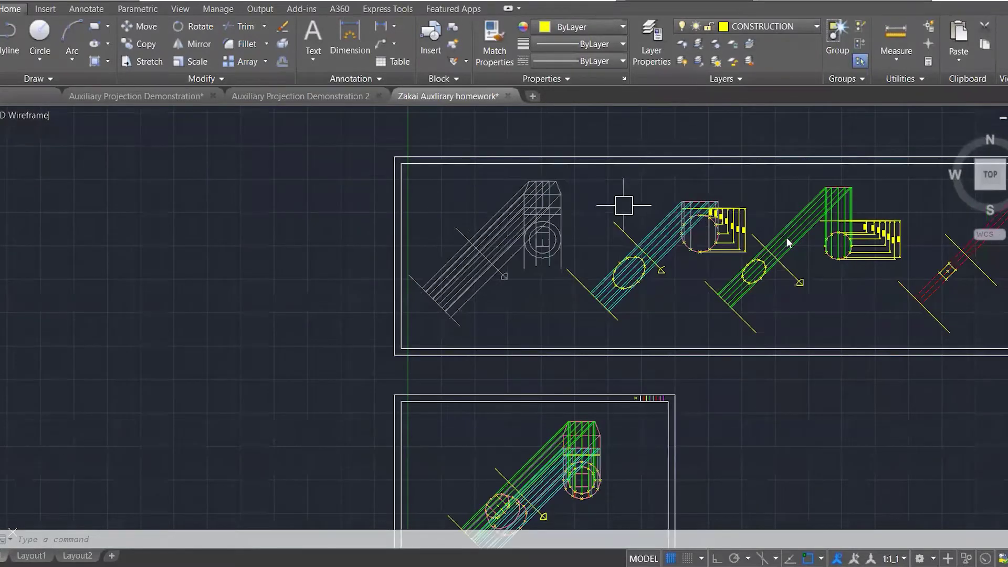
scroll(840, 221, "up", 3)
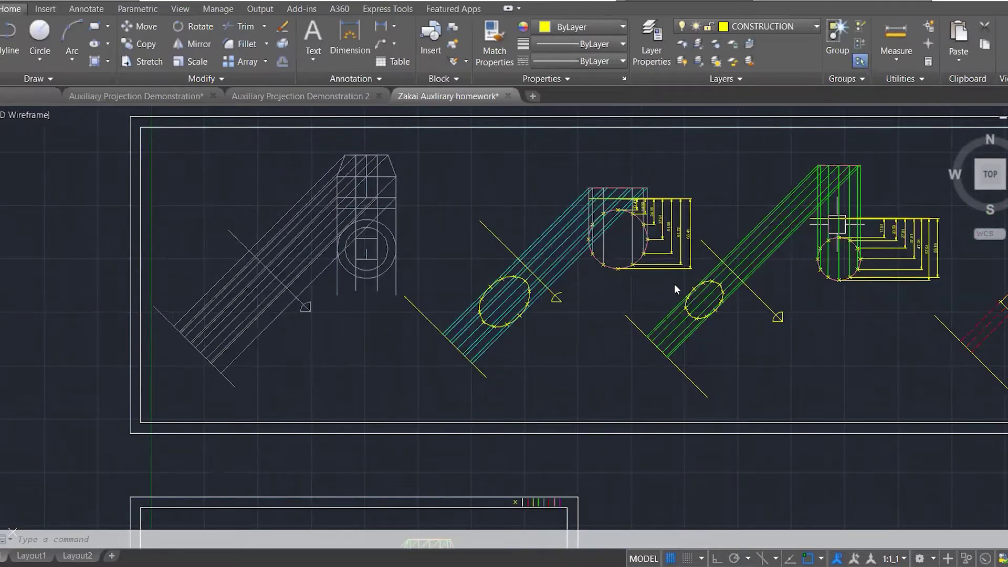
scroll(749, 283, "up", 2)
scroll(615, 284, "down", 4)
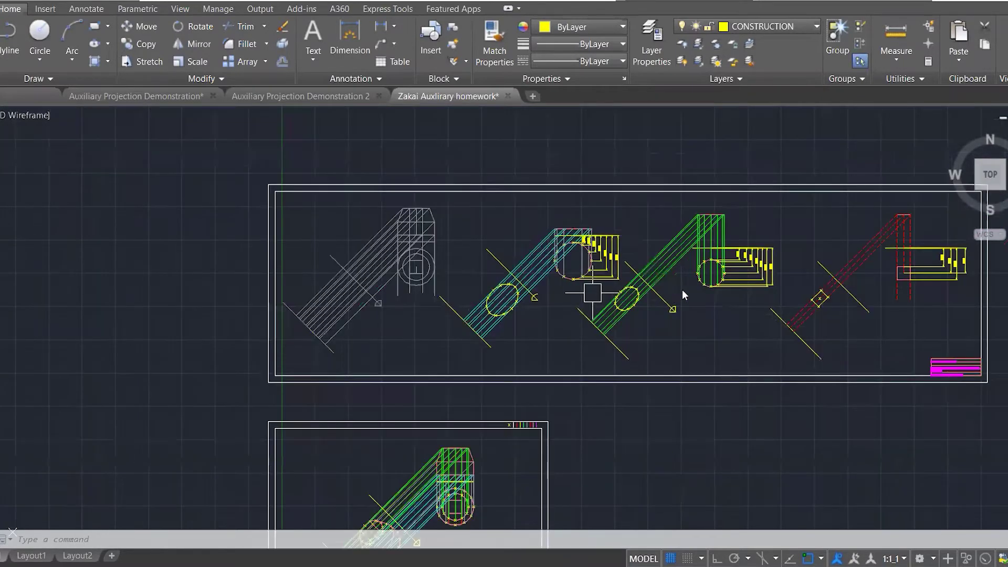
scroll(625, 287, "up", 2)
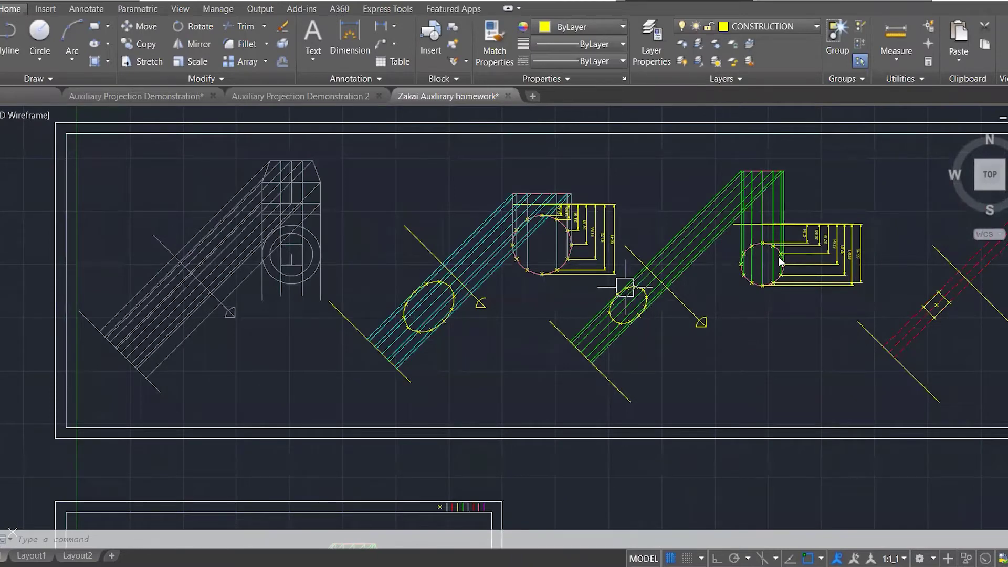
left_click(765, 209)
left_click(717, 241)
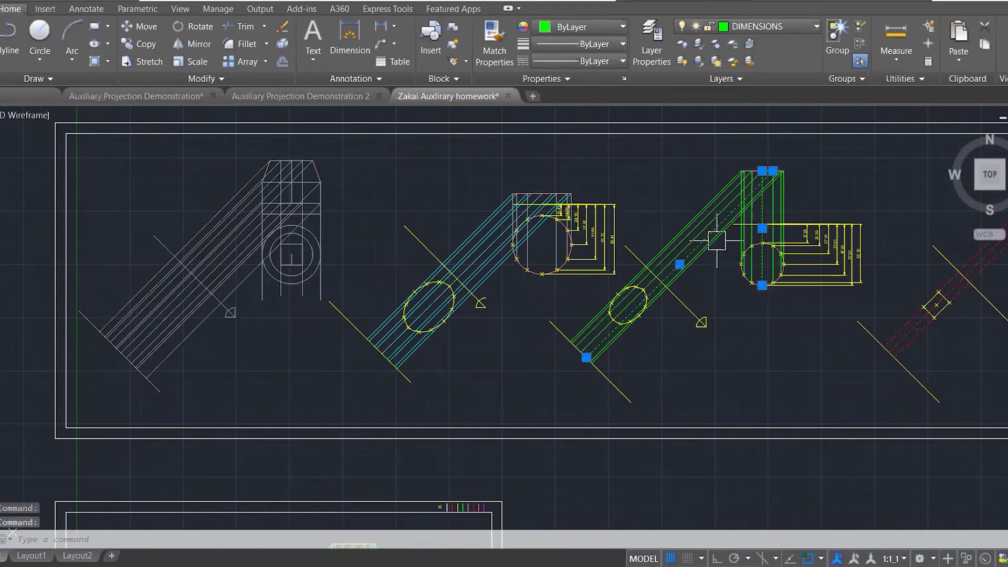
scroll(770, 251, "up", 4)
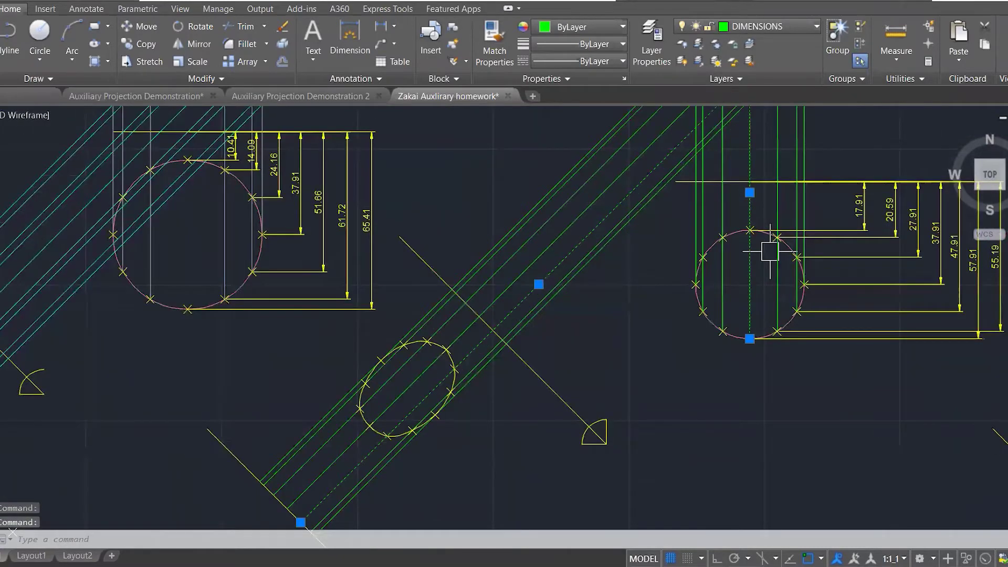
left_click(727, 235)
scroll(717, 259, "up", 2)
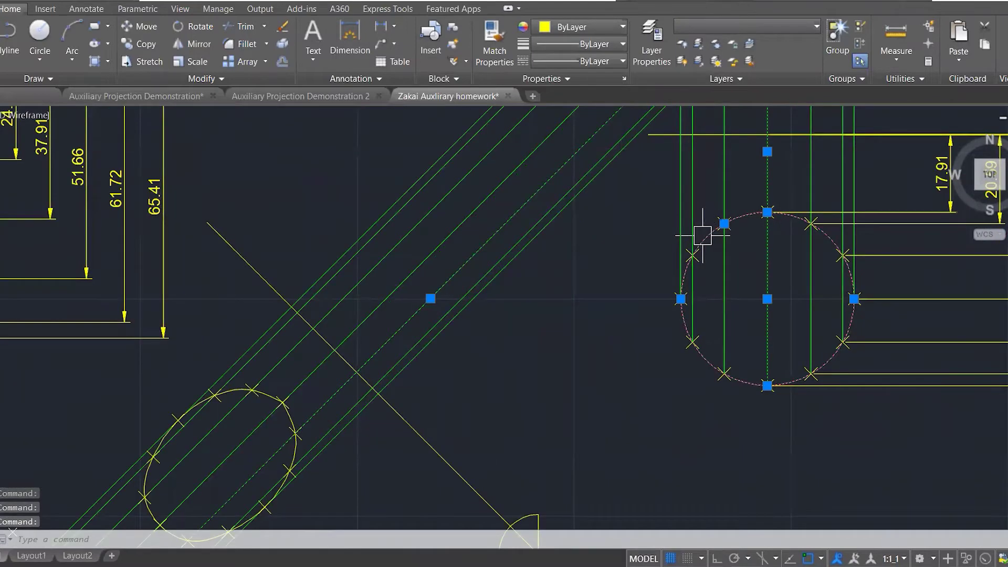
scroll(702, 236, "down", 2)
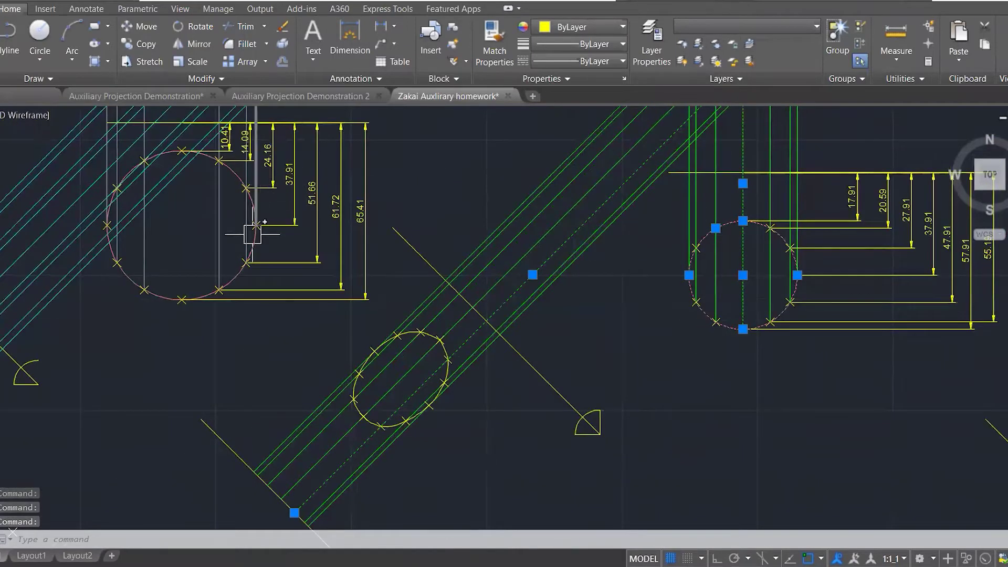
- Select the plan circle in the cyan projection and compare it with the selected circle in the green projection
left_click(259, 252)
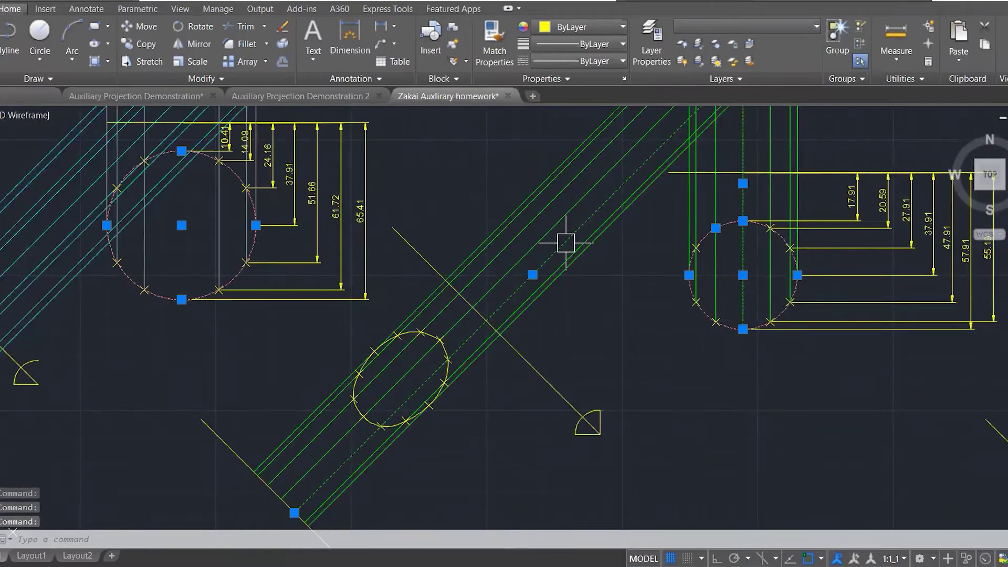
scroll(565, 244, "down", 2)
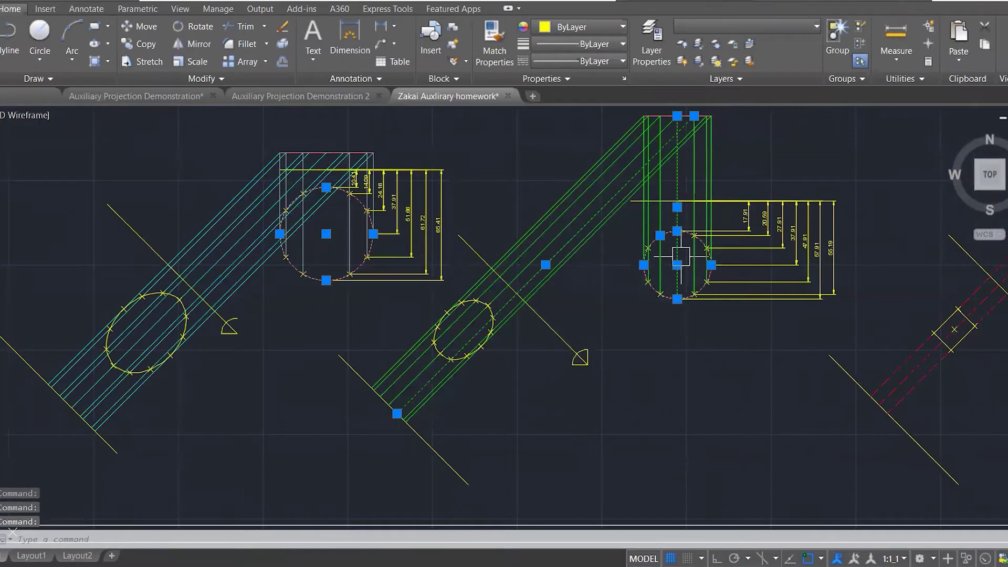
scroll(604, 258, "down", 2)
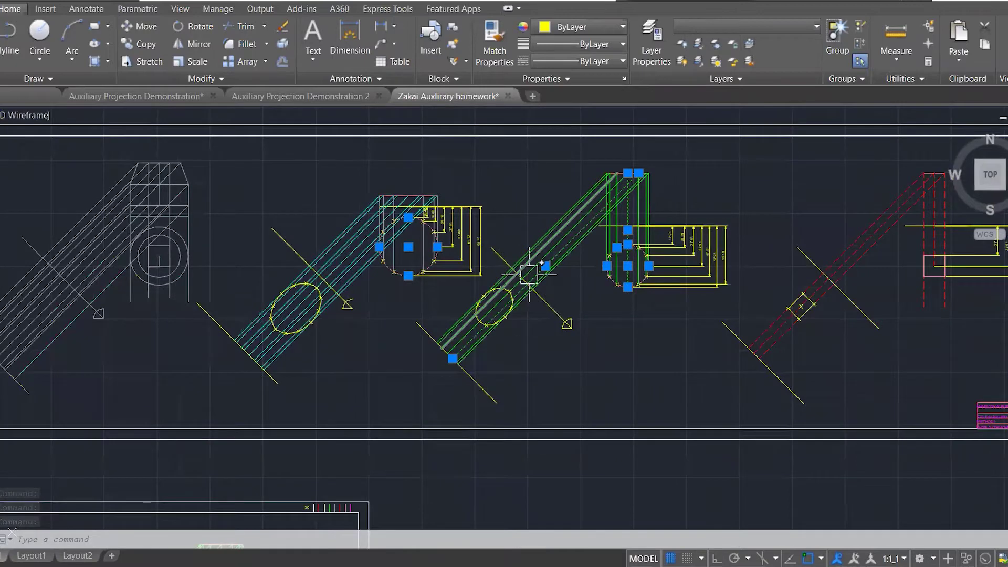
- Select the sides of the square in the red projection's plan to examine where its corners project from
scroll(927, 284, "up", 2)
scroll(954, 279, "up", 2)
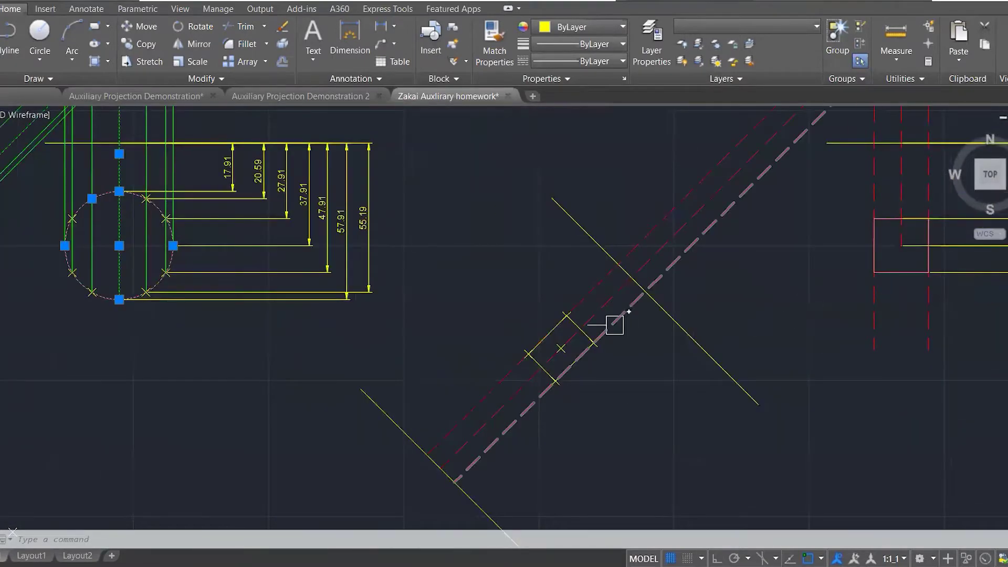
scroll(569, 352, "down", 2)
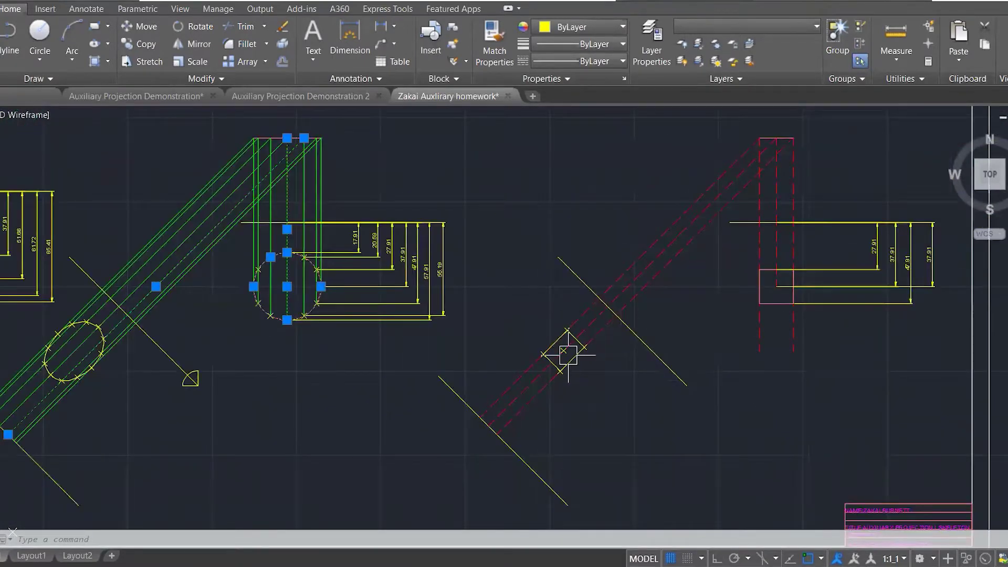
scroll(779, 309, "up", 2)
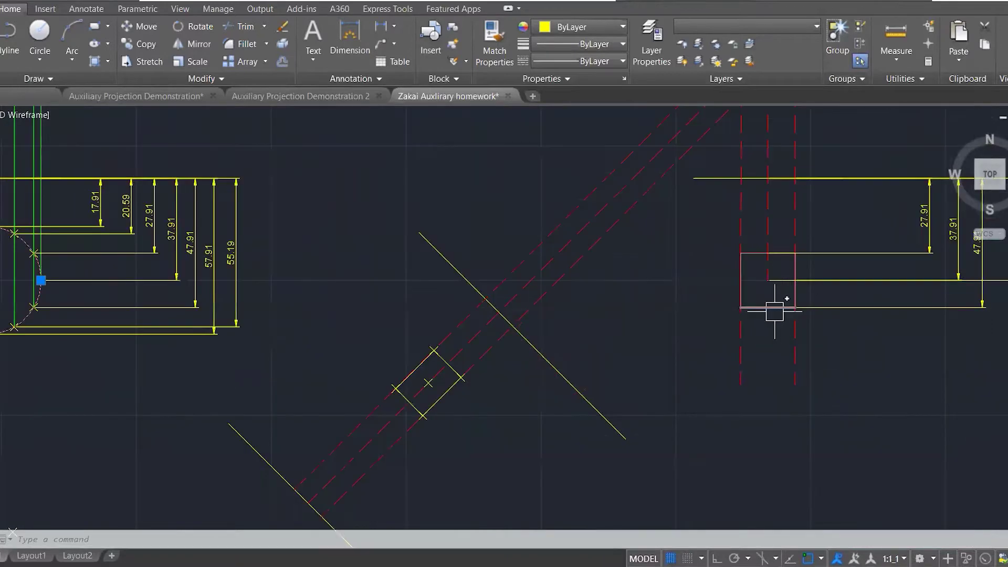
left_click(741, 269)
left_click(782, 254)
left_click(793, 281)
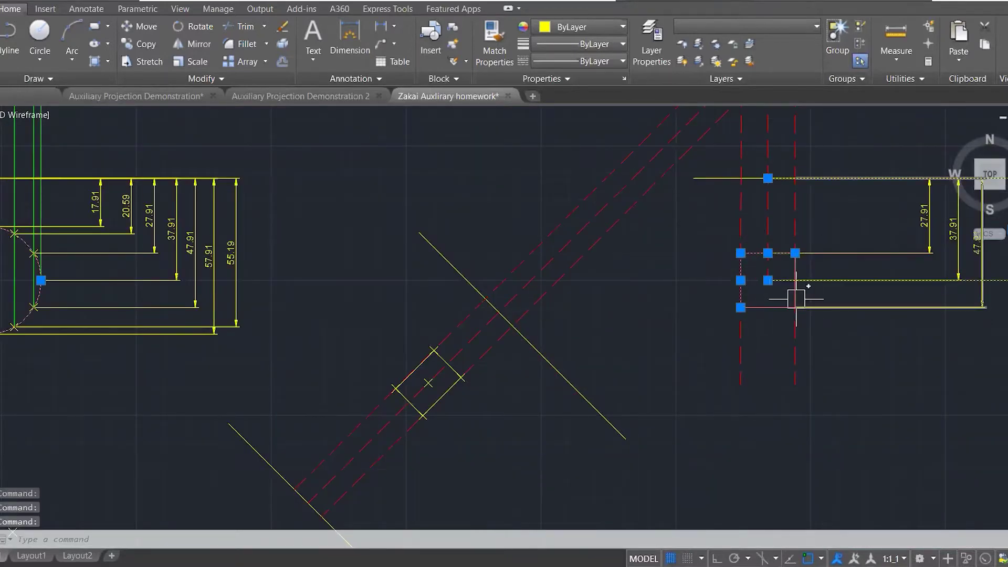
left_click(765, 308)
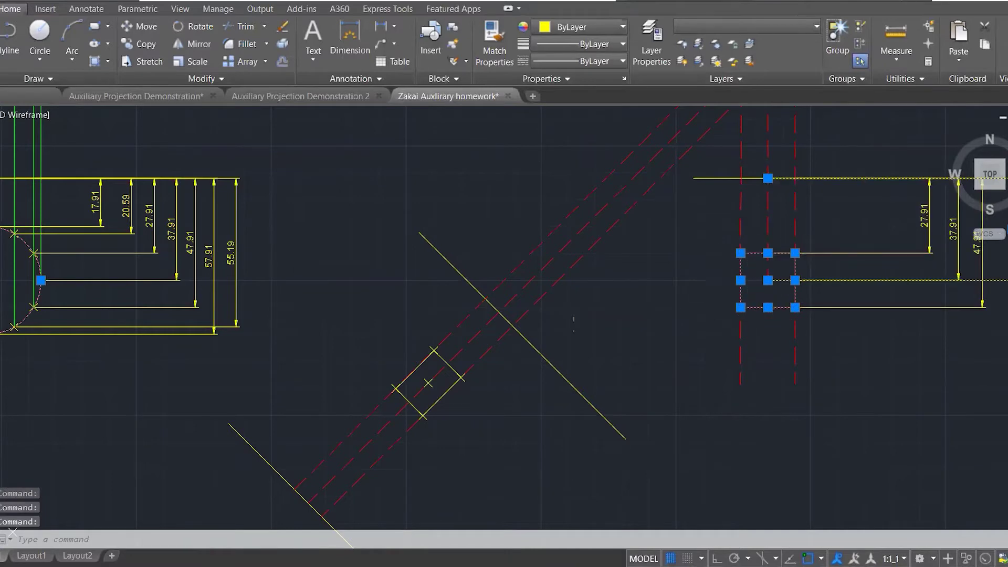
- Select the sides of the tilted square in the red projection's auxiliary view to relate them to the plan
scroll(445, 376, "up", 2)
left_click(455, 355)
left_click(401, 357)
left_click(423, 423)
scroll(519, 318, "down", 2)
scroll(827, 226, "down", 3)
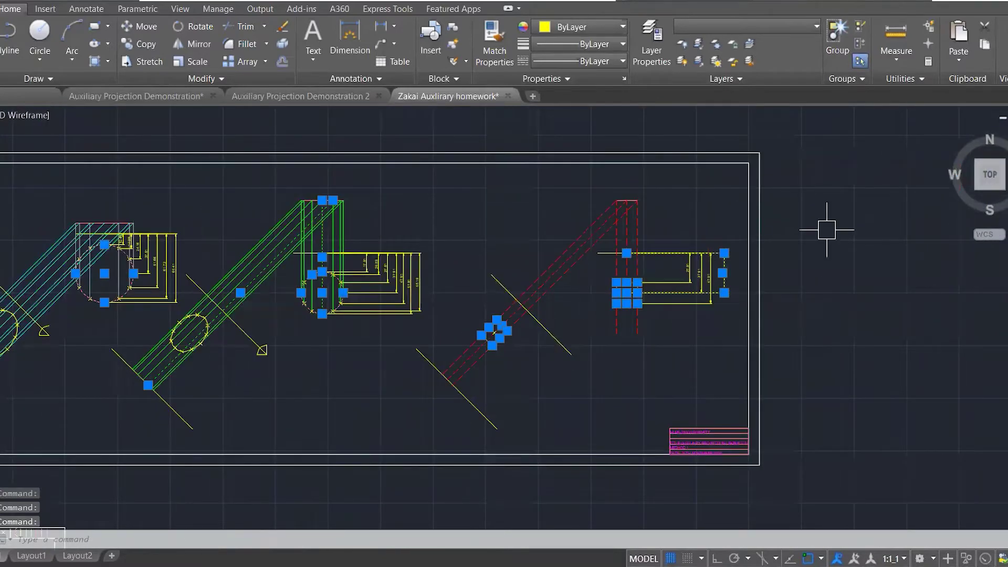
- Turn off the CONSTRUCTION, HATCH, DIMENSIONS and HIDDEN LINES layers and examine the outlines of the combined auxiliary projection
scroll(826, 226, "down", 2)
scroll(450, 428, "up", 2)
scroll(452, 438, "up", 3)
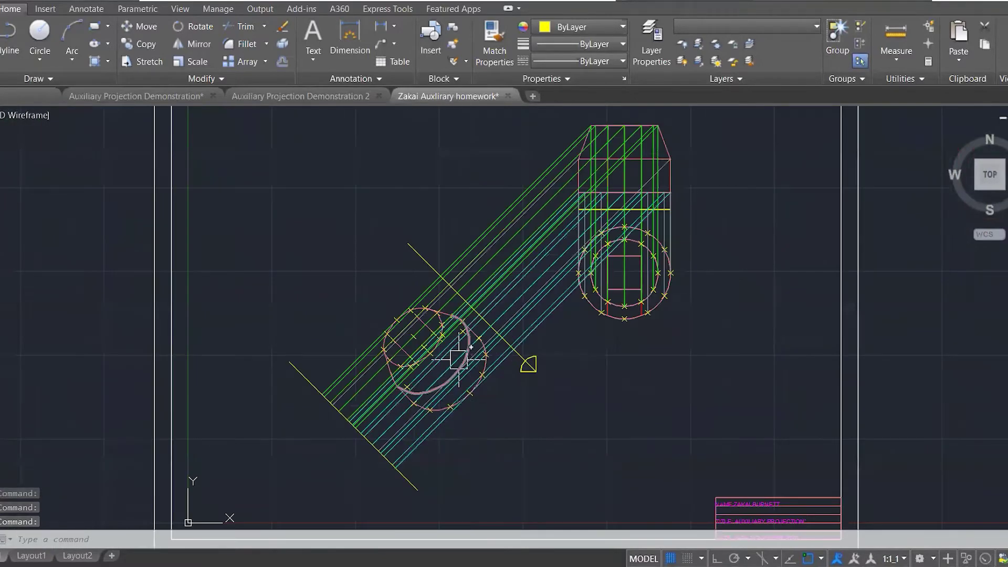
left_click(726, 26)
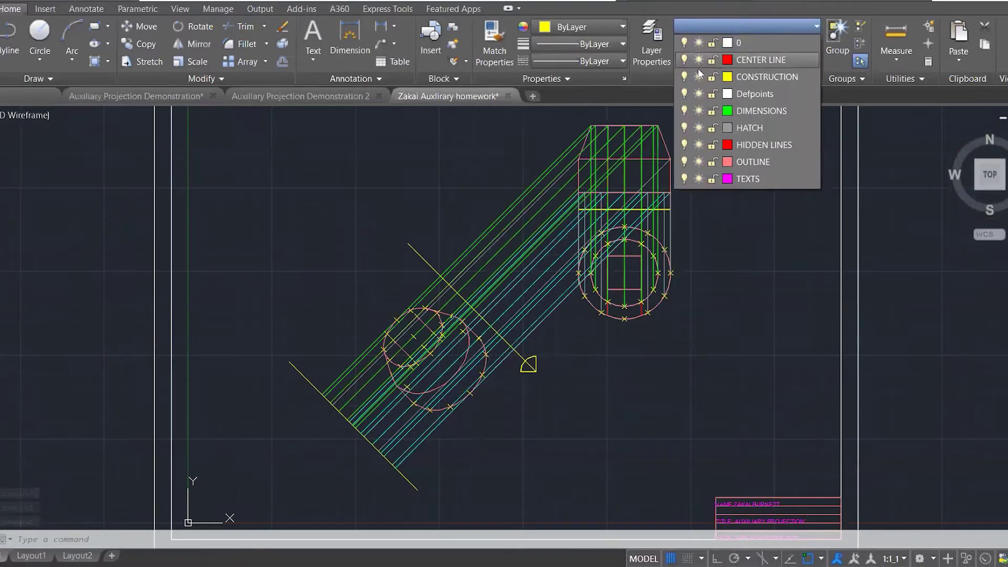
left_click(682, 74)
left_click(494, 263)
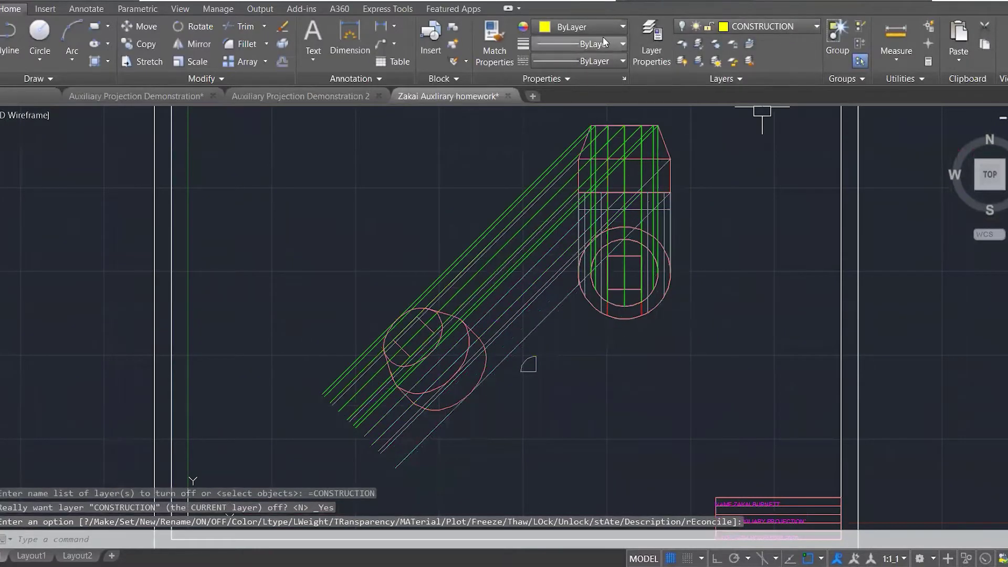
left_click(724, 26)
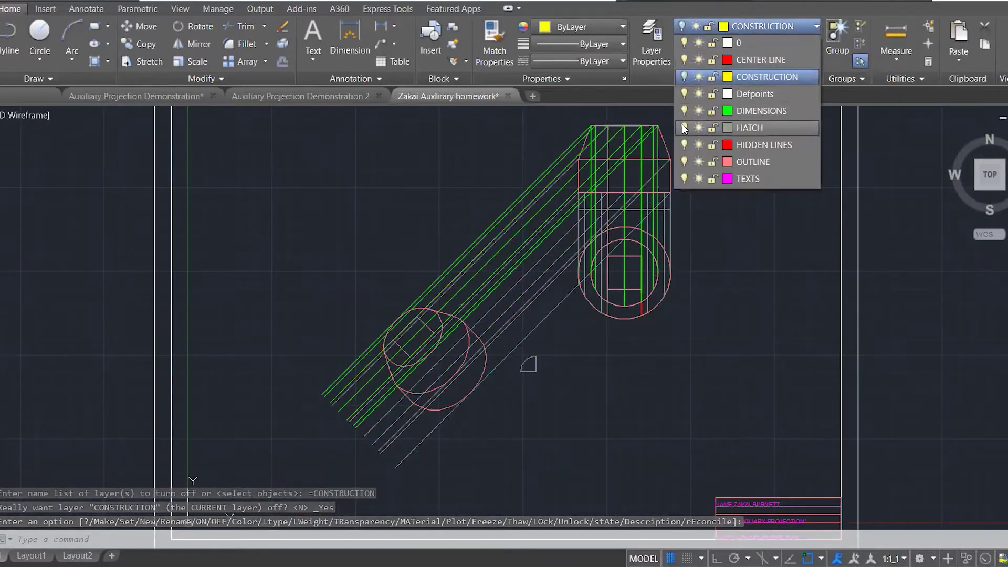
left_click(684, 126)
left_click(684, 111)
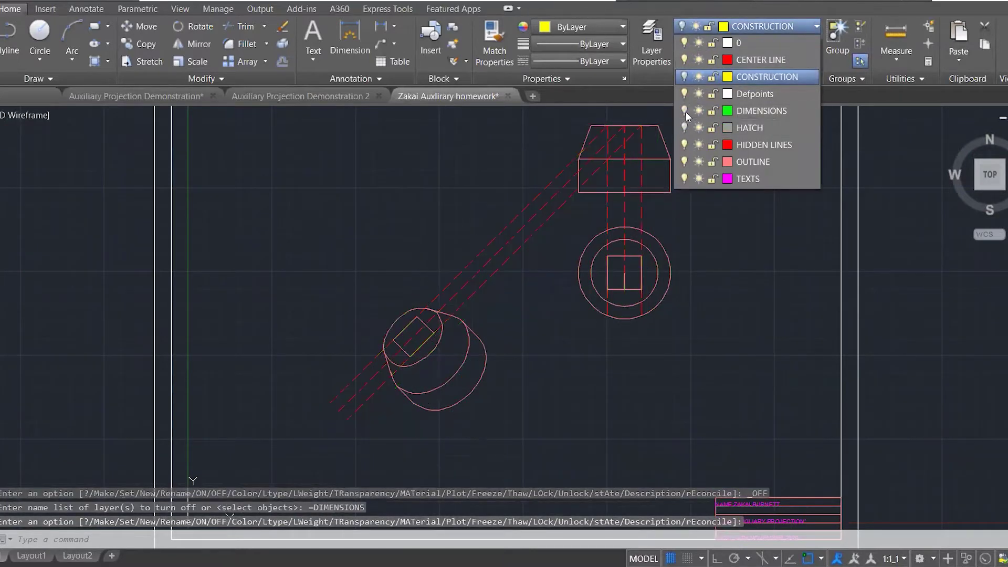
left_click(684, 145)
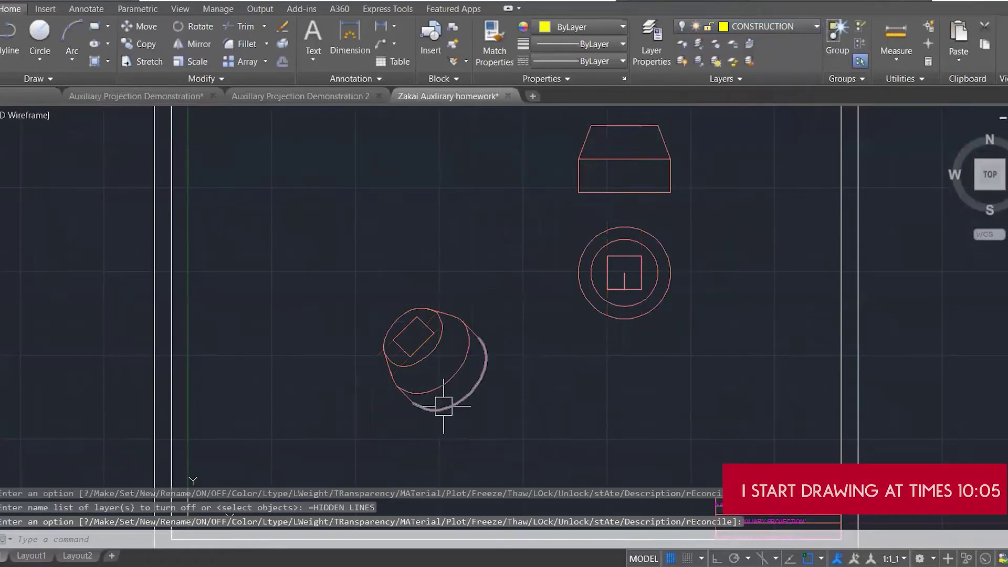
scroll(405, 387, "up", 1)
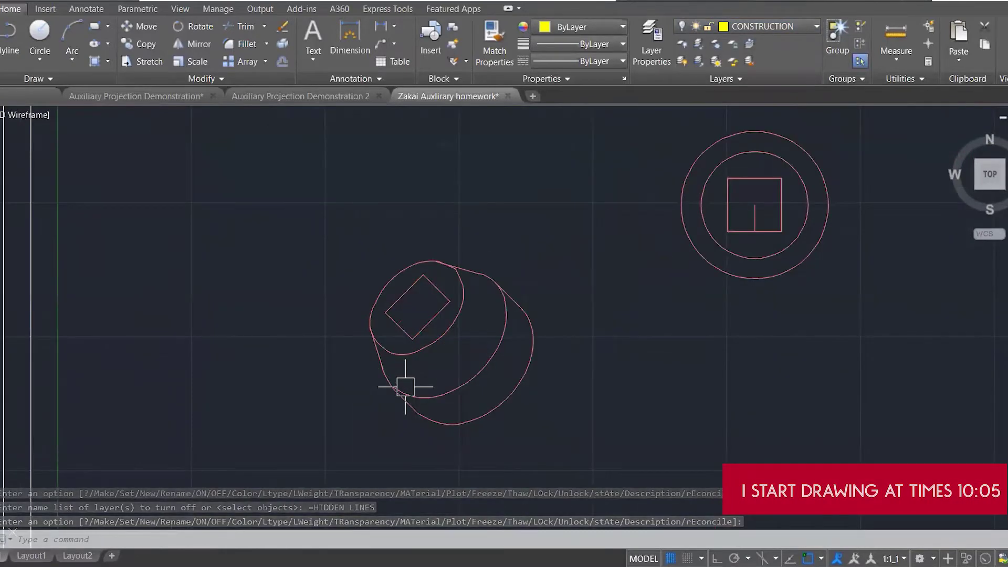
scroll(420, 386, "up", 1)
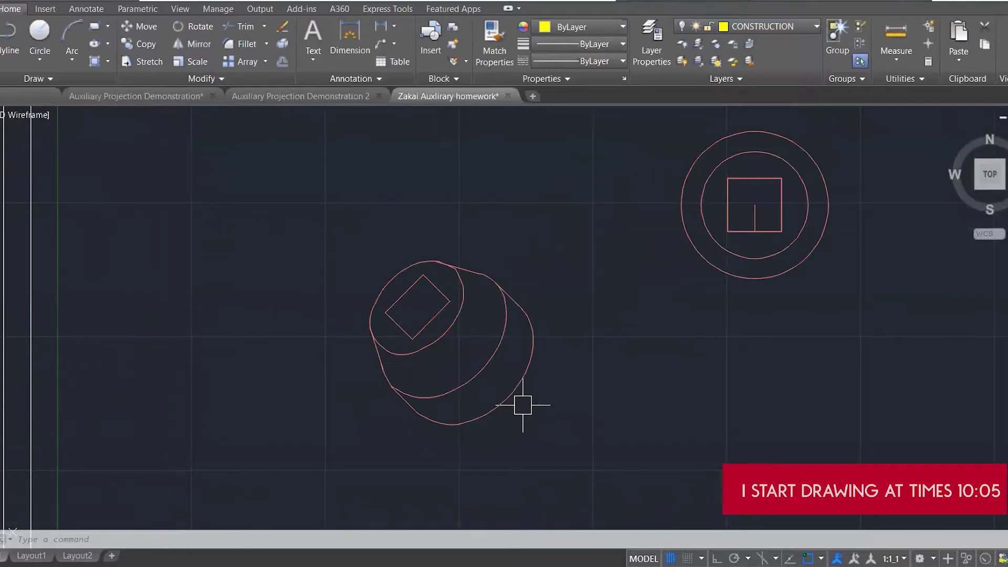
scroll(523, 405, "down", 6)
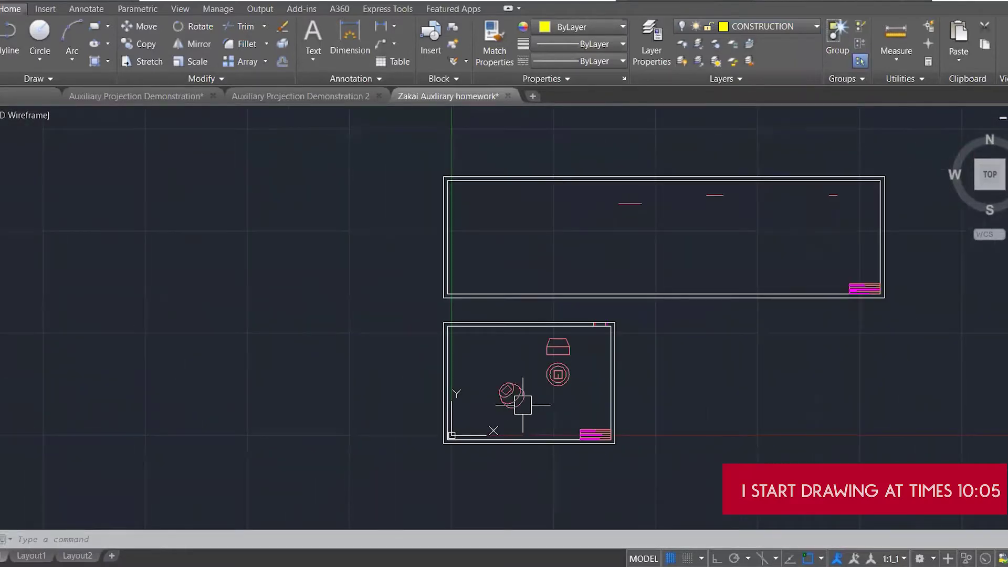
- Turn the CONSTRUCTION, DIMENSIONS, HATCH and HIDDEN LINES layers back on
left_click(751, 27)
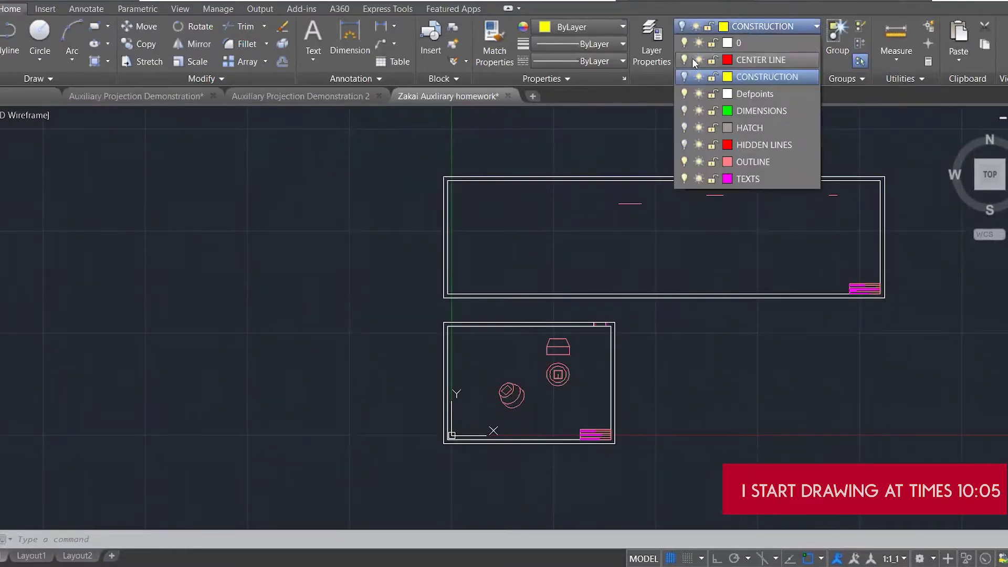
left_click(684, 77)
left_click(685, 111)
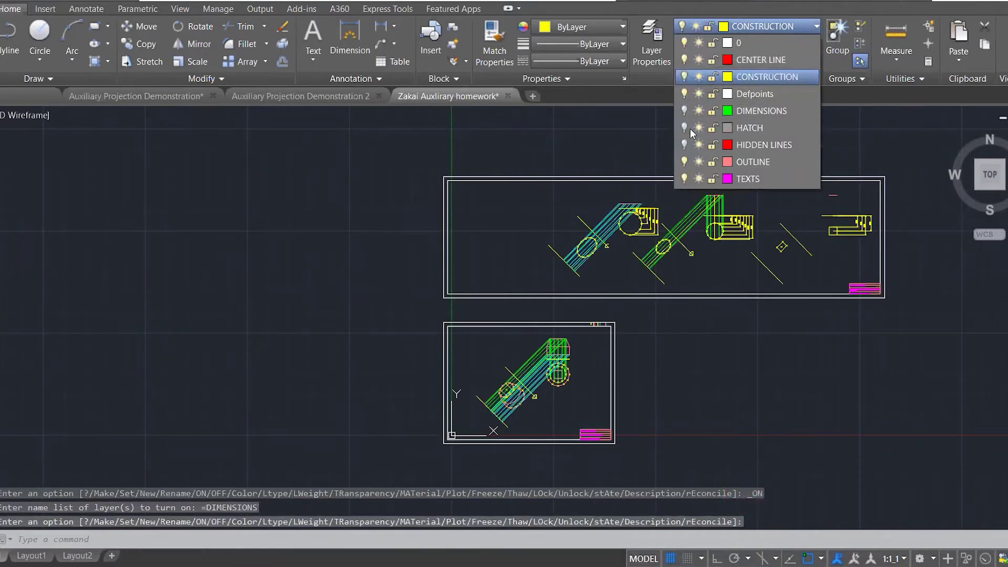
left_click(685, 127)
left_click(684, 145)
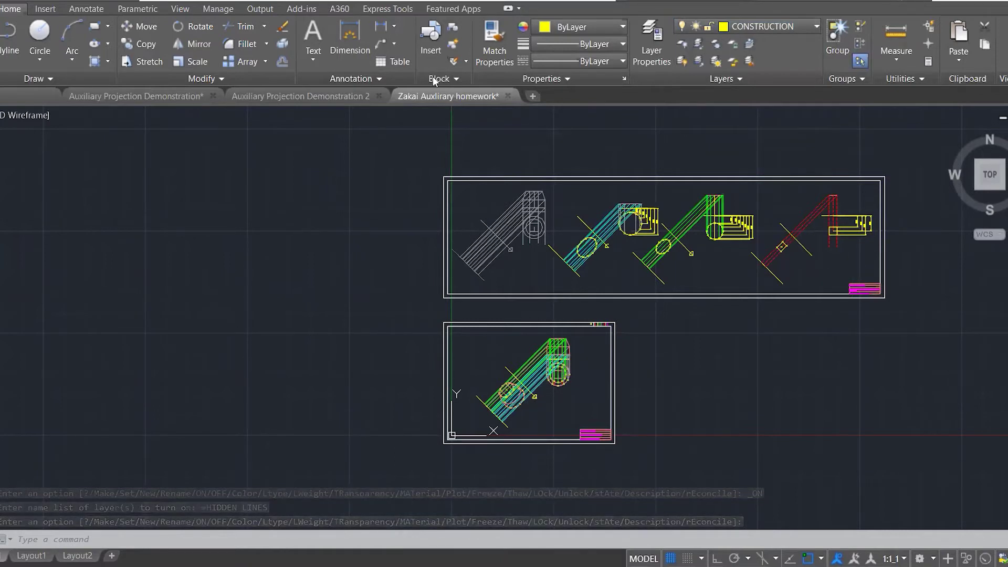
- Switch to the Auxiliary Projection Demonstration 2 drawing and set its window beside the auxiliary projection question image
mouse_move(300, 97)
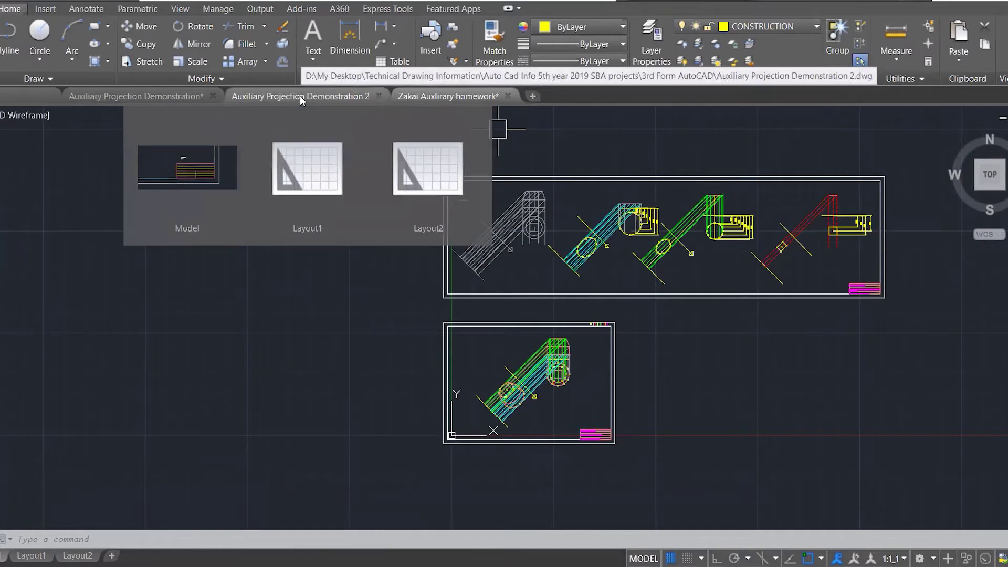
left_click(300, 95)
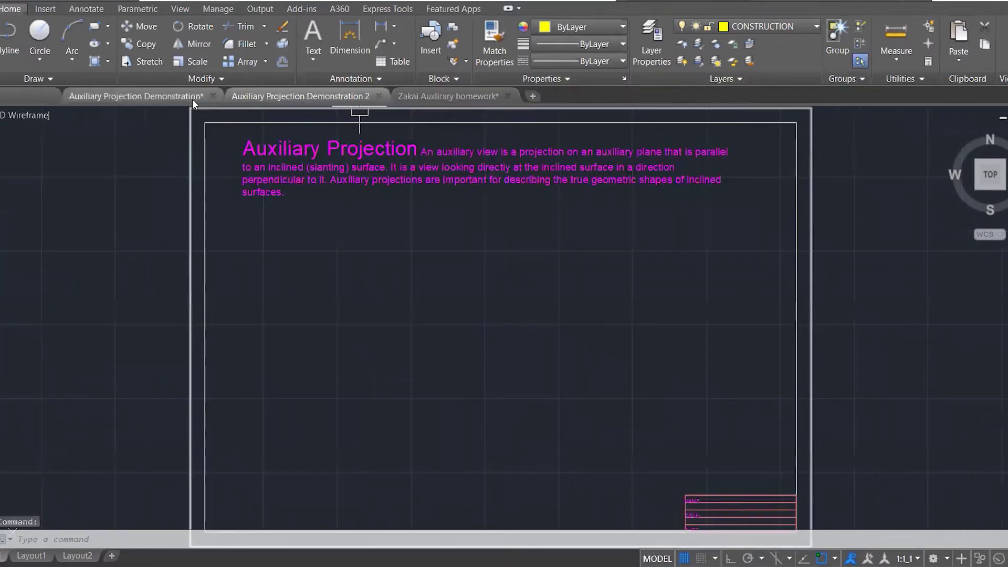
key("alt+Tab")
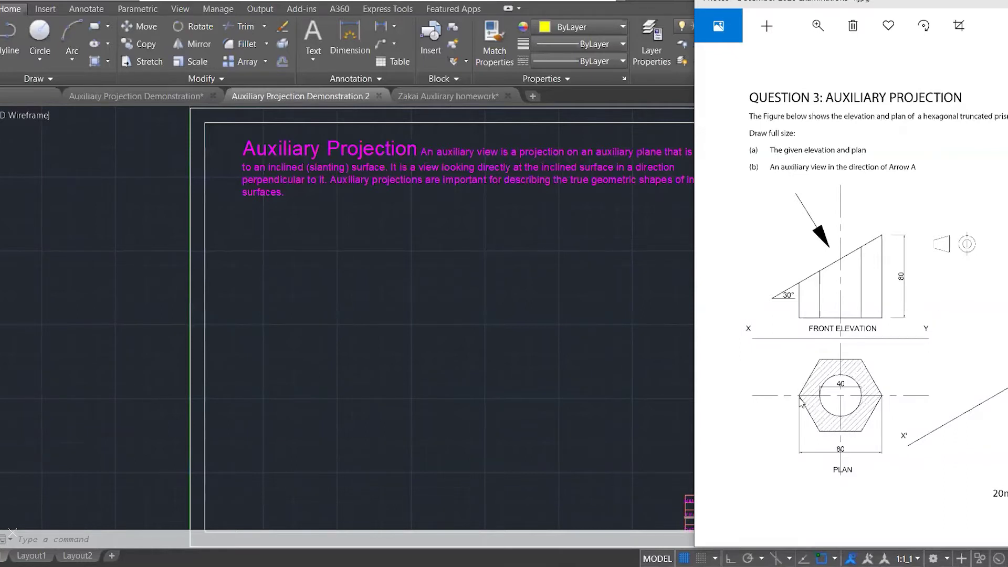
left_click(591, 323)
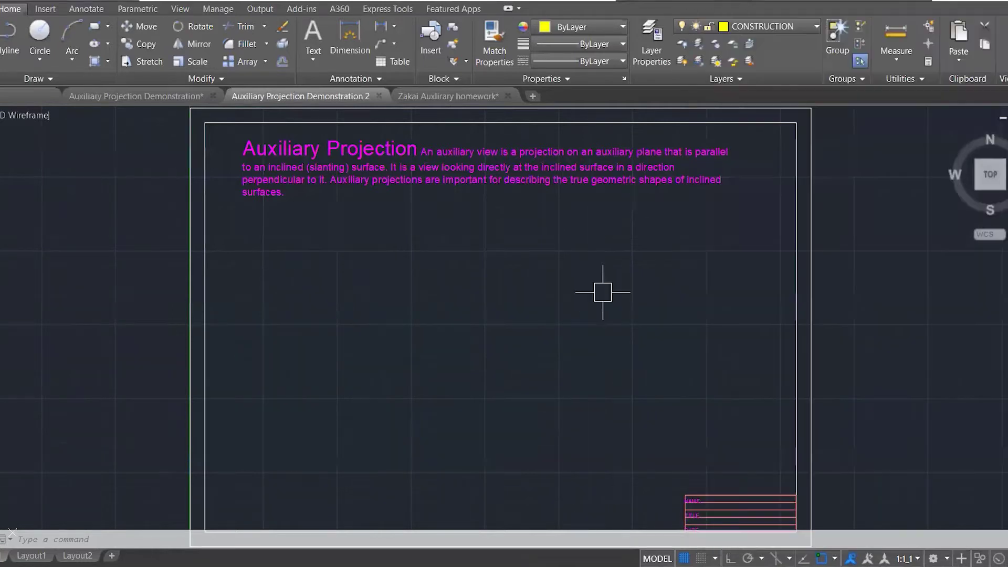
left_click(998, 4)
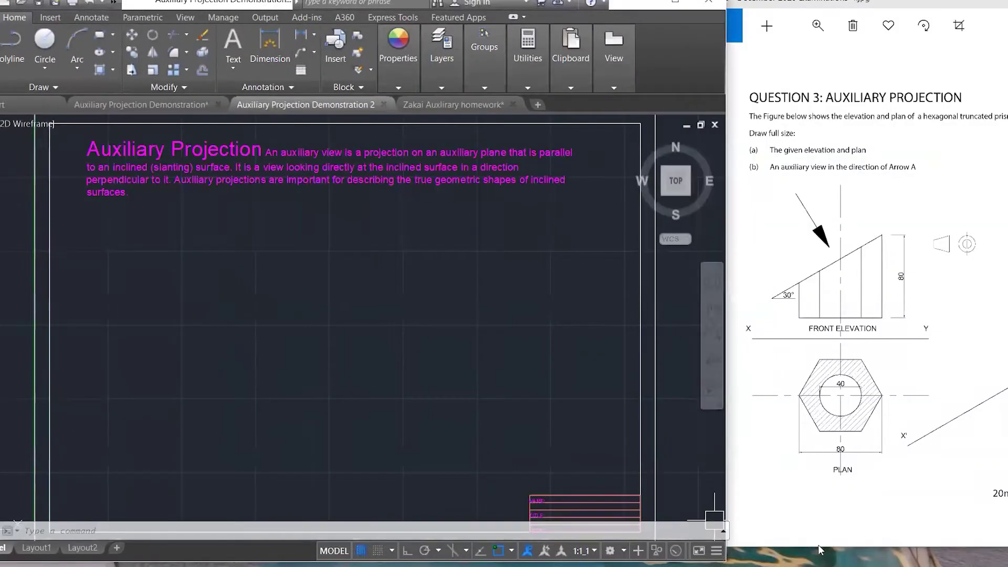
- Switch to the SketchUp model of the truncated hexagonal prism and examine it from the front, above and at an angle
left_click_drag(818, 551, 820, 566)
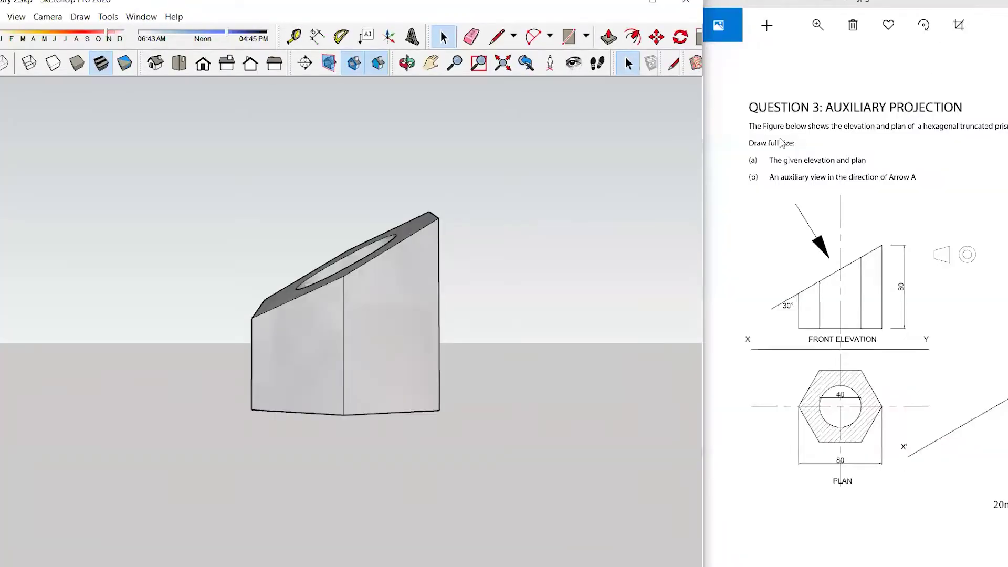
mouse_move(541, 226)
middle_mouse_down()
mouse_move(549, 218)
mouse_move(451, 318)
mouse_move(511, 396)
mouse_move(412, 263)
middle_mouse_up()
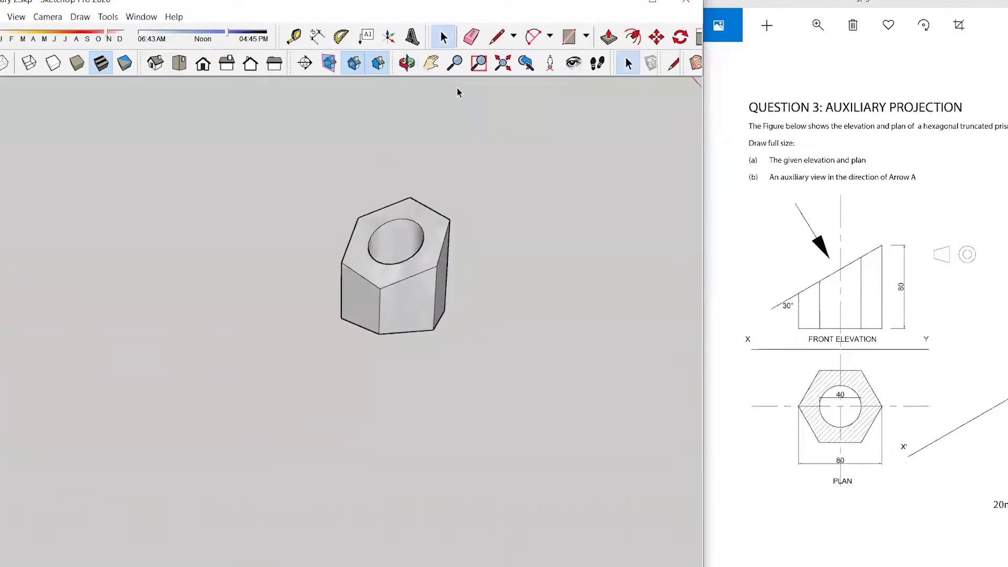
mouse_move(337, 189)
middle_mouse_down()
mouse_move(569, 207)
mouse_move(306, 198)
mouse_move(270, 242)
mouse_move(369, 329)
mouse_move(576, 376)
mouse_move(294, 124)
mouse_move(418, 288)
mouse_move(164, 188)
mouse_move(293, 277)
mouse_move(130, 310)
mouse_move(106, 297)
mouse_move(94, 307)
mouse_move(202, 257)
mouse_move(342, 443)
mouse_move(457, 162)
mouse_move(414, 342)
middle_mouse_up()
middle_click_drag(198, 303, 362, 303)
left_click_drag(361, 303, 426, 301)
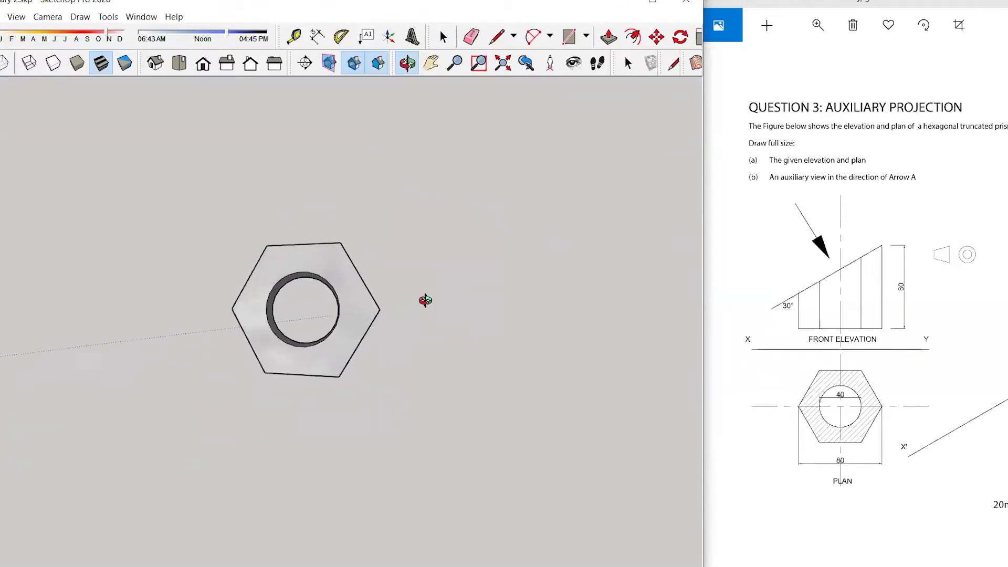
left_click_drag(331, 310, 121, 109)
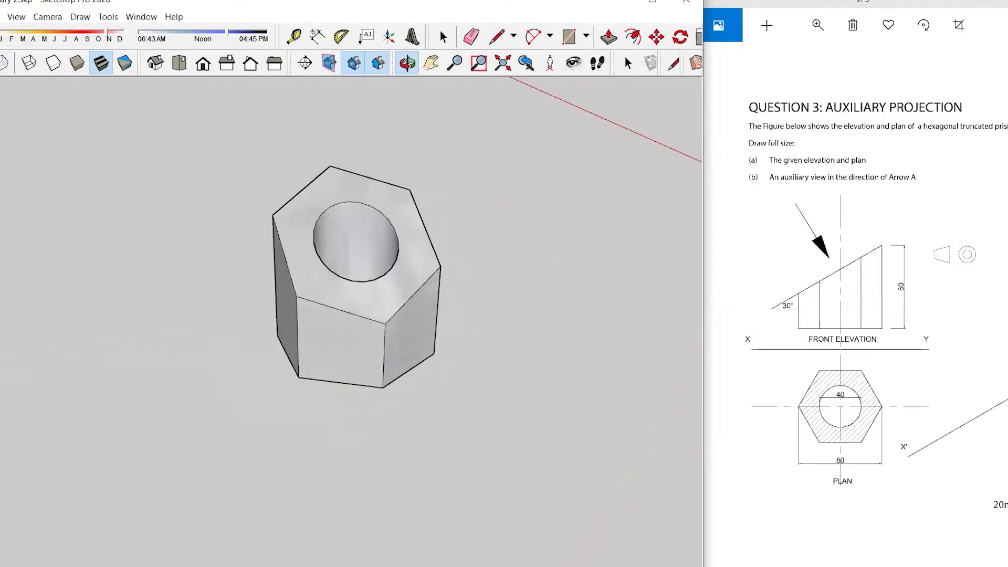
- Examine the prism and its cylindrical hole in X-ray transparency, and restore the opaque shaded display
left_click(0, 63)
left_click_drag(305, 327, 417, 476)
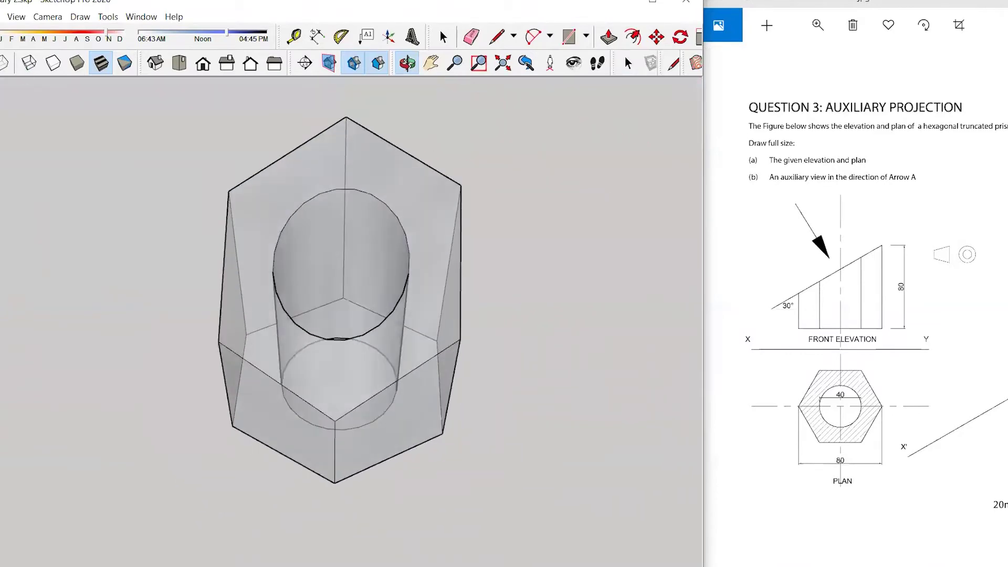
left_click(77, 63)
- Return to the AutoCAD drawing with CONSTRUCTION as the current layer and turn on Ortho mode
left_click(620, 3)
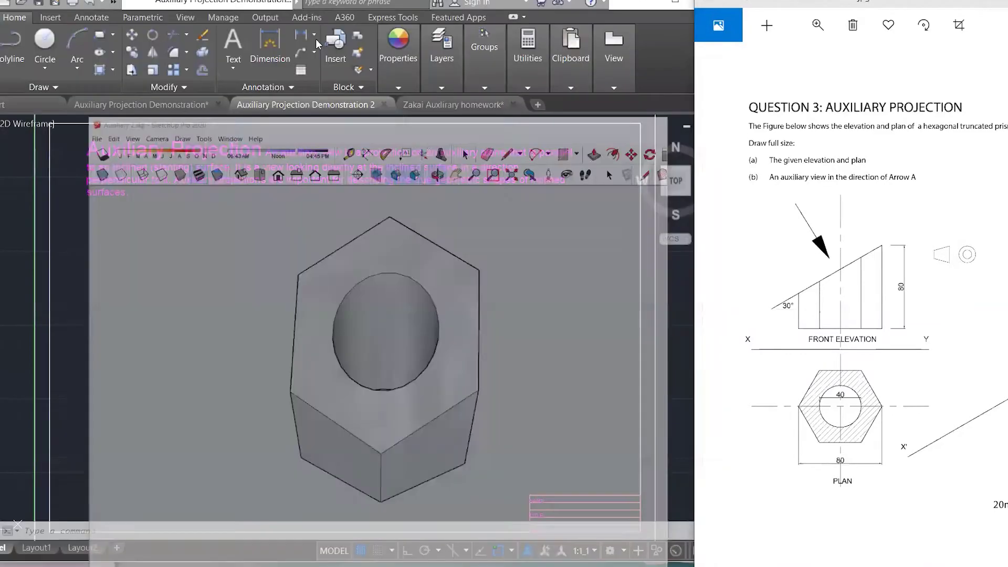
left_click(559, 232)
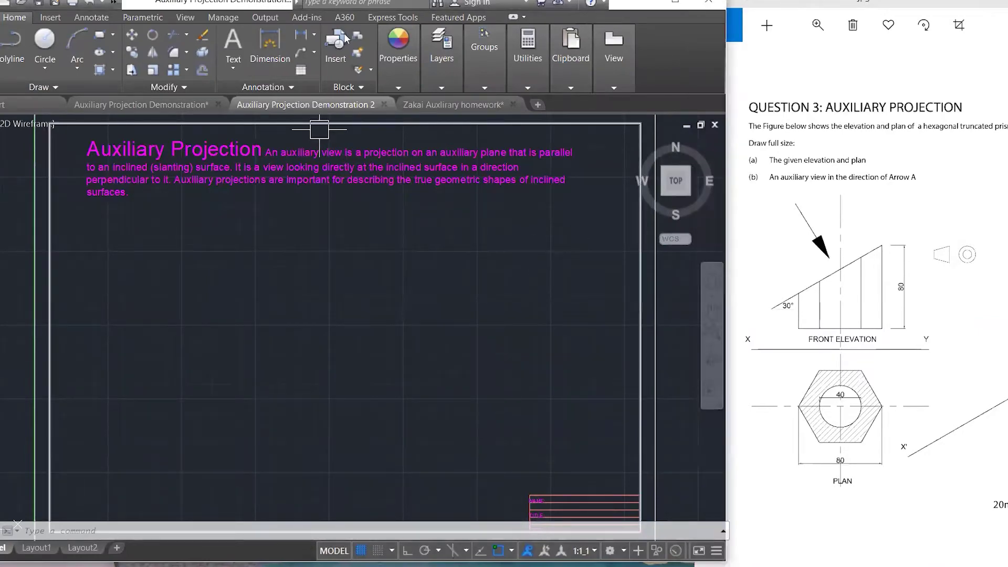
left_click(442, 52)
left_click(562, 103)
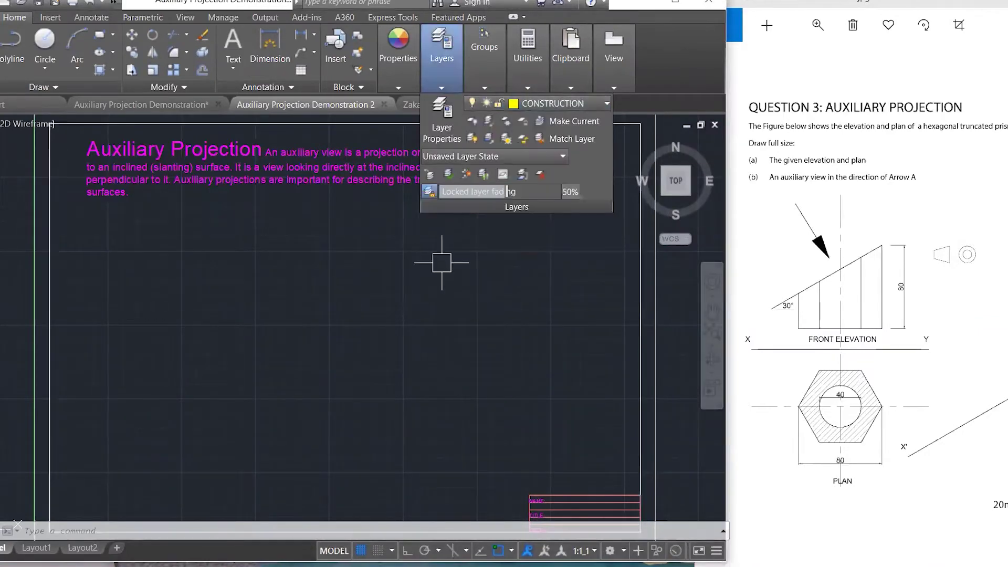
left_click(442, 262)
left_click(412, 476)
left_click(407, 550)
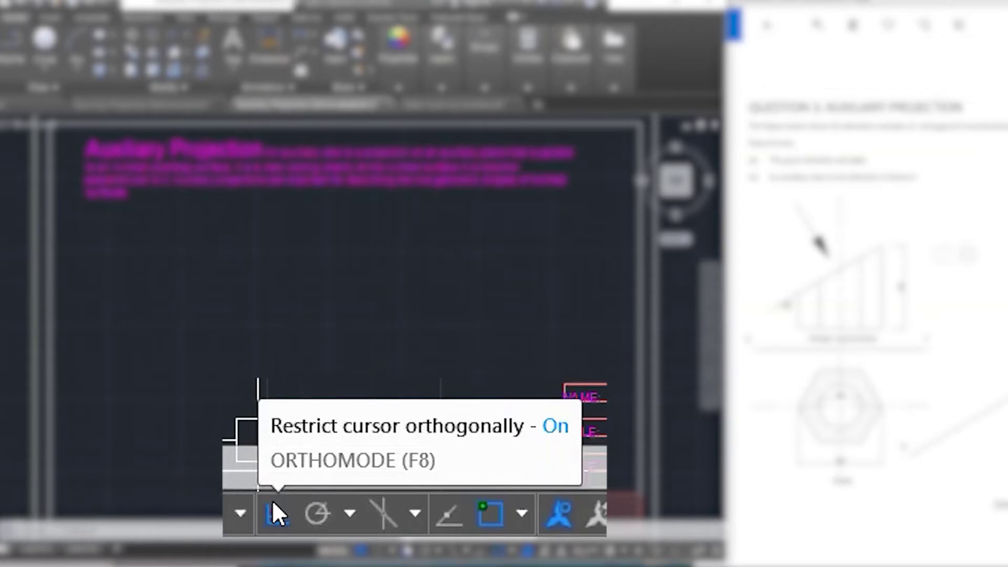
- Draw a horizontal construction line across the middle of the drawing sheet, below the Auxiliary Projection text
left_click(381, 325)
left_click(333, 361)
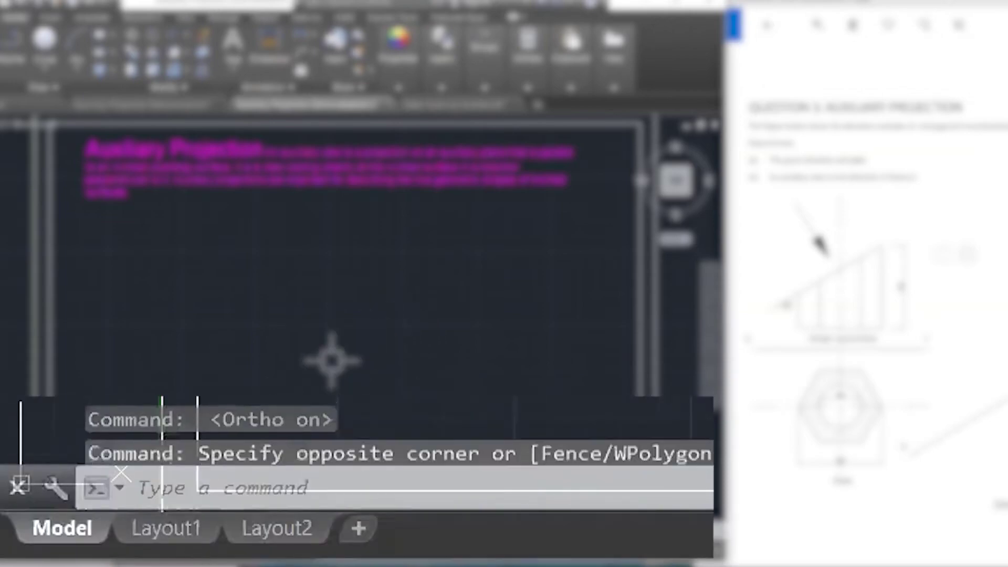
type("l")
key("Return")
left_click(194, 332)
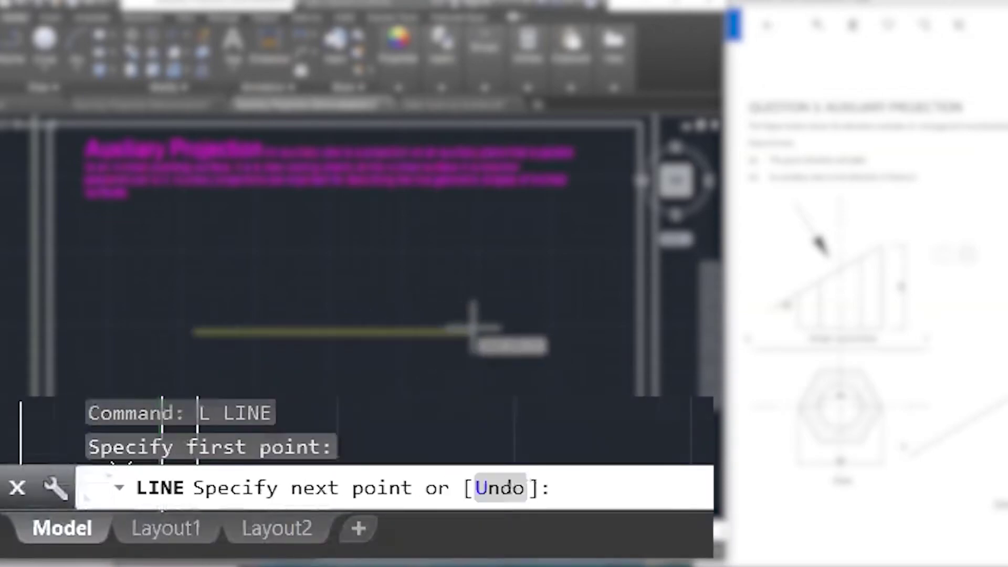
key("Escape")
key("Escape")
- Draw a vertical construction line crossing the horizontal line at its middle
key("Return")
left_click(339, 227)
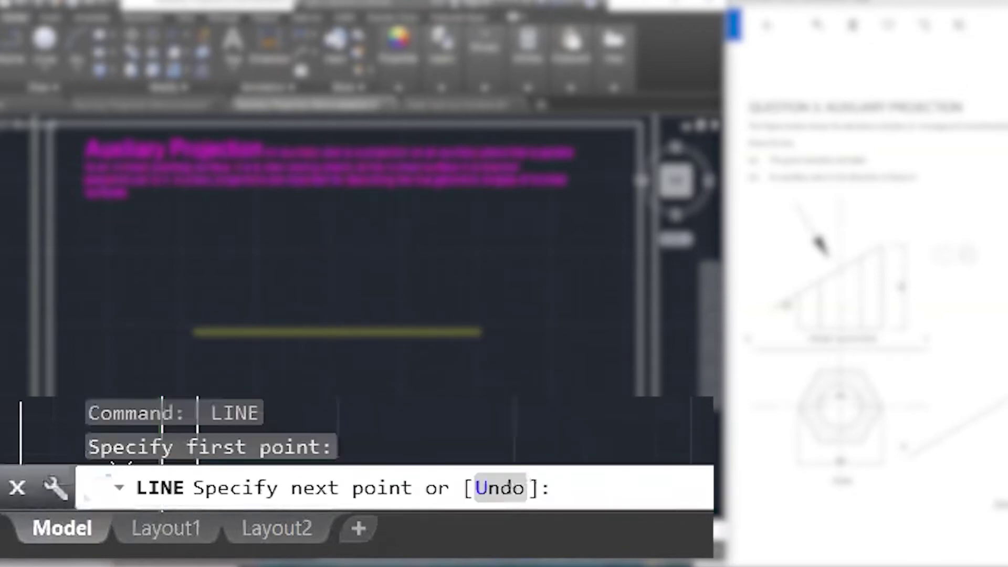
left_click(339, 441)
key("Escape")
key("Escape")
key("Escape")
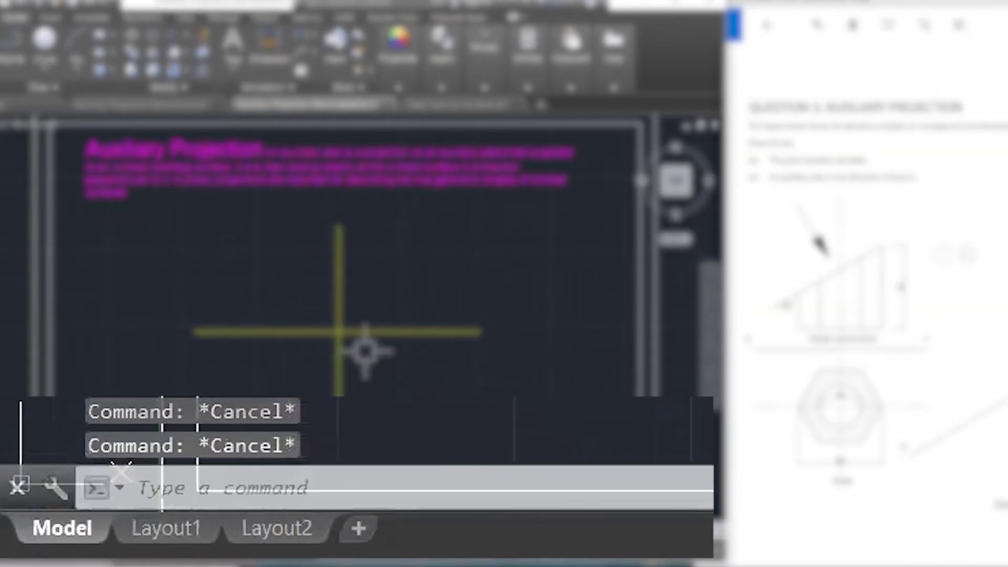
- Offset the horizontal construction line once above and once below, using the default offset distance
type("o")
key("Return")
key("Return")
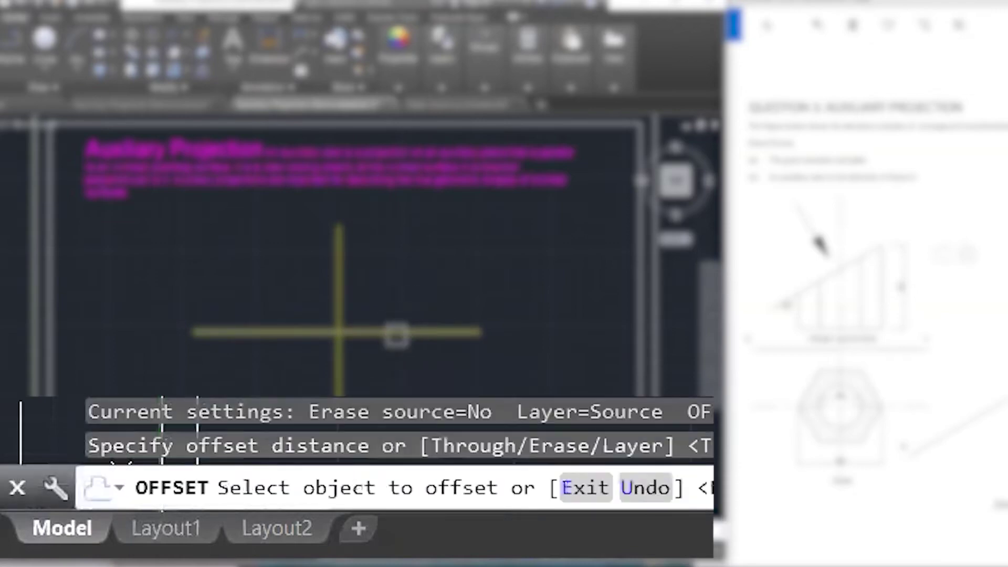
left_click(380, 332)
left_click(389, 288)
left_click(367, 332)
left_click(367, 357)
key("Escape")
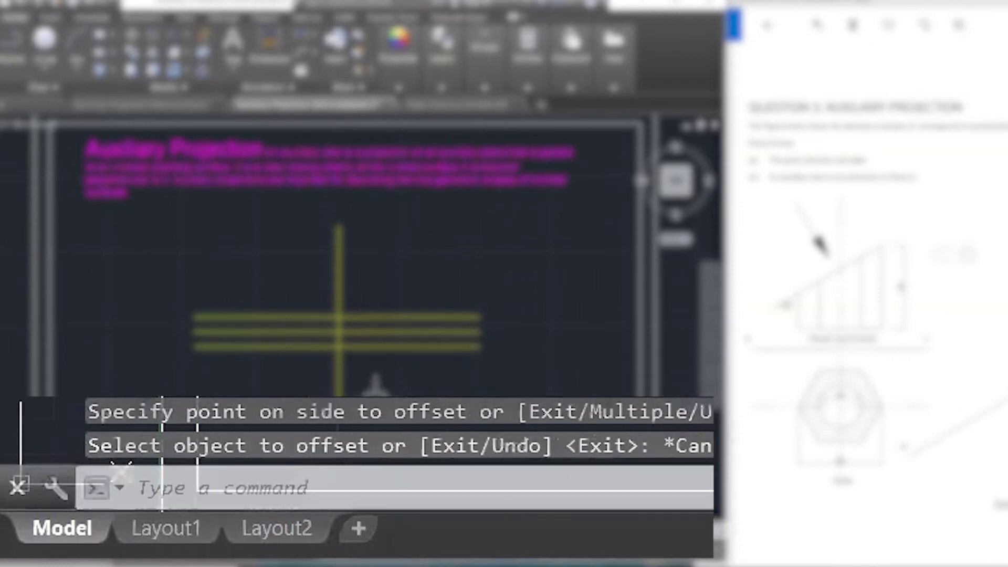
key("Escape")
key("Escape")
- Draw a 6-sided polygon inscribed in a circle of radius 40, below the horizontal lines and beside the vertical line
scroll(363, 389, "up", 2)
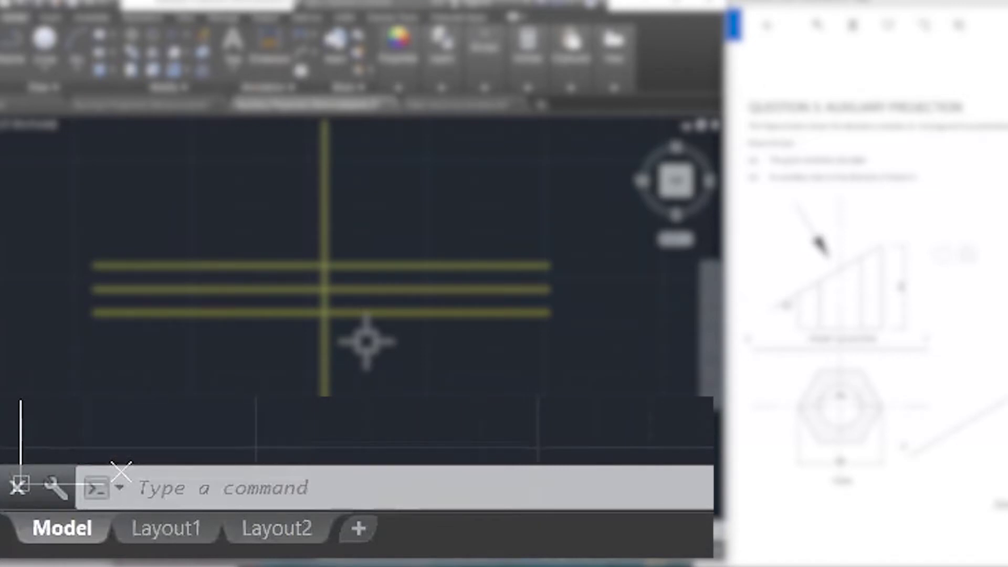
key("Escape")
key("Escape")
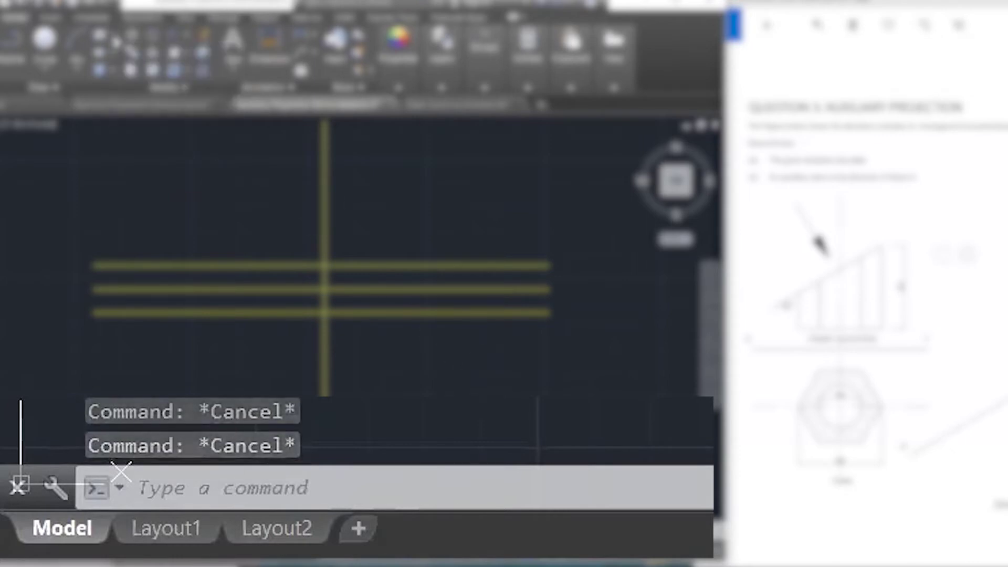
left_click(116, 42)
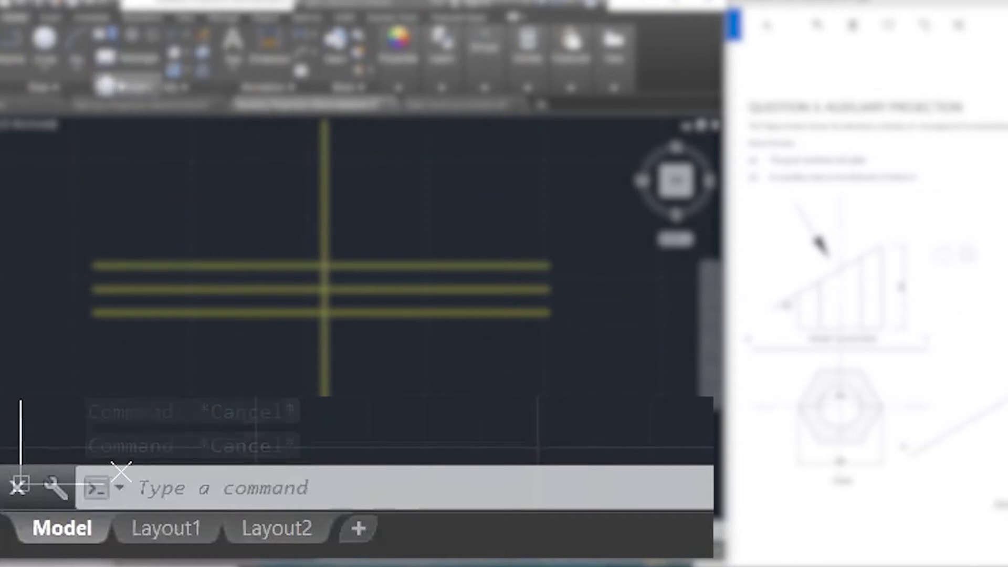
left_click(105, 84)
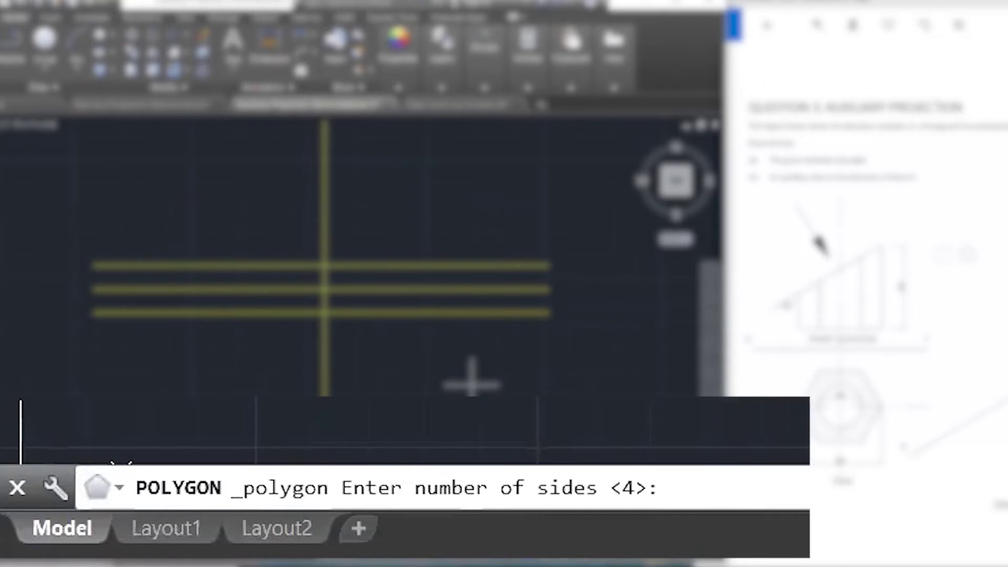
type("6")
key("Return")
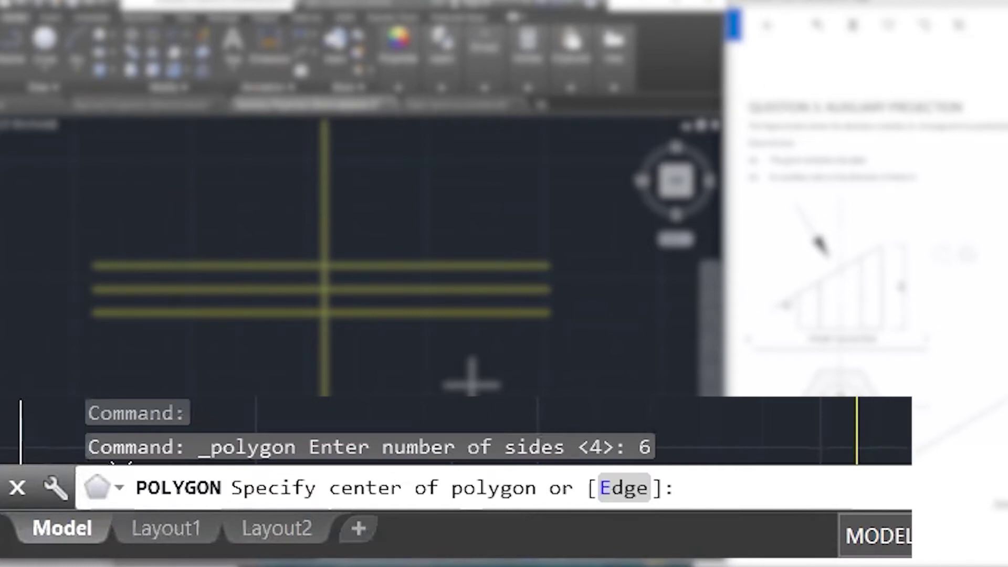
left_click(325, 288)
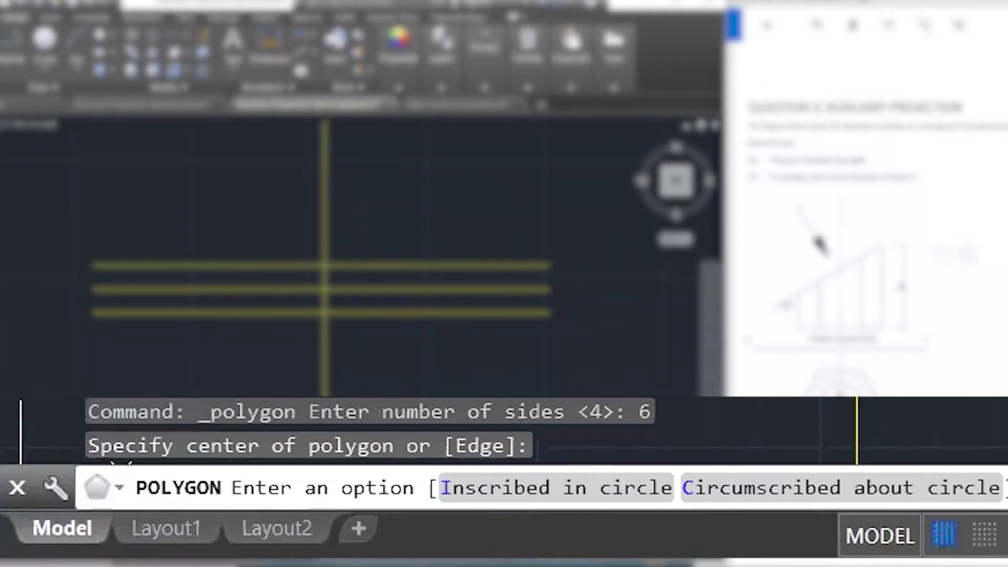
type("I")
key("Return")
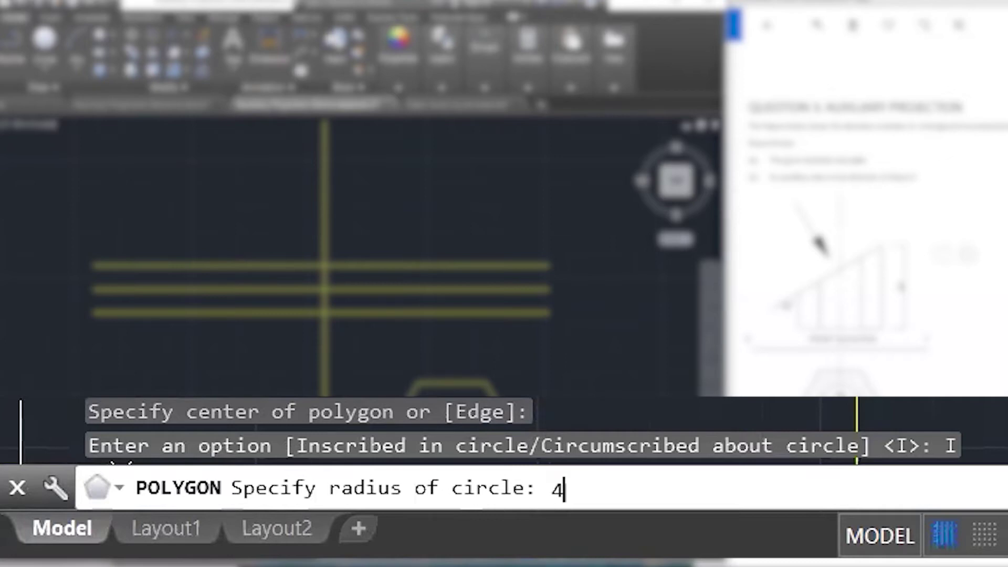
key("Return")
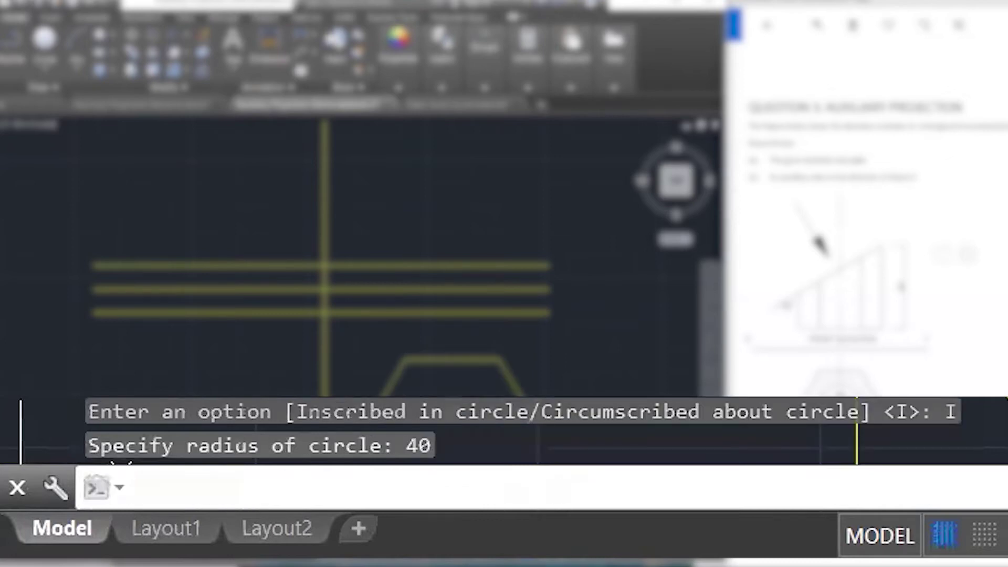
scroll(523, 315, "down", 4)
scroll(531, 326, "up", 4)
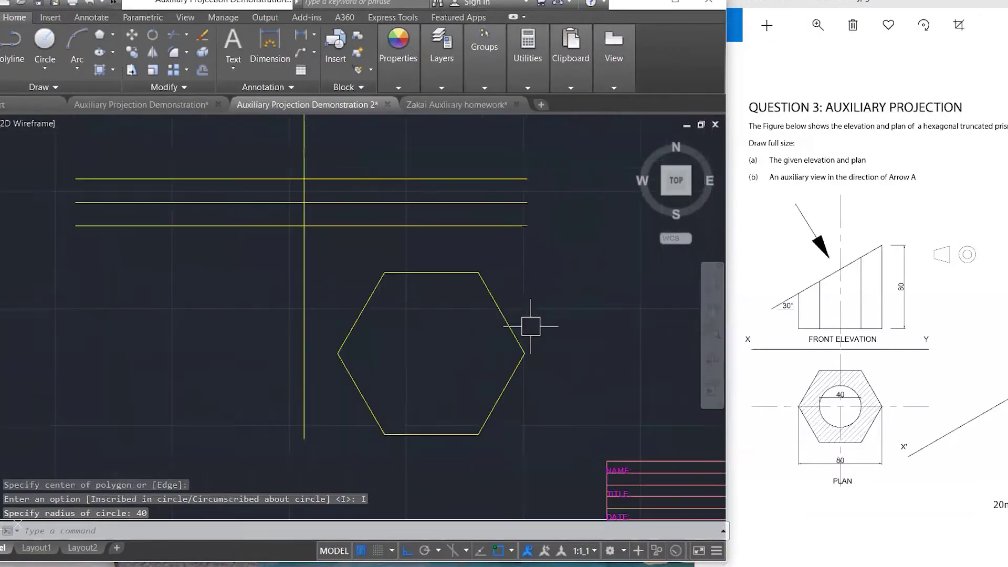
key("Escape")
key("Escape")
key("Escape")
- Check the hexagon's width across its corners with a temporary linear dimension and delete that dimension
type("DIM")
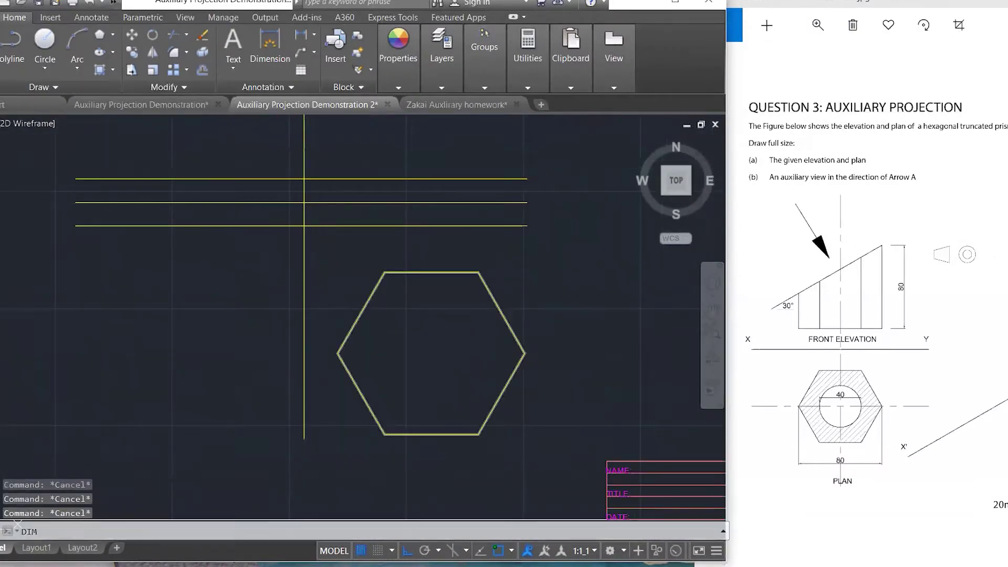
key("Return")
left_click(523, 353)
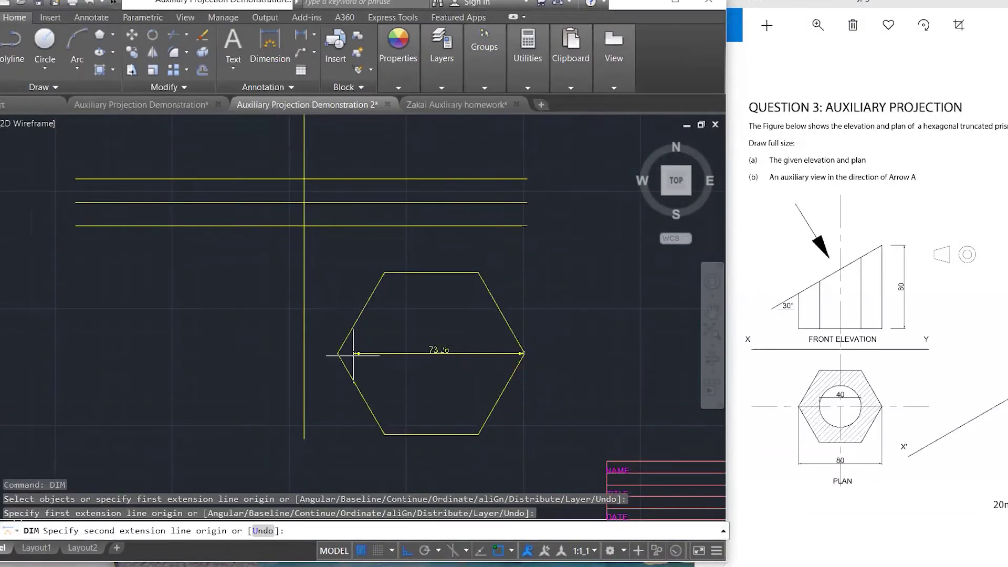
left_click(337, 353)
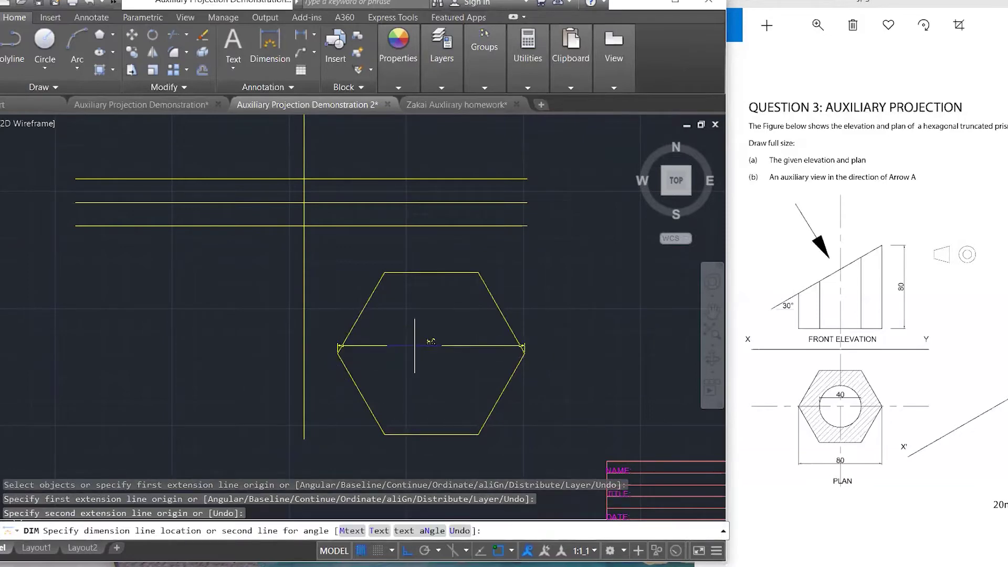
scroll(441, 338, "up", 5)
scroll(426, 330, "down", 5)
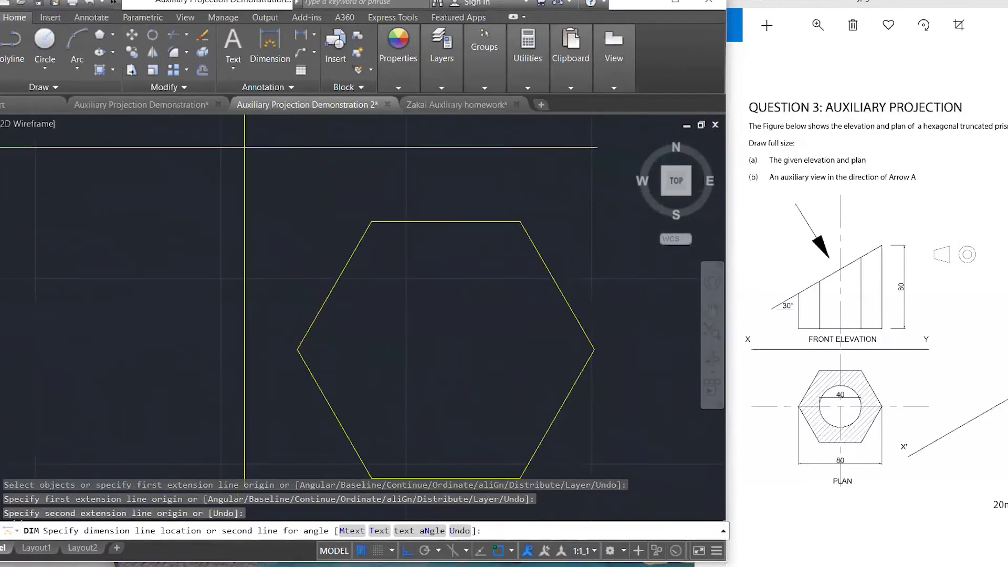
left_click(484, 322)
scroll(487, 324, "up", 5)
key("Escape")
left_click(472, 312)
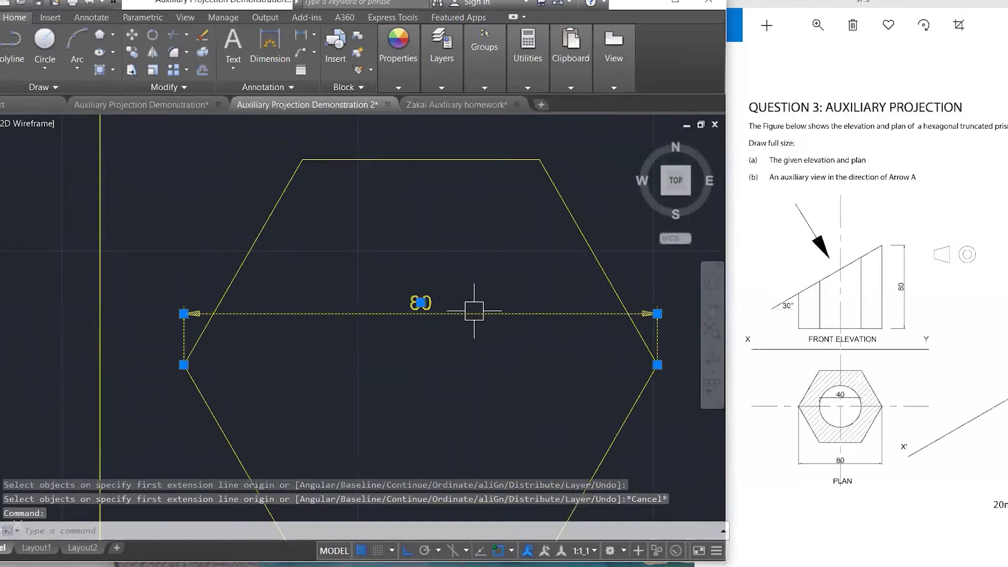
key("Delete")
scroll(474, 311, "down", 2)
scroll(474, 311, "down", 2)
key("Escape")
key("Escape")
key("Escape")
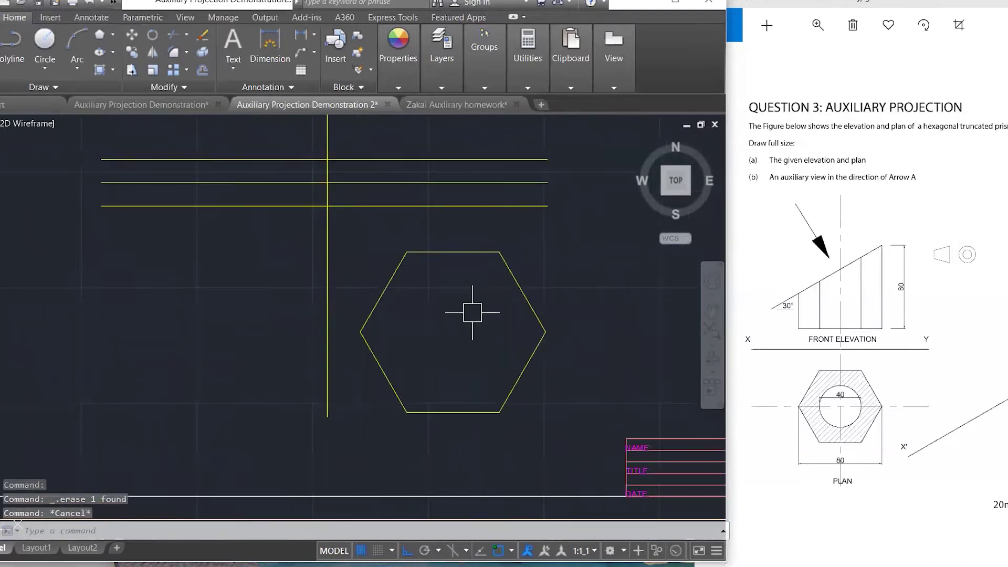
- Move the hexagon by its top edge's midpoint to the intersection of the vertical line and the lowest horizontal line
left_click(469, 254)
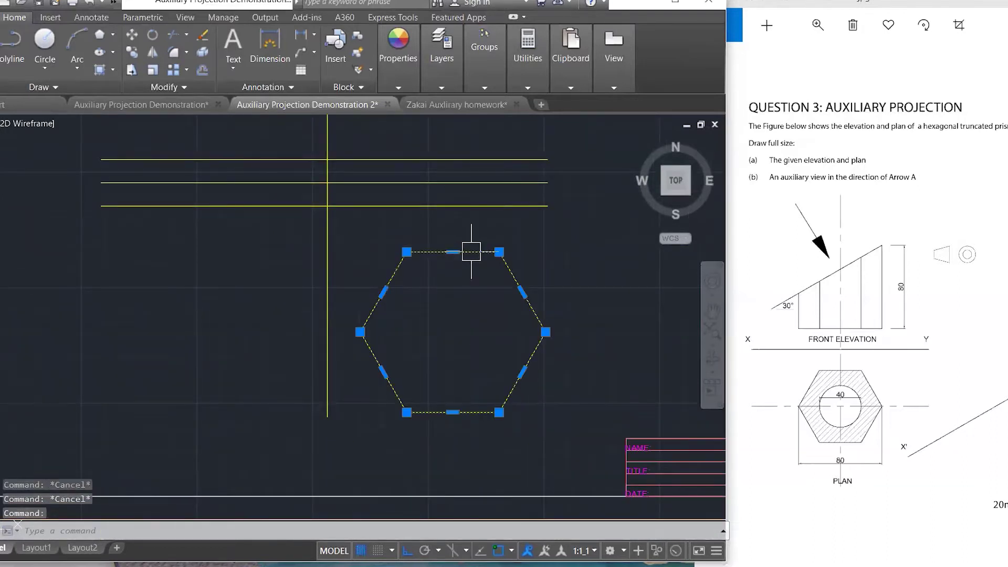
type("m")
key("Return")
left_click(453, 252)
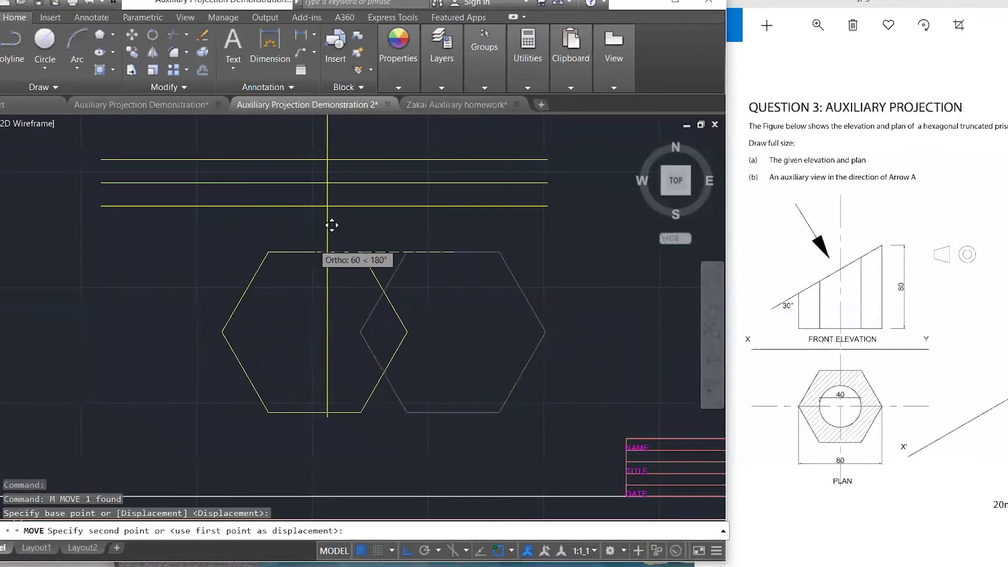
left_click(345, 187)
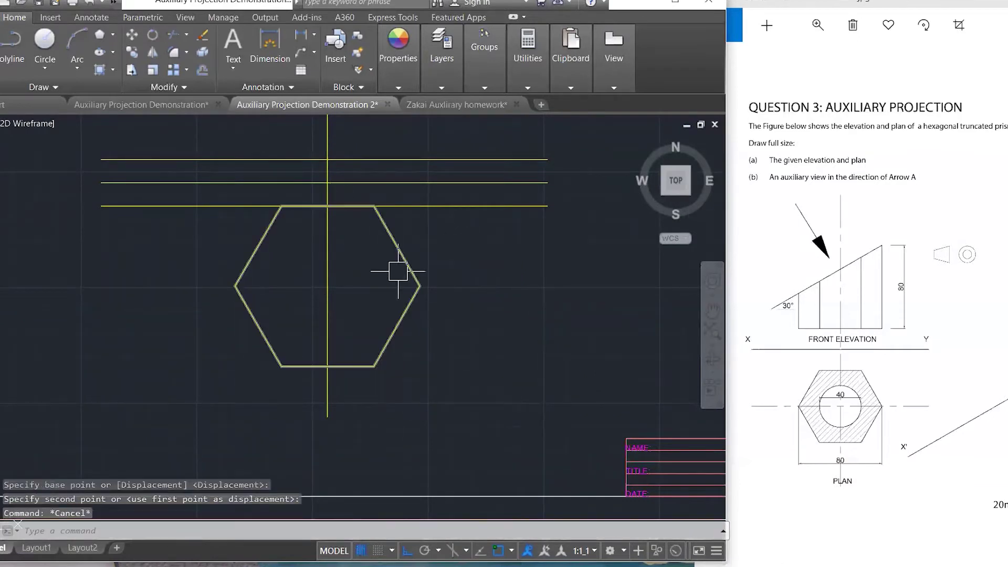
key("Escape")
key("Escape")
key("Escape")
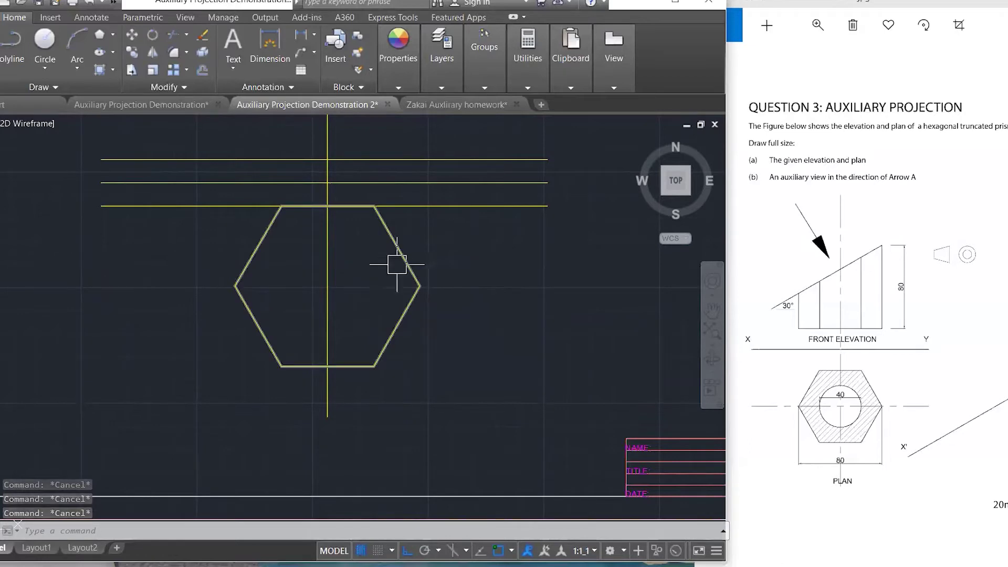
- Draw a horizontal line joining the hexagon's opposite side corners through its centre
type("l")
key("Return")
left_click(420, 286)
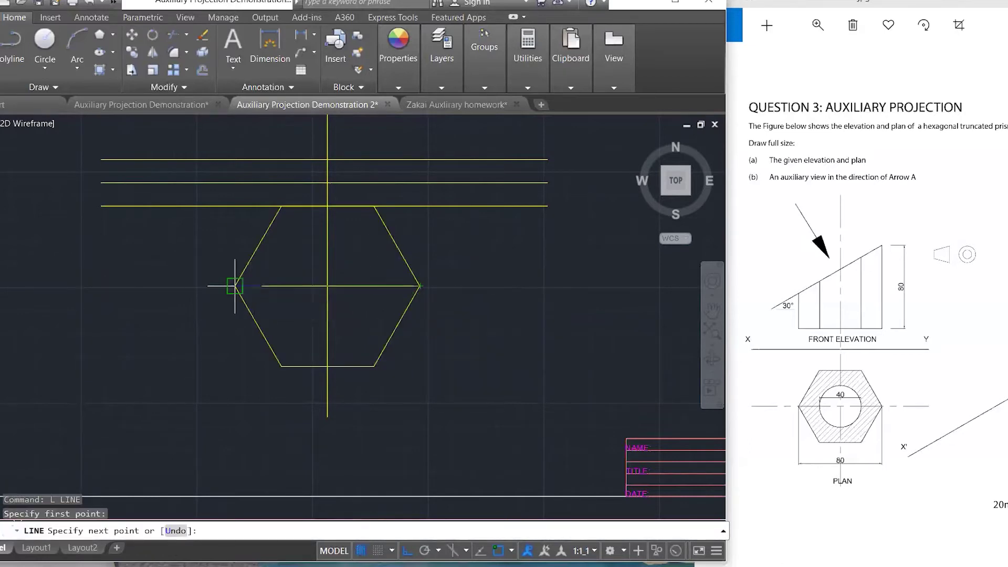
left_click(234, 285)
key("Escape")
key("Escape")
key("Escape")
- Draw a circle of radius 20 centred on the crossing of the lines inside the hexagon
type("c")
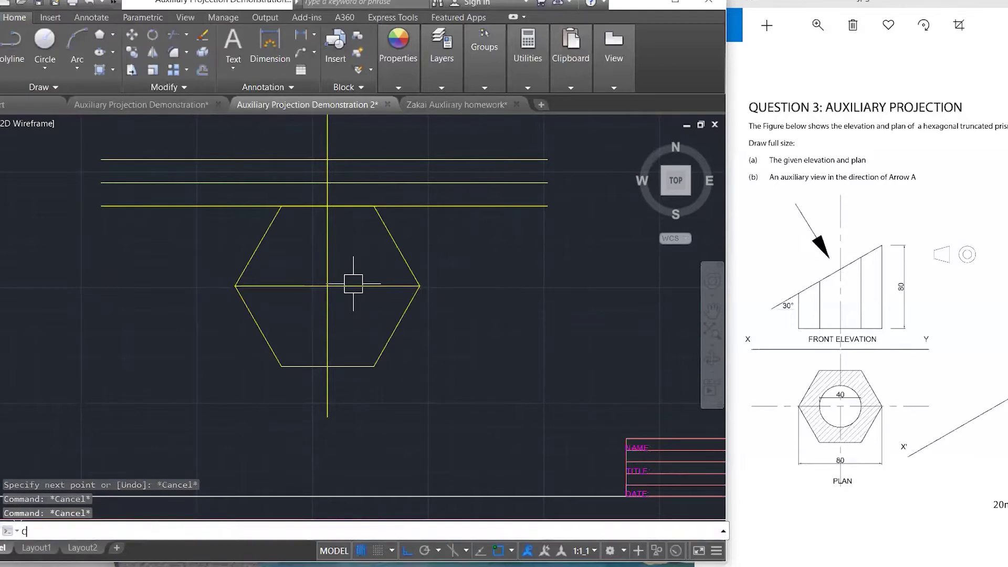
key("Return")
left_click(327, 286)
type("20")
key("Return")
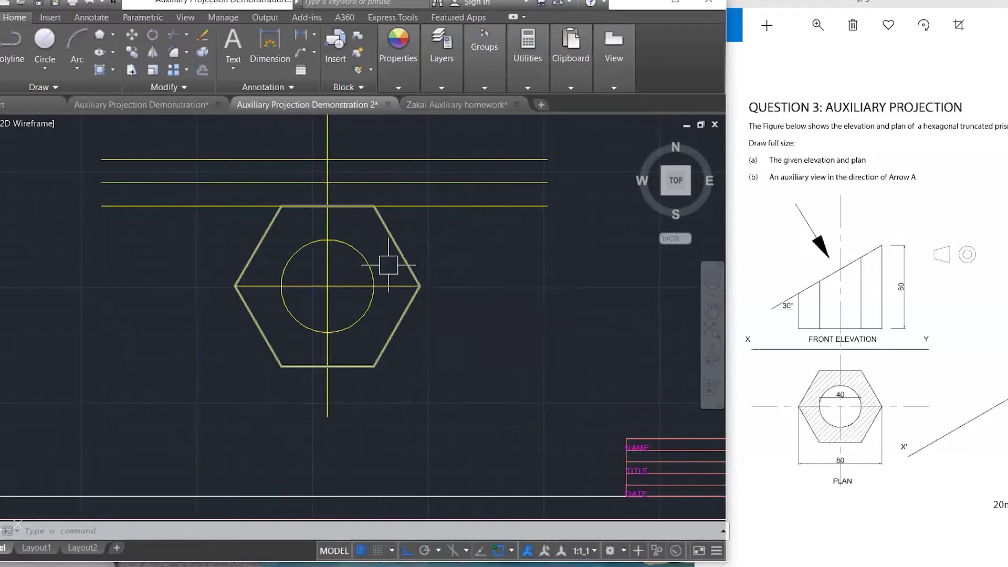
- Delete the lowest horizontal construction line touching the top edge of the hexagon
left_click(473, 206)
key("Delete")
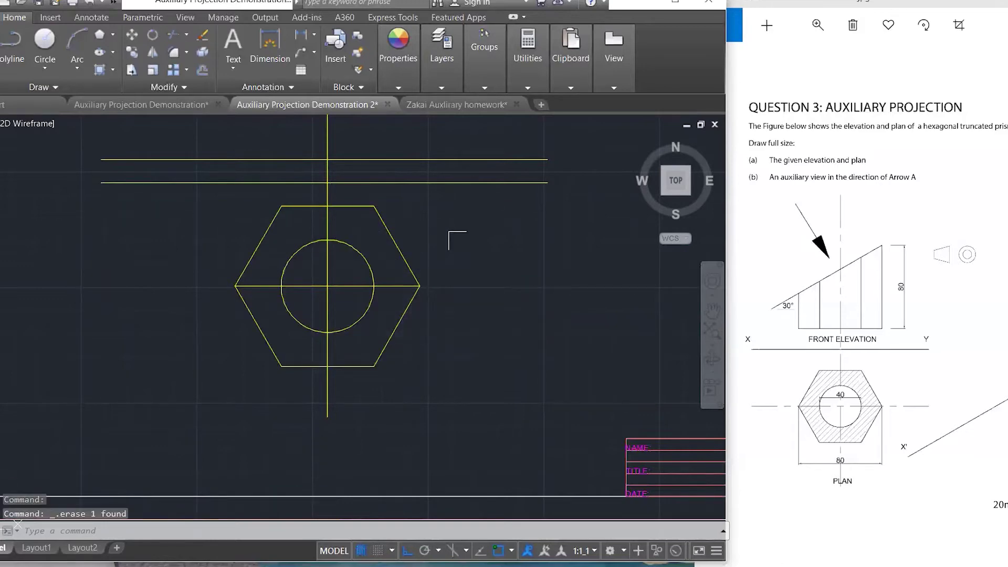
key("Escape")
key("Escape")
key("Escape")
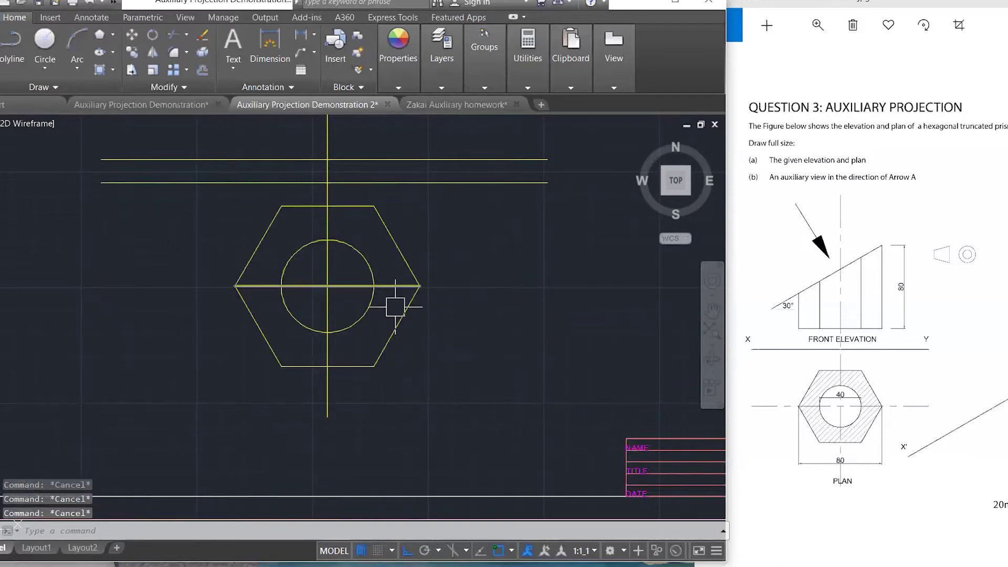
scroll(411, 382, "down", 2)
scroll(401, 207, "up", 2)
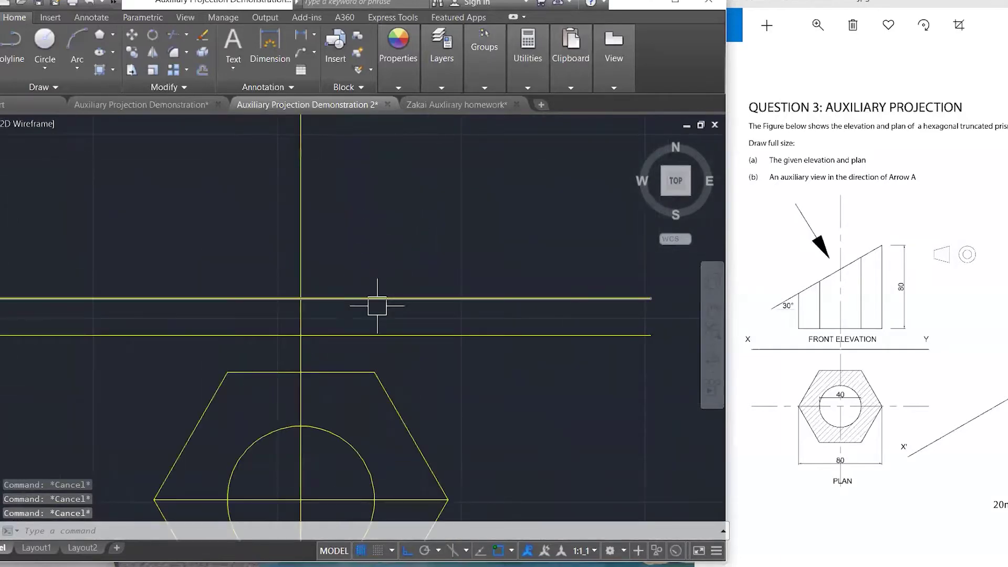
type("l")
key("Return")
left_click(421, 427)
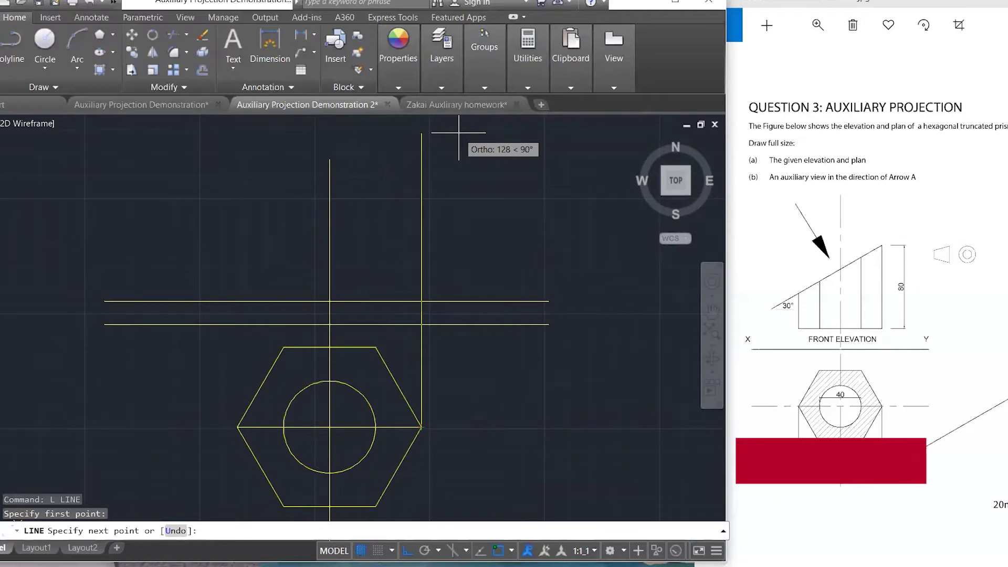
key("Escape")
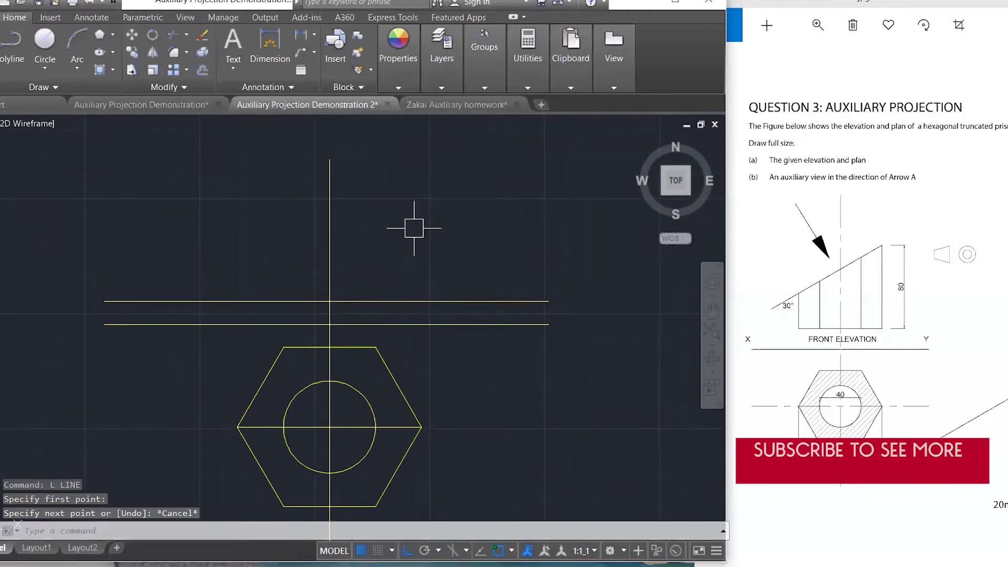
- Add the multiline text label A just above the hexagon's upper-left corner
type("mt")
key("Return")
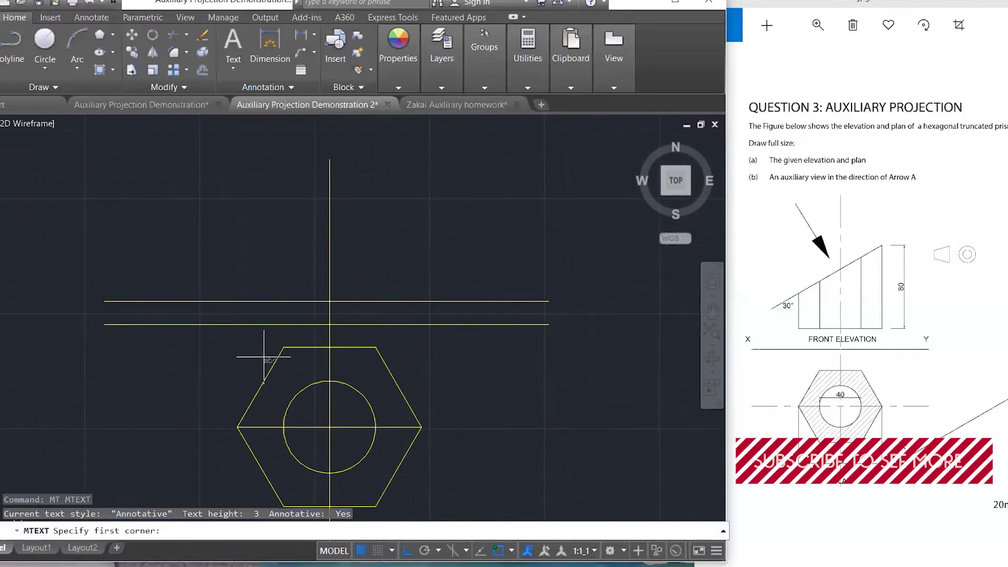
left_click(288, 347)
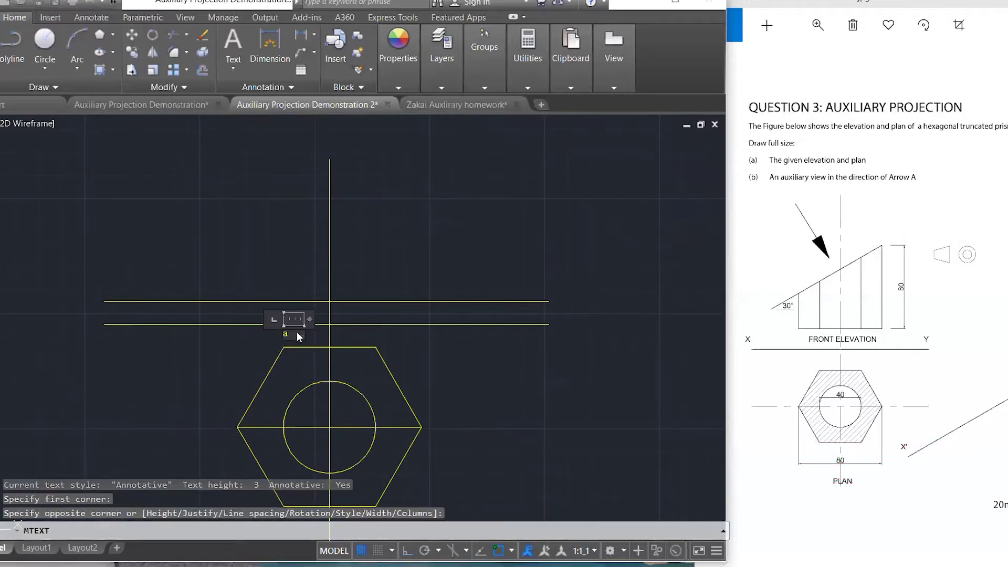
left_click(296, 332)
type("a")
key("BackSpace")
type("A")
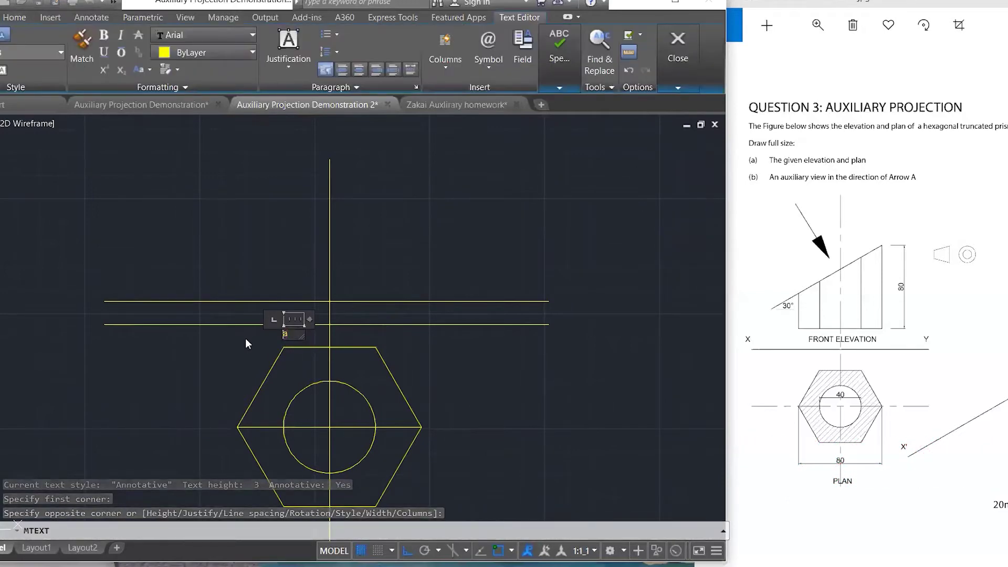
key("Escape")
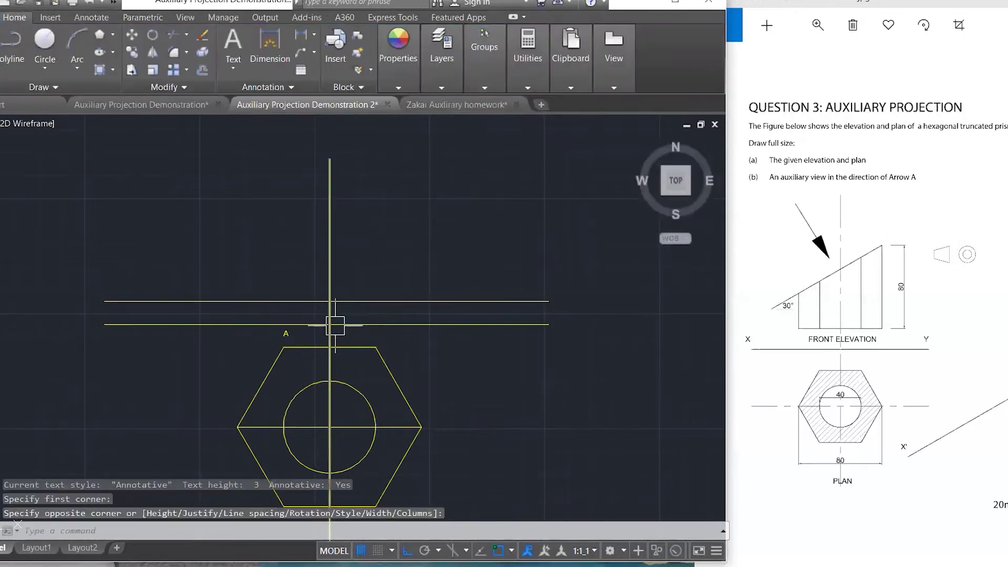
- Copy the label A from the hexagon's upper-left corner to each of its other five corners
type("co")
key("Return")
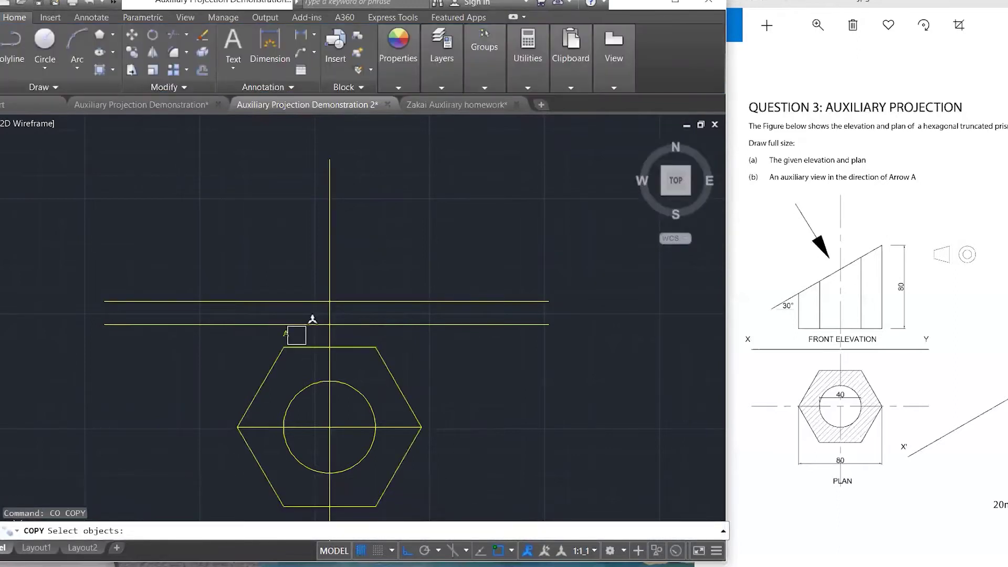
left_click(297, 335)
key("Return")
left_click(284, 347)
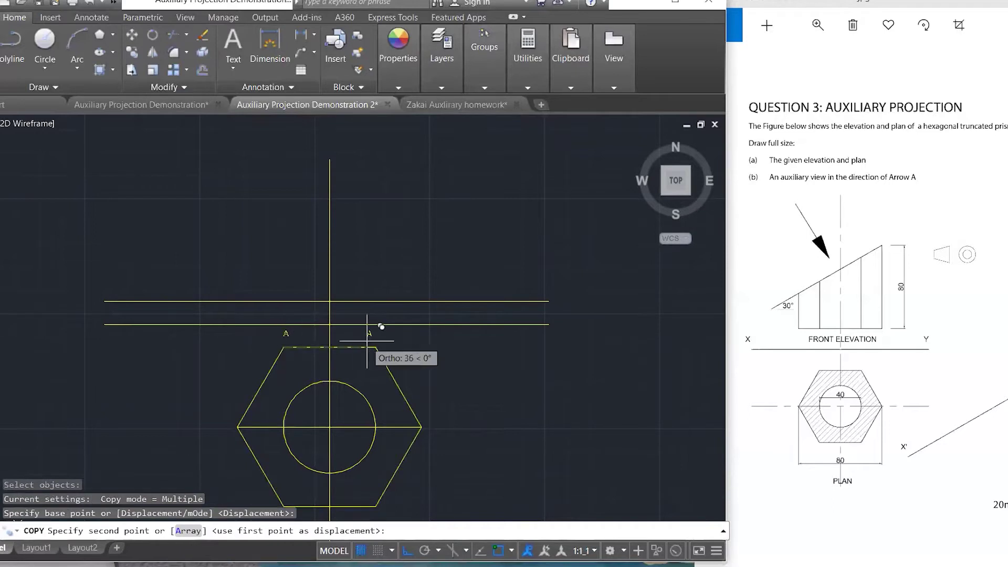
left_click(376, 347)
left_click(422, 427)
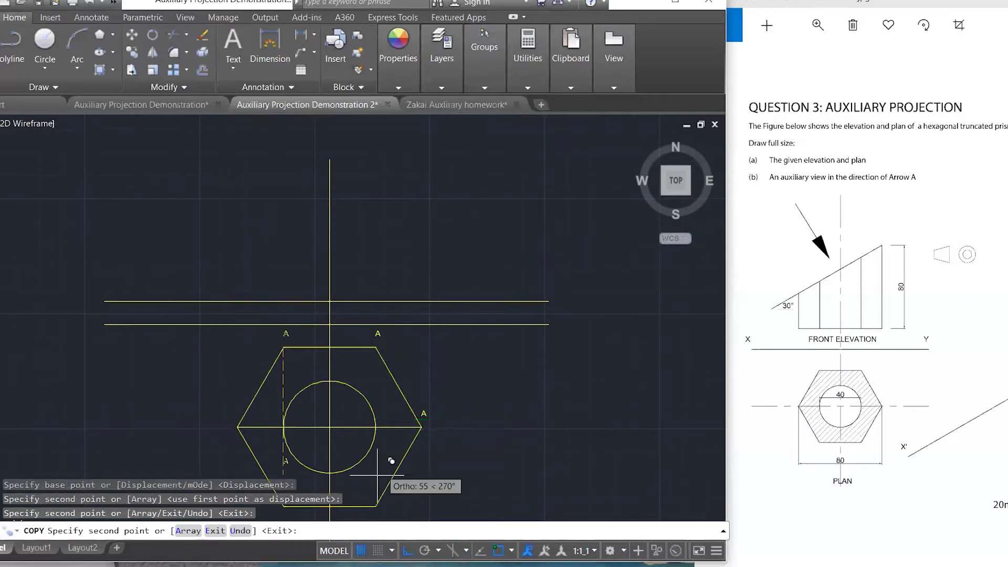
left_click(376, 506)
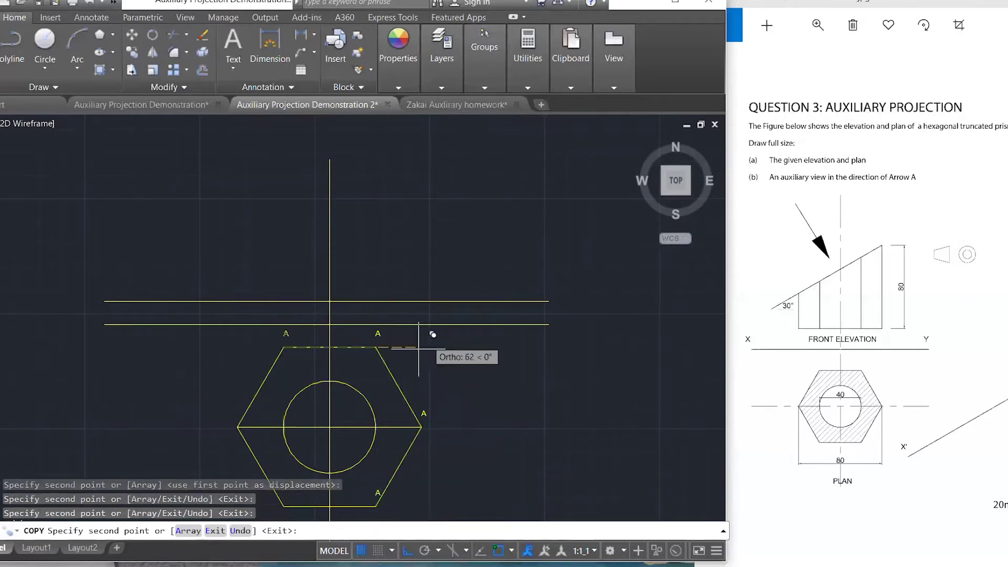
left_click(284, 507)
left_click(237, 427)
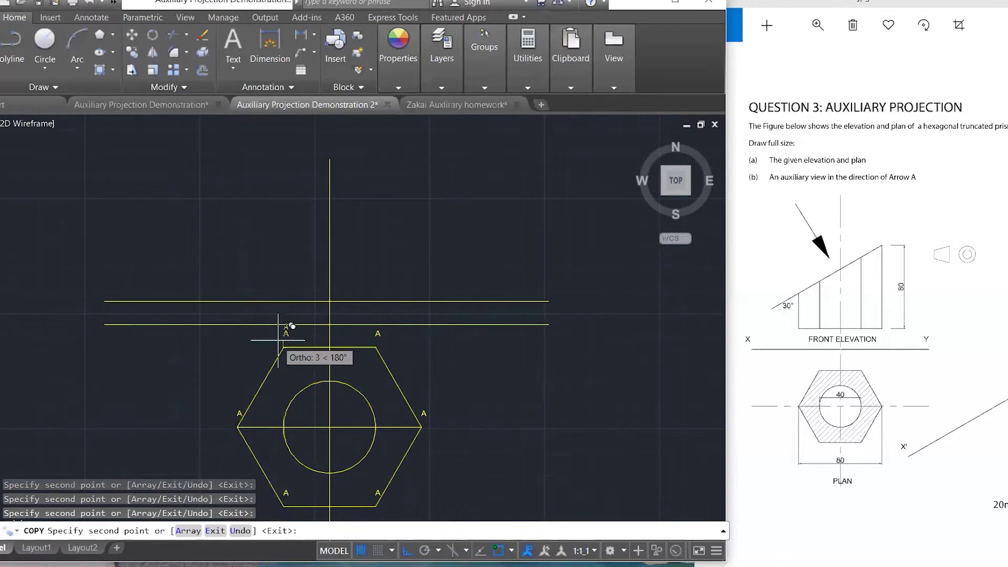
key("Escape")
key("Escape")
key("Escape")
- Change the copied labels at the hexagon's upper-right and right corners to B and C
double_click(379, 334)
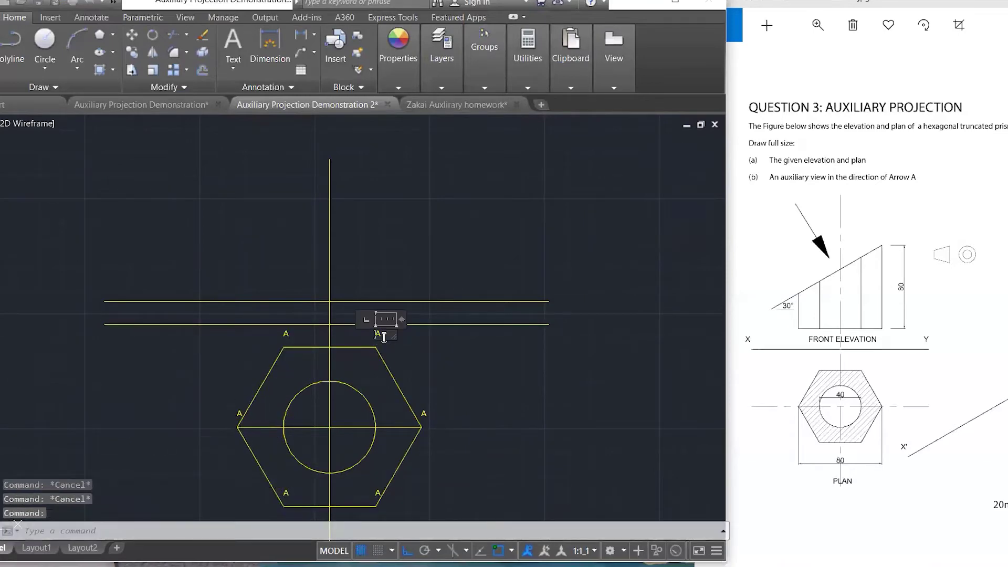
type("B")
left_click(435, 367)
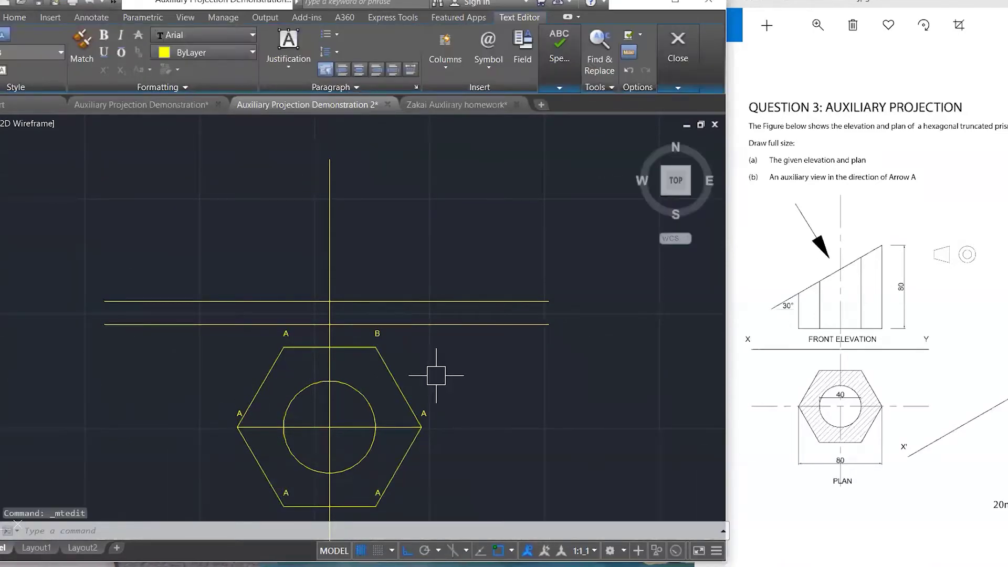
left_click(423, 414)
double_click(424, 413)
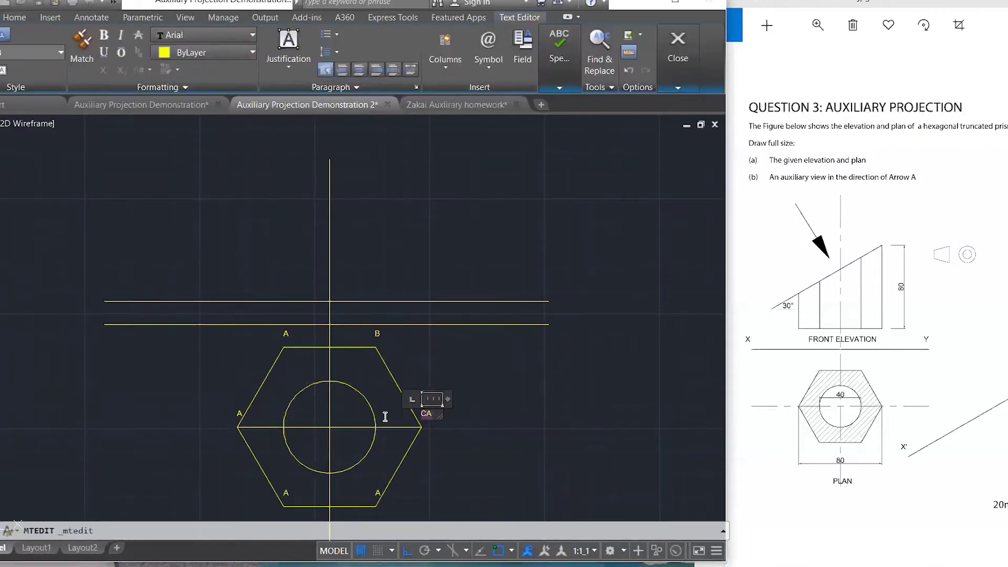
type("C")
left_click(443, 462)
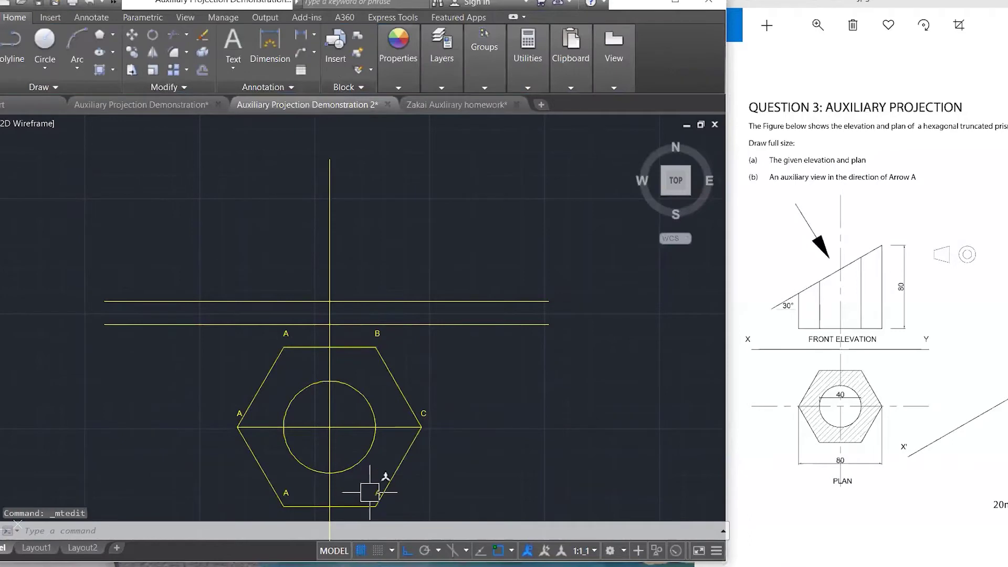
- Change the copied labels at the hexagon's lower-right and lower-left corners to D and E
left_click(378, 491)
double_click(380, 493)
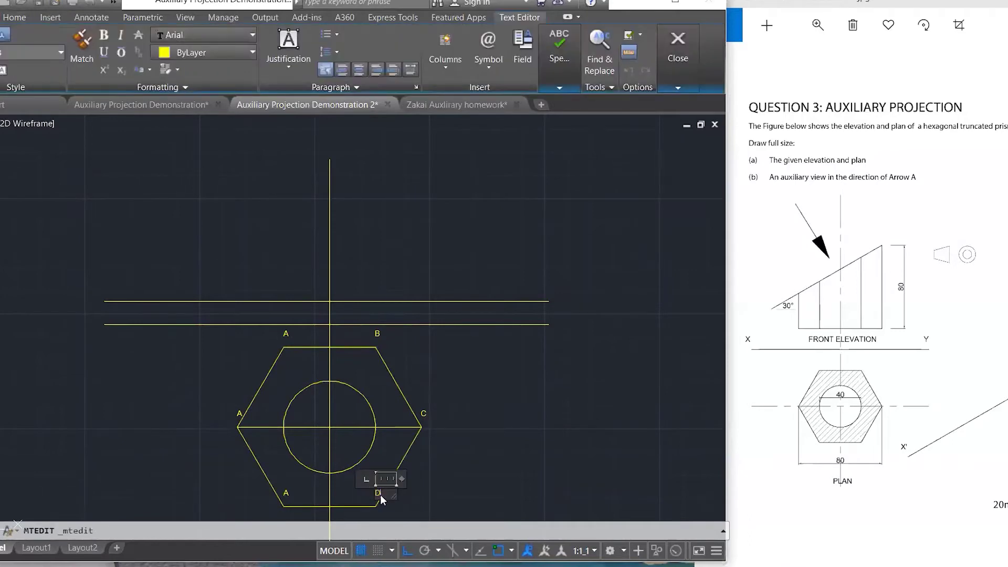
type("D")
left_click(382, 500)
left_click(286, 492)
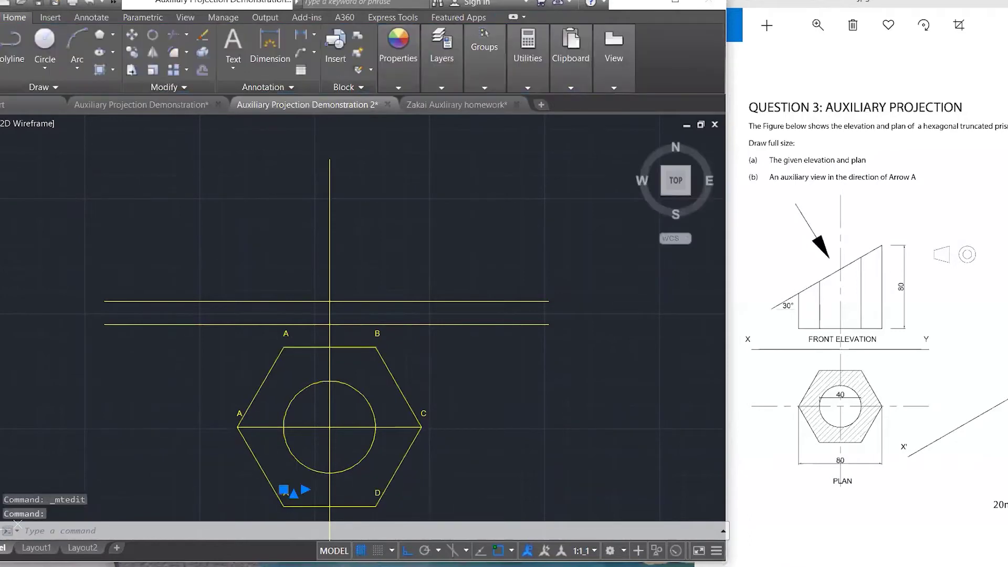
double_click(288, 492)
type("E")
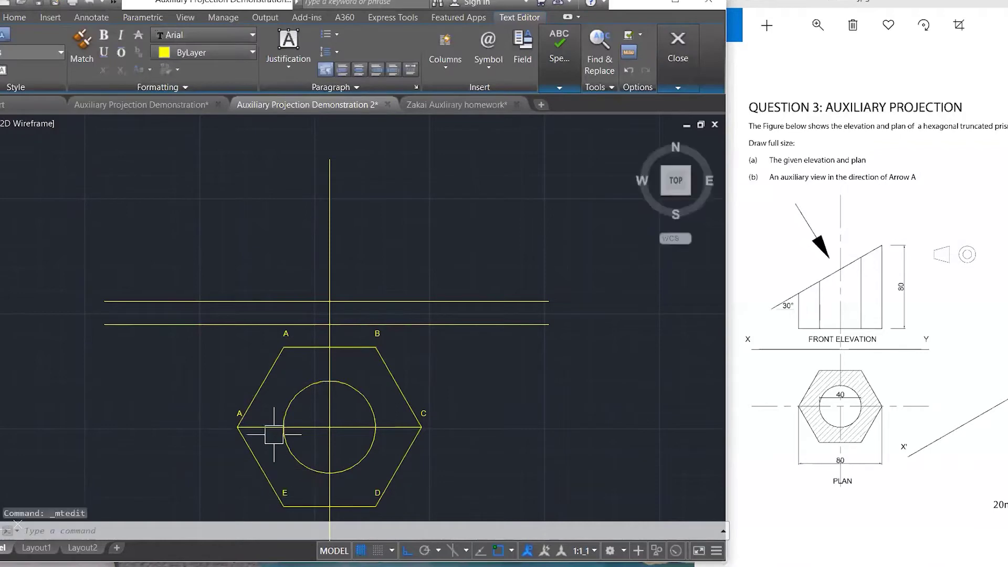
left_click(270, 427)
- Change the copied label at the hexagon's left corner to F
left_click(240, 413)
double_click(242, 412)
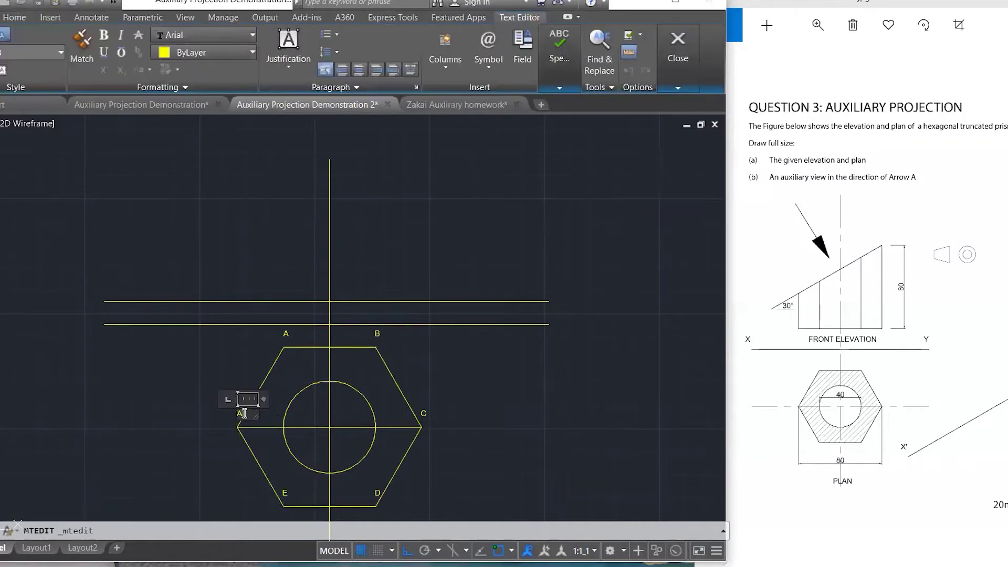
type("F")
key("Escape")
key("Escape")
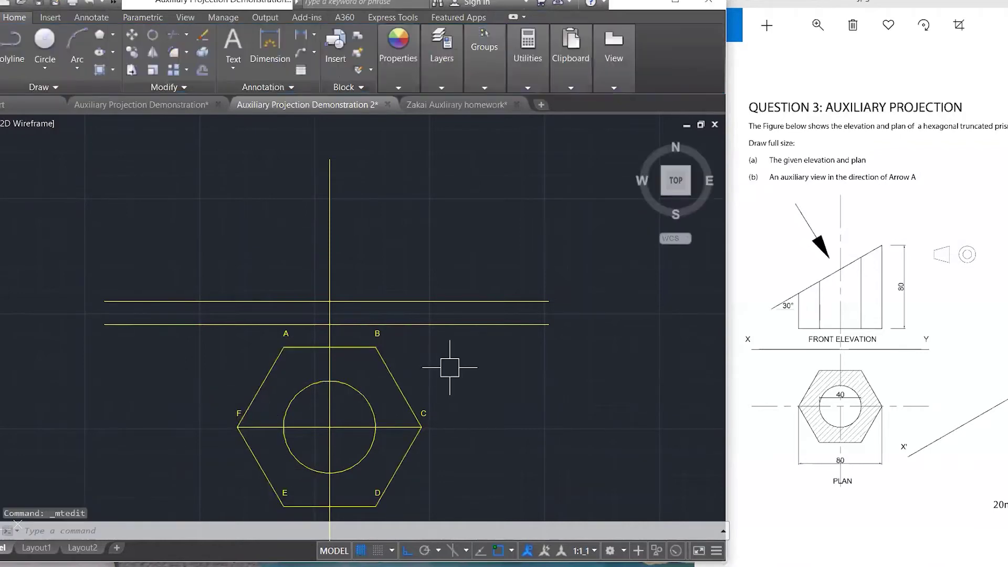
- Draw vertical projection lines from hexagon corners C and B upward past both horizontal lines
type("l")
key("Return")
left_click(425, 428)
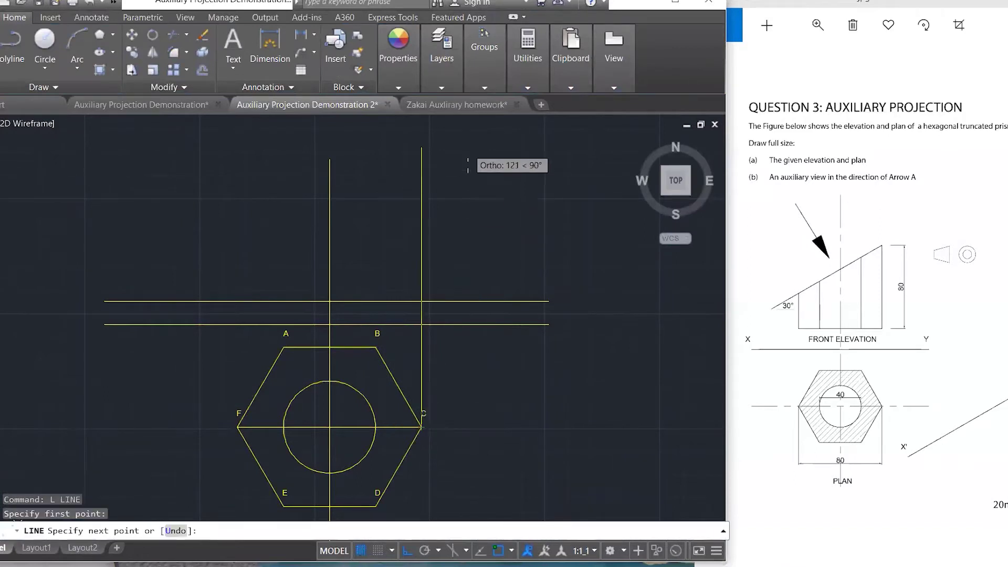
left_click(461, 135)
key("Escape")
key("Return")
left_click(376, 347)
left_click(392, 135)
key("Escape")
- Draw vertical projection lines from hexagon corners A and F upward past both horizontal lines
key("Return")
left_click(284, 347)
left_click(284, 121)
key("Escape")
key("Return")
left_click(234, 427)
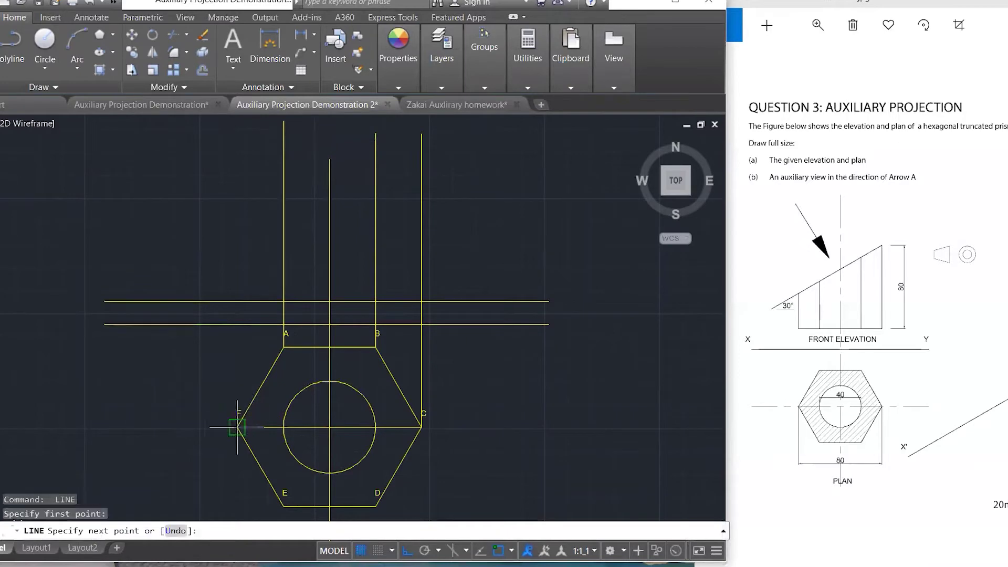
left_click(238, 142)
scroll(324, 284, "down", 2)
key("Escape")
key("Escape")
key("Escape")
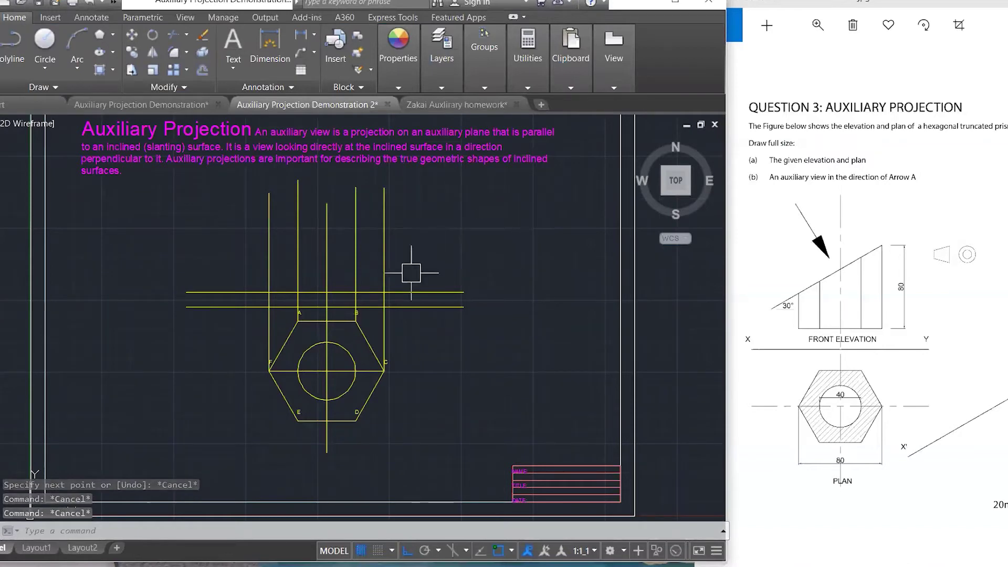
- Offset the upper horizontal line upward by 80 for the height of the front elevation
type("o")
key("Return")
type("80")
key("Return")
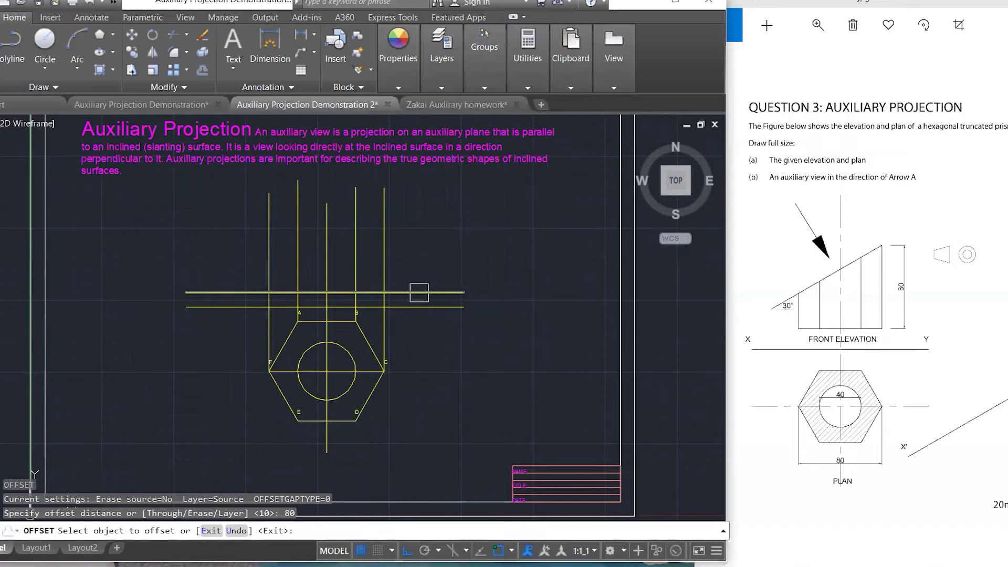
left_click(419, 293)
left_click(427, 226)
key("Escape")
key("Escape")
key("Escape")
key("Escape")
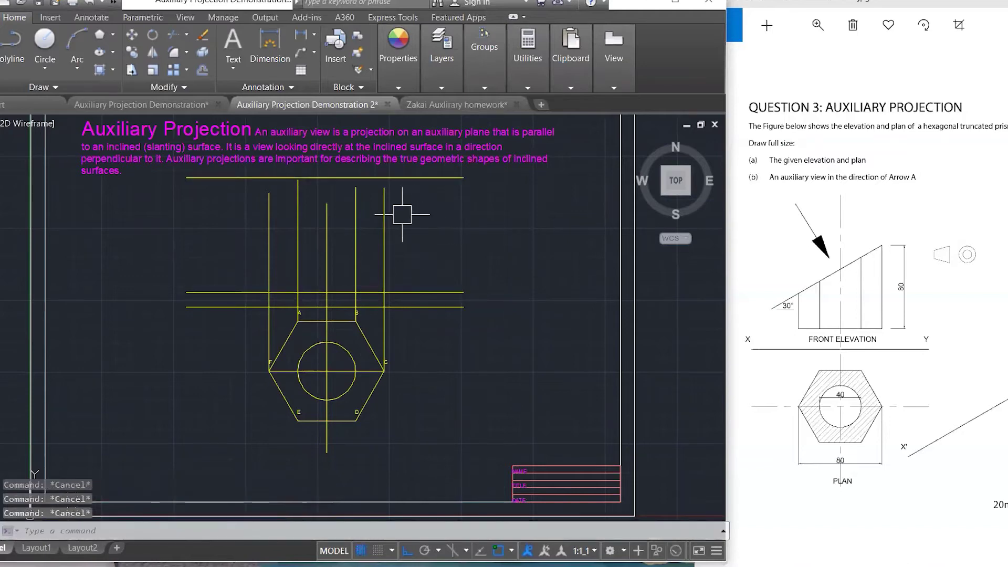
- Try a fillet between the vertical projection lines from C and B, and undo it
type("f")
key("Return")
left_click(391, 235)
left_click(363, 197)
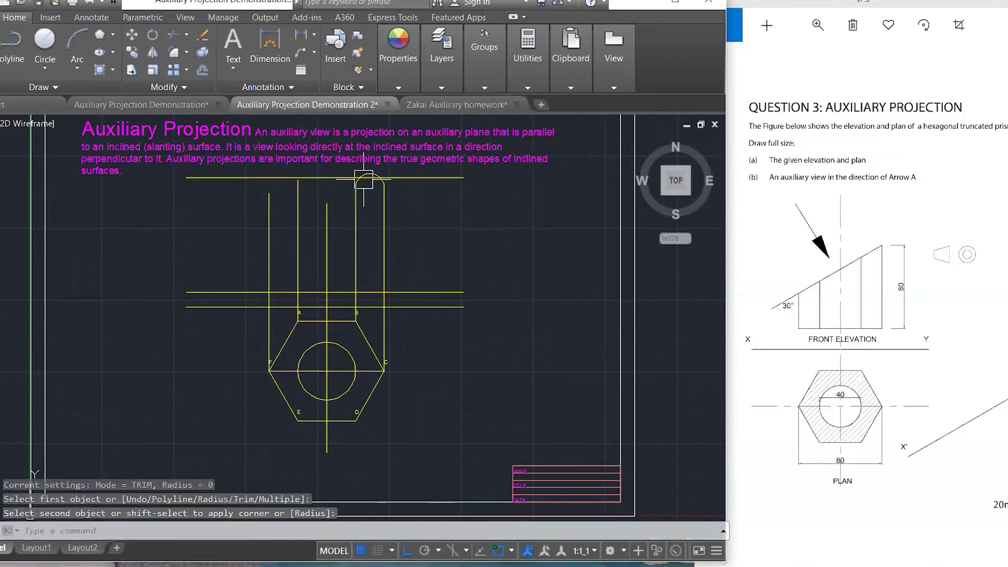
key("ctrl+z")
- Fillet the top horizontal line with the vertical lines from C and F into square corners
type("f")
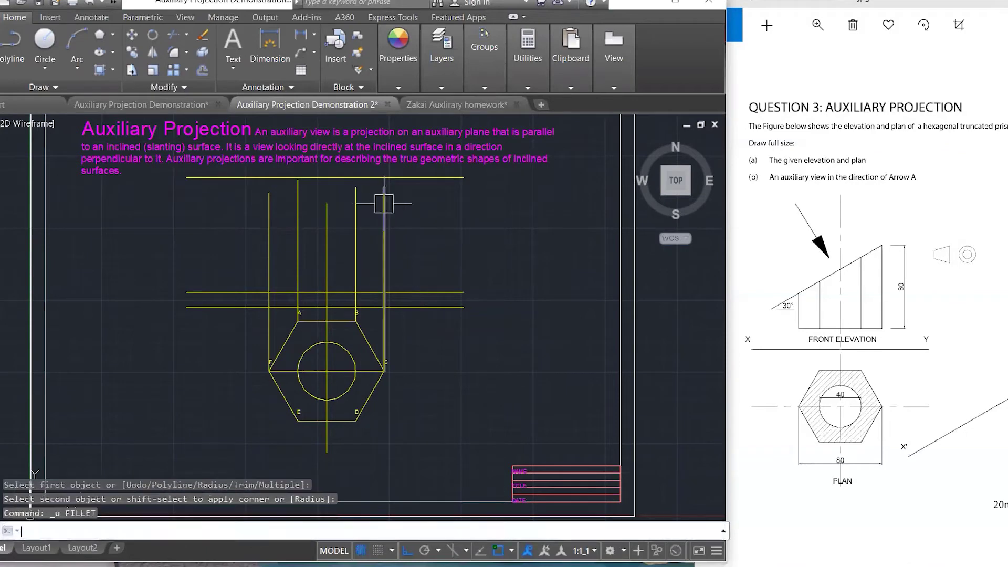
key("Return")
left_click(381, 212)
left_click(365, 178)
key("Return")
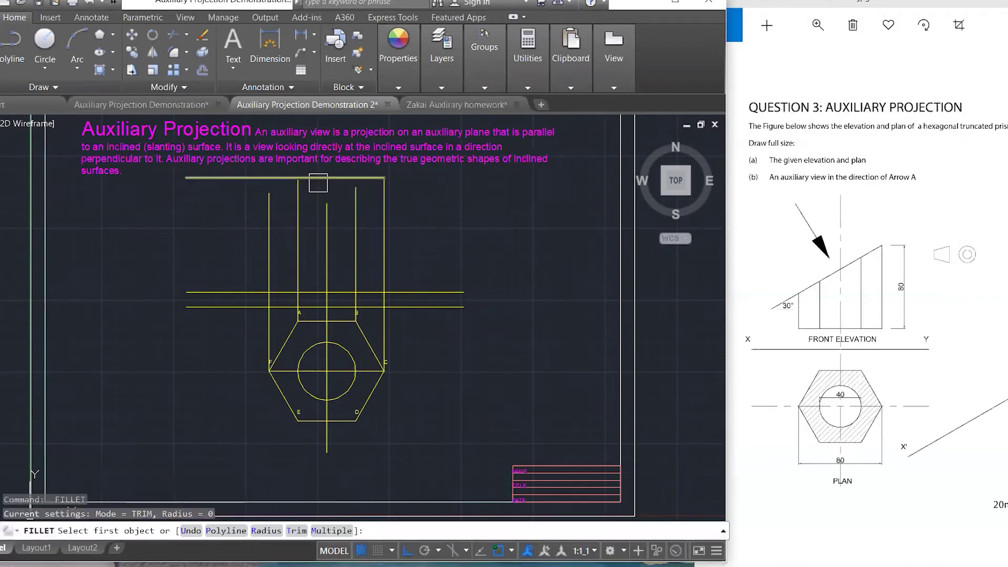
left_click(266, 213)
left_click(281, 178)
key("Escape")
key("Escape")
key("Escape")
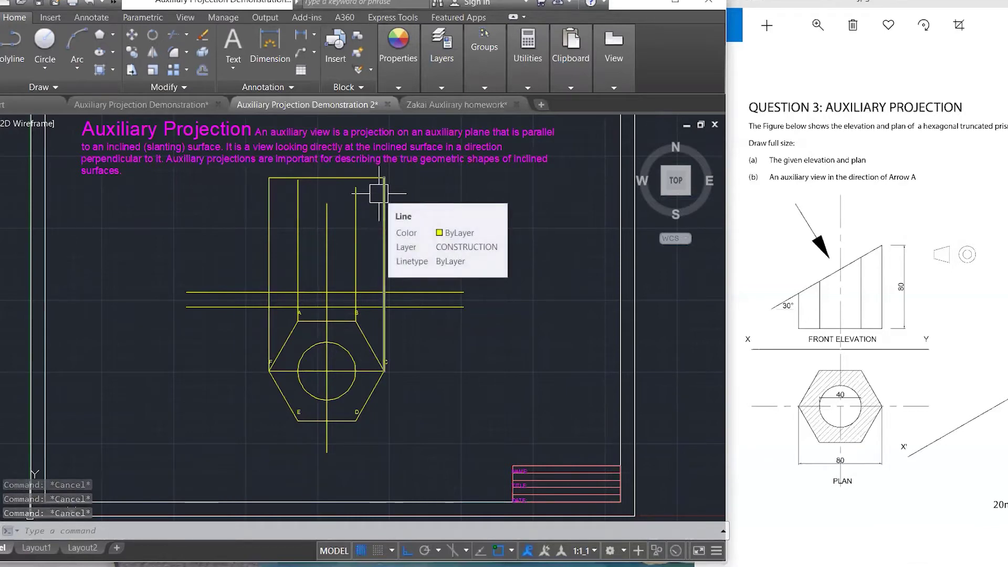
- Draw a 30° line from the elevation's top corner above C, sloping down to the left beyond the horizontal lines
type("l")
key("Return")
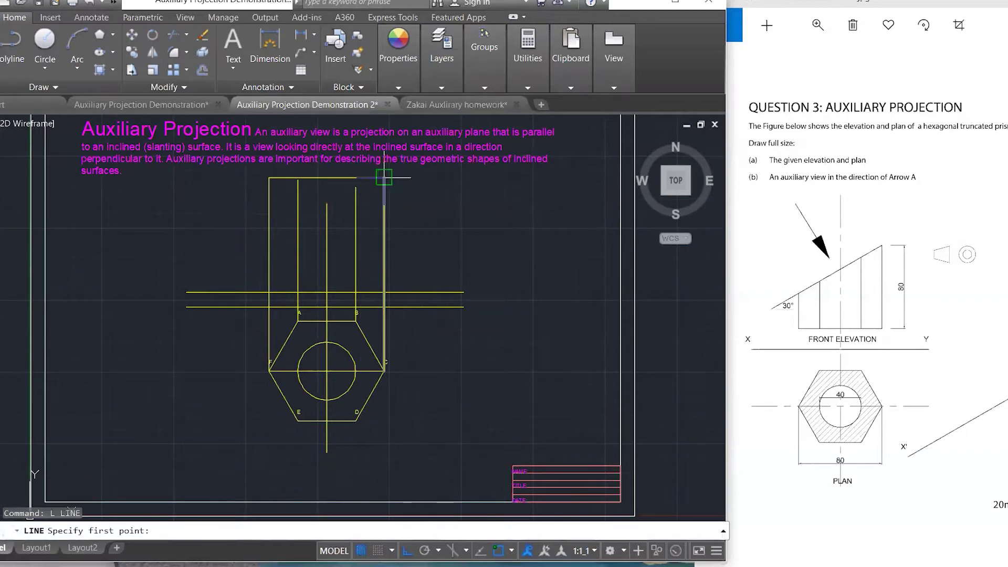
left_click(384, 178)
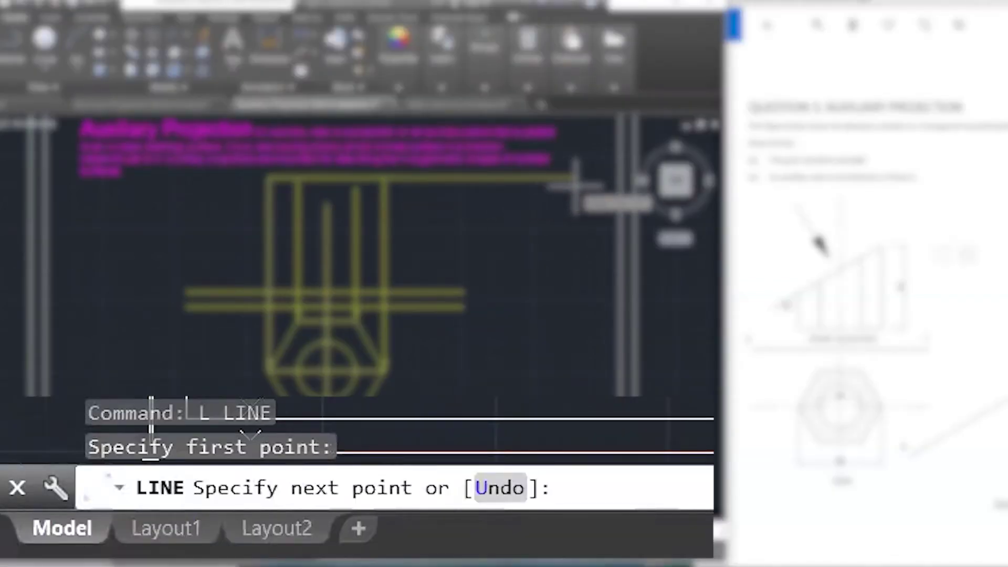
key("F8")
type("<")
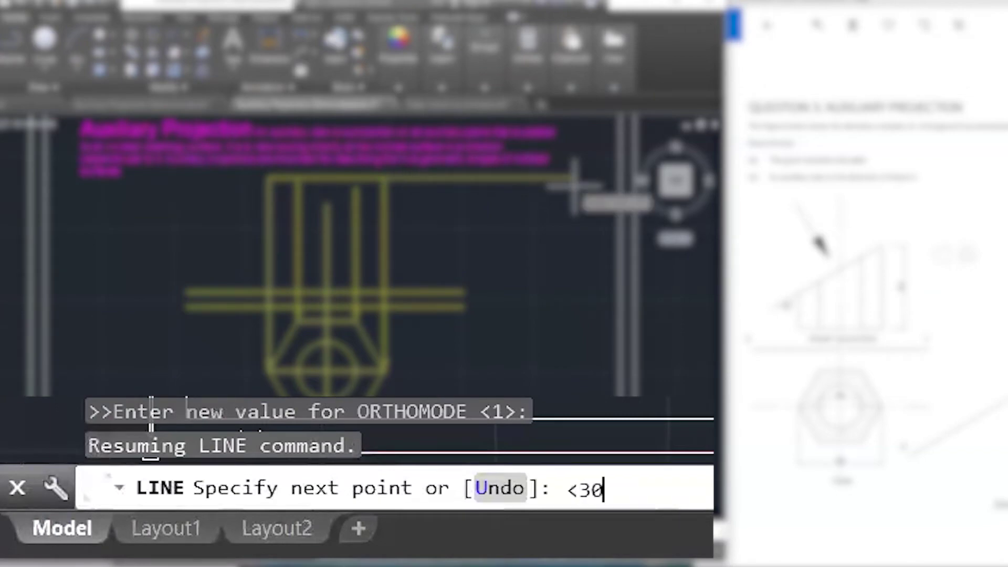
type("30")
key("Return")
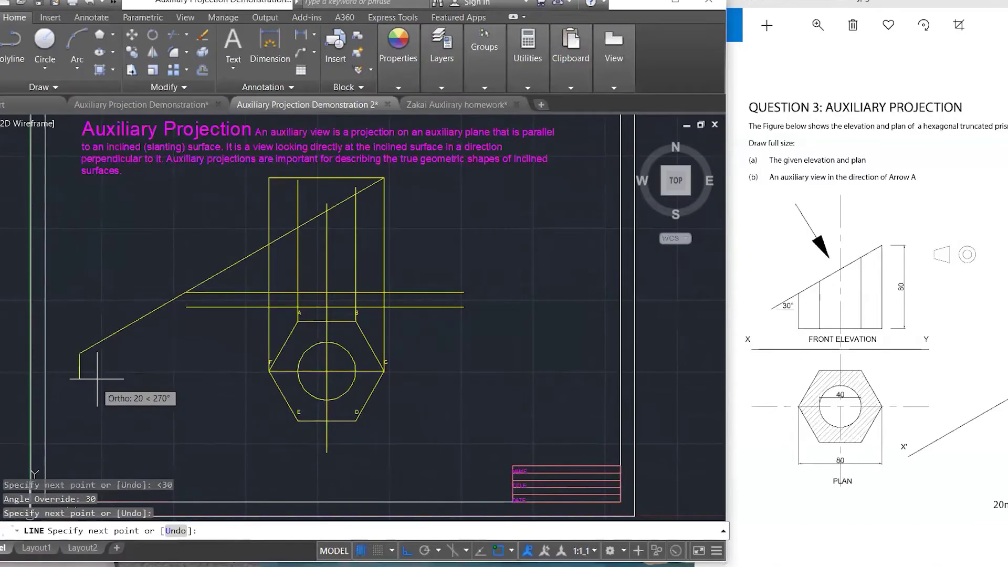
left_click(384, 179)
key("Escape")
key("Escape")
key("Escape")
key("Escape")
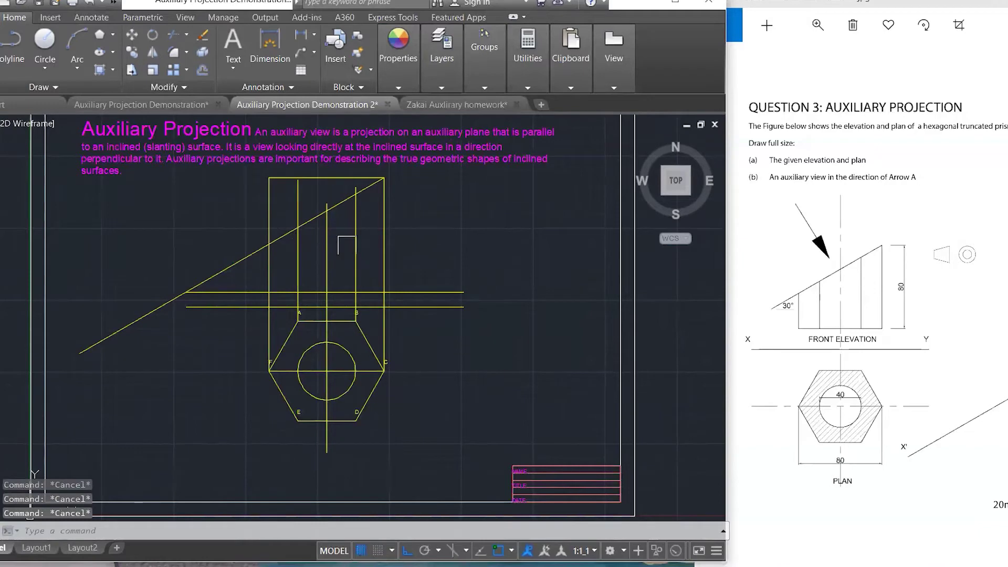
- Trim the vertical projection lines above the sloping line and delete the top horizontal line of the elevation
type("tr")
key("Return")
left_click(447, 246)
left_click(233, 189)
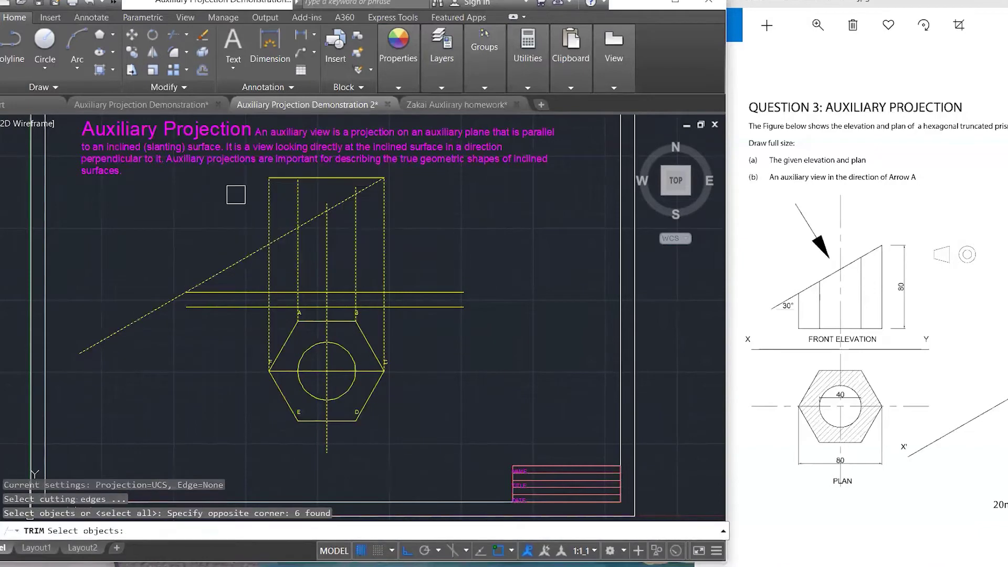
key("Return")
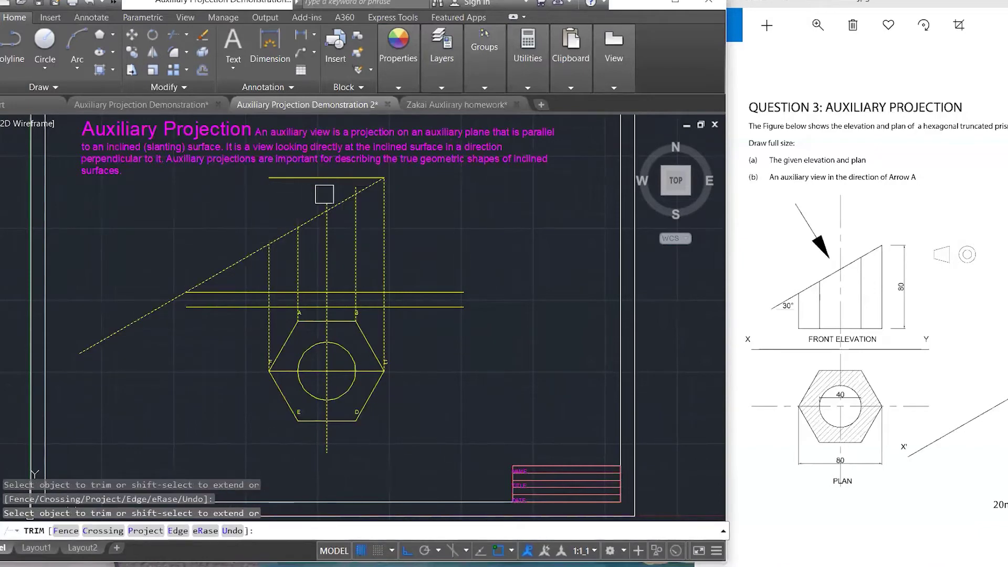
left_click(355, 182)
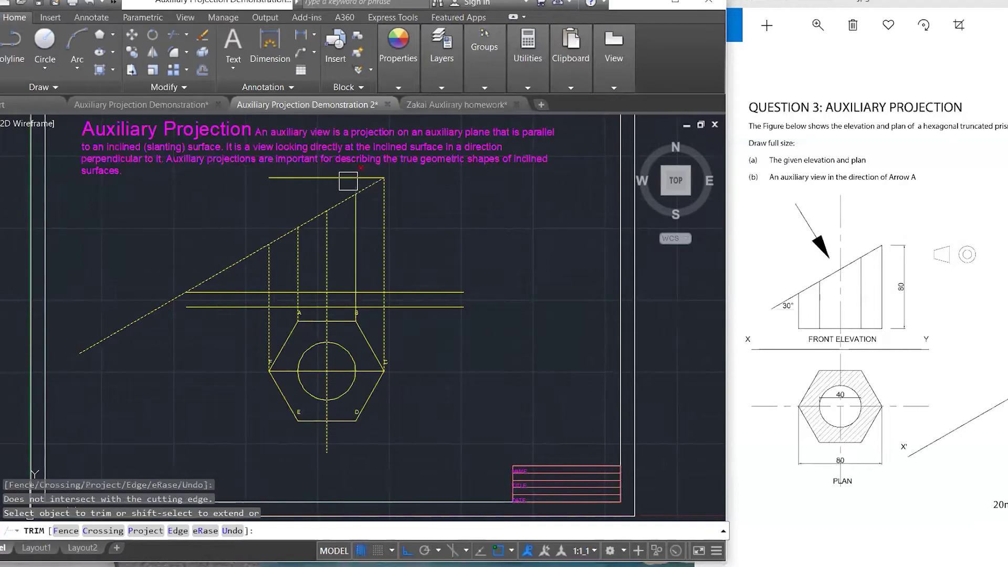
key("Escape")
key("Escape")
left_click(334, 179)
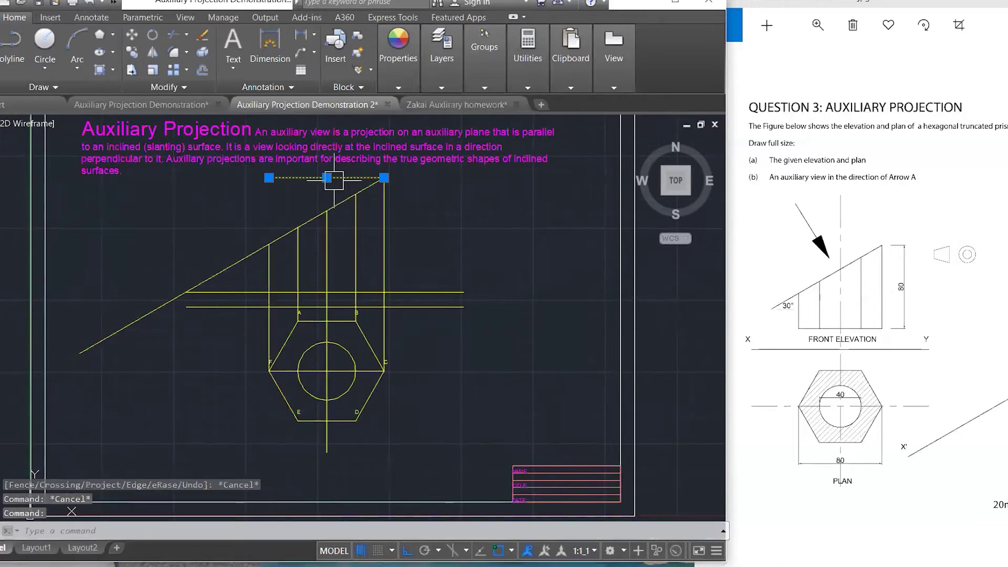
key("Delete")
- Fillet the sloping line with the vertical line above F into a sharp corner
left_click(279, 234)
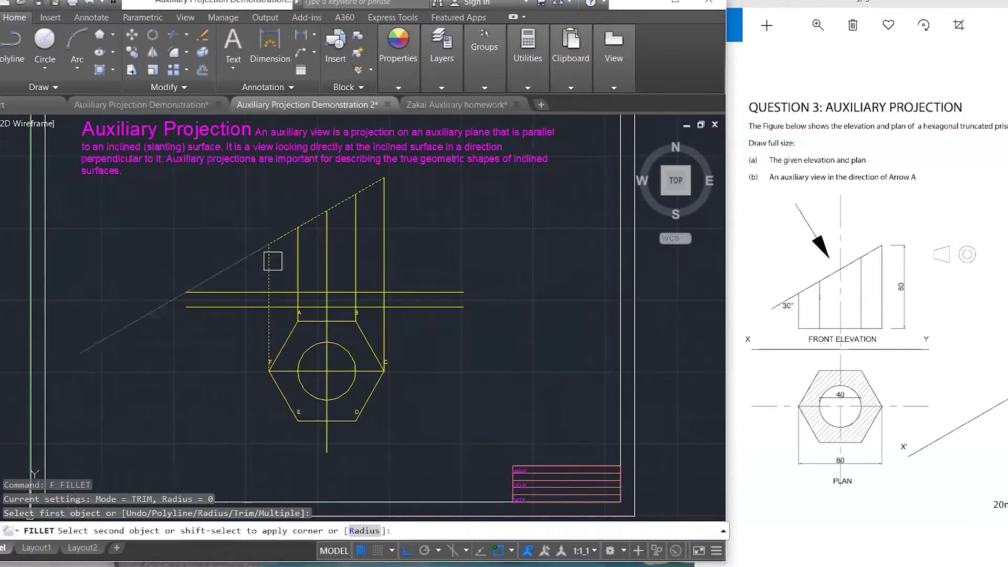
left_click(269, 267)
key("Escape")
key("Escape")
key("Escape")
- Trim both ends of the upper horizontal line outside the elevation's outer vertical lines to form its base
type("tr")
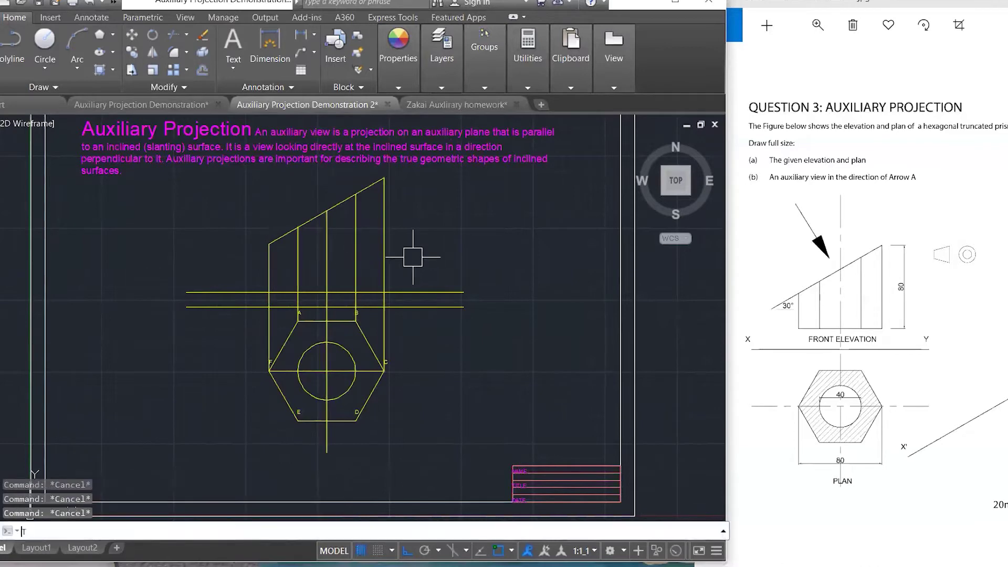
key("Return")
left_click(428, 232)
left_click(252, 299)
key("Return")
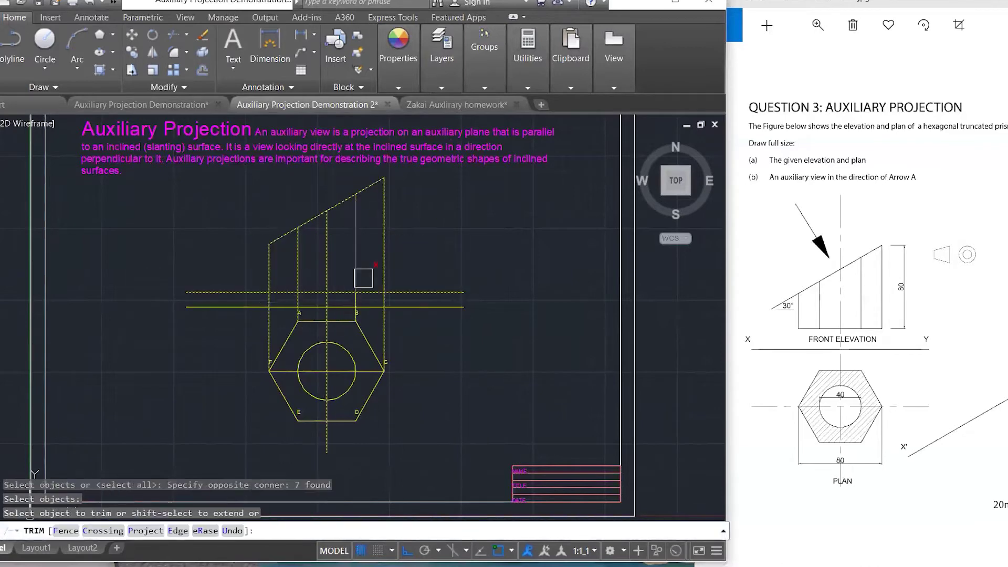
left_click(405, 292)
left_click(255, 292)
key("Escape")
key("Escape")
key("Escape")
key("Escape")
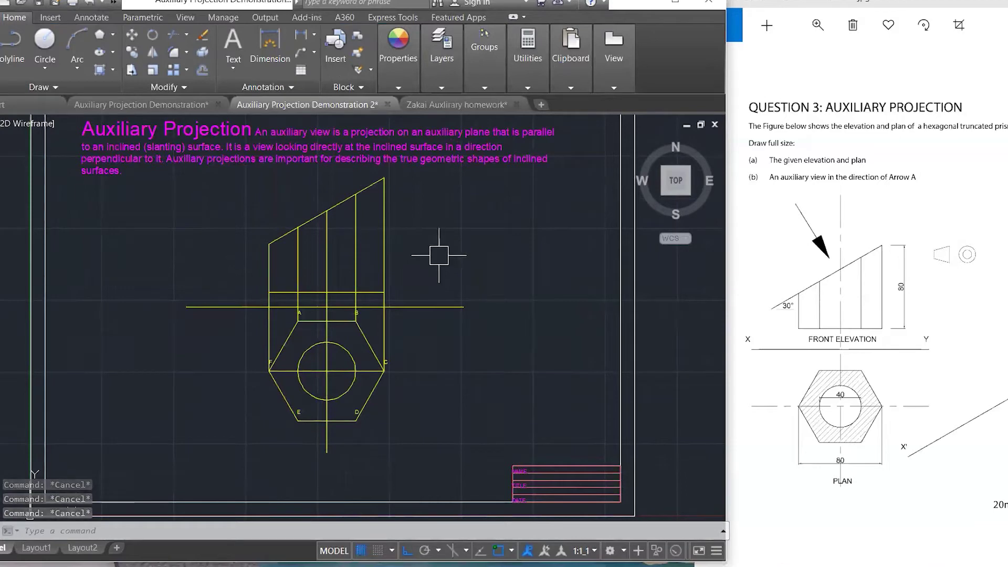
- Make OUTLINE the current layer
left_click(403, 88)
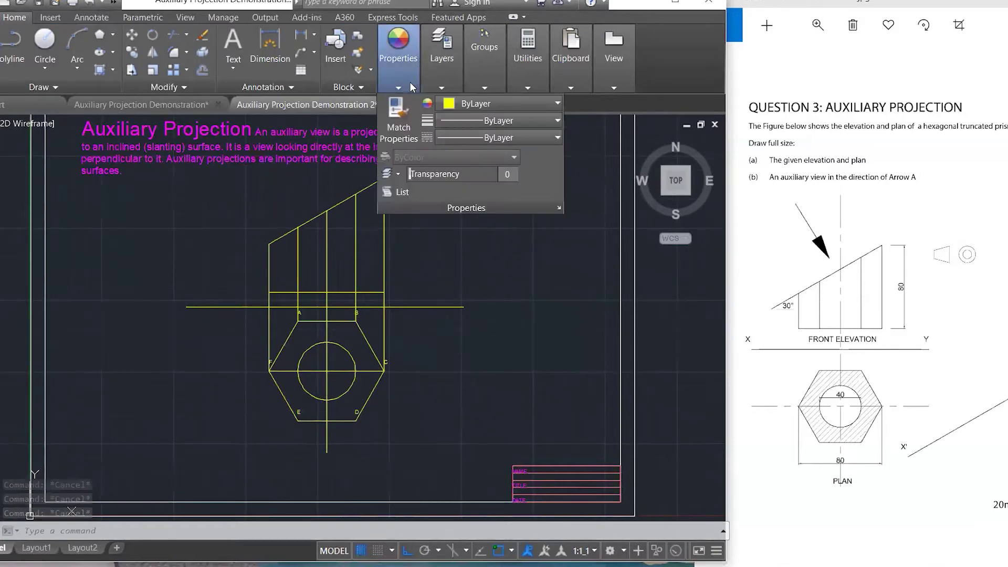
left_click(441, 87)
left_click(525, 103)
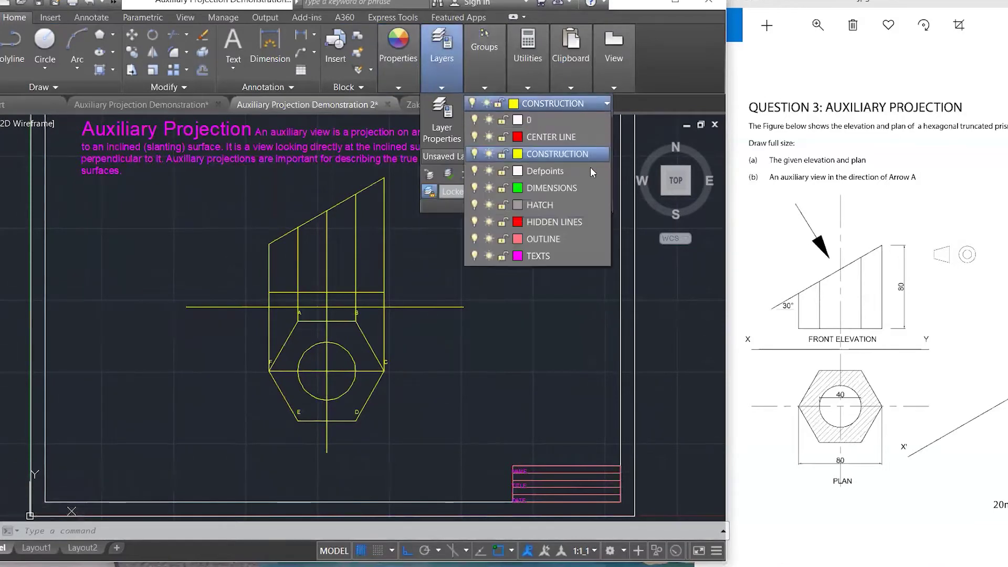
left_click(544, 234)
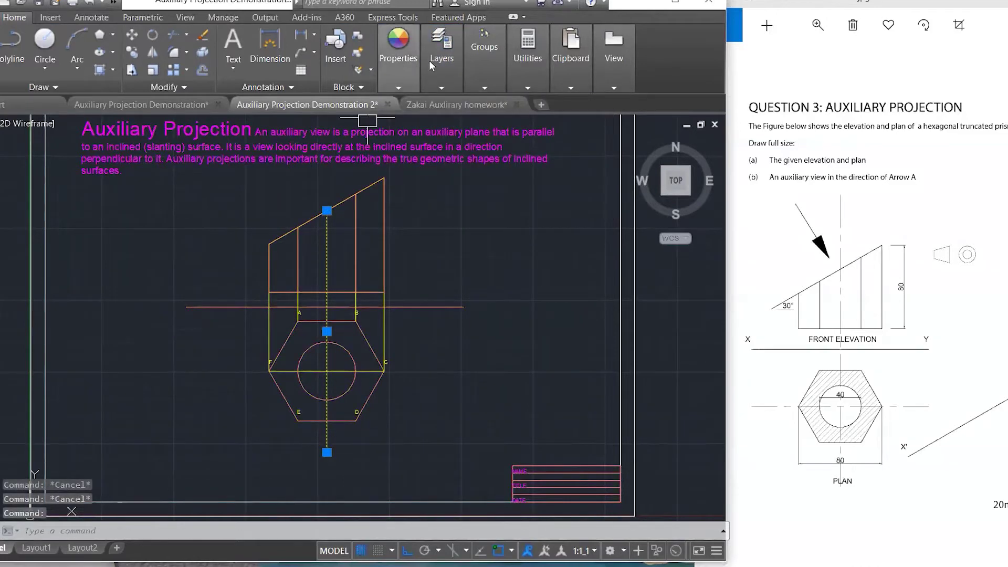
- Put the vertical line through the circle's centre on the CENTER LINE layer
left_click(442, 78)
left_click(530, 104)
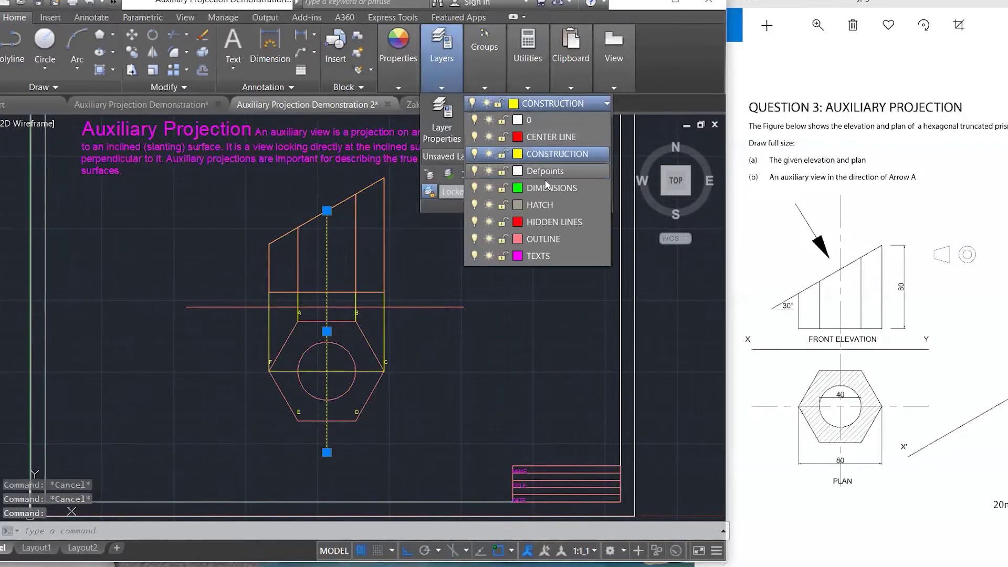
left_click(556, 140)
key("Escape")
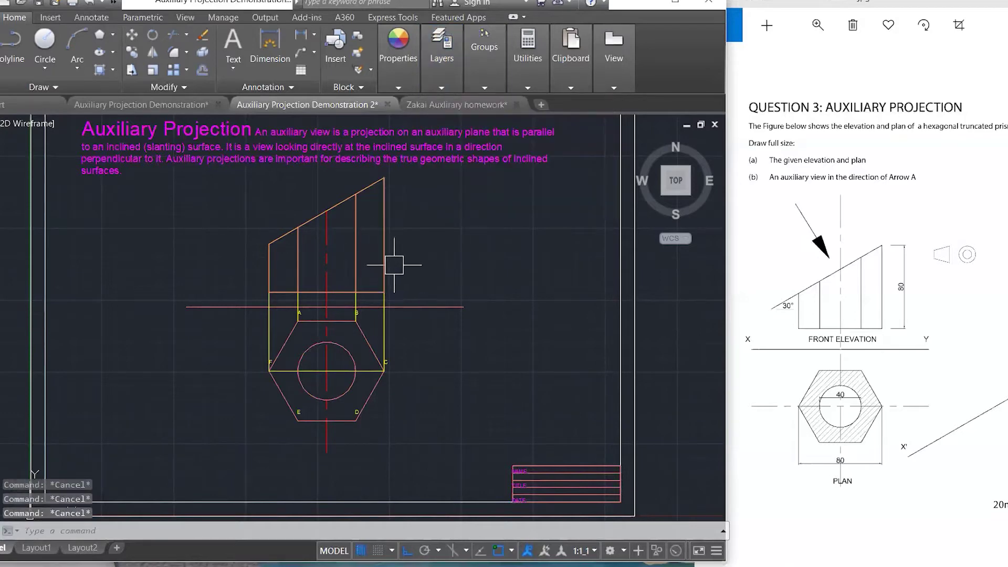
- Stretch both ends of the horizontal line through F and C outward beyond the hexagon's corners
left_click(330, 370)
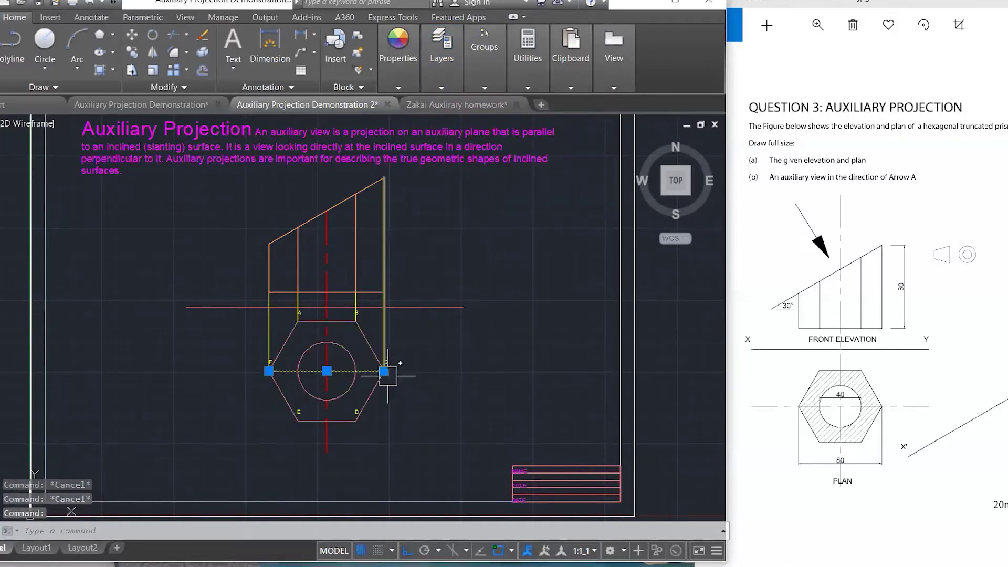
left_click(384, 371)
left_click(452, 371)
left_click(268, 371)
left_click(217, 371)
key("Escape")
key("Escape")
key("Escape")
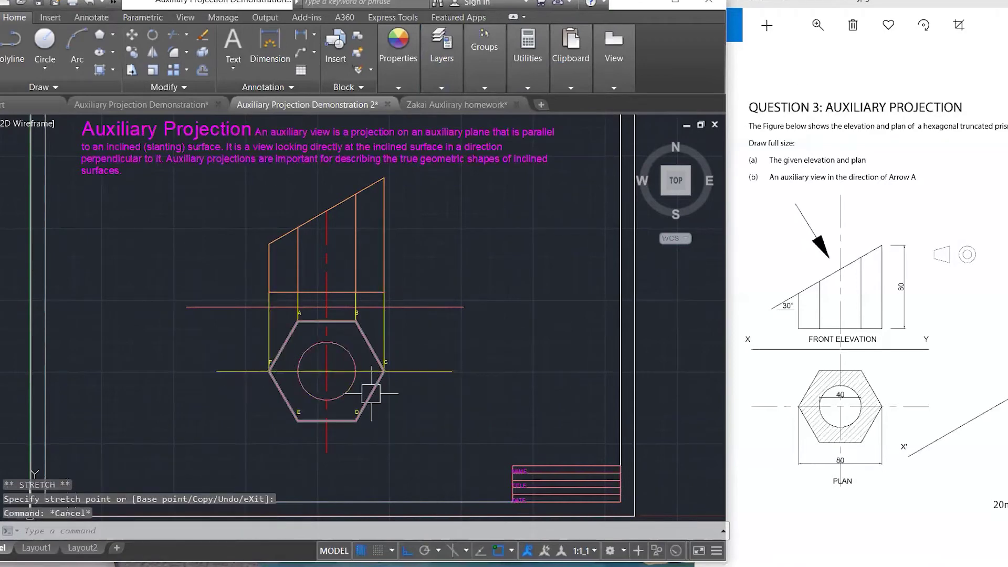
- Match the properties of the vertical centre line onto the horizontal line through F and C
type("ma")
key("Return")
left_click(327, 439)
left_click(418, 370)
left_click(418, 369)
key("Escape")
key("Escape")
key("Escape")
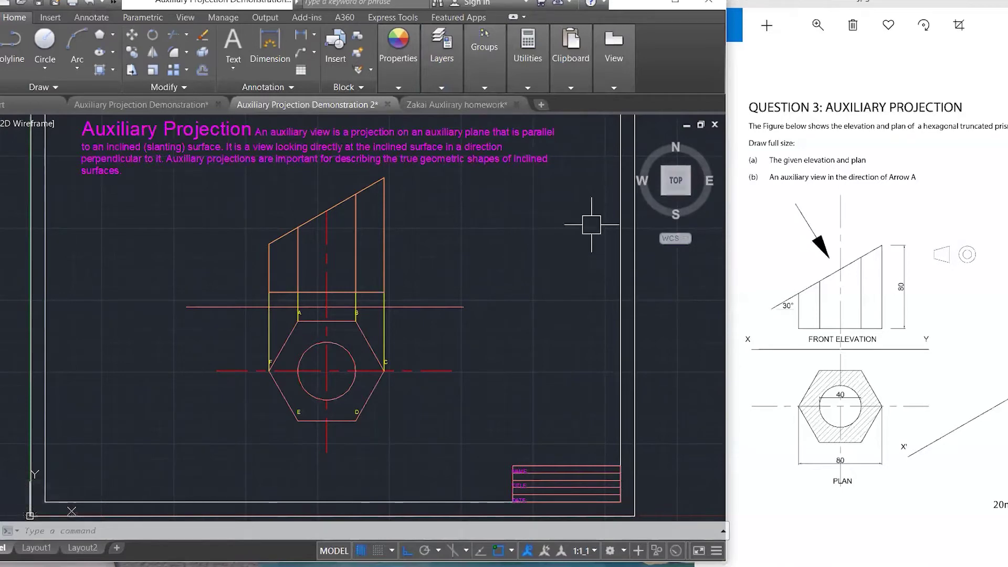
- Match the Auxiliary Projection paragraph's text properties onto the hexagon's corner labels A to F, and save the drawing
type("MA")
key("Return")
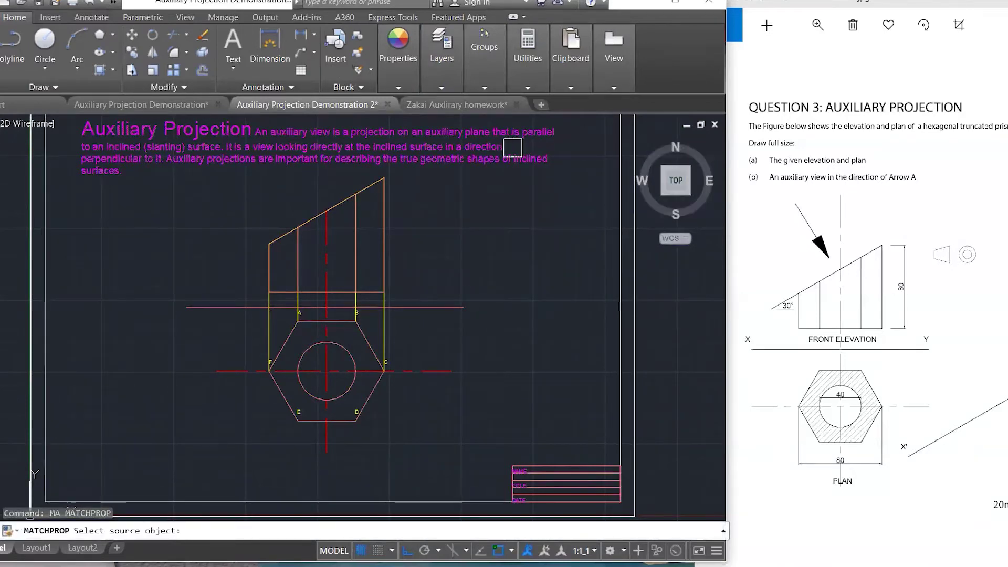
left_click(501, 158)
left_click(356, 287)
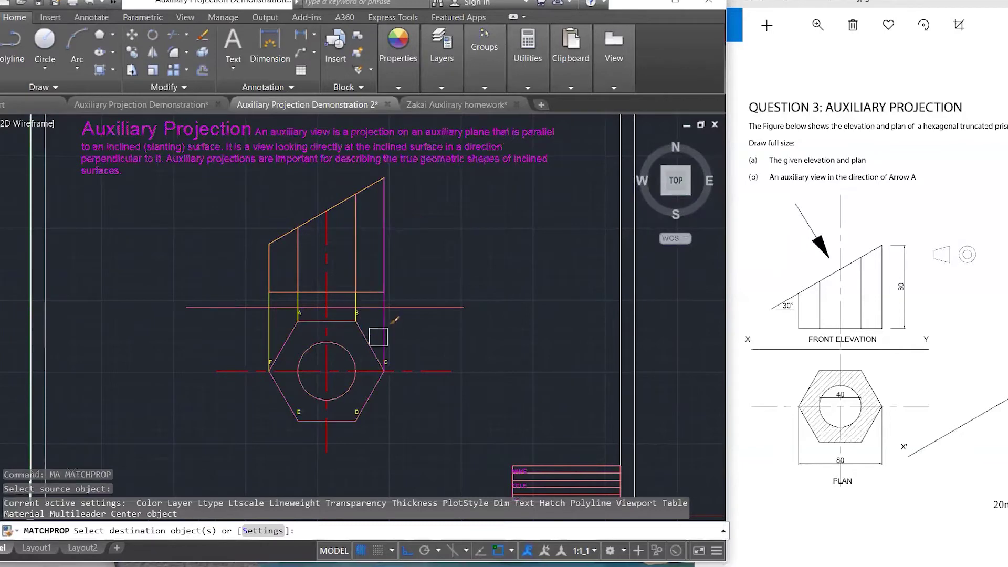
scroll(404, 355, "up", 2)
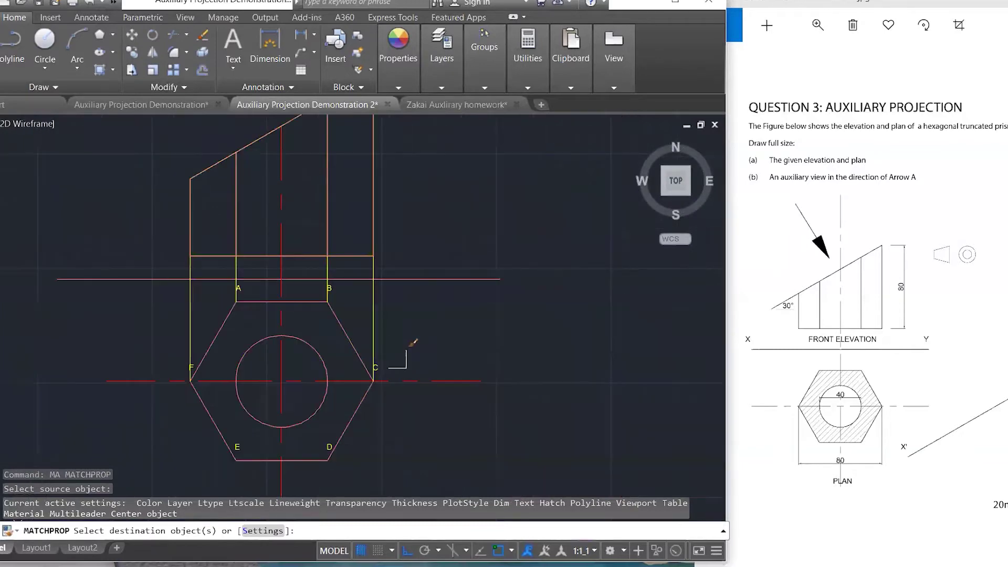
left_click(330, 357)
scroll(428, 275, "up", 2)
scroll(440, 287, "down", 5)
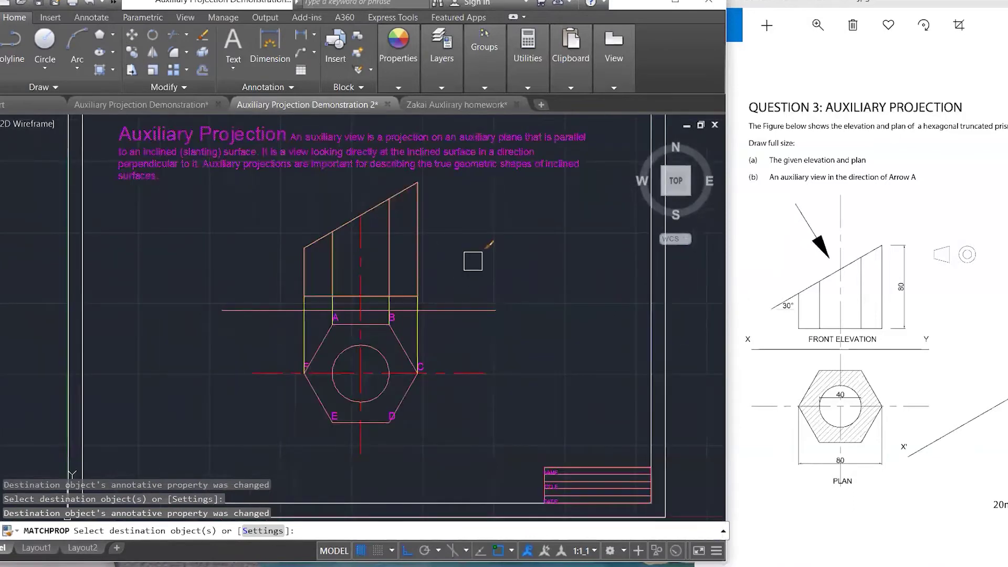
key("Escape")
key("Escape")
key("Escape")
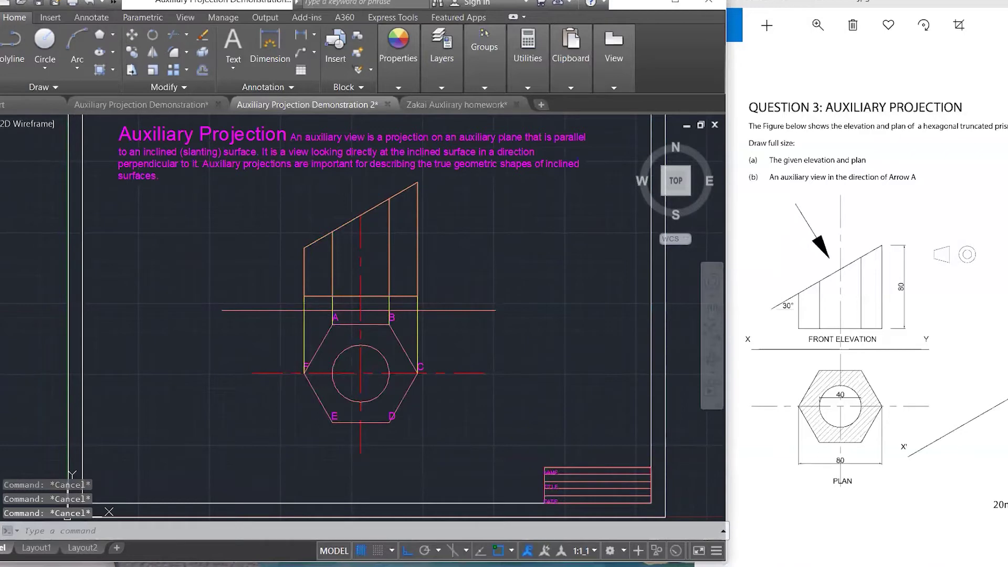
key("ctrl+s")
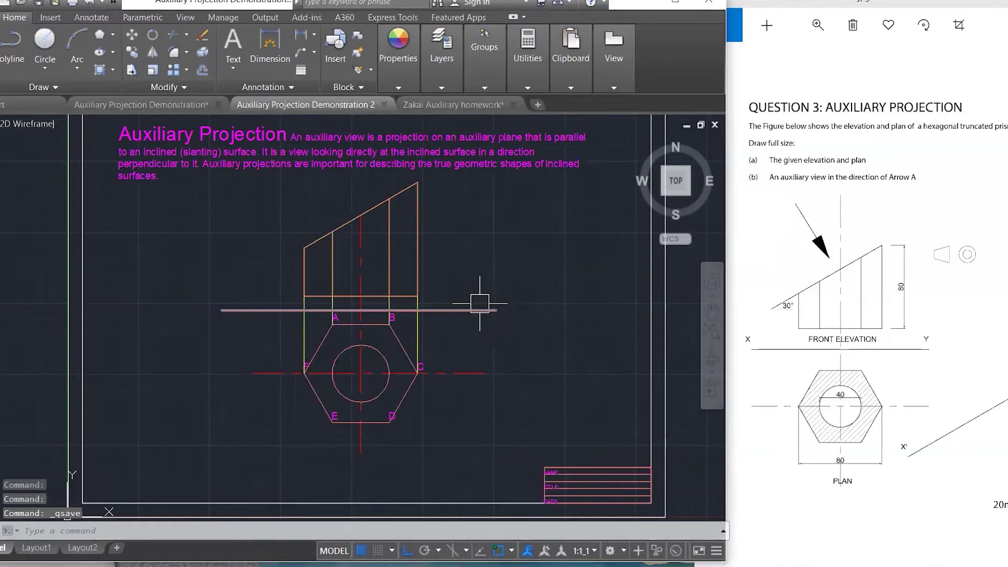
- Copy the label C from the hexagon's corner to both ends of the horizontal line between plan and elevation
type("co")
key("Return")
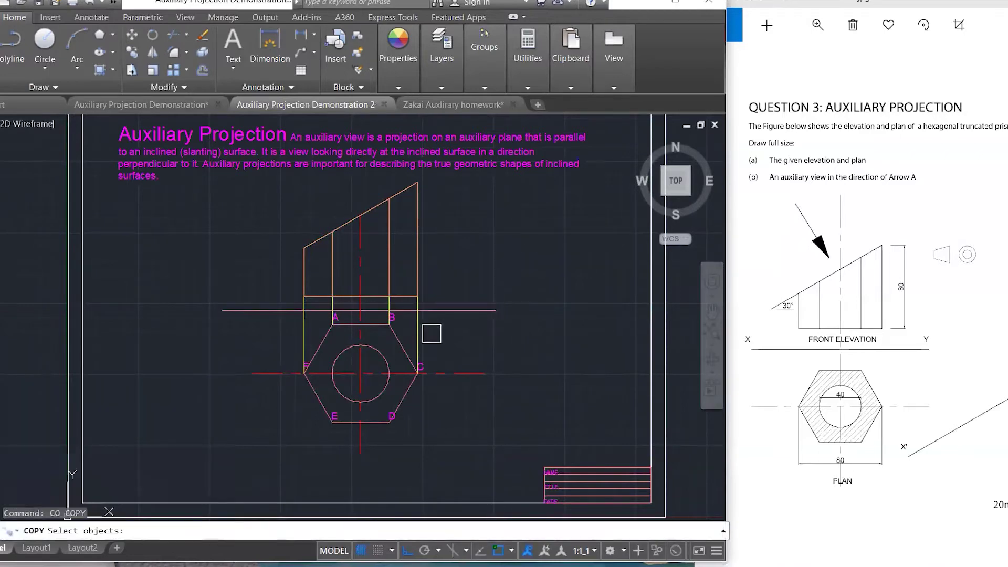
left_click(418, 353)
key("Return")
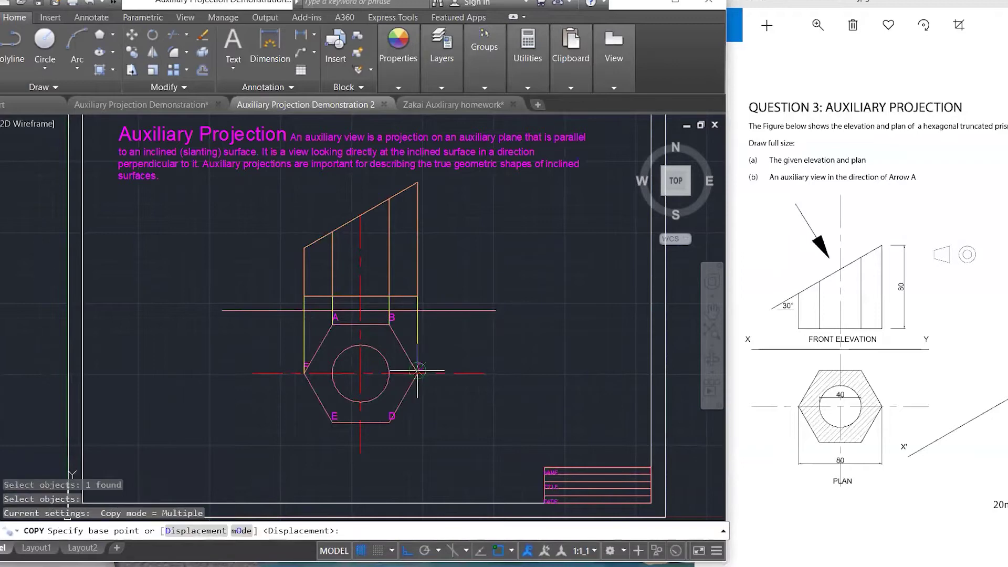
left_click(418, 373)
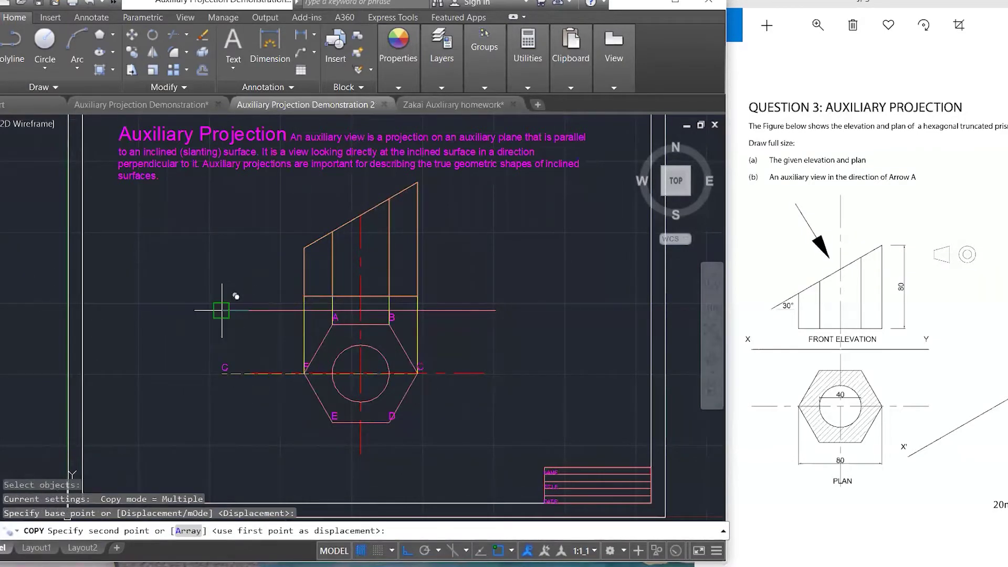
left_click(495, 310)
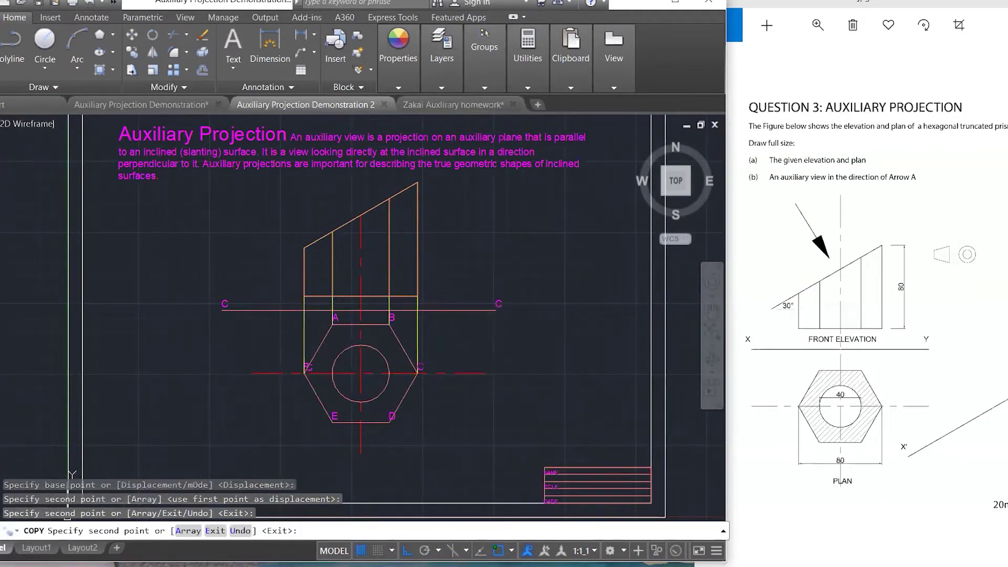
key("Return")
- Change the copied labels on the horizontal line to X at its left end and Y at its right end
double_click(226, 303)
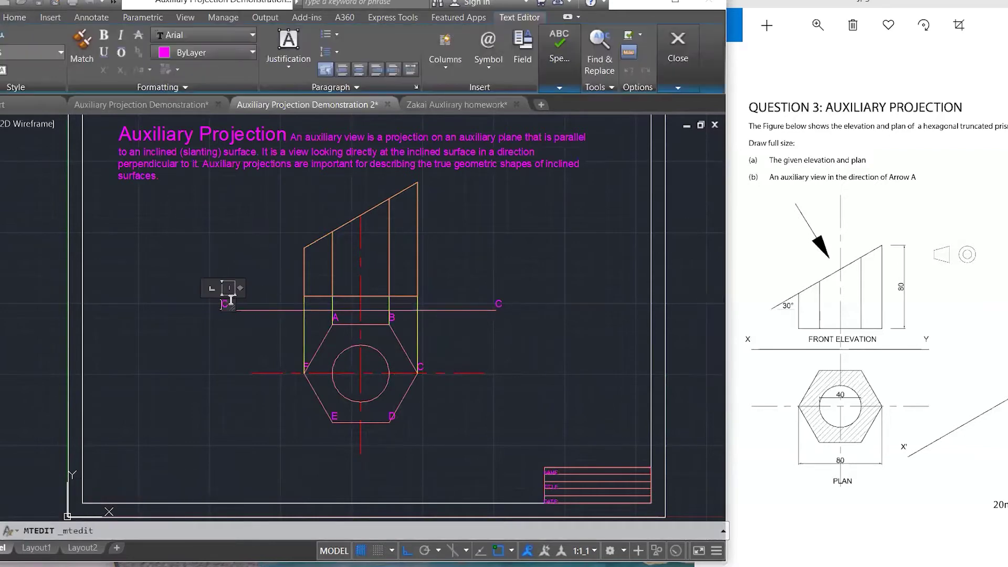
left_click(513, 282)
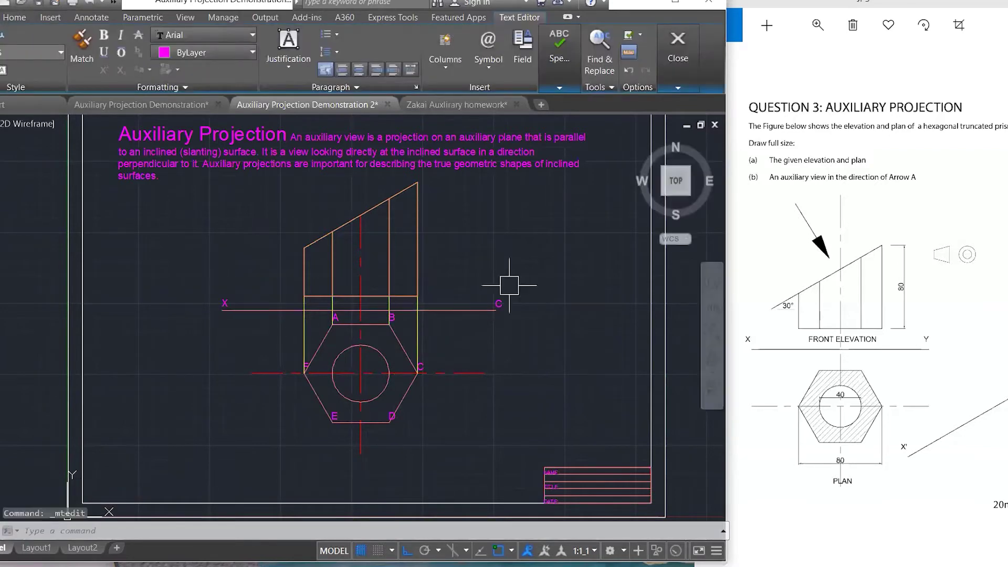
double_click(506, 302)
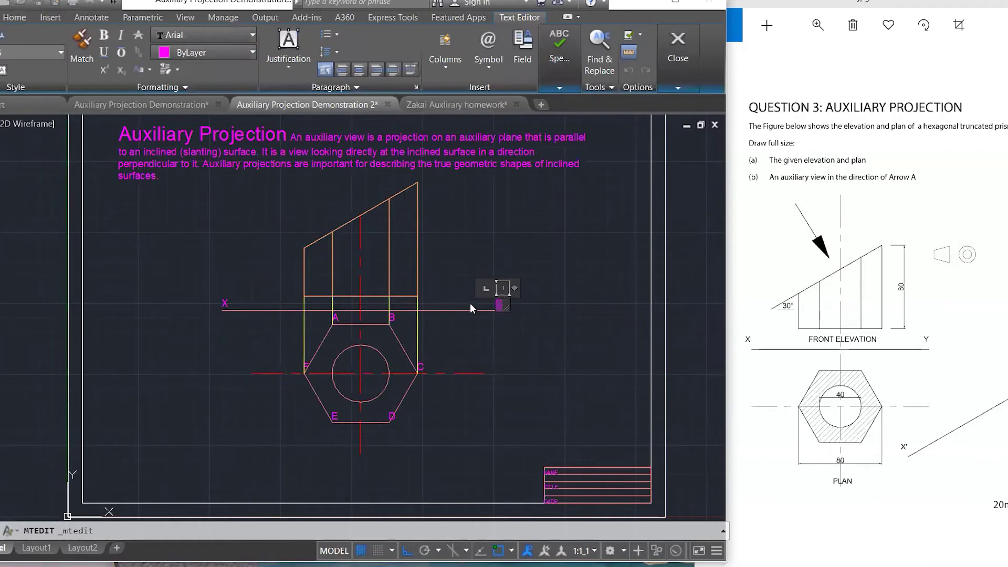
left_click(552, 261)
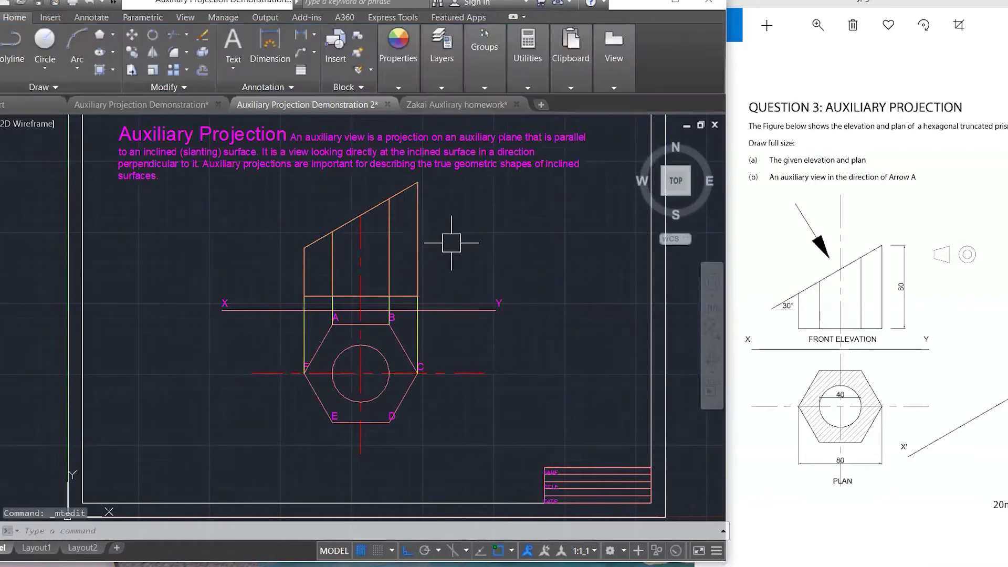
- Copy the Y label from the end of the XY line to one spot above it and one spot below it
type("co")
key("Return")
left_click(509, 295)
key("Return")
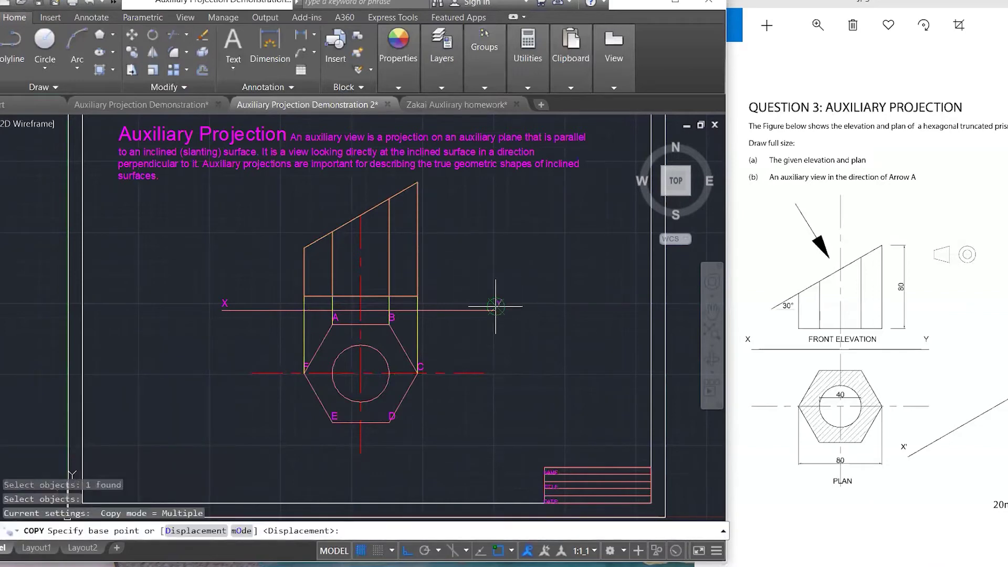
left_click(496, 309)
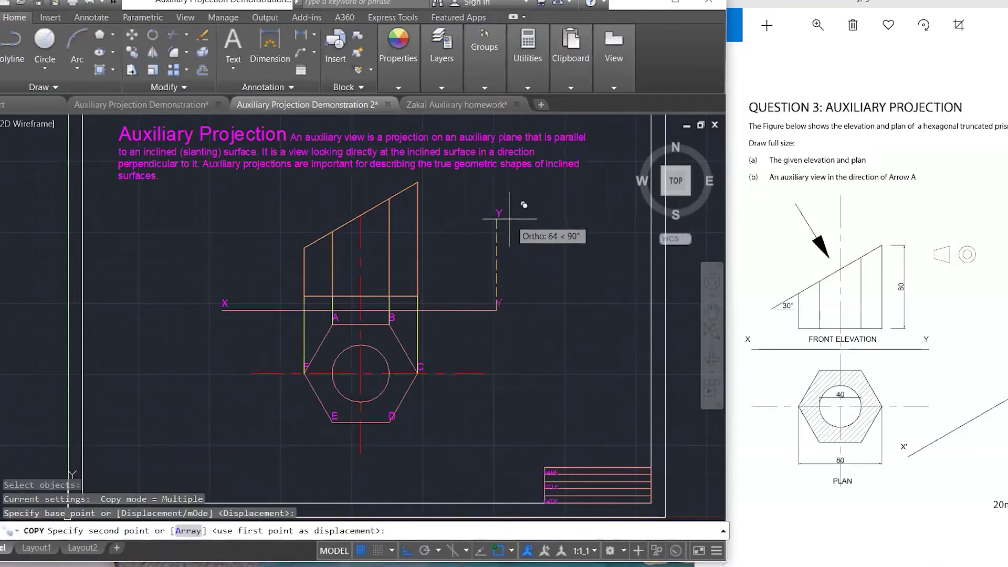
left_click(498, 237)
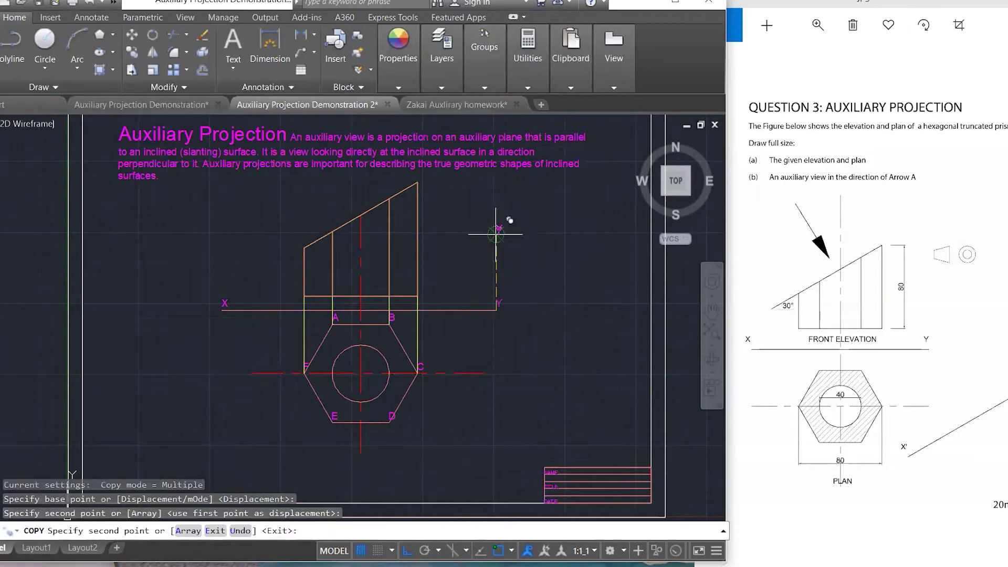
left_click(504, 391)
key("Return")
- Change the upper copied Y label to FRONT ELEVATION and widen its text box so it fits on one line
double_click(502, 229)
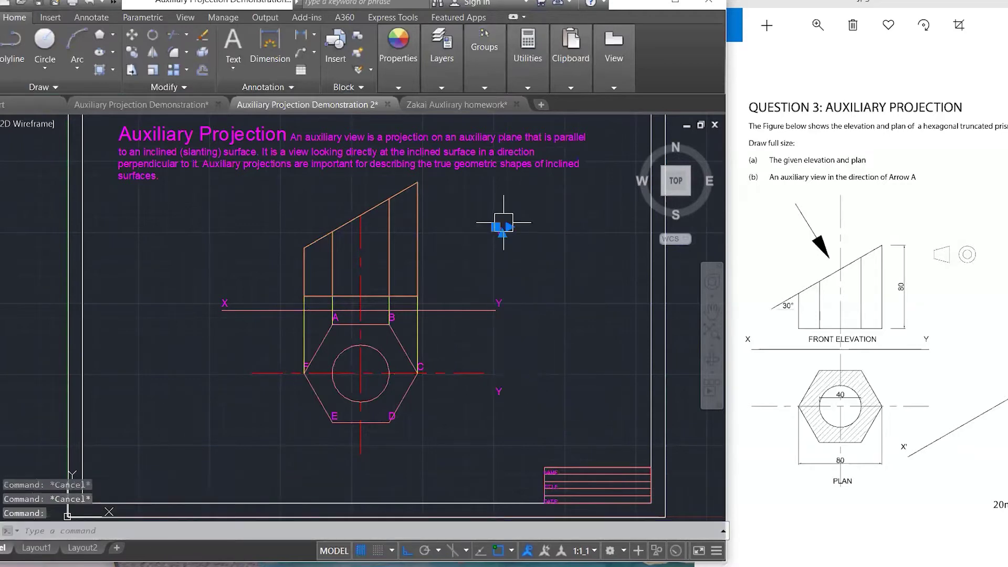
double_click(503, 223)
key("Escape")
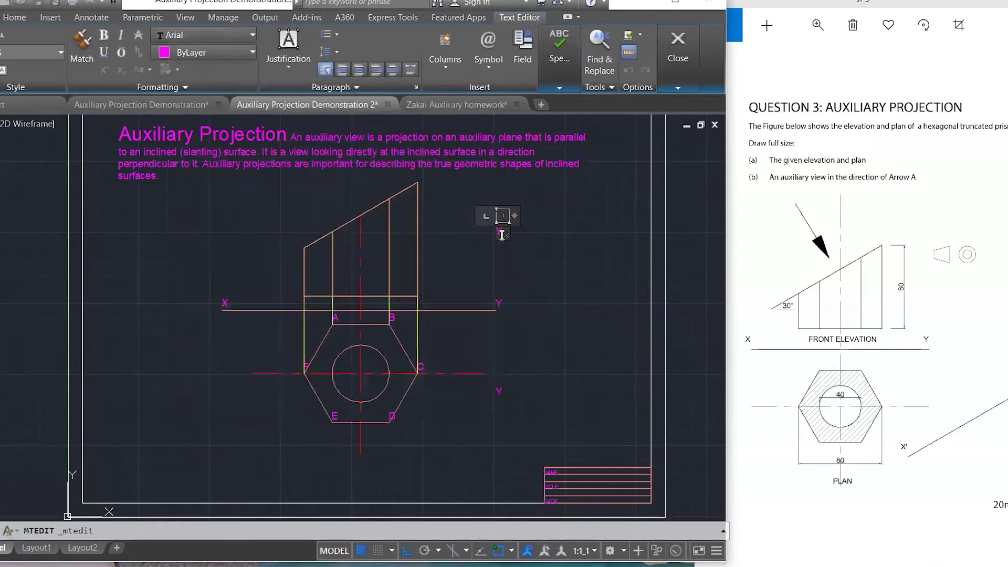
type("FRONT ELEVATION")
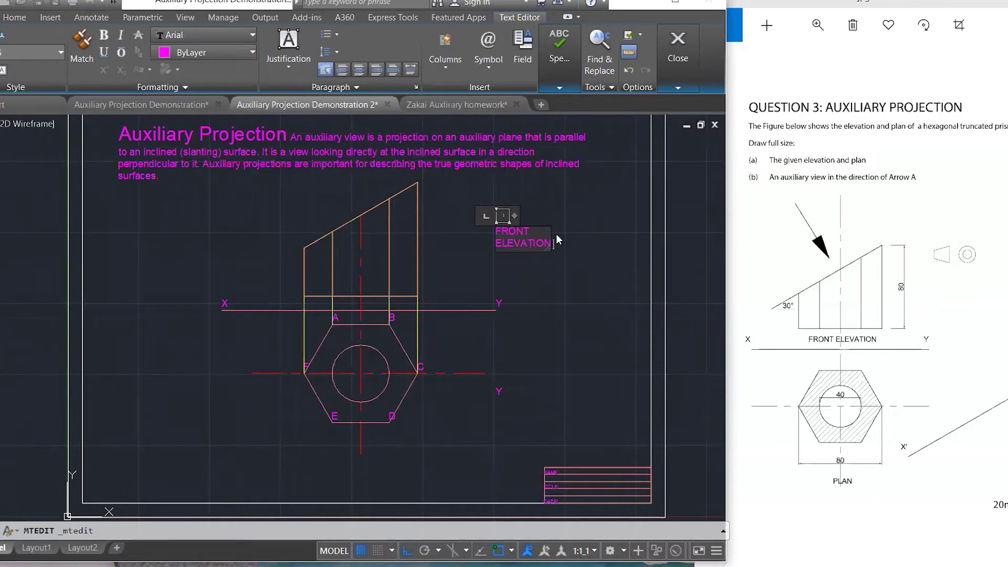
left_click_drag(515, 215, 641, 226)
left_click(596, 269)
left_click(541, 231)
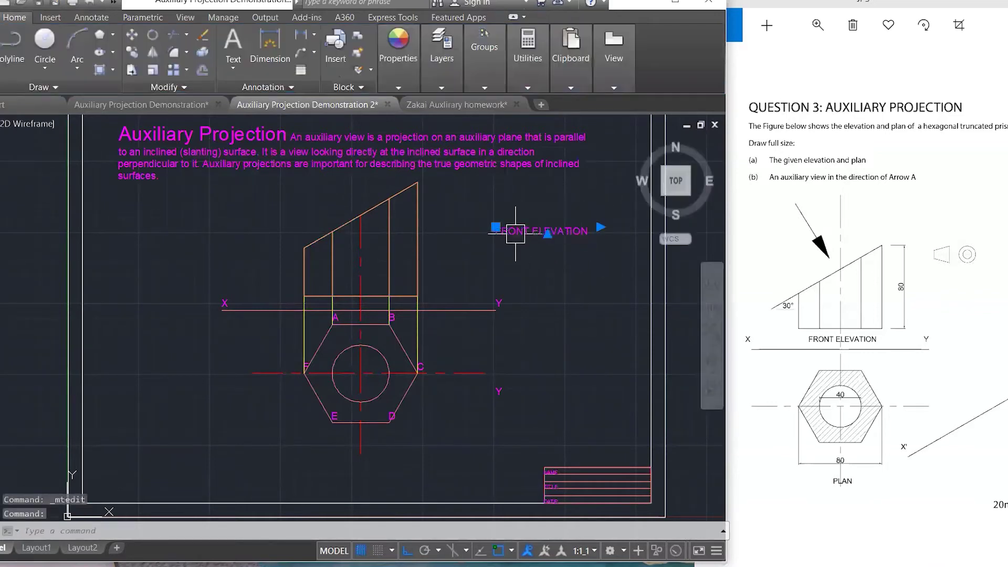
- Change the lower copied Y label to PLAN and move both view labels closer to their views
left_click(499, 390)
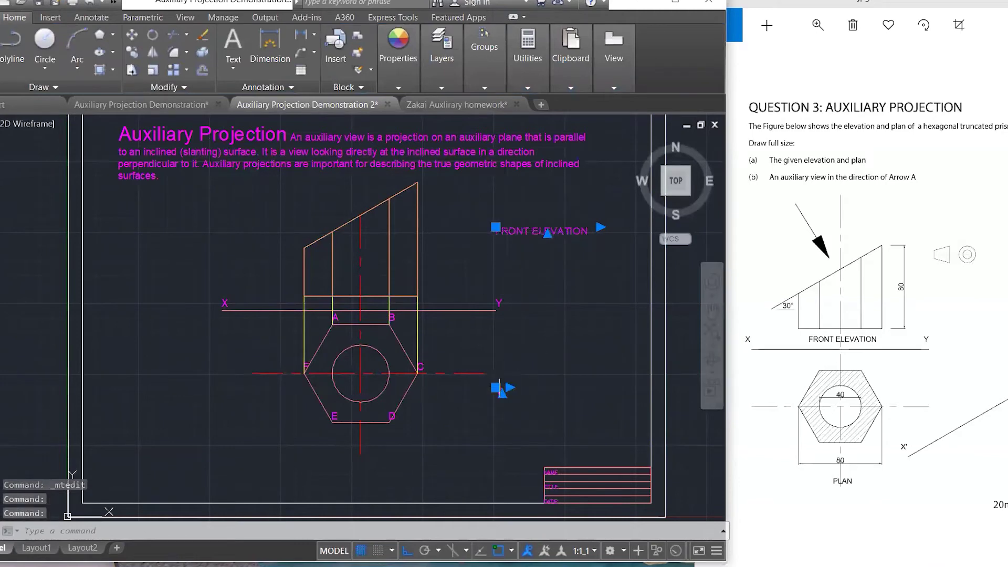
key("Escape")
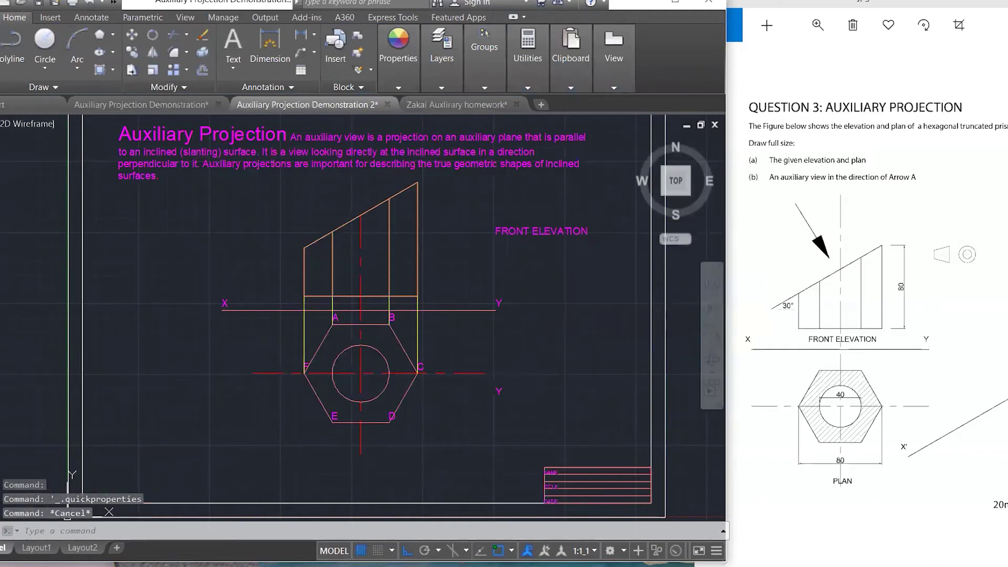
double_click(499, 391)
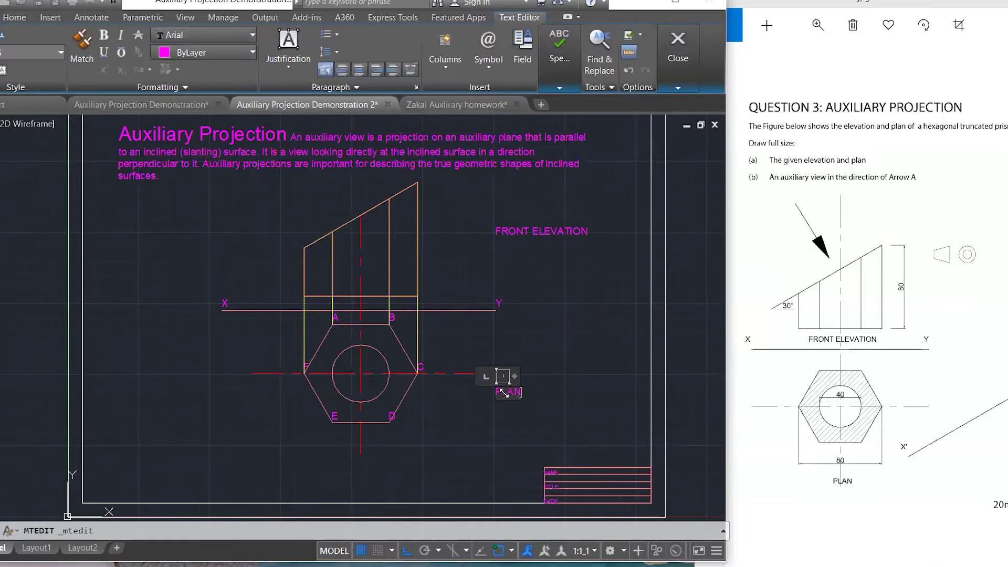
key("Escape")
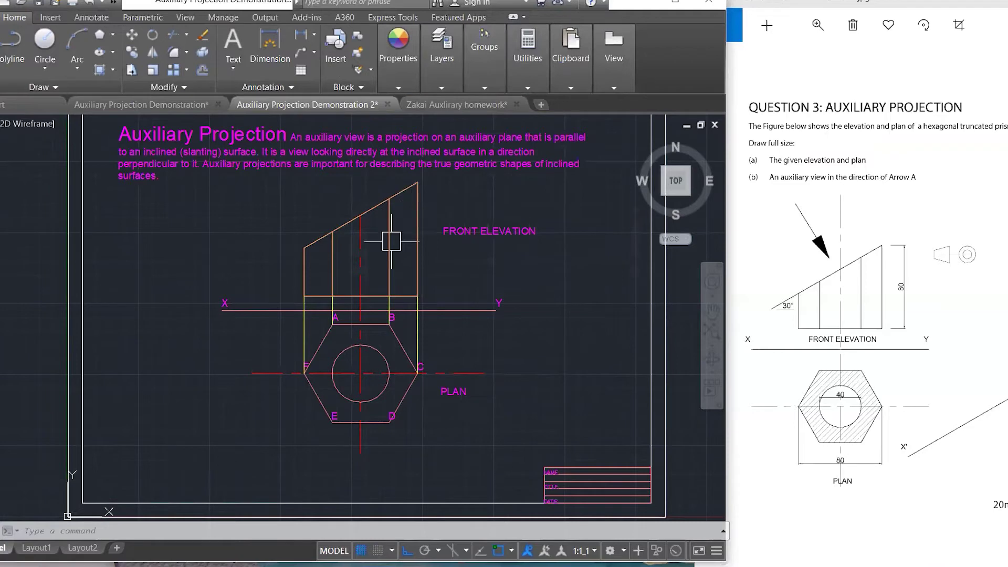
- Draw the slanted shaft of the viewing-direction arrow towards the elevation's sloping face, with one half of its arrowhead
type("L")
key("Return")
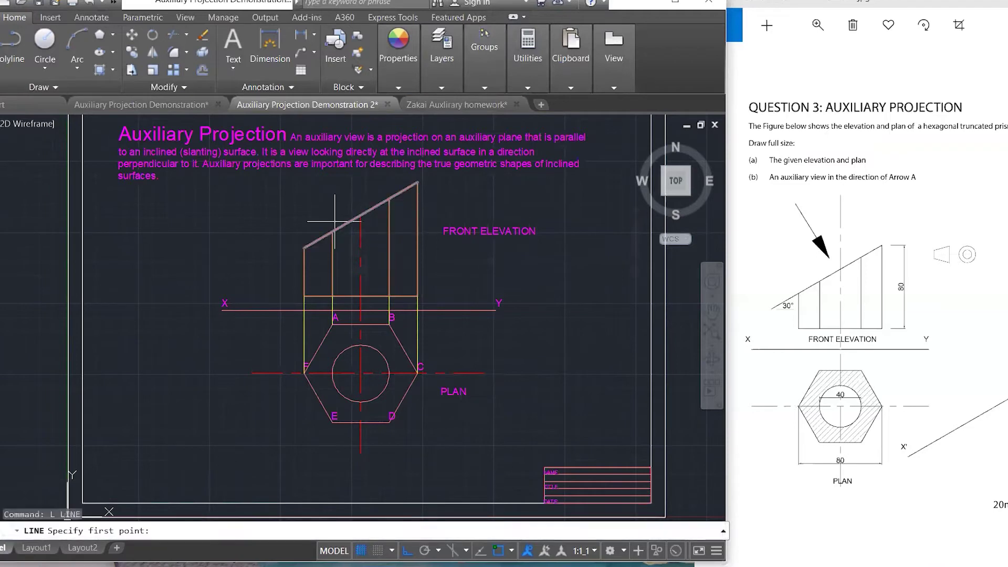
left_click(288, 176)
key("F8")
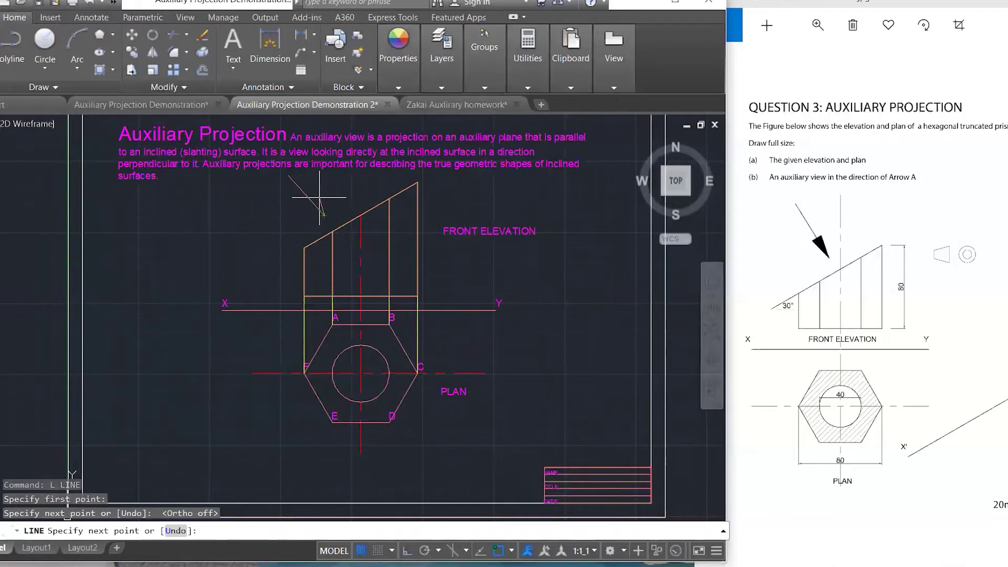
left_click(319, 197)
left_click(318, 199)
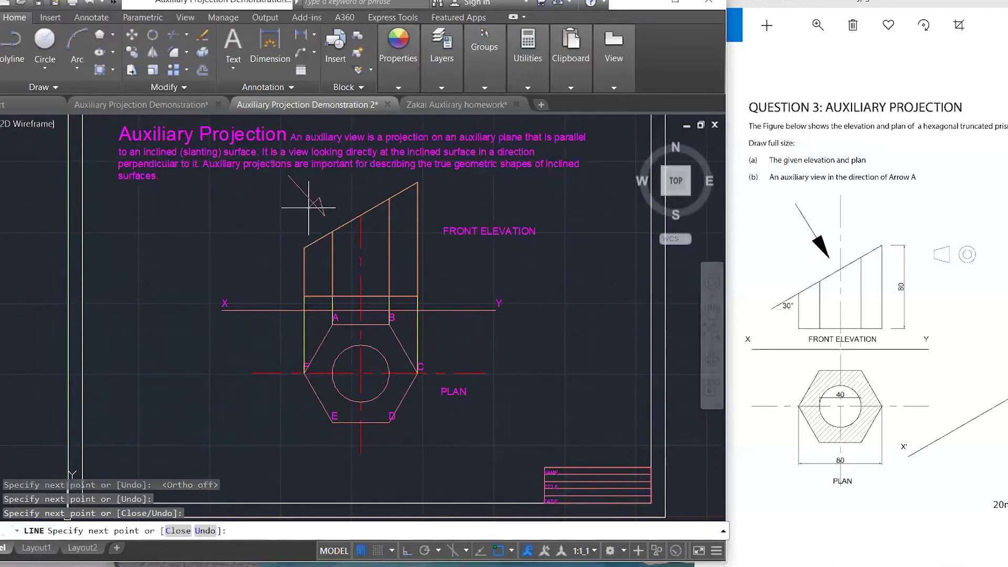
key("Escape")
- Mirror the half arrowhead about the arrow's shaft, keeping the original lines
scroll(324, 208, "up", 4)
type("mi")
key("Return")
left_click(331, 204)
left_click(313, 164)
key("Return")
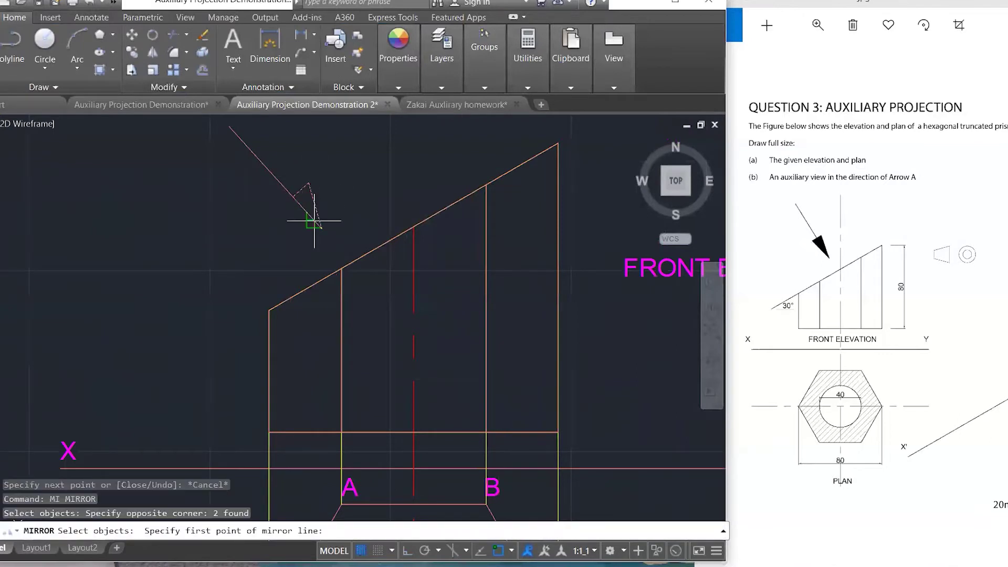
left_click(322, 229)
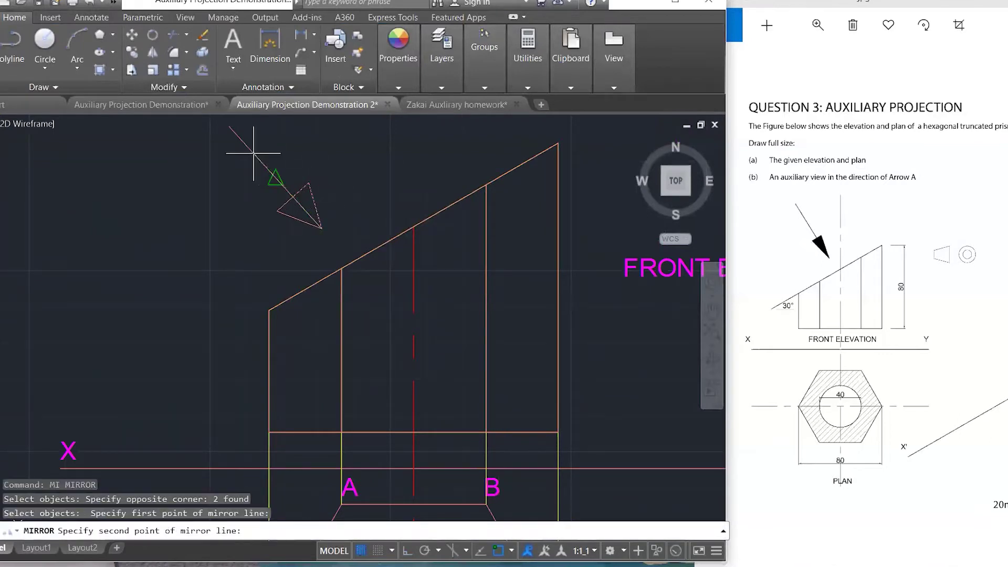
left_click(230, 128)
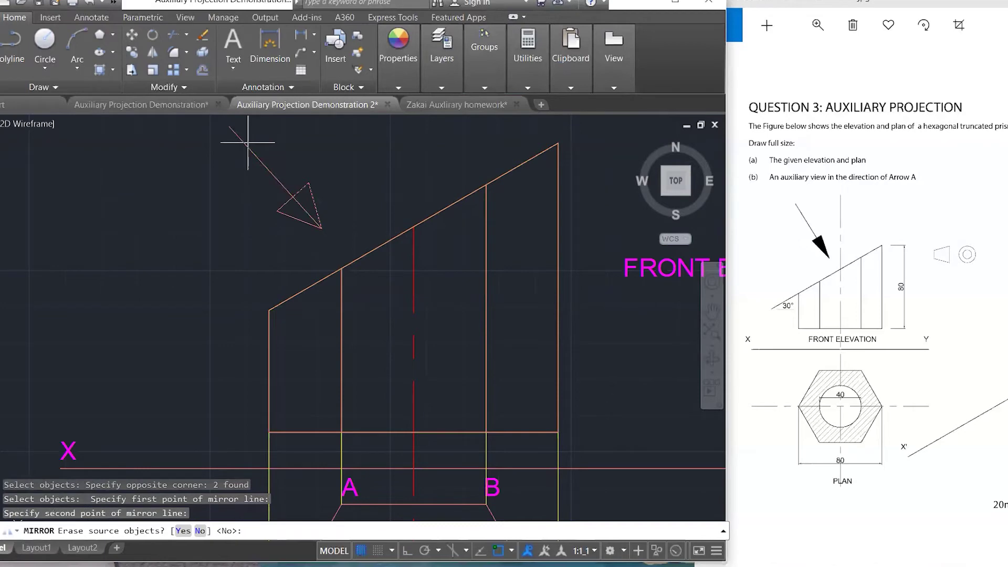
key("Return")
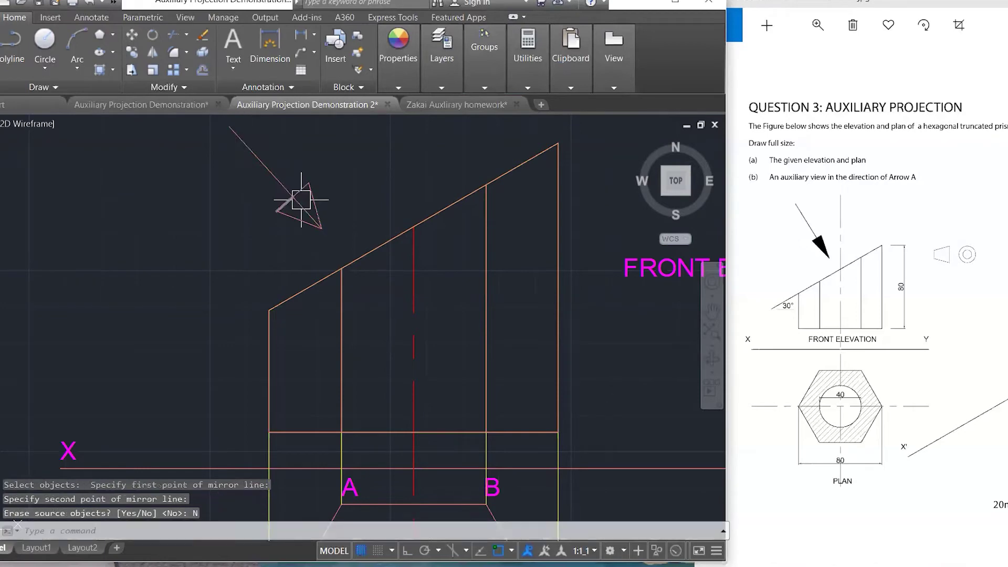
scroll(298, 203, "down", 4)
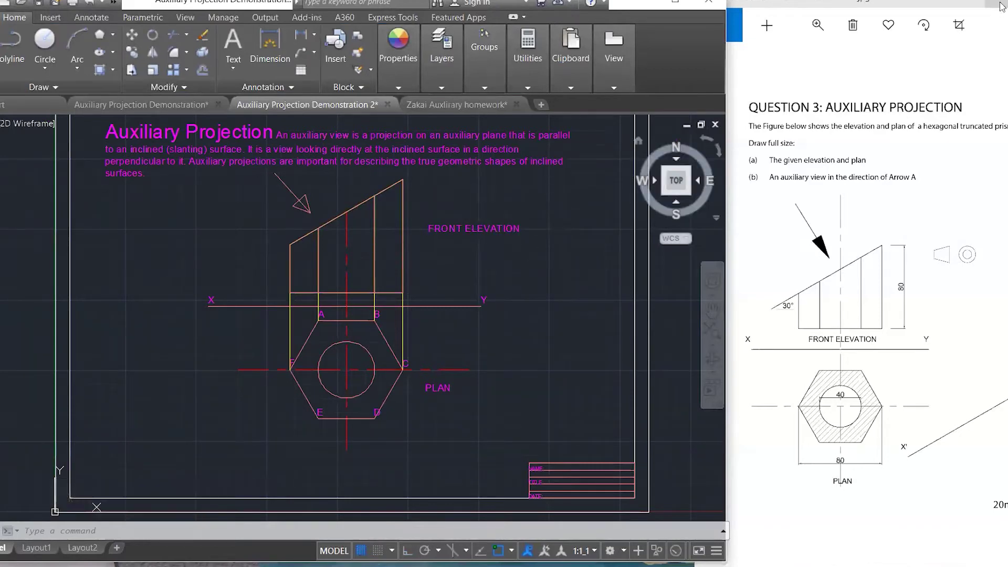
- Maximize the drawing window and move the sheet border, title block and Auxiliary Projection paragraph horizontally, well to the right of the views
left_click(685, 11)
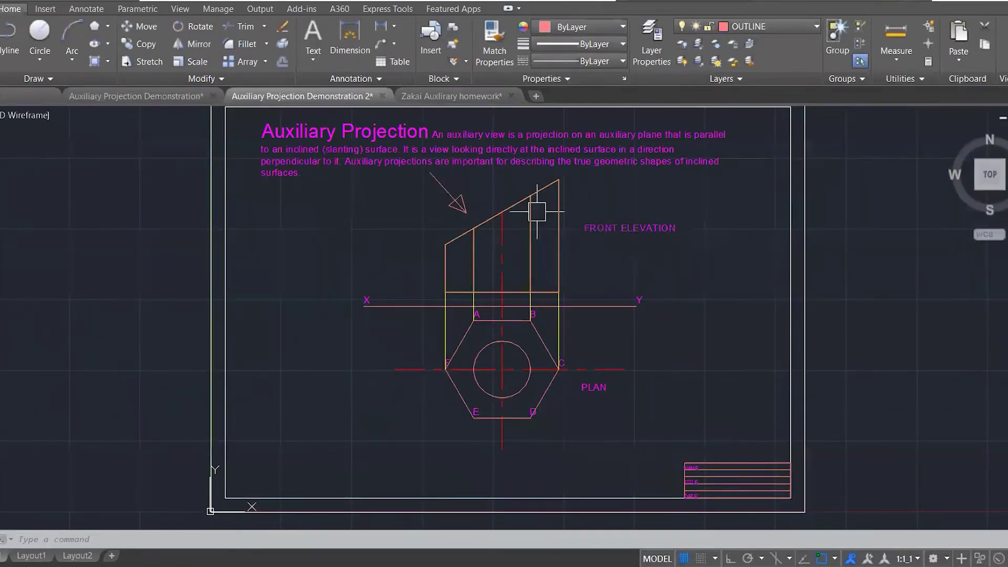
key("Escape")
key("Escape")
key("Escape")
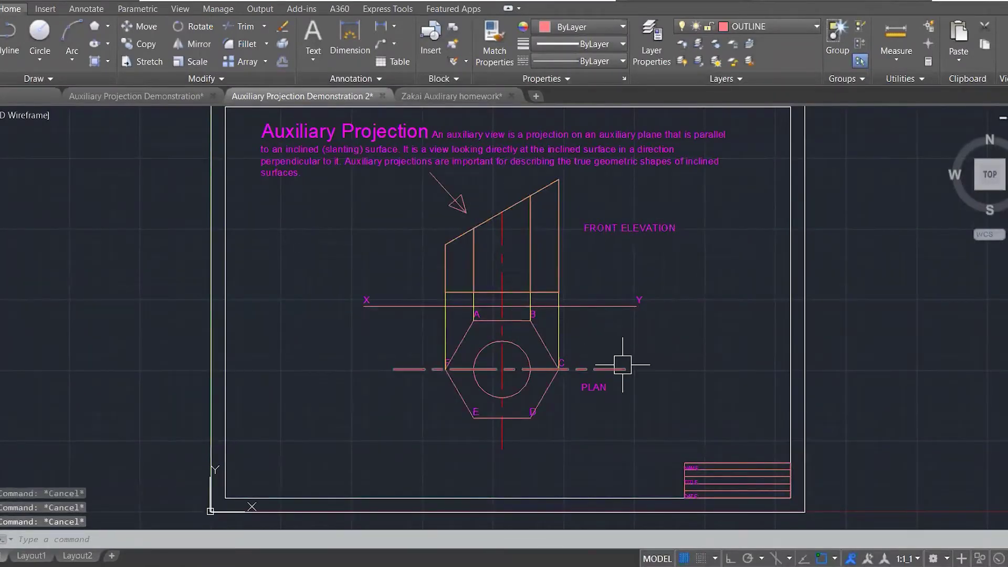
type("m")
key("Return")
left_click(847, 517)
left_click(667, 418)
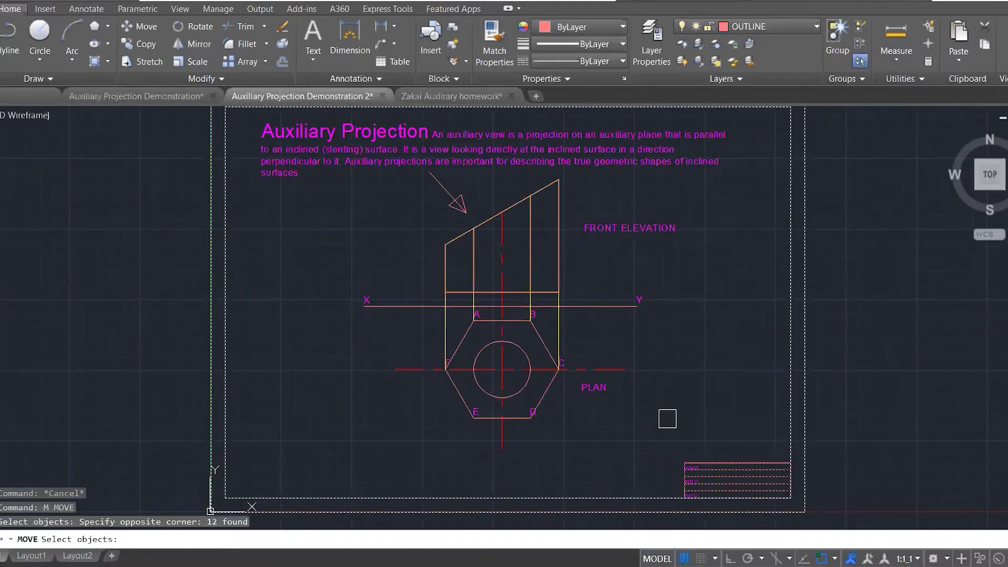
key("Return")
left_click(791, 498)
key("F8")
scroll(526, 314, "down", 5)
left_click(685, 243)
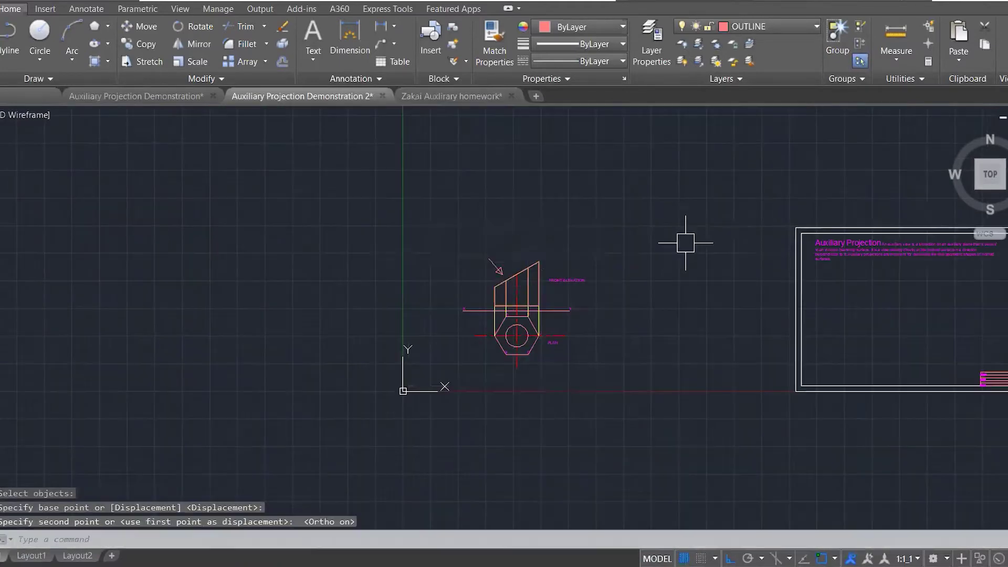
- Draw a long line at 45° to the right of the views, starting below and to the right of the plan
scroll(505, 321, "up", 4)
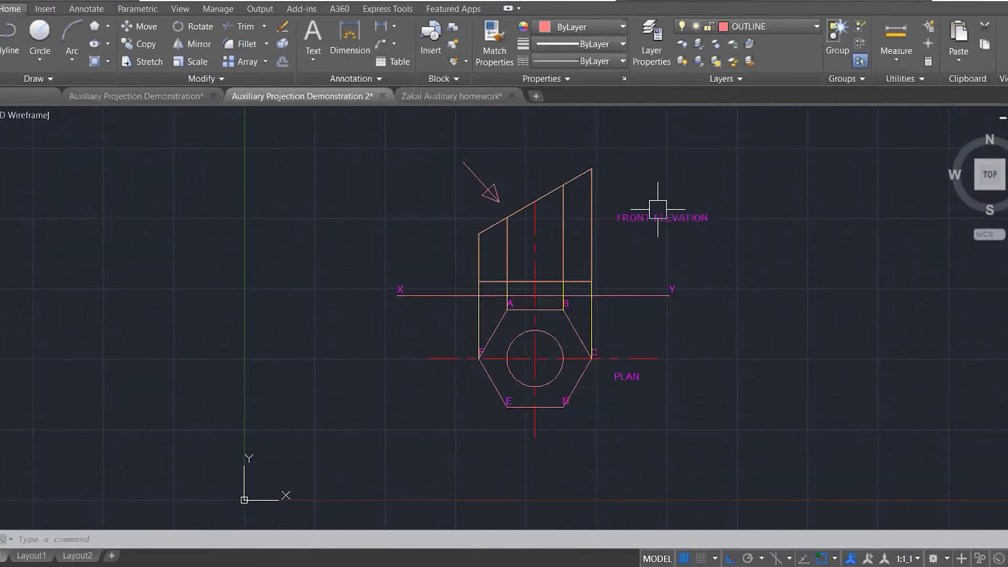
mouse_move(658, 213)
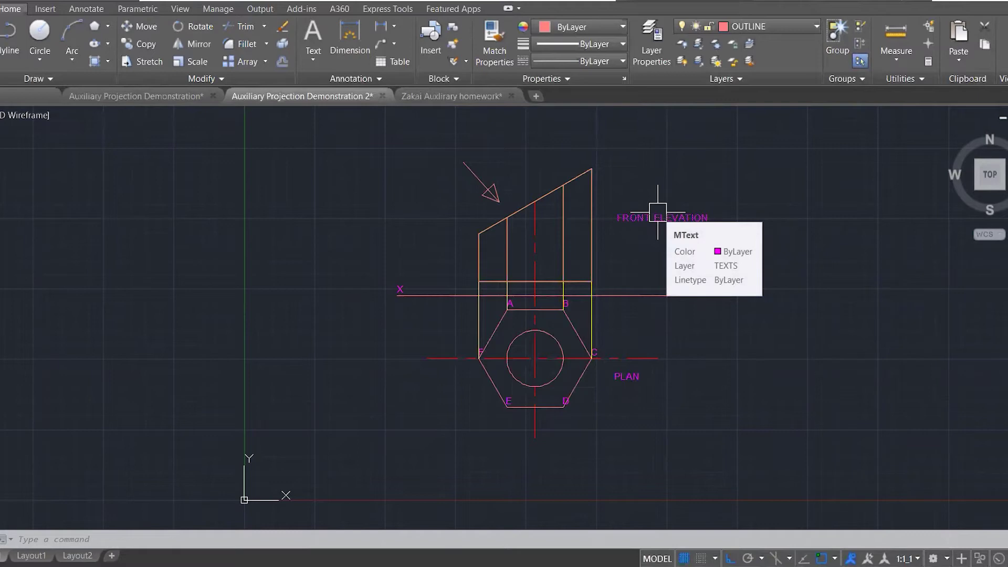
mouse_move(599, 168)
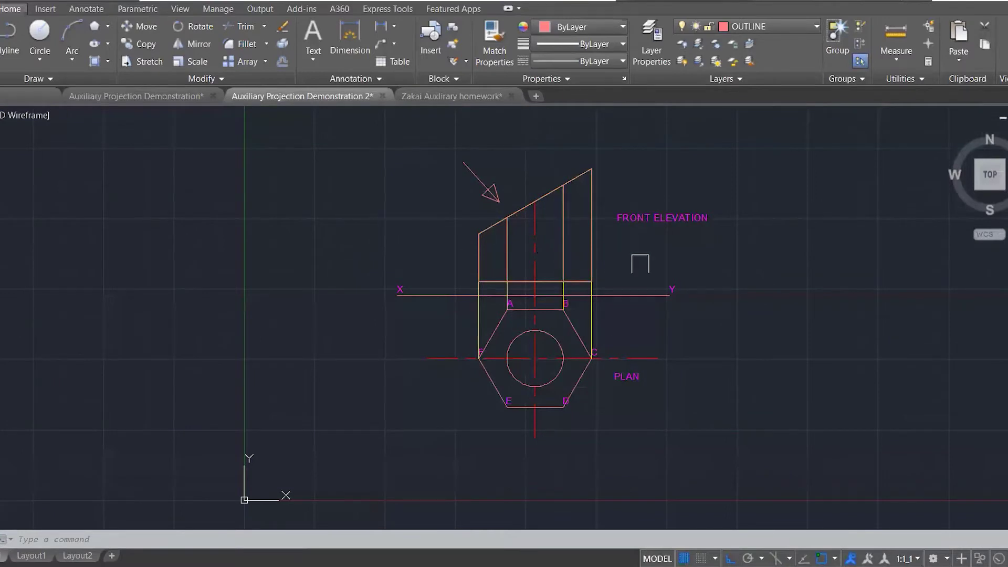
type("L")
key("Return")
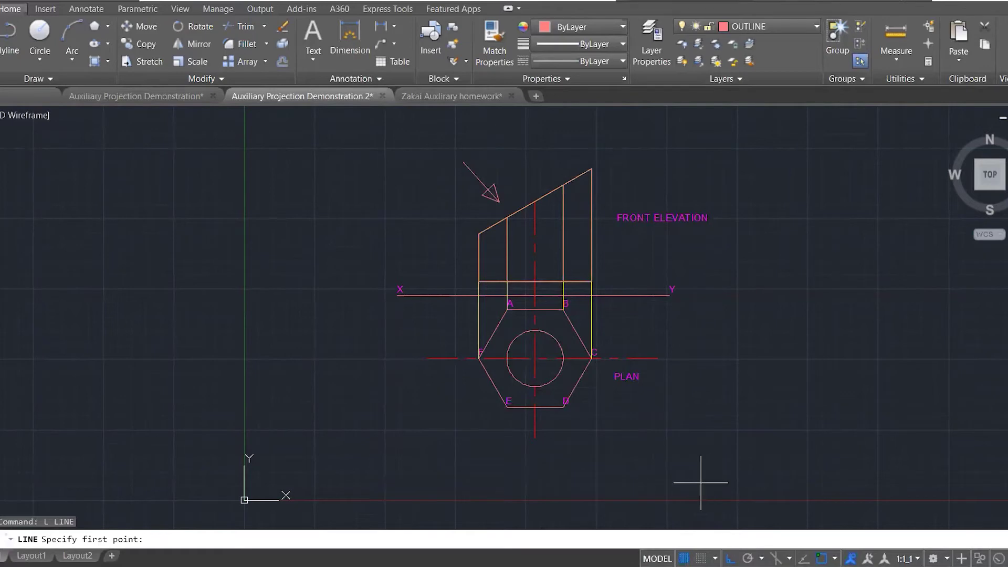
left_click(651, 474)
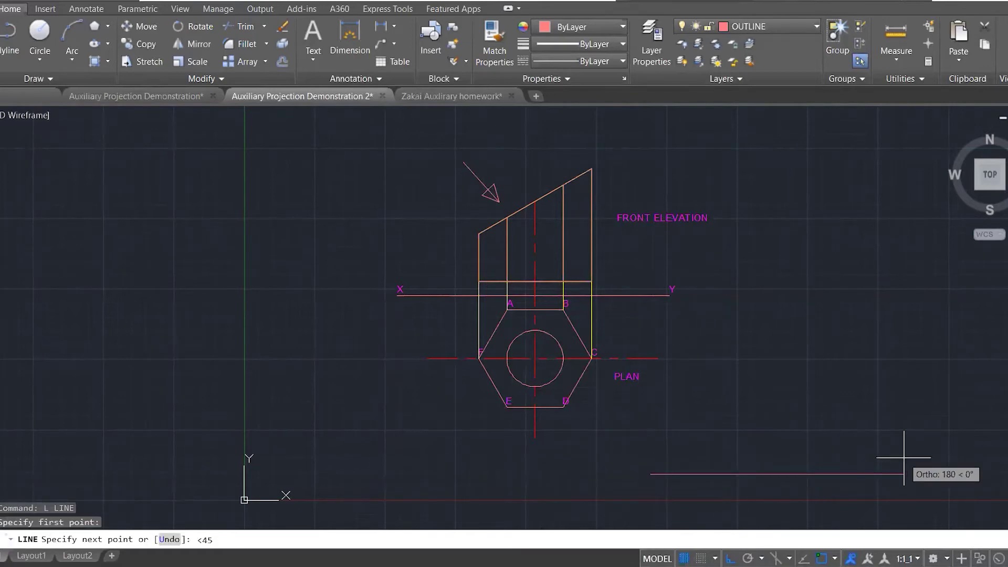
type("<45")
key("Return")
left_click(987, 285)
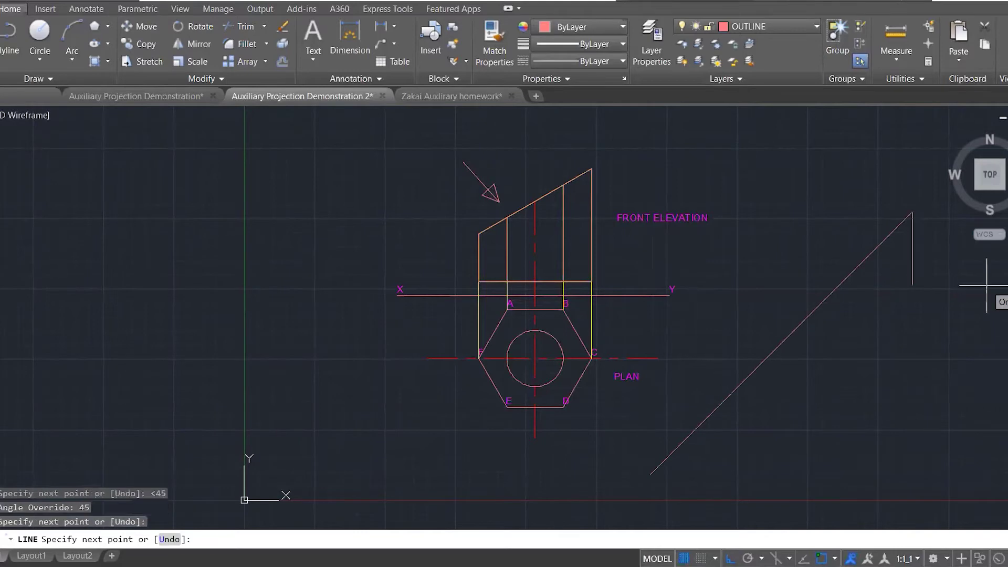
key("Escape")
key("Escape")
scroll(612, 278, "down", 4)
key("Escape")
- Offset the 45° line by 100 towards its lower right side
left_click(670, 318)
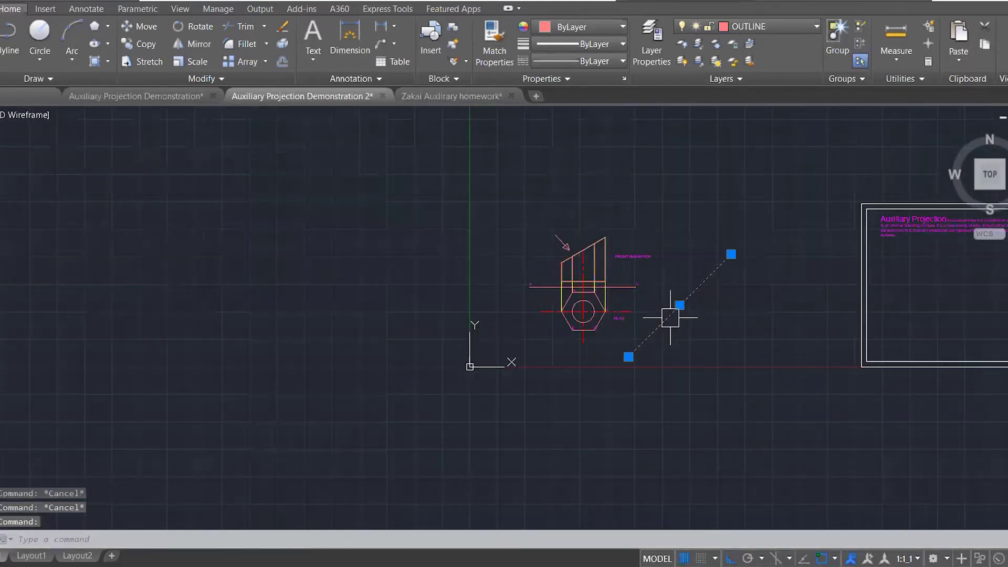
type("c")
key("Escape")
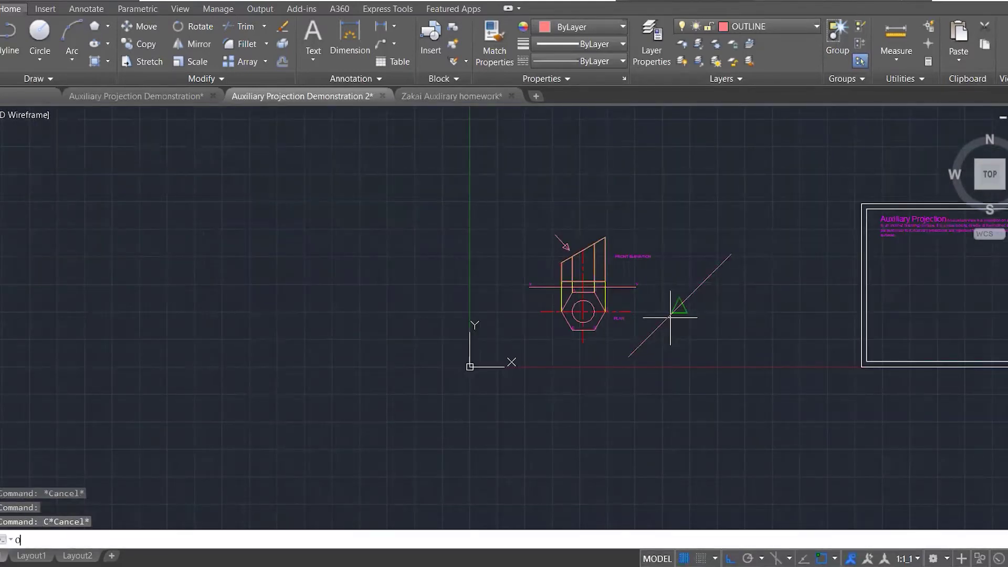
type("o")
key("Return")
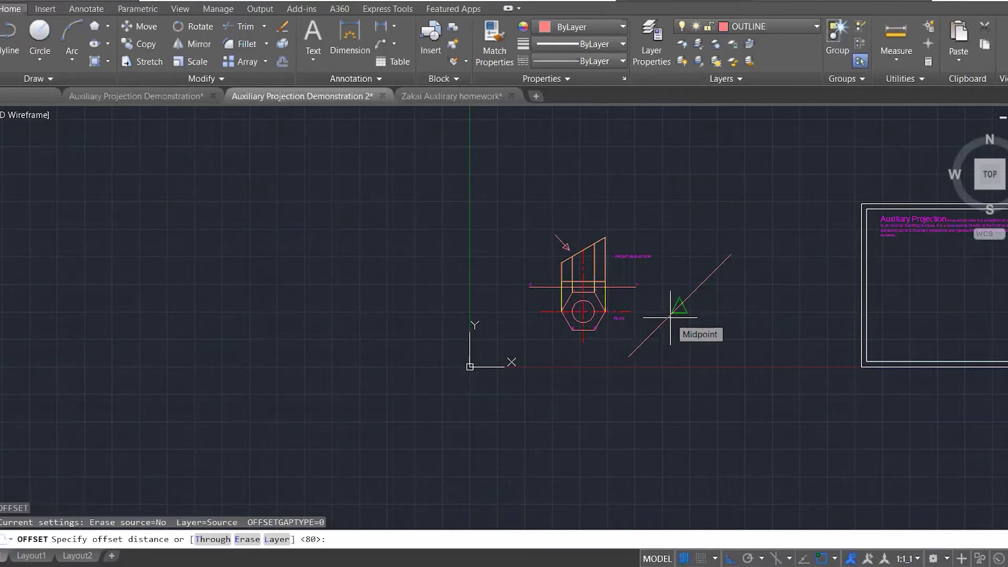
type("100")
key("Return")
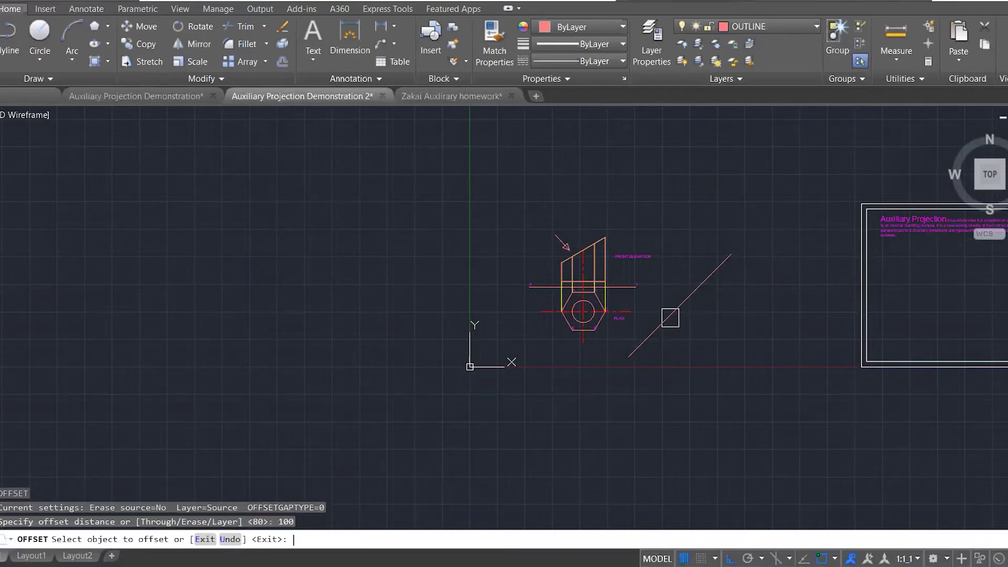
left_click(669, 316)
left_click(683, 348)
key("Escape")
key("Escape")
scroll(713, 340, "up", 2)
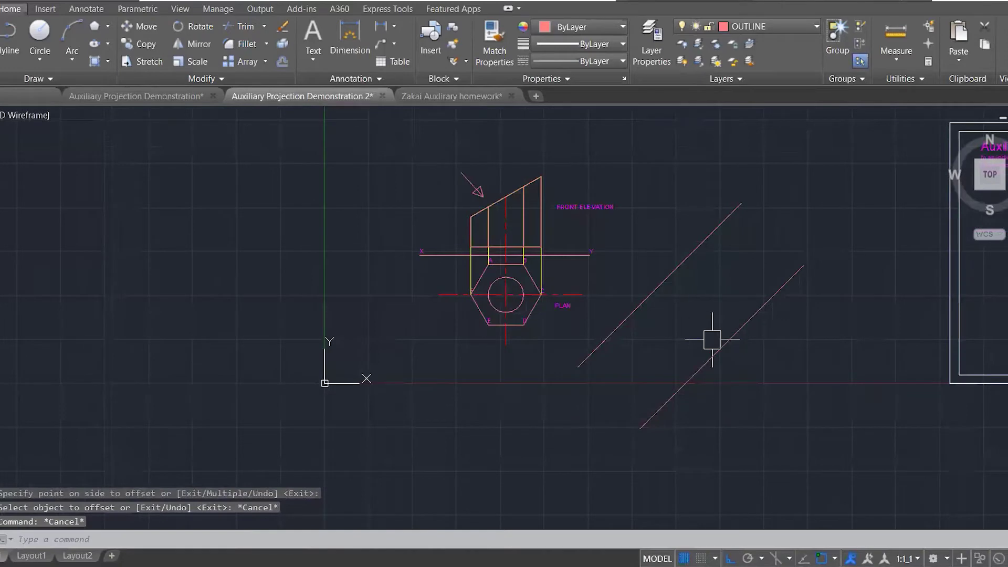
- Make CONSTRUCTION the current layer and copy the X label to both ends of the upper 45° line
left_click(754, 28)
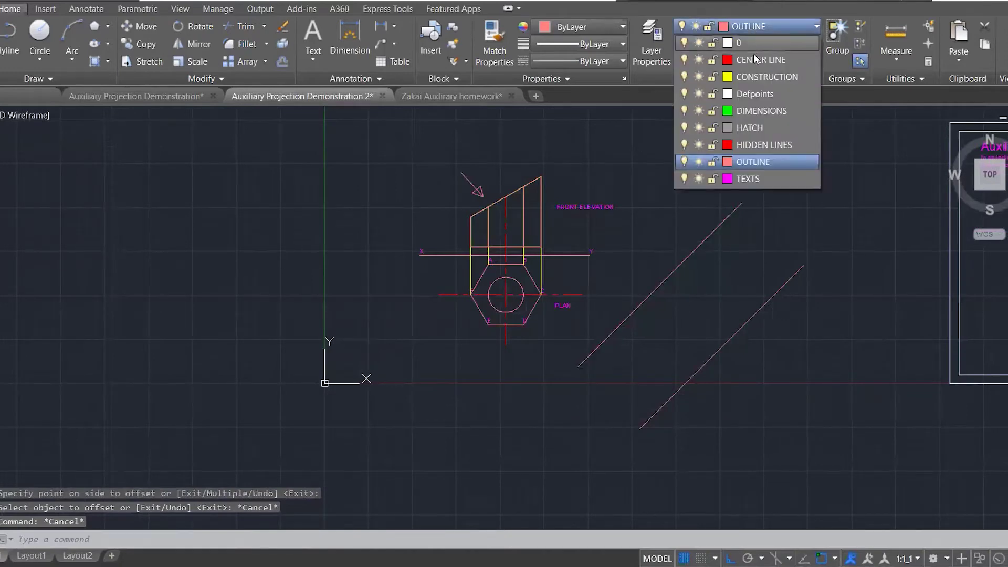
left_click(758, 70)
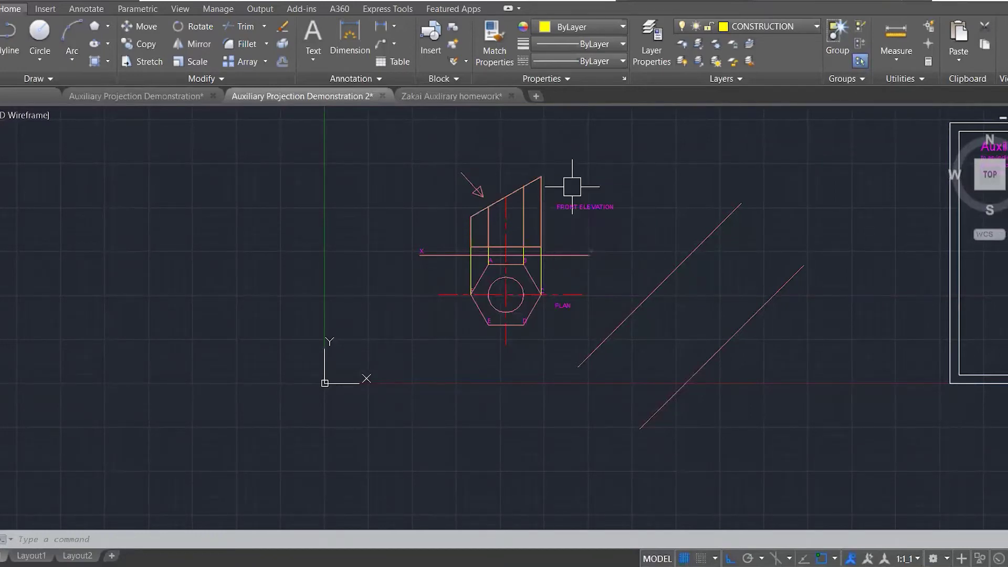
scroll(593, 231, "up", 2)
key("Escape")
key("Escape")
type("co")
key("Return")
left_click(322, 262)
key("Return")
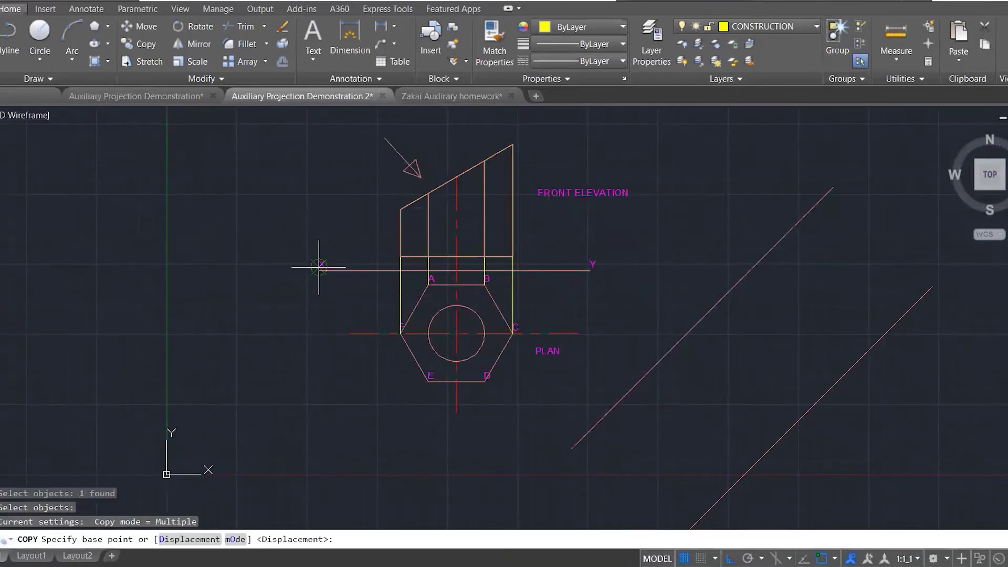
left_click(321, 269)
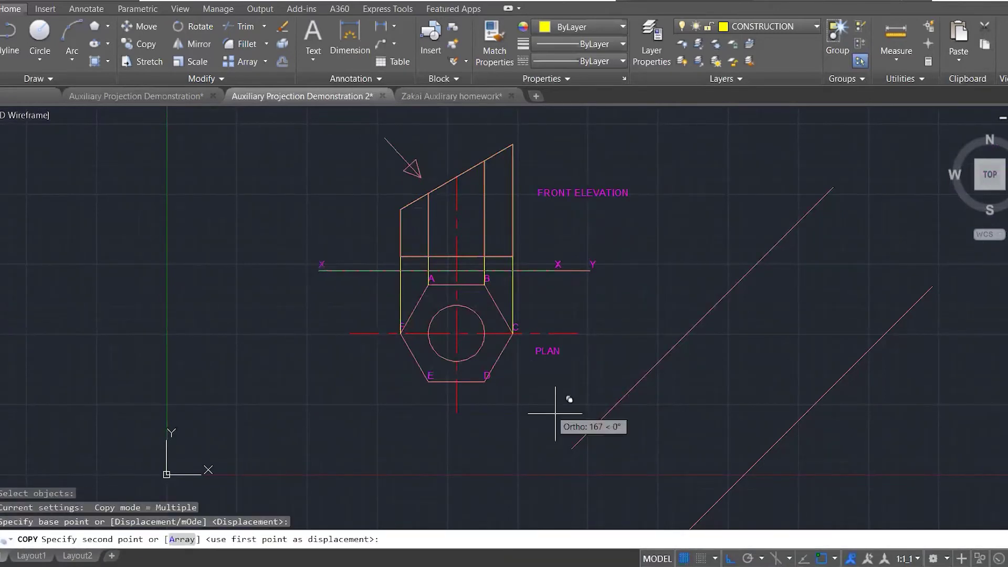
left_click(573, 447)
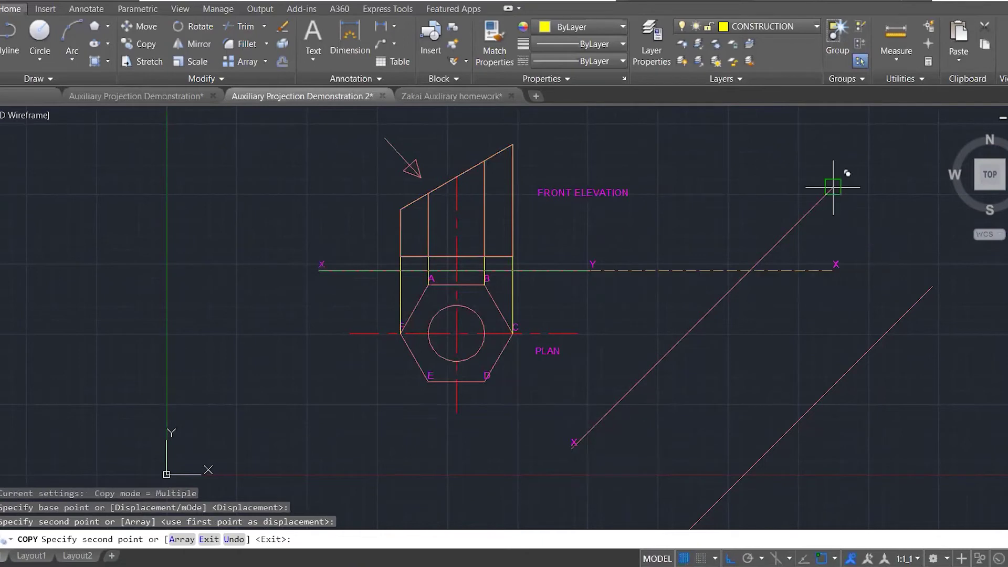
left_click(835, 182)
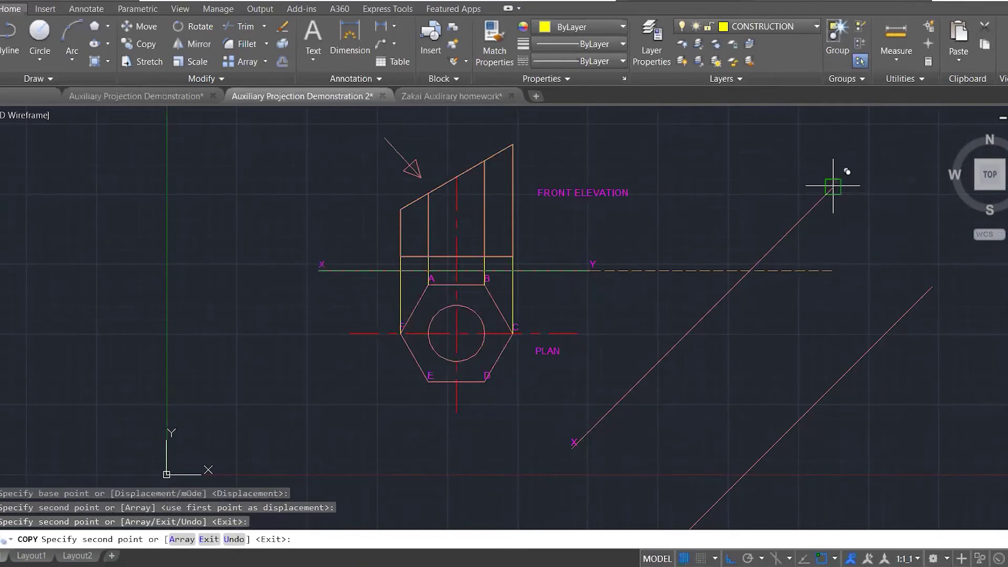
key("Escape")
key("Escape")
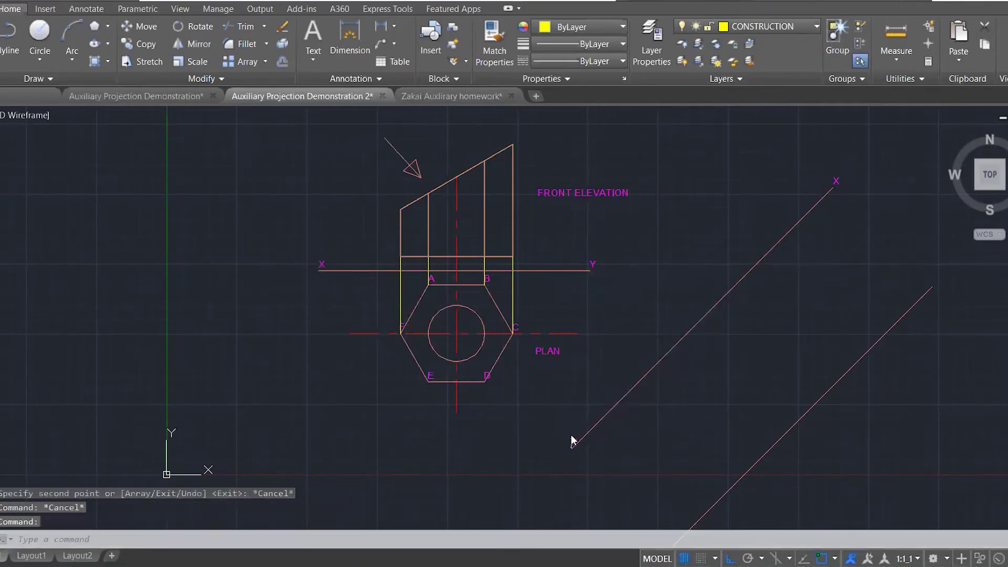
- Rename the label at the 45° line's lower end as X' and the one at its upper end as Y'
double_click(573, 442)
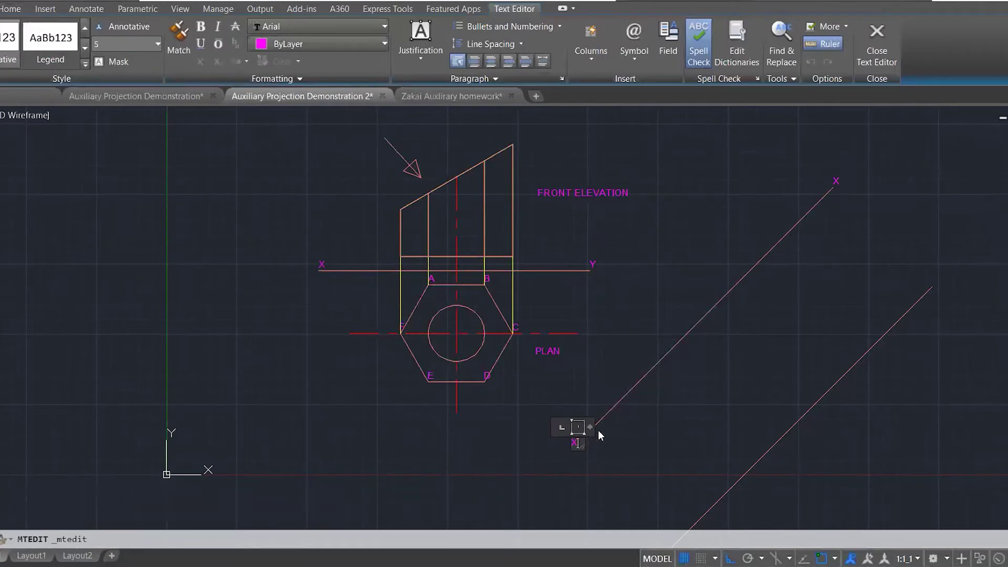
left_click(654, 418)
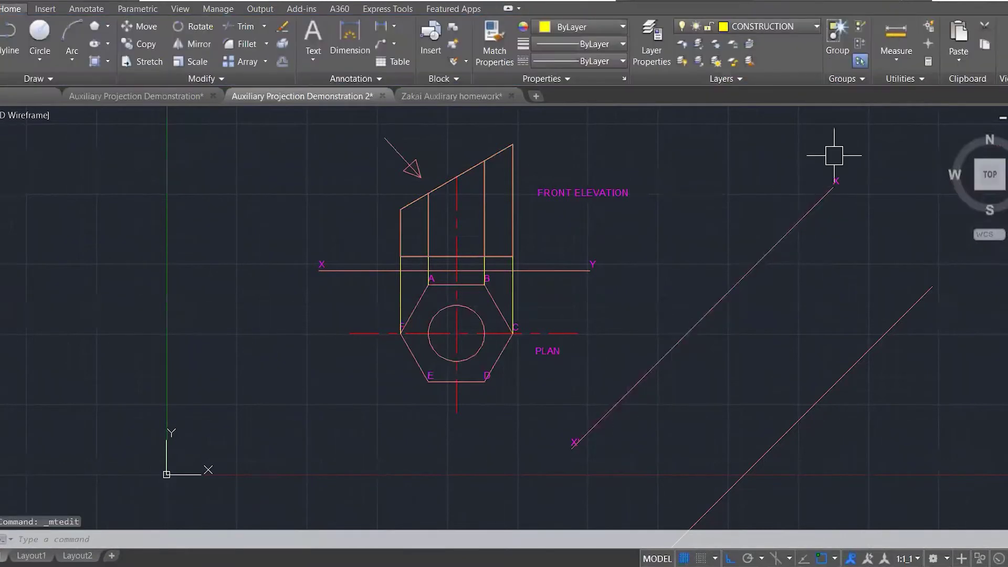
double_click(838, 172)
left_click_drag(845, 180, 794, 184)
type("Y'")
left_click(793, 184)
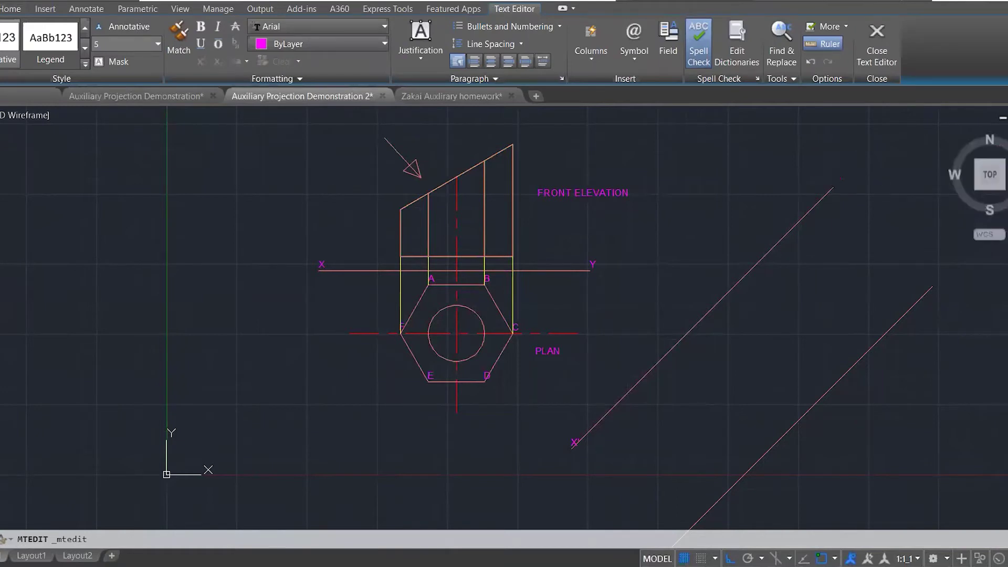
key("Escape")
key("Escape")
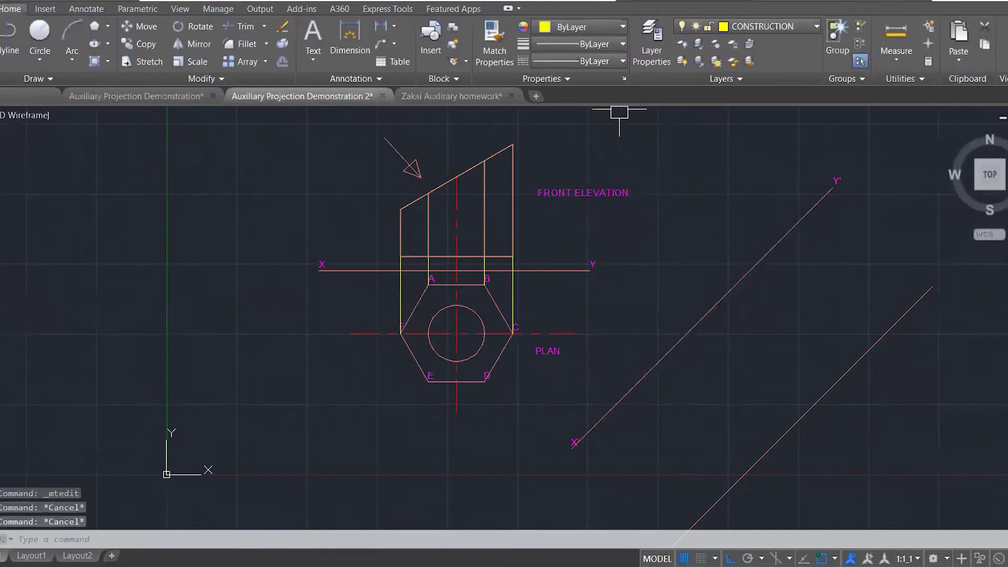
- Draw a projector line from the front elevation's highest corner, across X'Y', perpendicular to the offset 45° line
type("l")
key("Return")
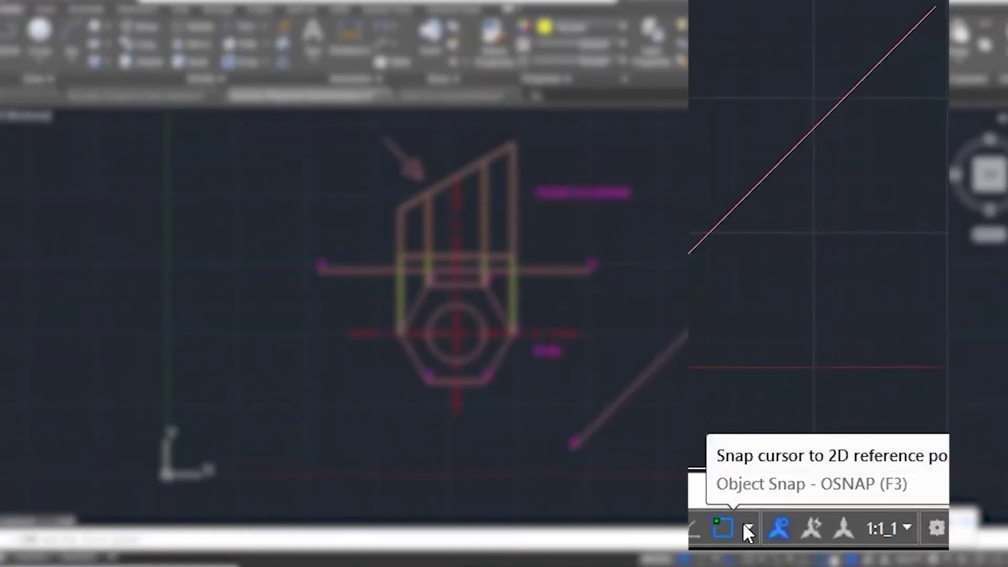
left_click(744, 523)
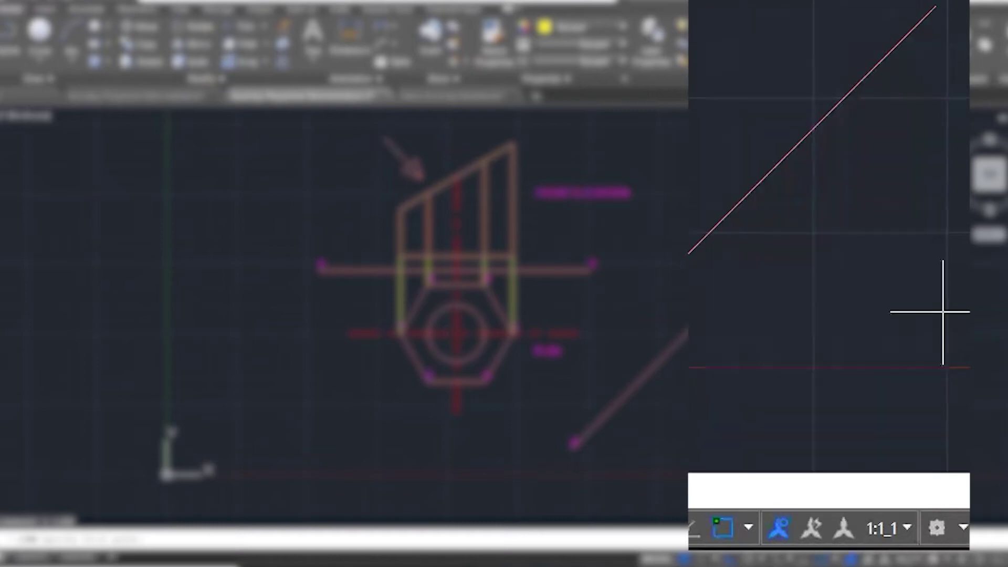
left_click(513, 144)
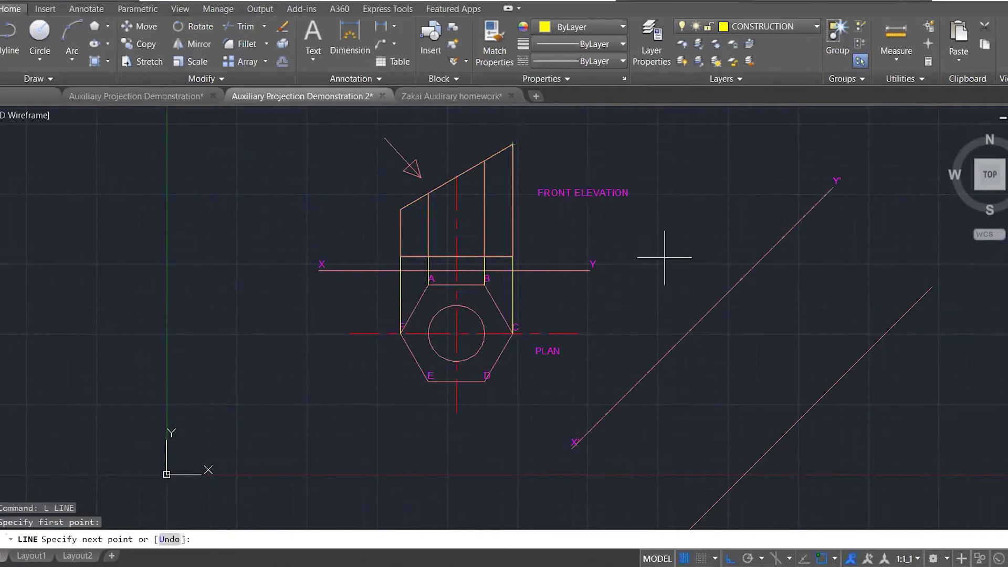
left_click(793, 424)
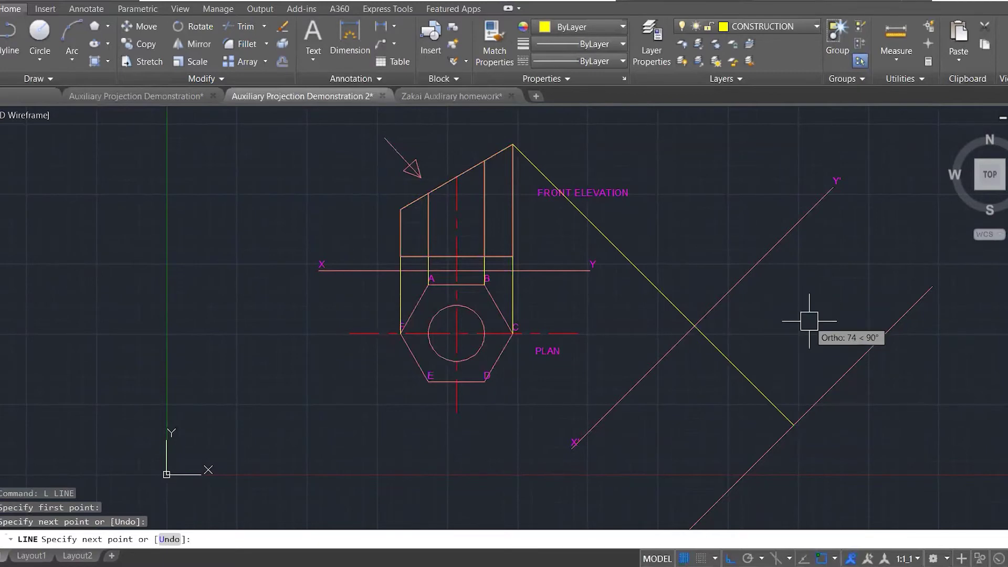
key("Escape")
key("Escape")
key("Escape")
key("Escape")
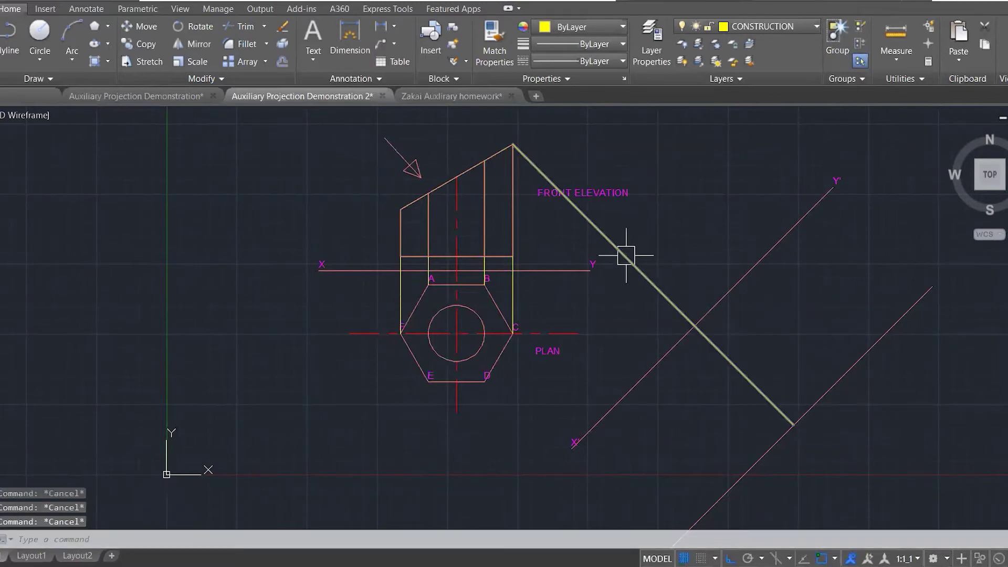
- Copy the projector from the highest corner to the remaining top and base corners of the front elevation
type("co")
key("Return")
left_click(625, 254)
key("Return")
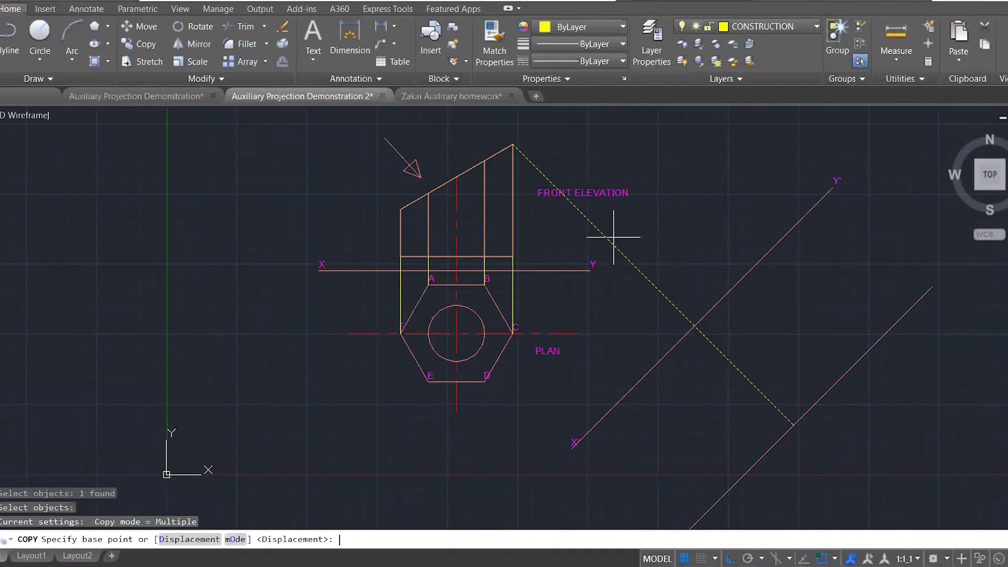
left_click(512, 144)
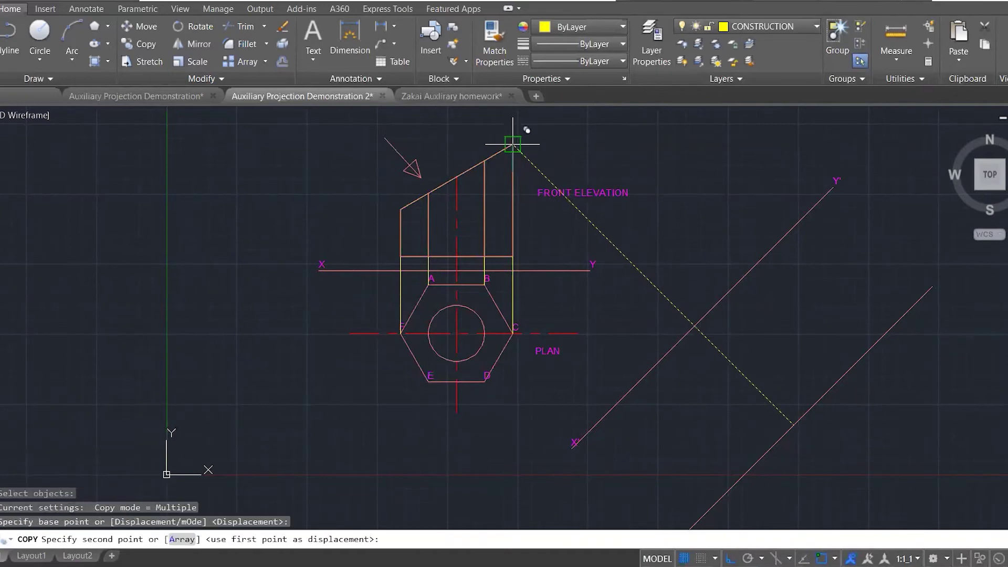
left_click(484, 160)
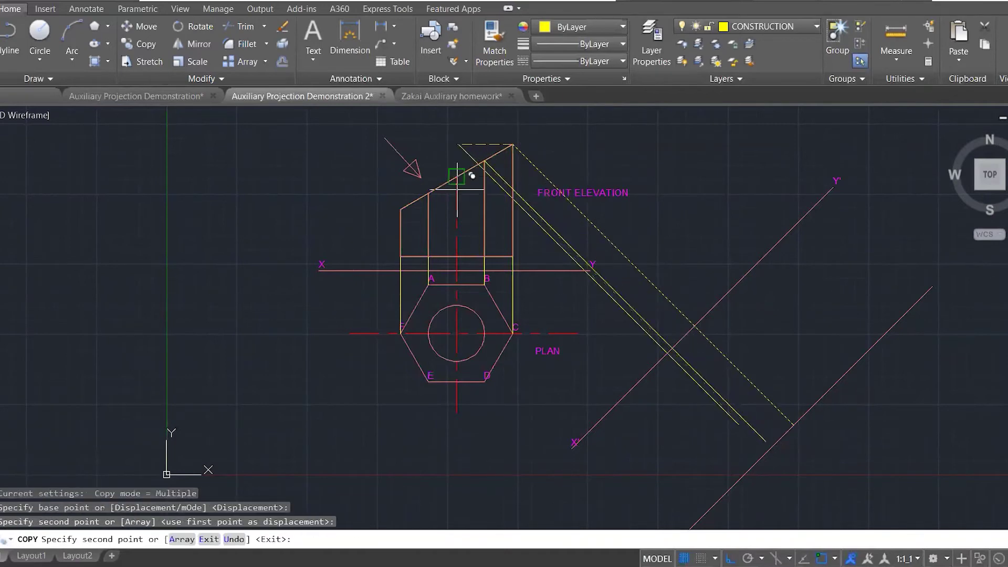
left_click(428, 193)
left_click(401, 209)
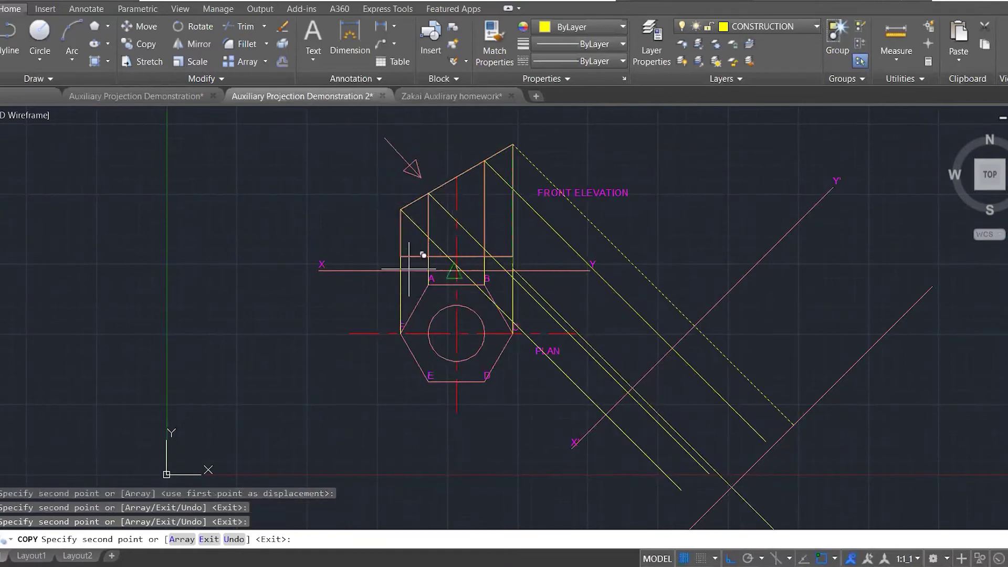
left_click(401, 257)
left_click(430, 258)
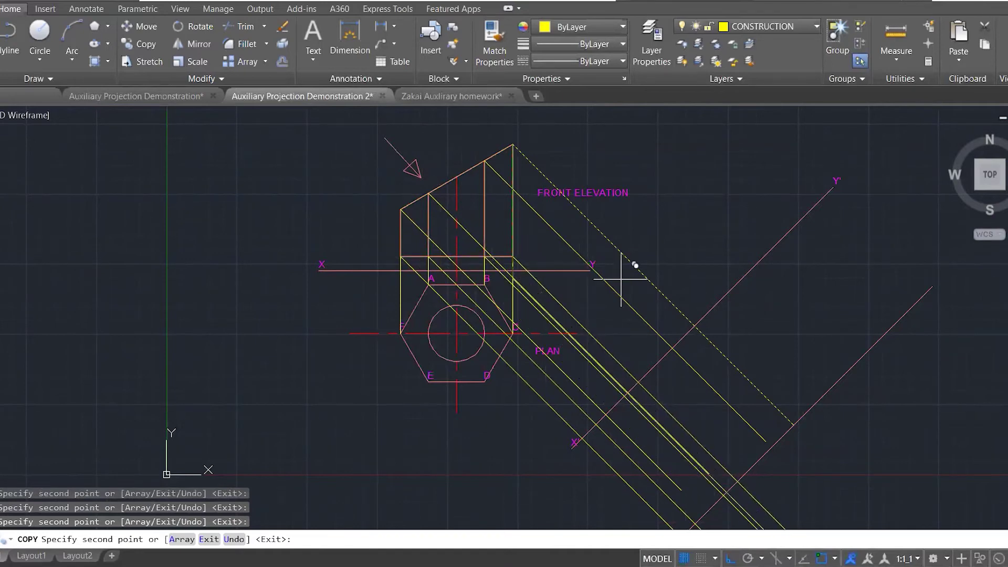
key("Escape")
key("Escape")
key("Escape")
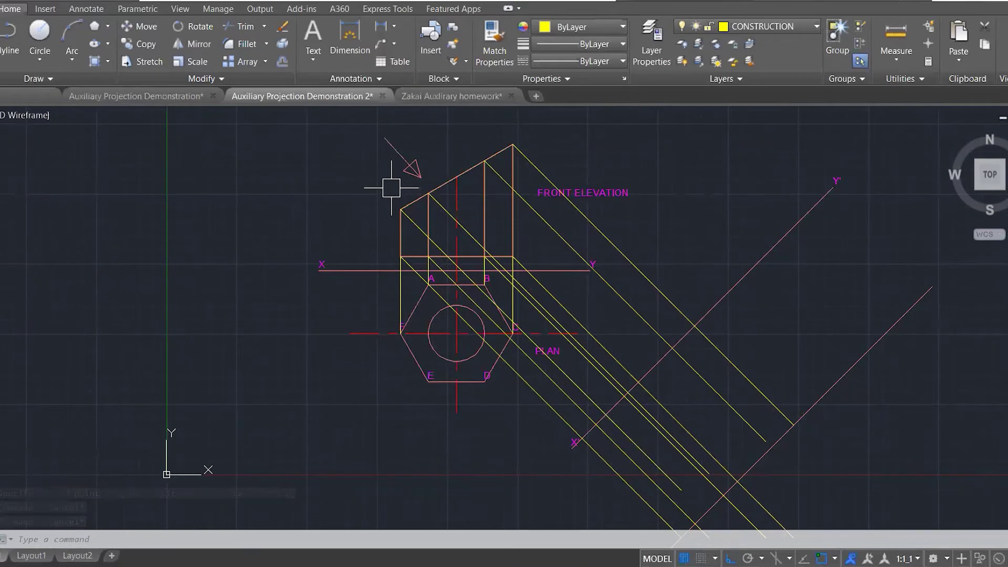
- Copy the plan's F label to all eight top and base corners of the front elevation's vertical edges
scroll(392, 187, "up", 2)
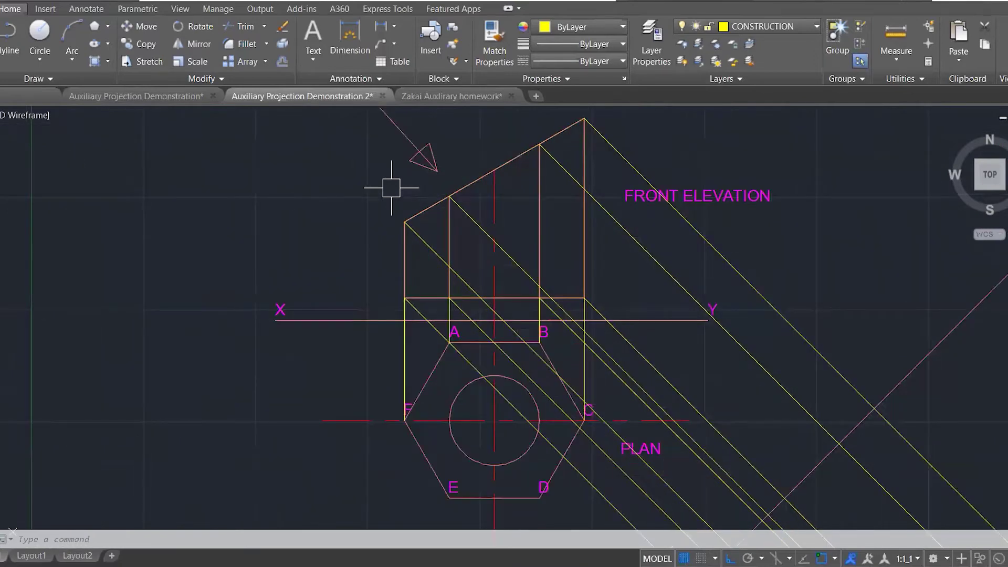
scroll(392, 187, "up", 2)
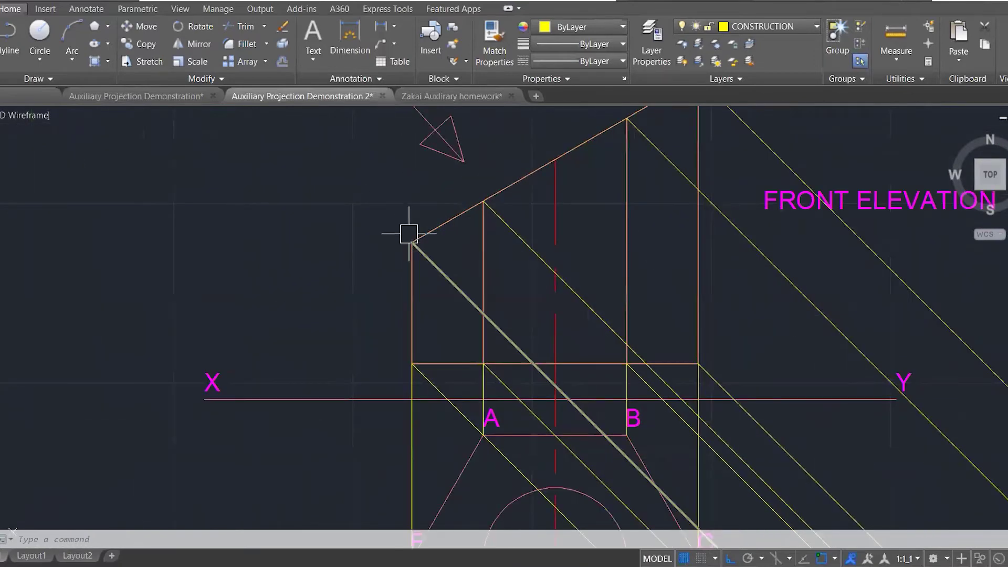
scroll(411, 206, "down", 2)
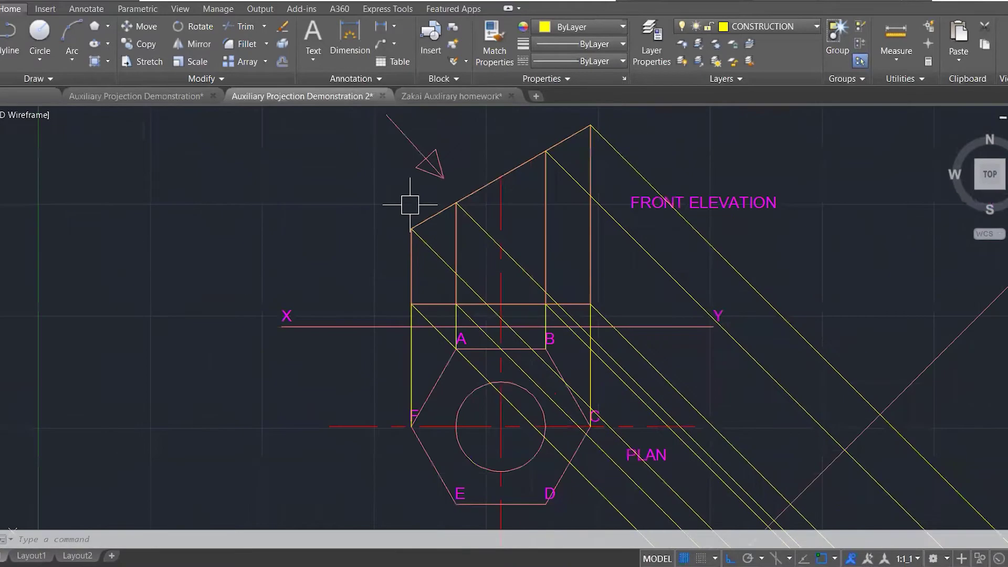
scroll(409, 400, "up", 2)
type("co")
key("Return")
left_click(417, 410)
key("Return")
left_click(406, 451)
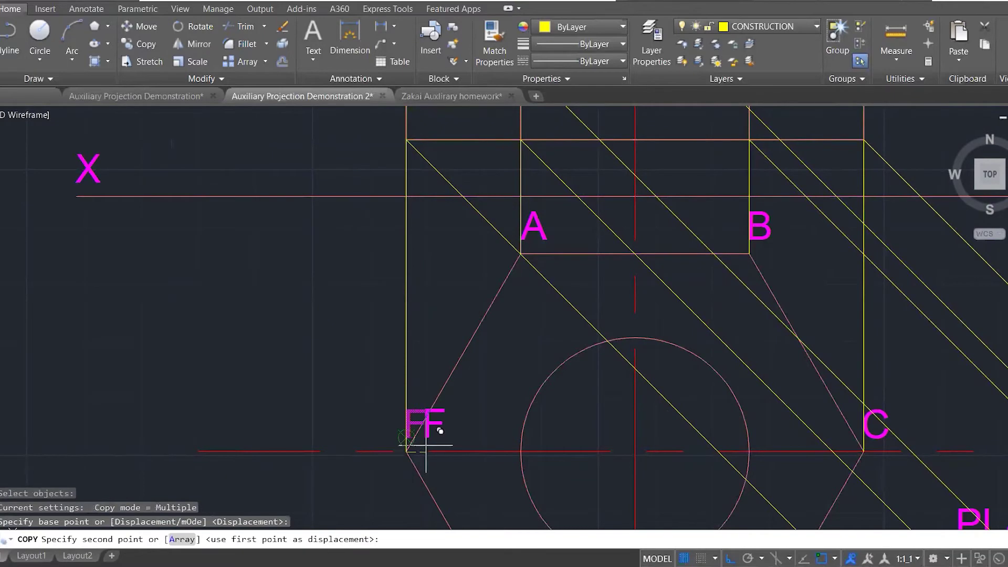
scroll(415, 437, "down", 2)
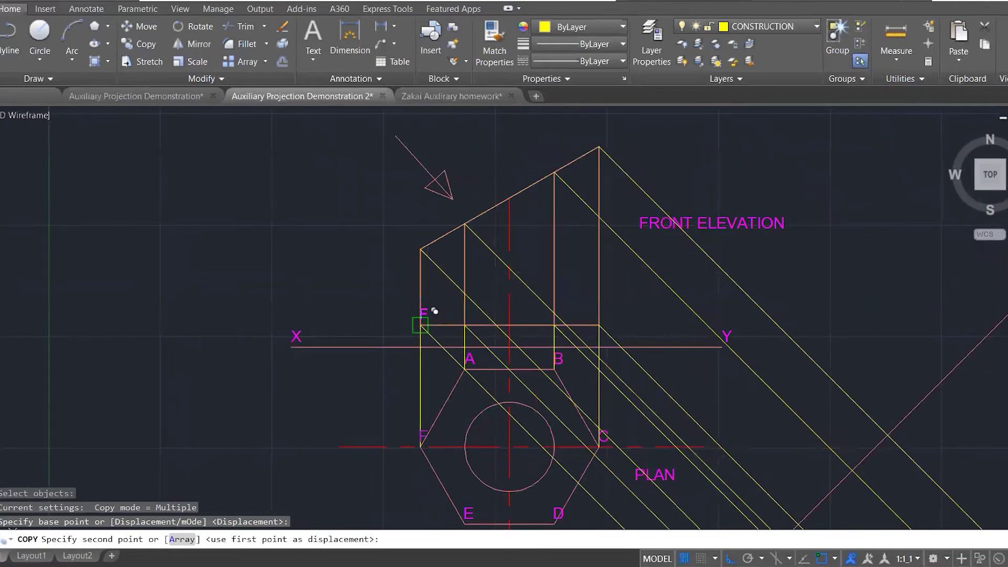
left_click(420, 325)
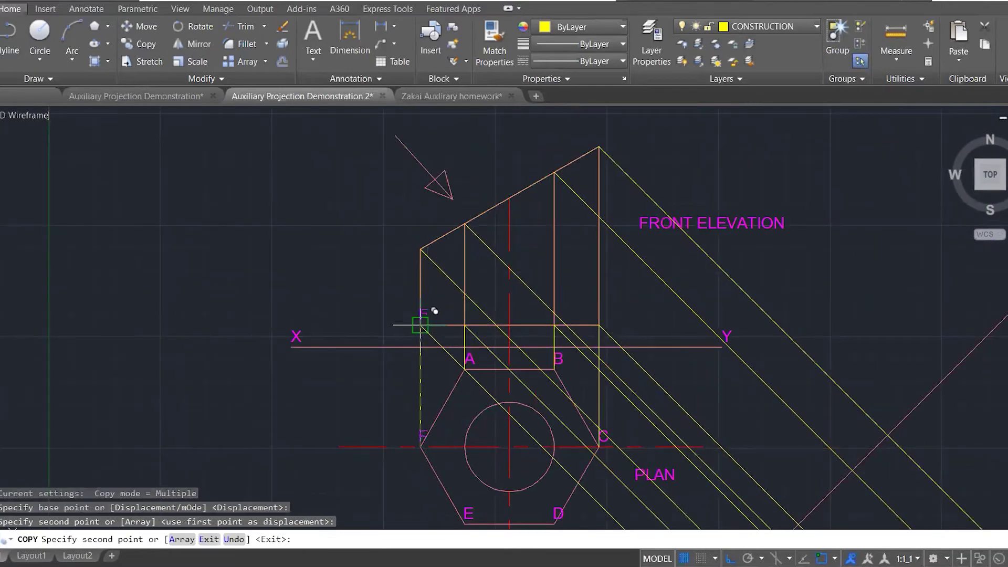
left_click(421, 249)
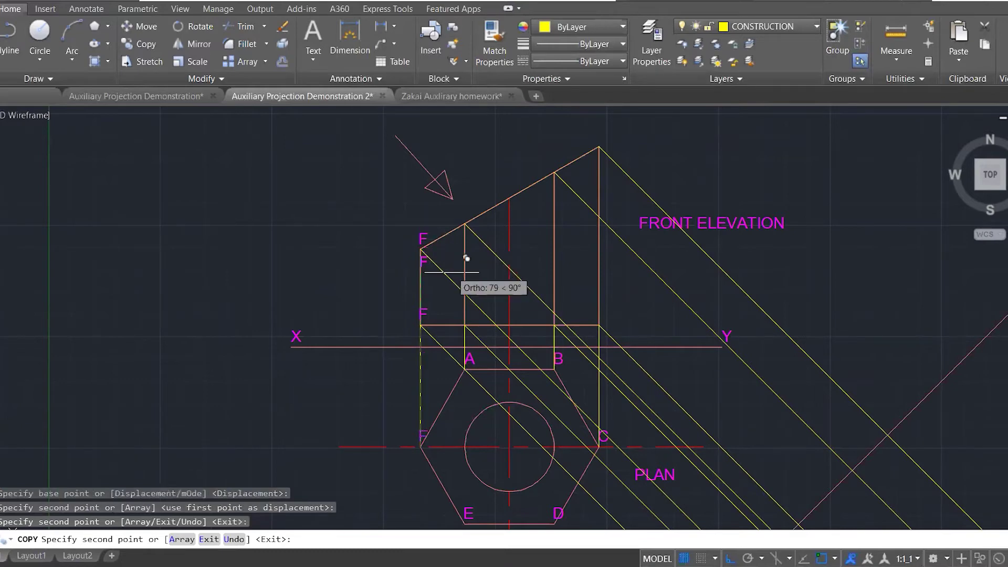
left_click(465, 326)
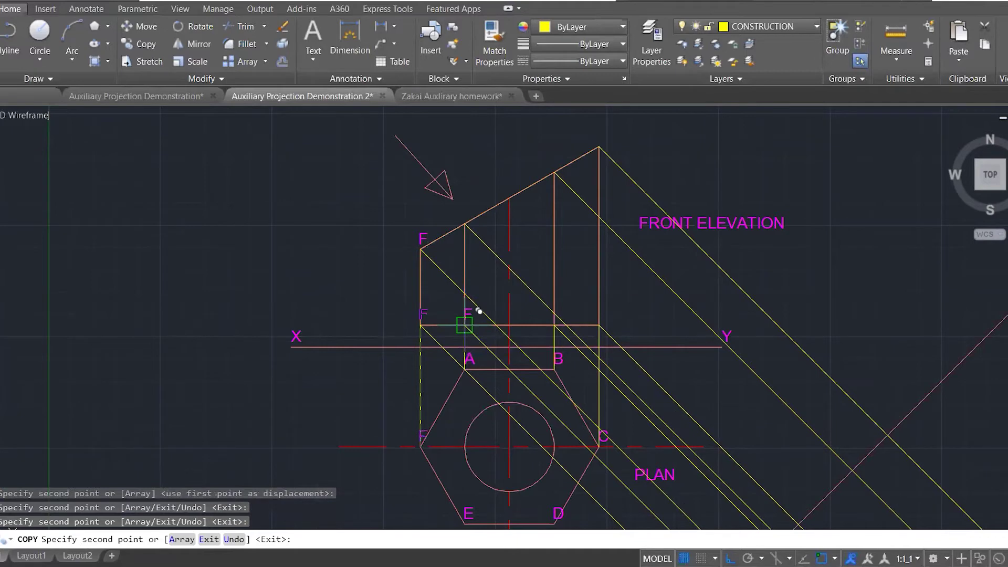
left_click(465, 224)
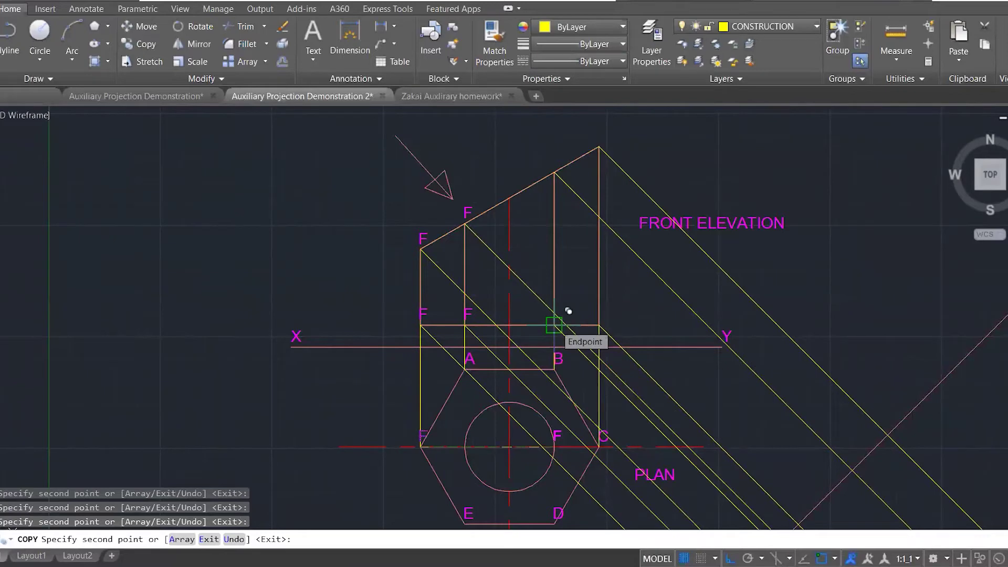
left_click(554, 325)
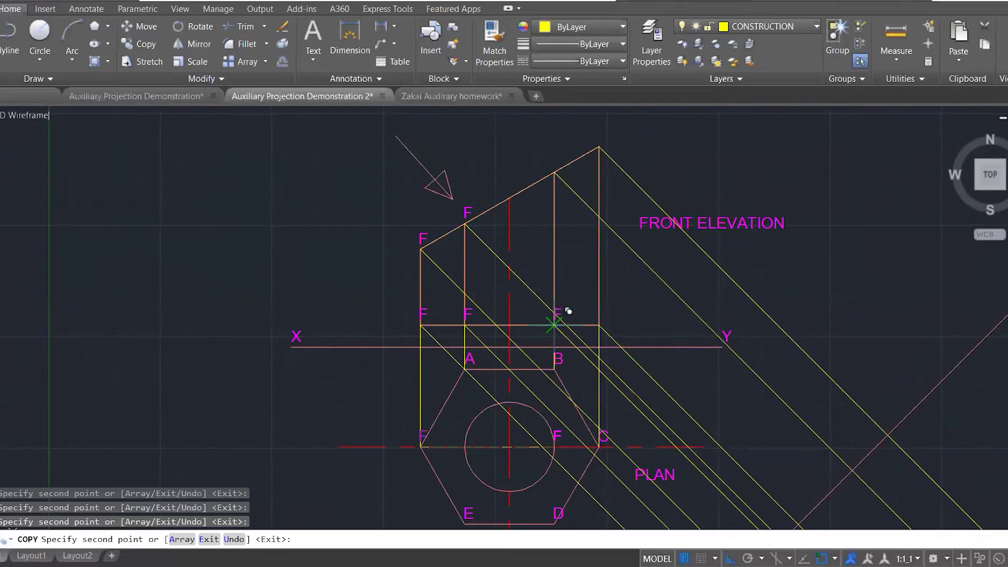
left_click(554, 171)
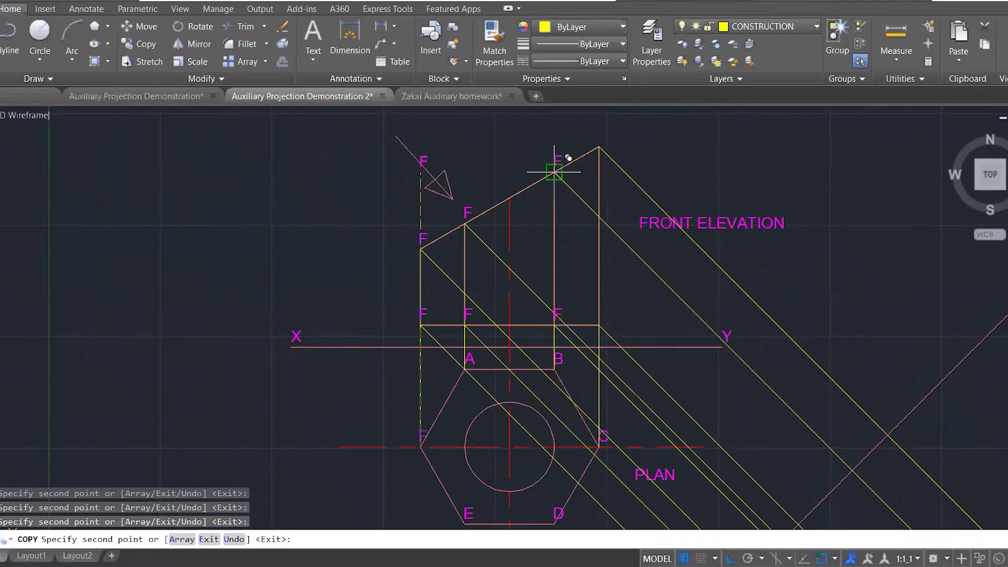
left_click(602, 145)
left_click(599, 325)
key("Escape")
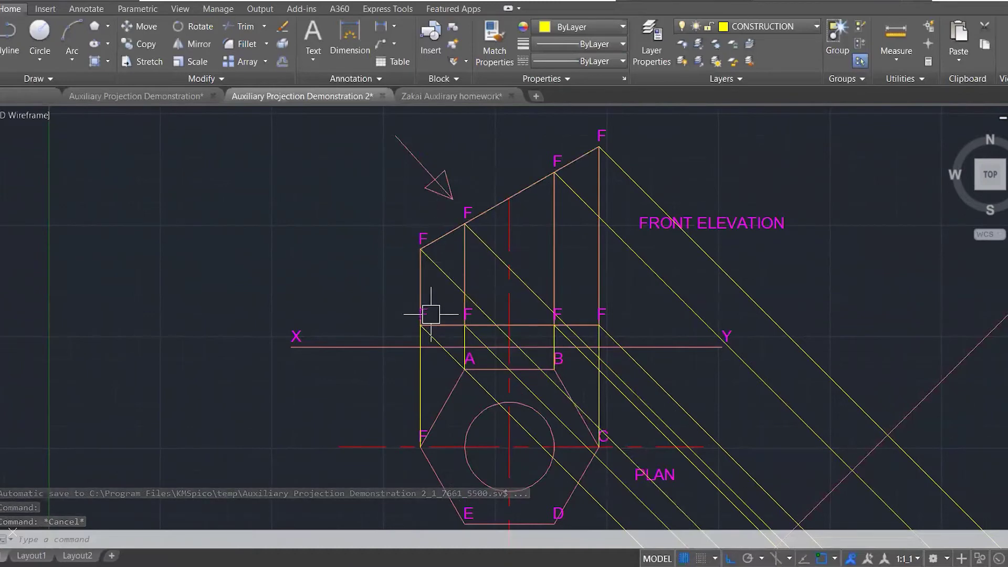
- Rename the label at the lowest top corner of the front elevation as F'
double_click(422, 236)
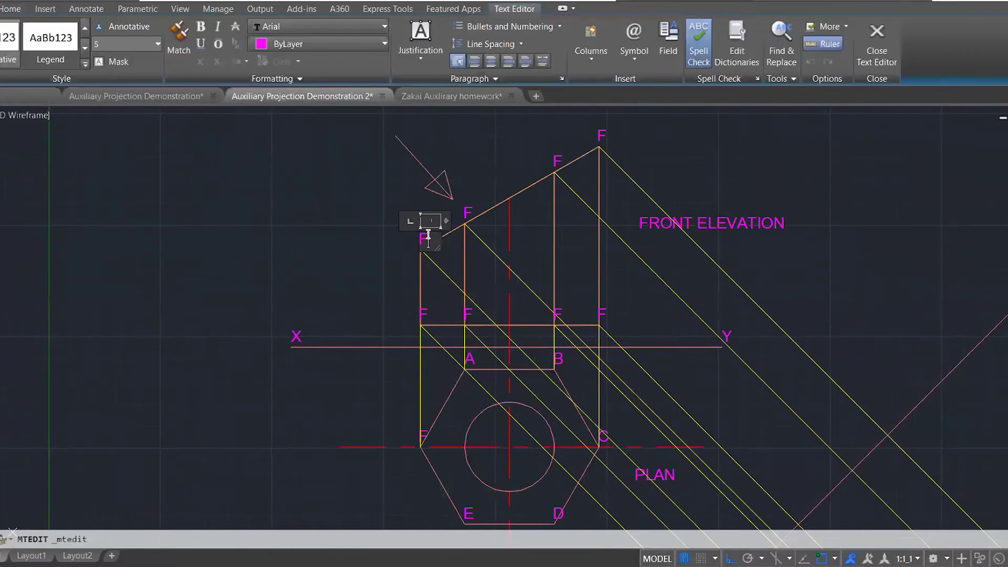
left_click(466, 208)
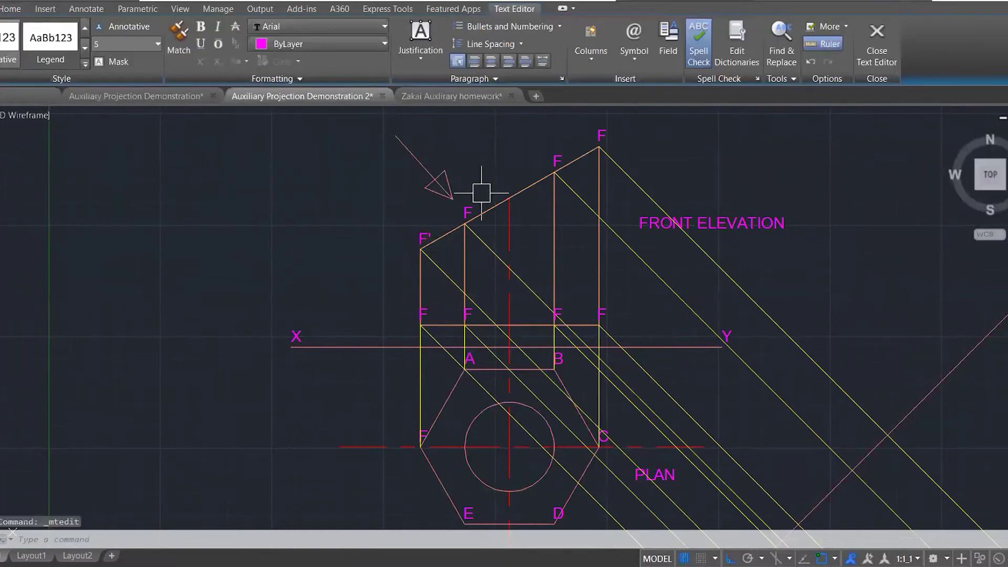
left_click(475, 209)
- Rename the labels on the front elevation's second vertical edge as A',E' at the top and A,E at the base
double_click(467, 212)
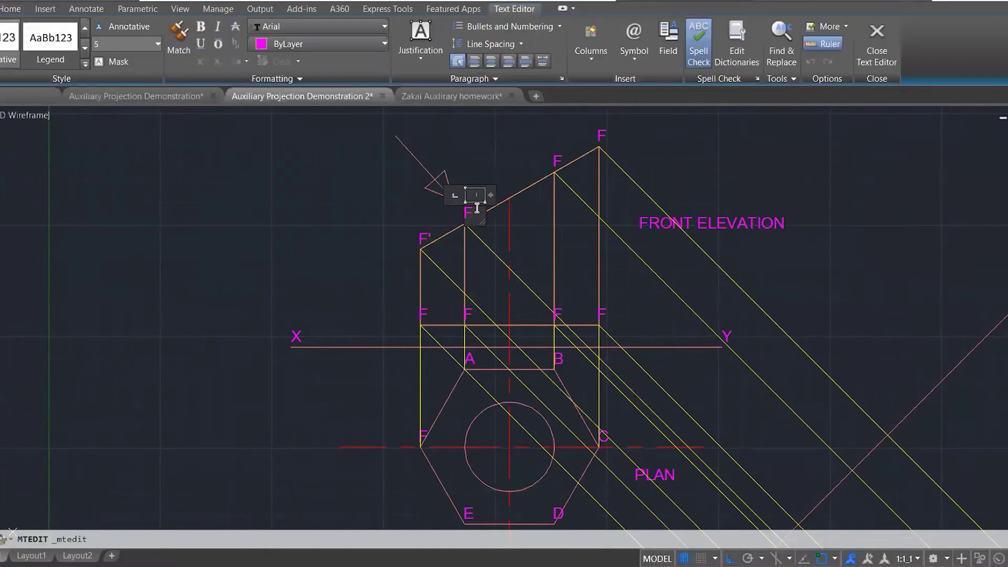
type("A")
type(",E'")
key("Left")
key("Left")
key("Left")
type("'")
left_click(452, 215)
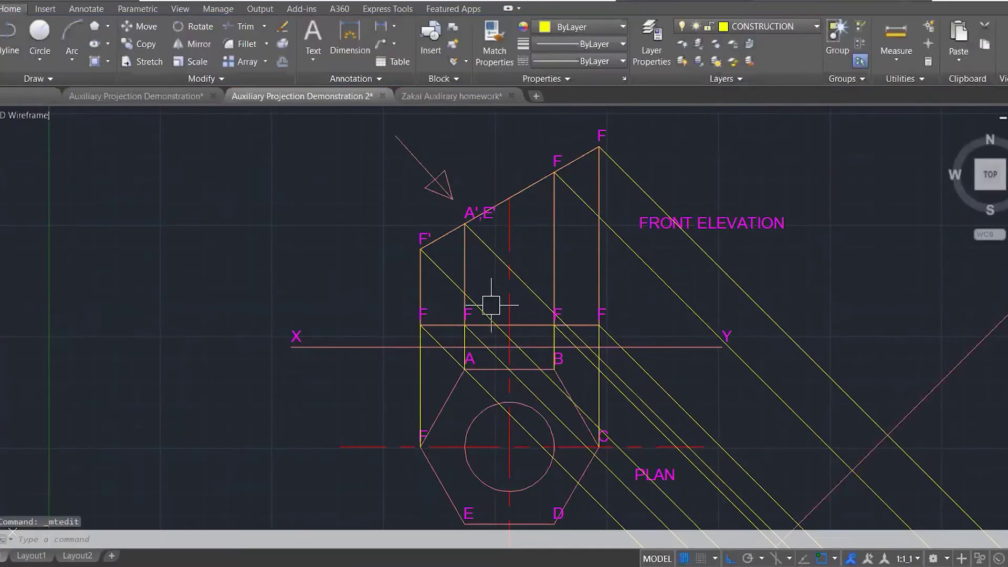
double_click(473, 315)
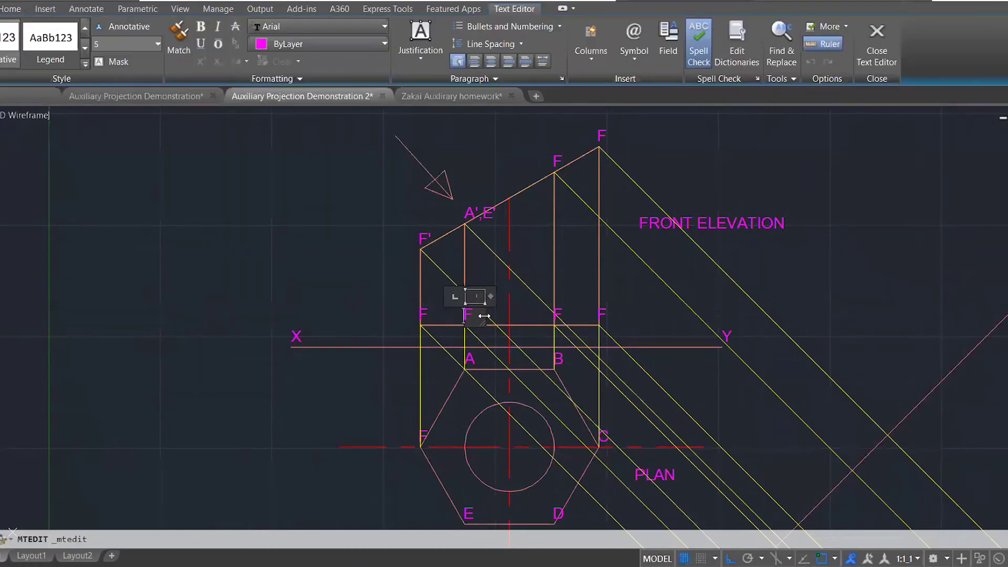
type("A")
left_click(494, 171)
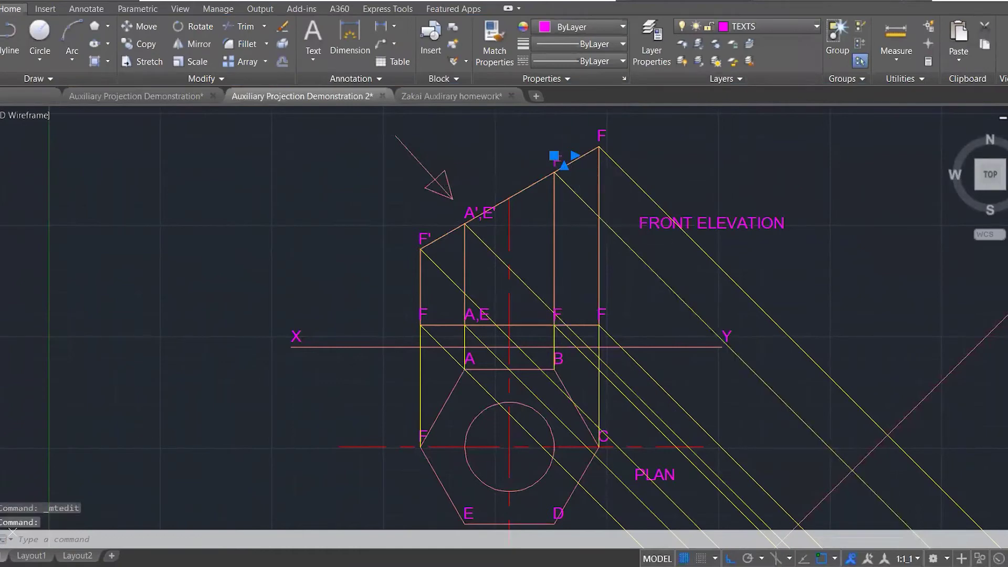
- Rename the labels on the front elevation's third vertical edge as B',D' at the top and B,D at the base
double_click(562, 159)
type("B")
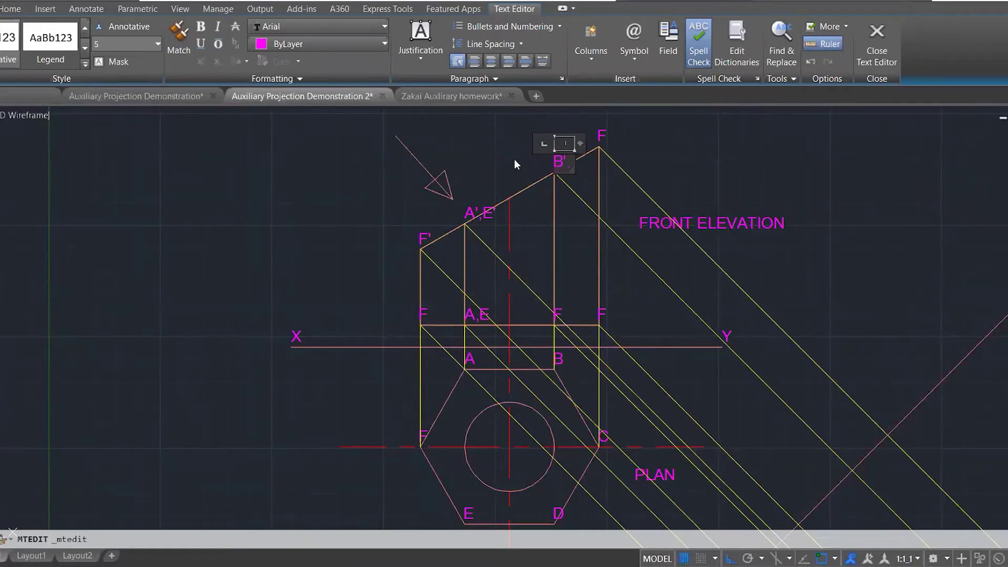
type("',D'")
left_click(578, 196)
double_click(560, 311)
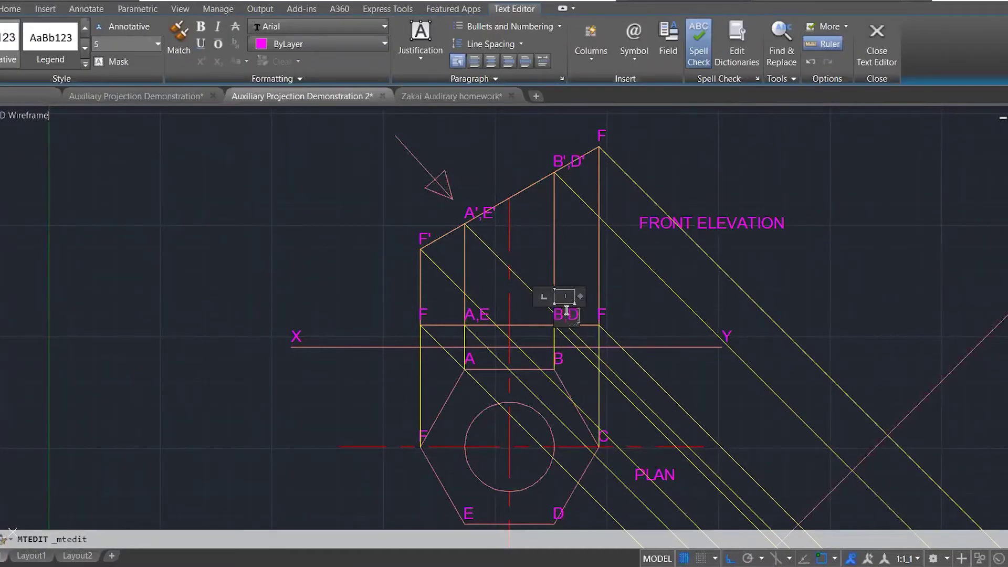
left_click(621, 290)
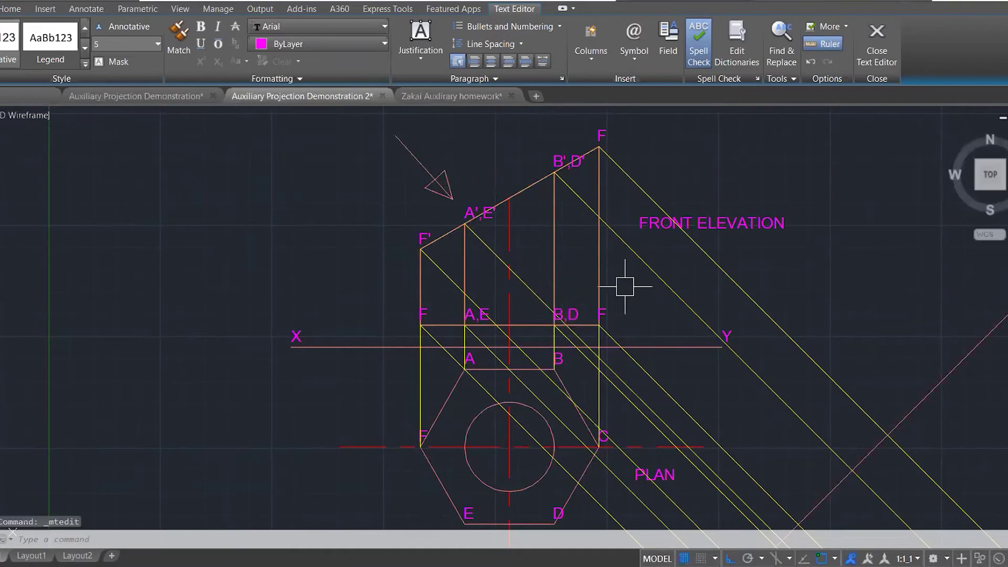
- Rename the labels on the front elevation's tallest vertical edge as C' at the top and C at the base
left_click(602, 133)
double_click(601, 136)
type("C'")
left_click(619, 232)
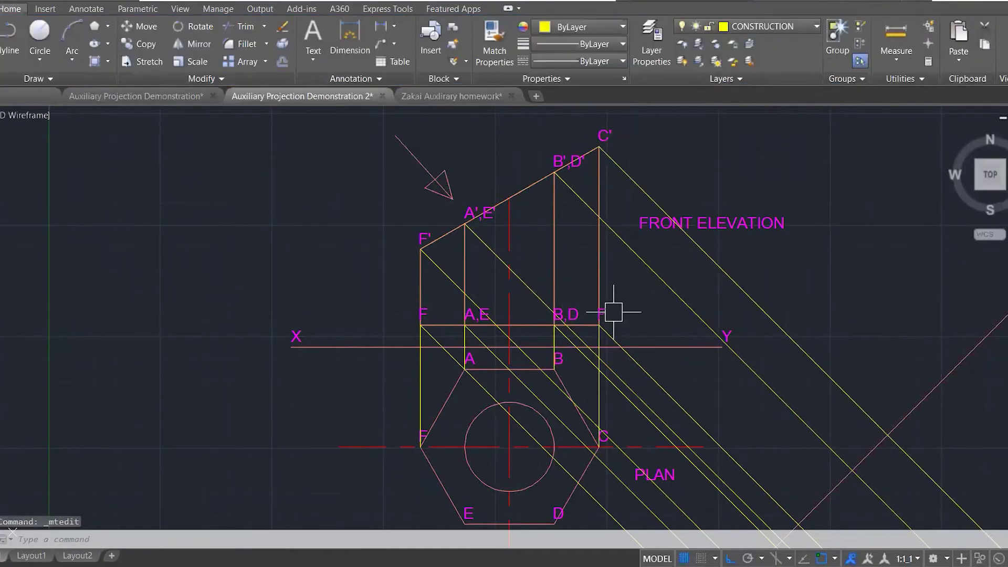
left_click(614, 312)
double_click(610, 310)
type("C")
left_click(752, 272)
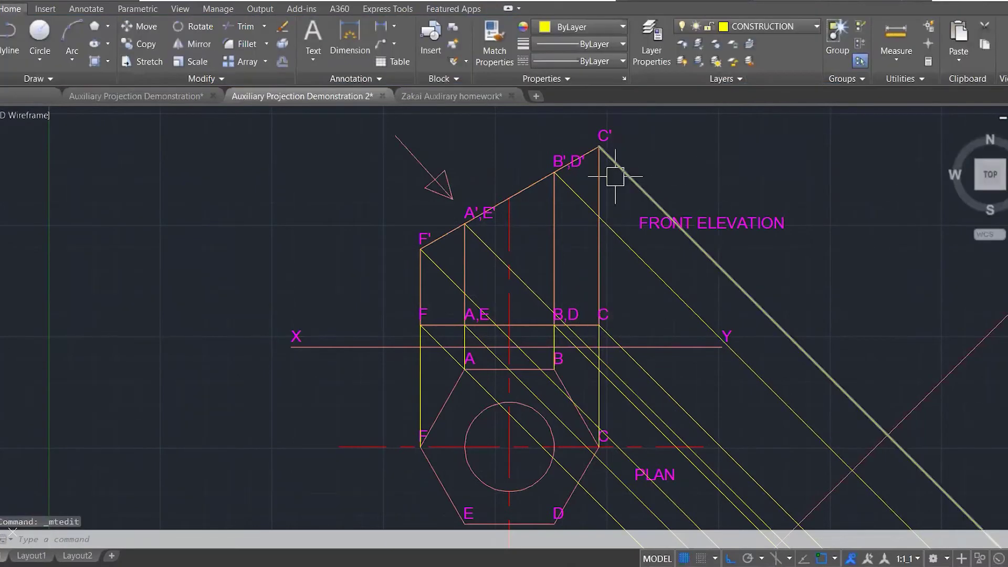
- Extend the projectors that stop short of the offset 45° line up to that line
scroll(492, 184, "down", 4)
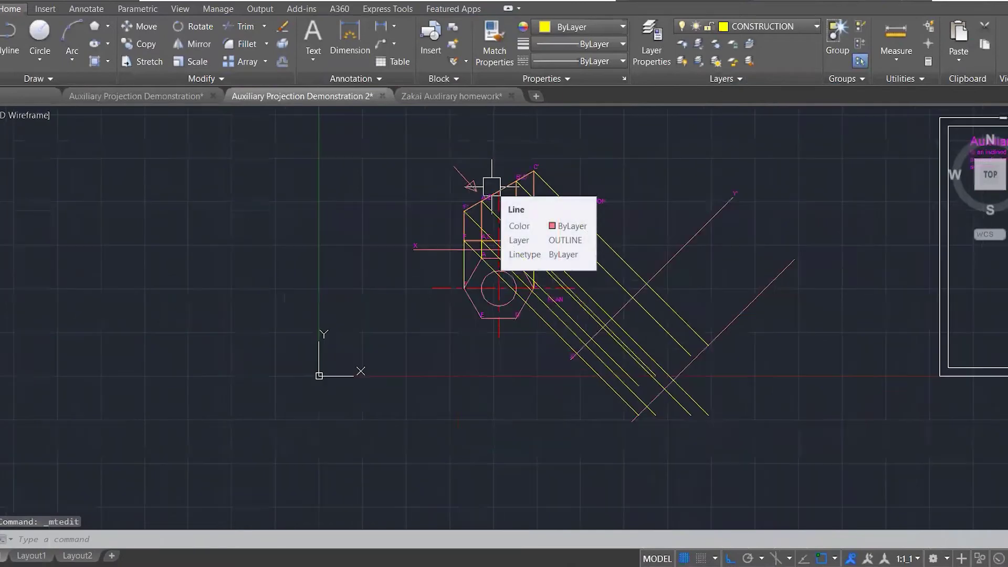
scroll(568, 244, "up", 2)
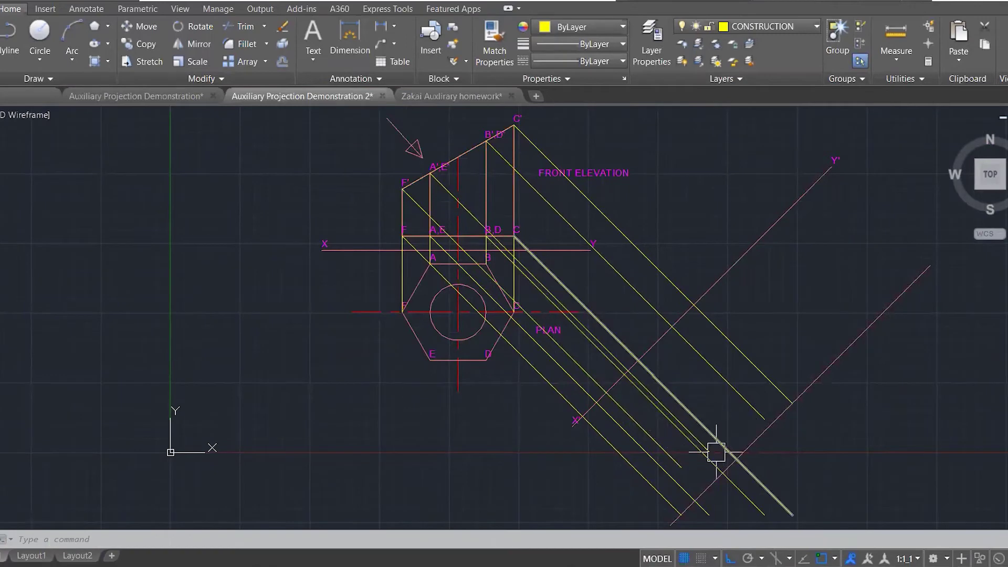
type("ex")
key("Return")
left_click(757, 432)
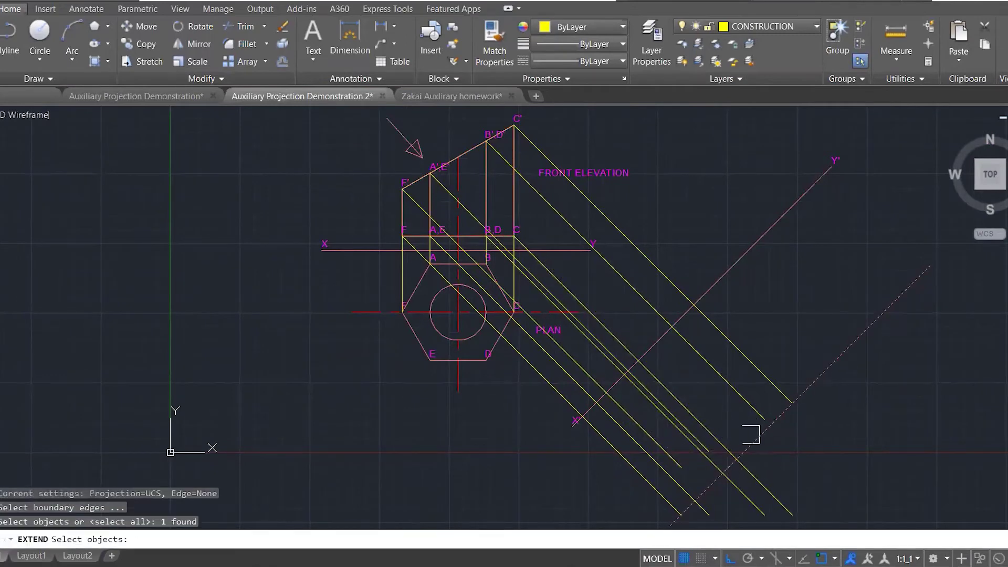
left_click(799, 353)
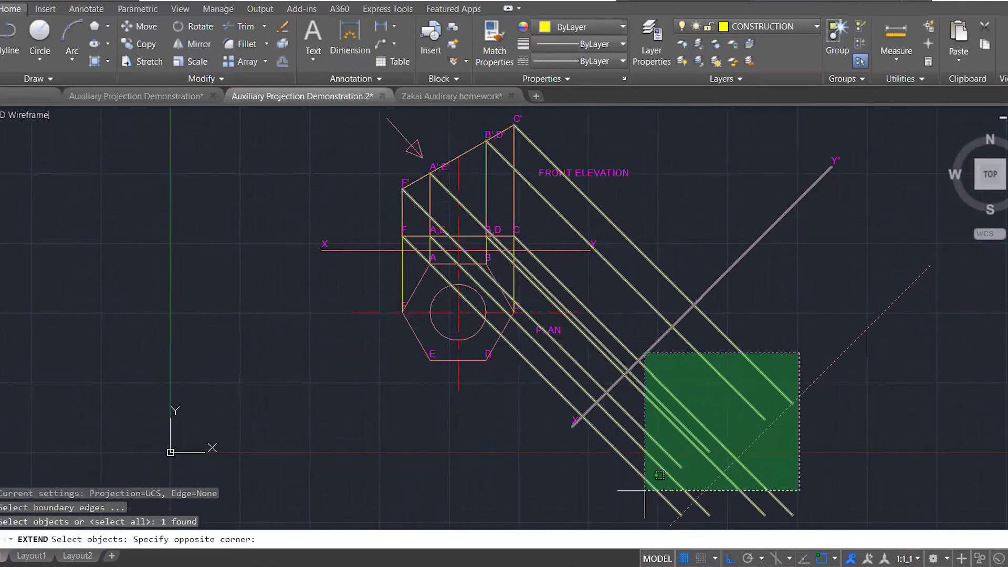
left_click(645, 491)
key("Return")
left_click(695, 447)
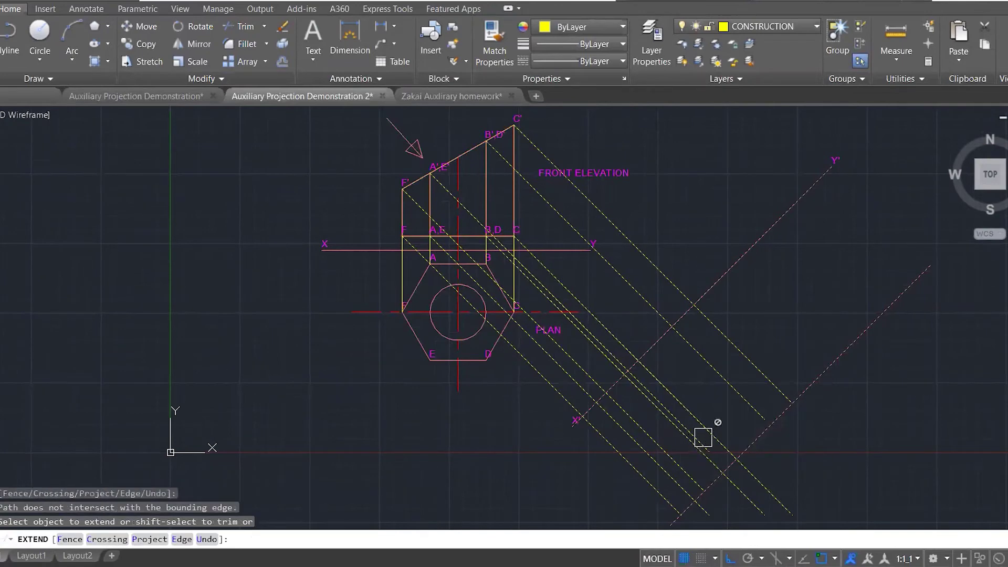
scroll(712, 449, "up", 4)
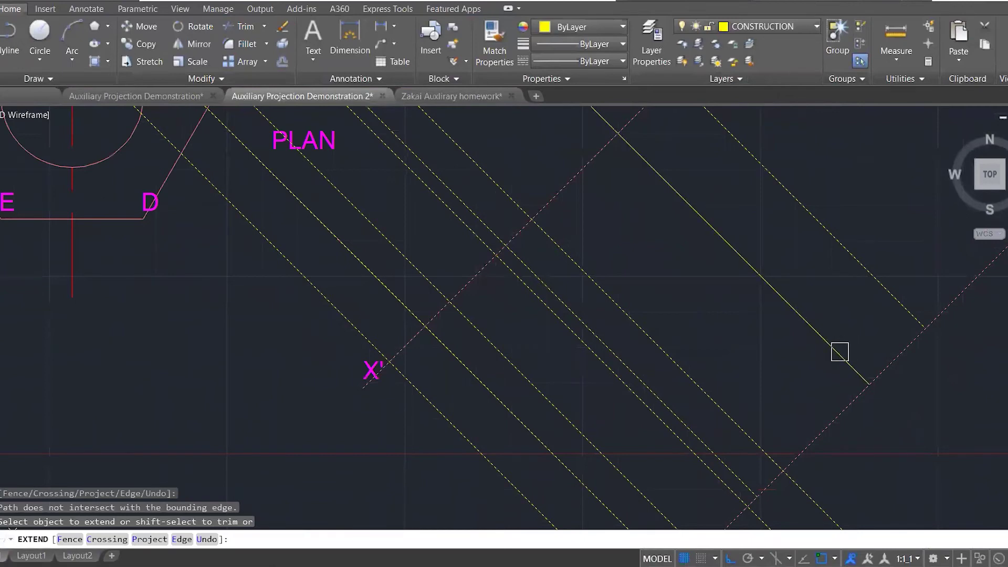
scroll(787, 280, "down", 4)
key("Escape")
key("Escape")
key("Escape")
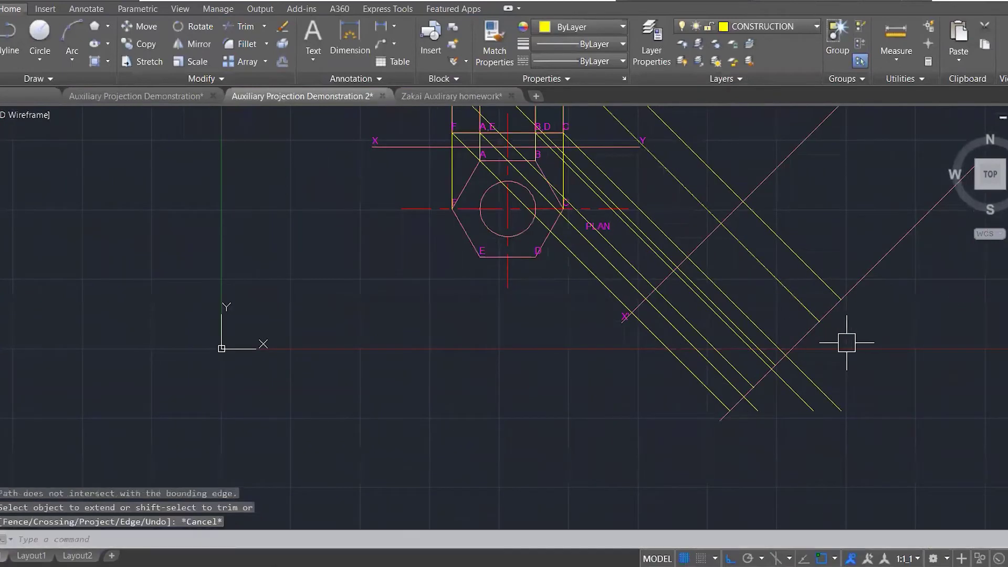
- Trim the projector ends that run past the offset 45° line
type("tr")
key("Return")
left_click(922, 453)
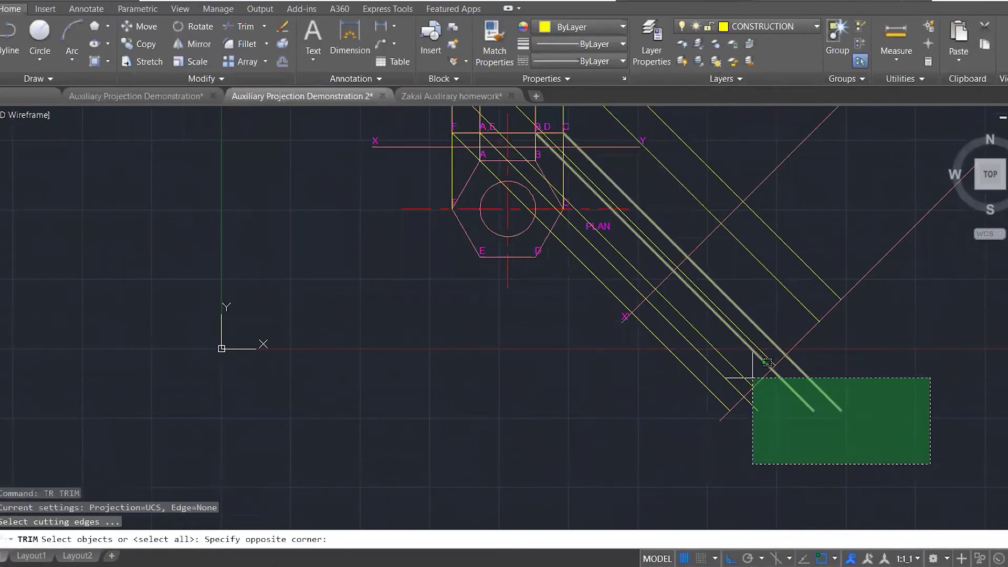
left_click(746, 368)
key("Return")
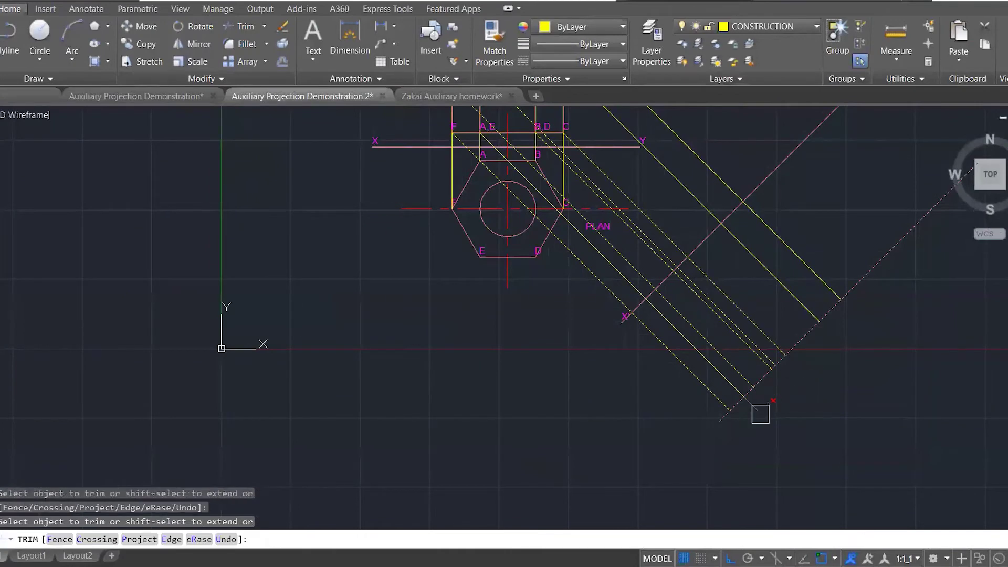
key("Escape")
key("Escape")
key("Escape")
scroll(687, 387, "down", 2)
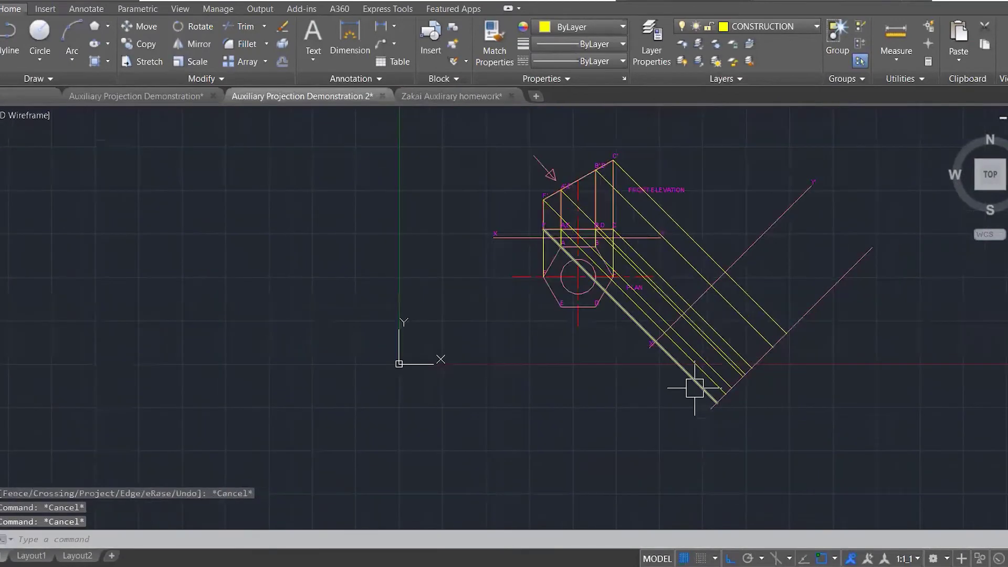
- Make DIMENSIONS the current layer and turn off the CONSTRUCTION layer
scroll(731, 245, "up", 2)
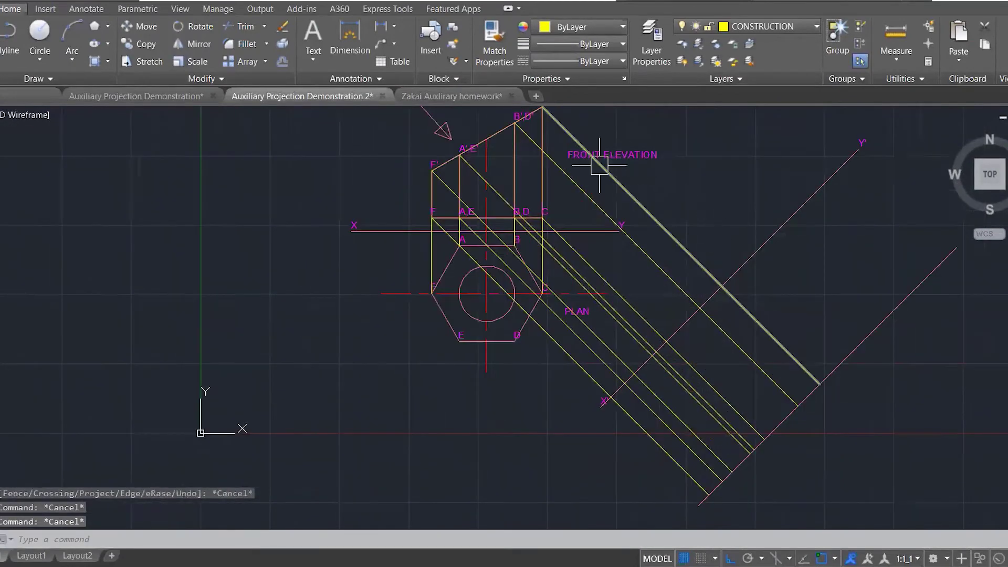
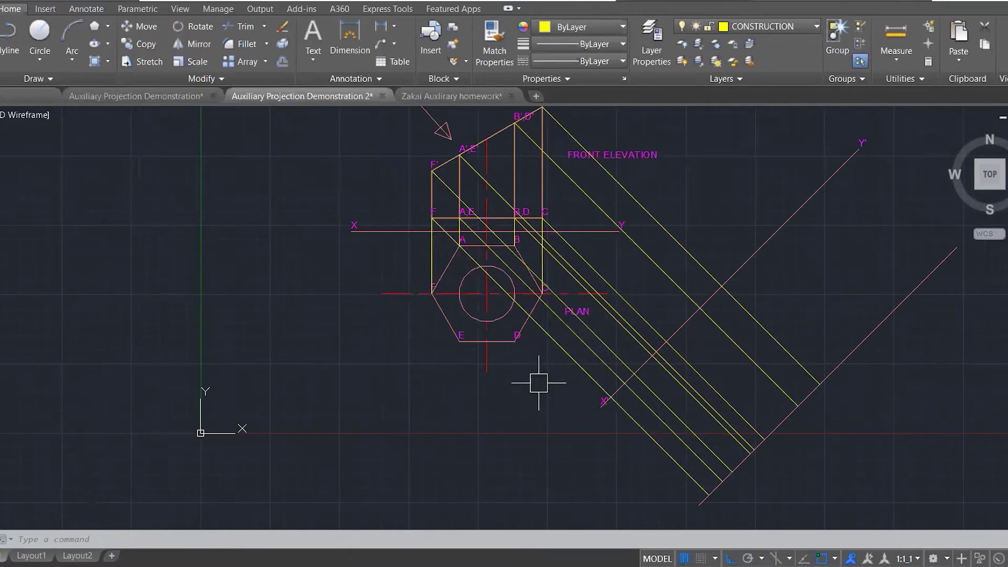
scroll(539, 383, "down", 2)
scroll(547, 240, "up", 2)
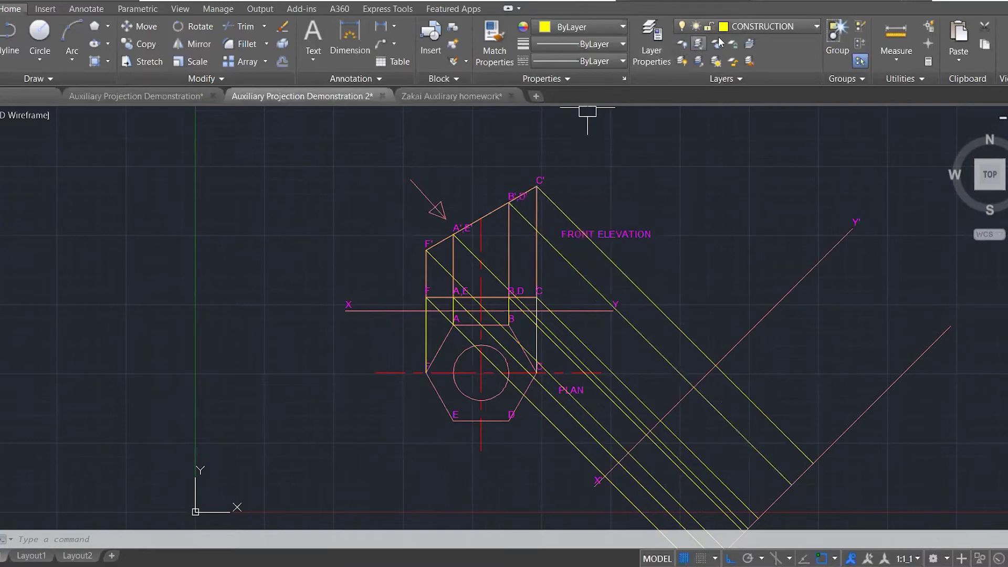
left_click(731, 27)
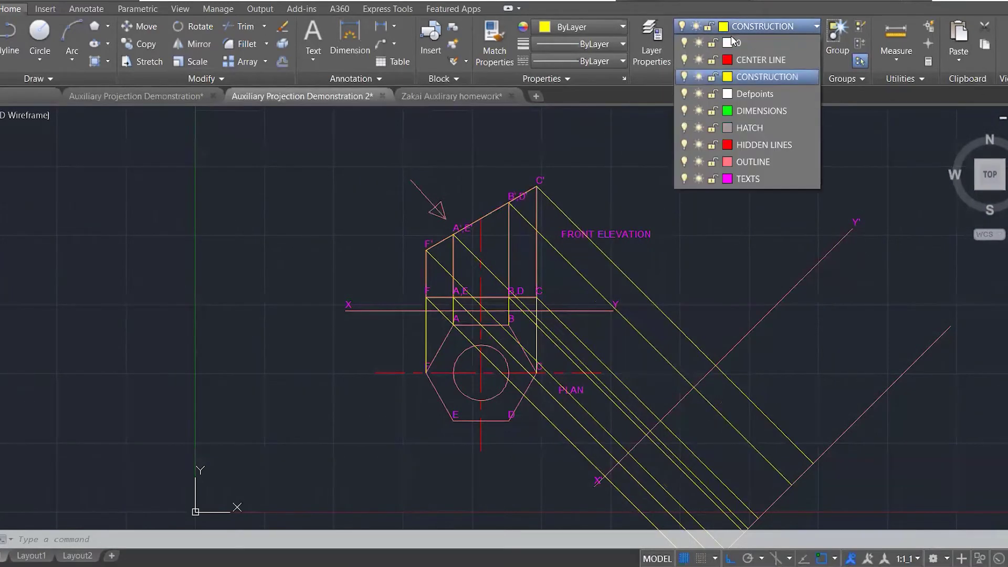
left_click(746, 111)
scroll(524, 400, "up", 4)
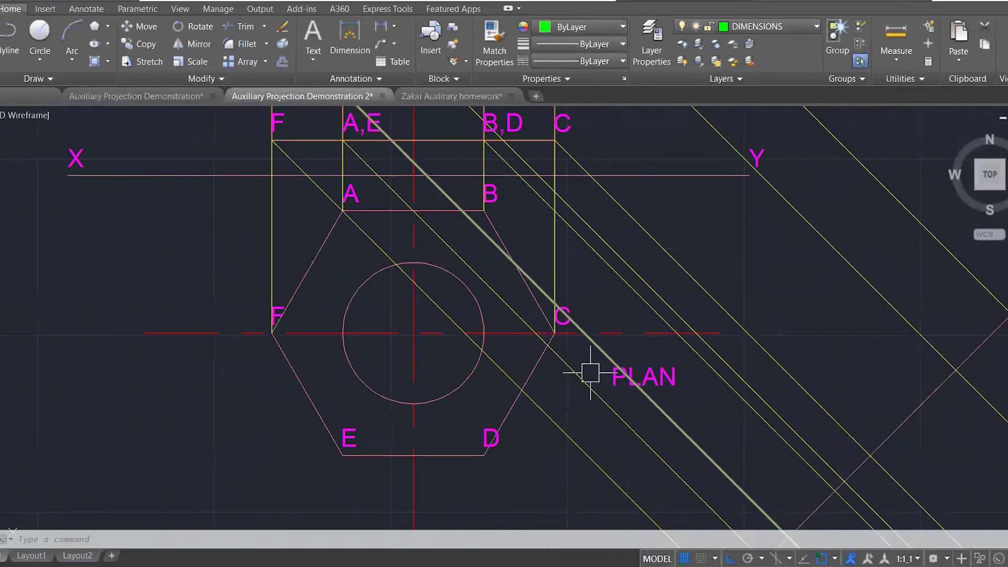
scroll(505, 347, "down", 2)
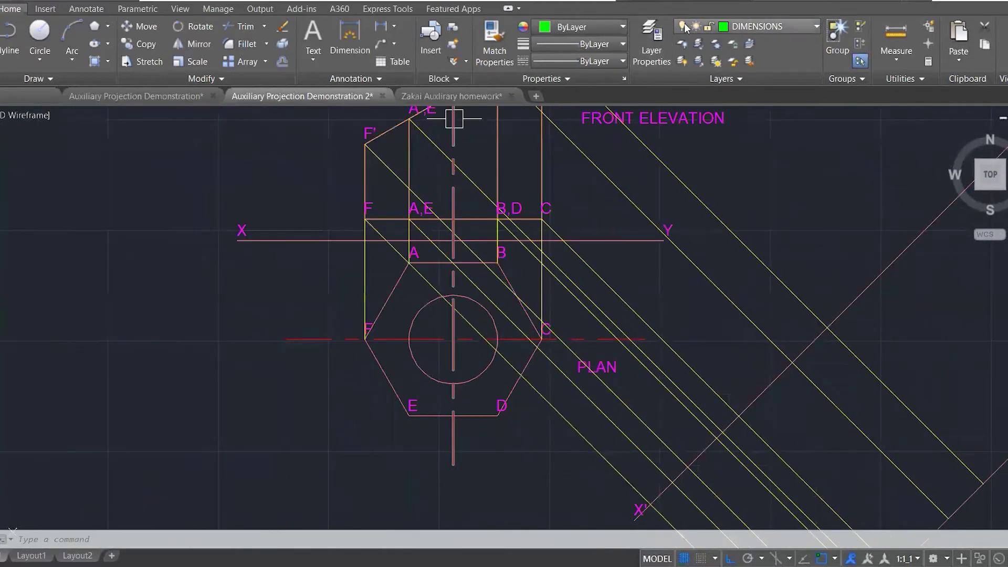
left_click(756, 26)
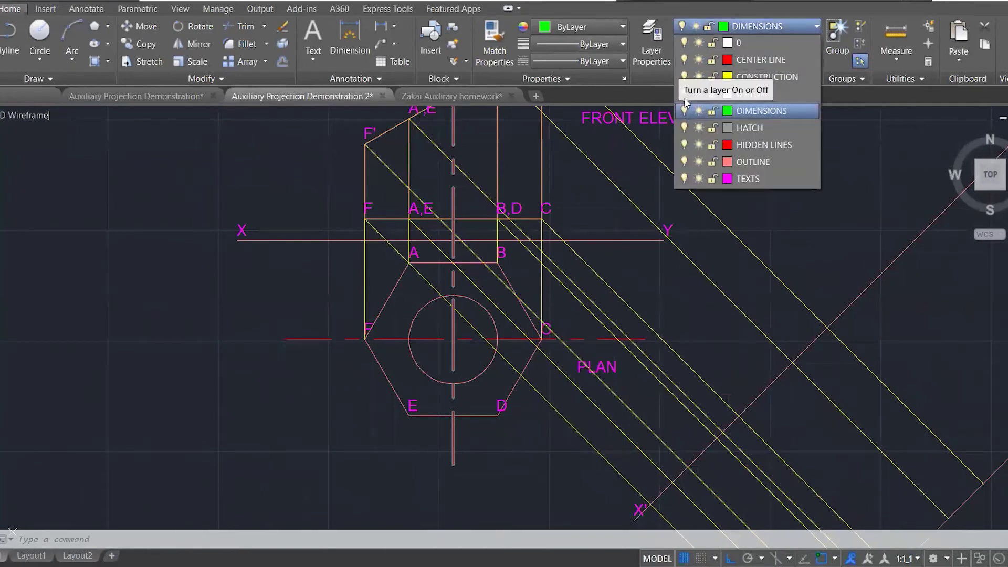
left_click(685, 76)
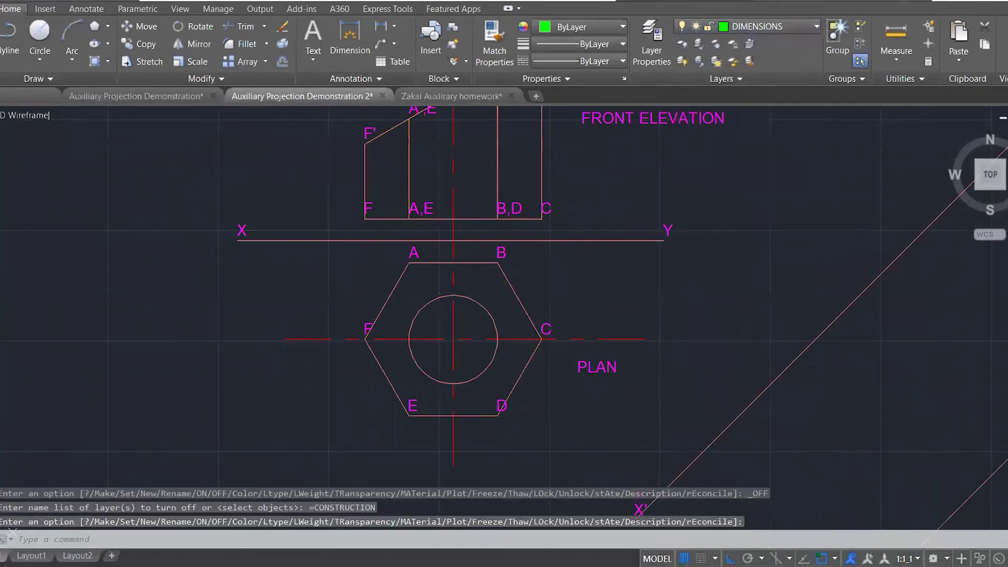
- Dimension the vertical distance from the plan's corner A up to the XY line, placing it beside the corner
type("D")
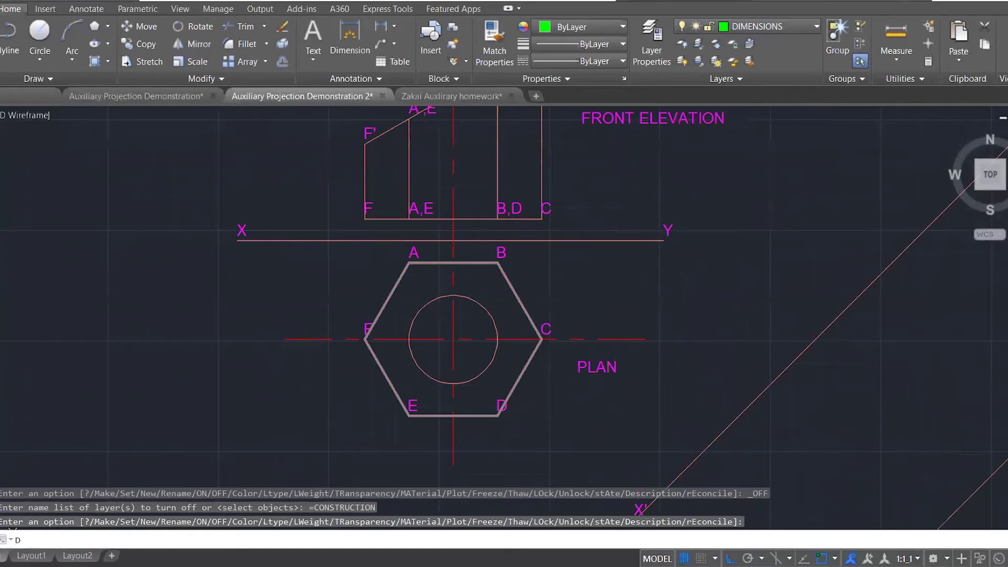
type("IM")
key("Return")
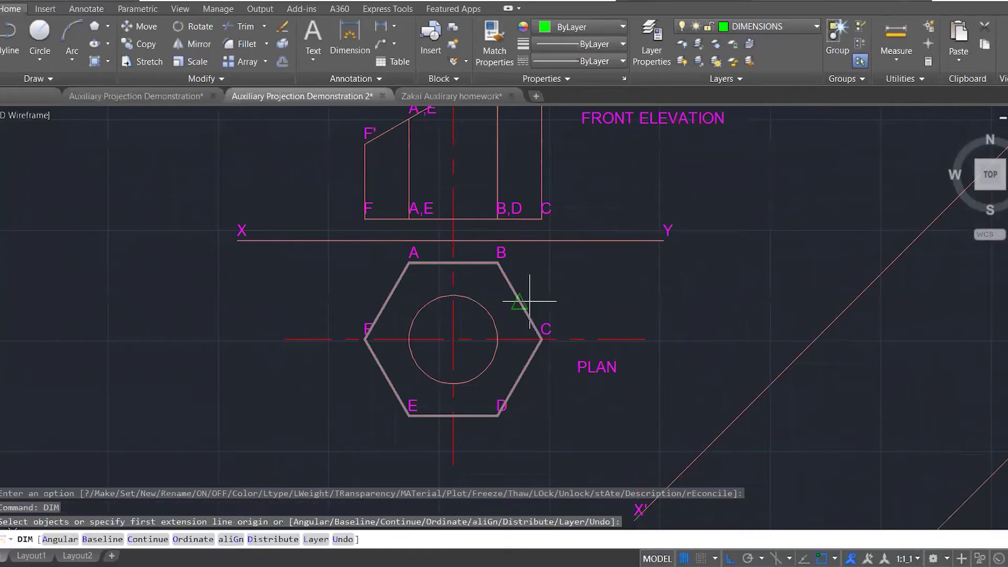
left_click(409, 262)
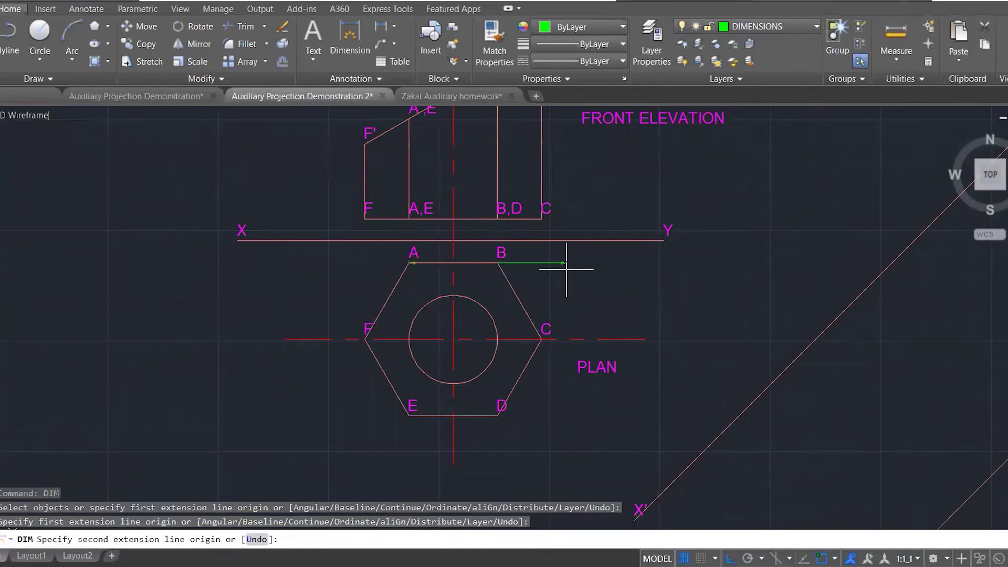
left_click(410, 241)
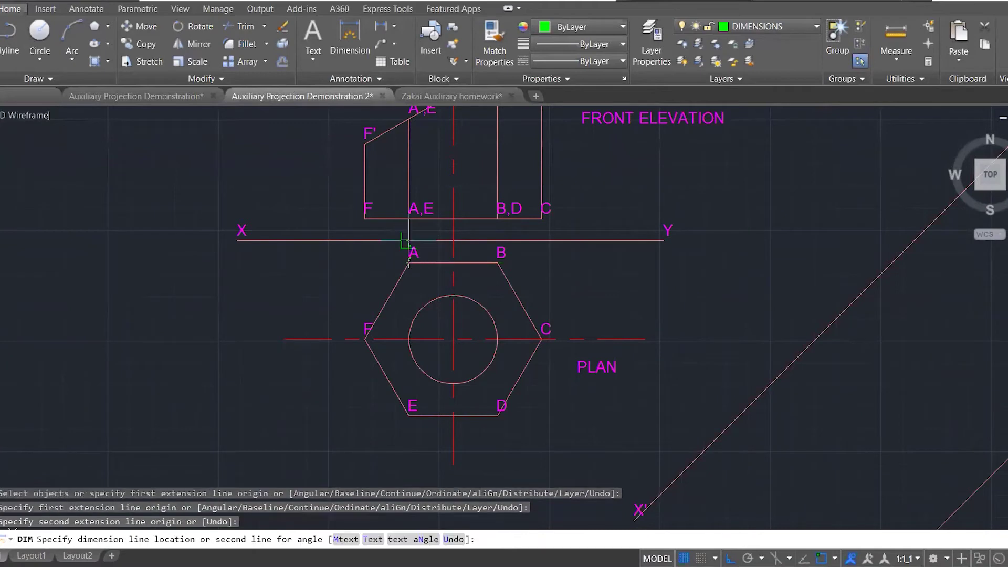
left_click(389, 253)
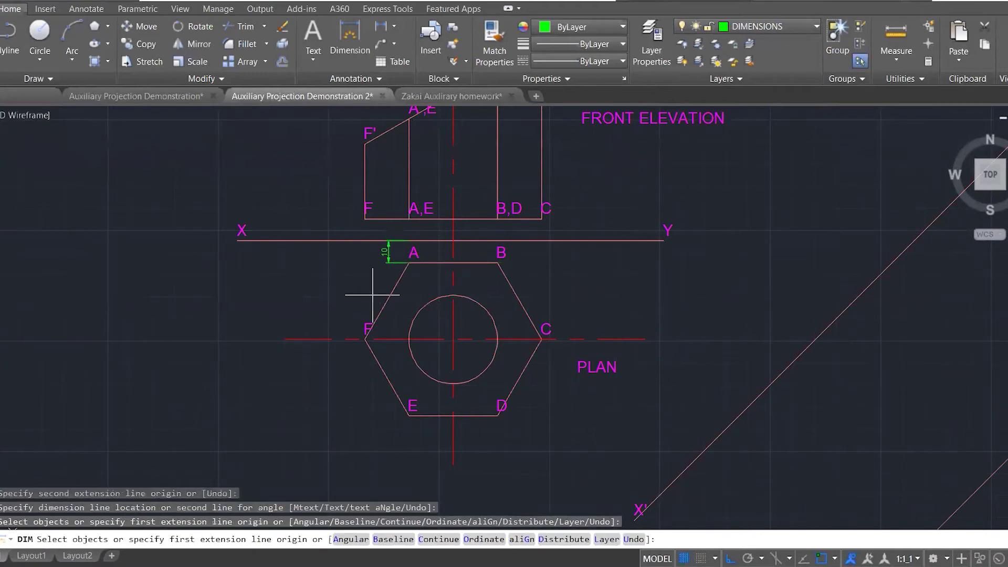
- Dimension the vertical distance from the plan's corner F up to the XY line, placing it outside the first dimension
left_click(365, 339)
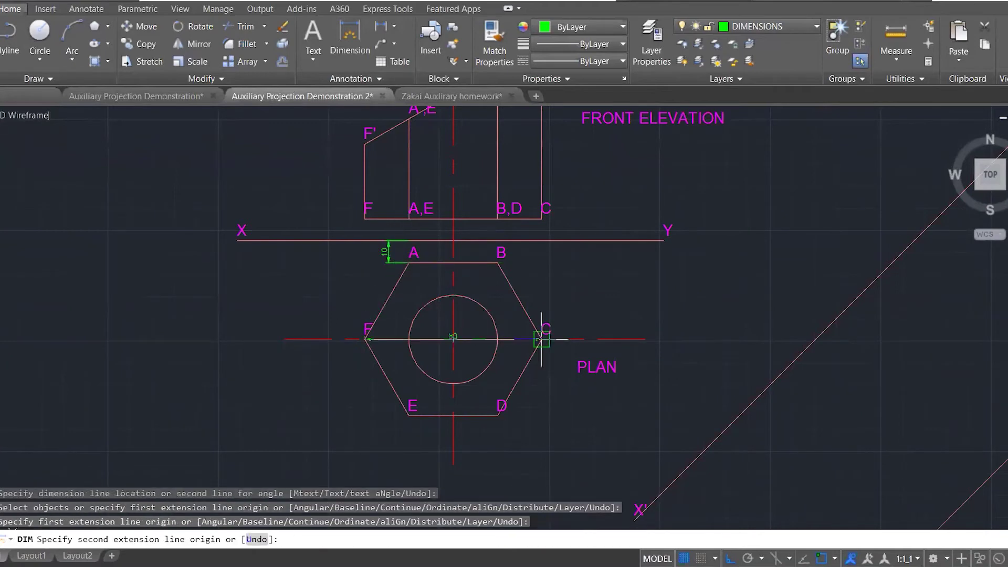
left_click(365, 241)
left_click(342, 245)
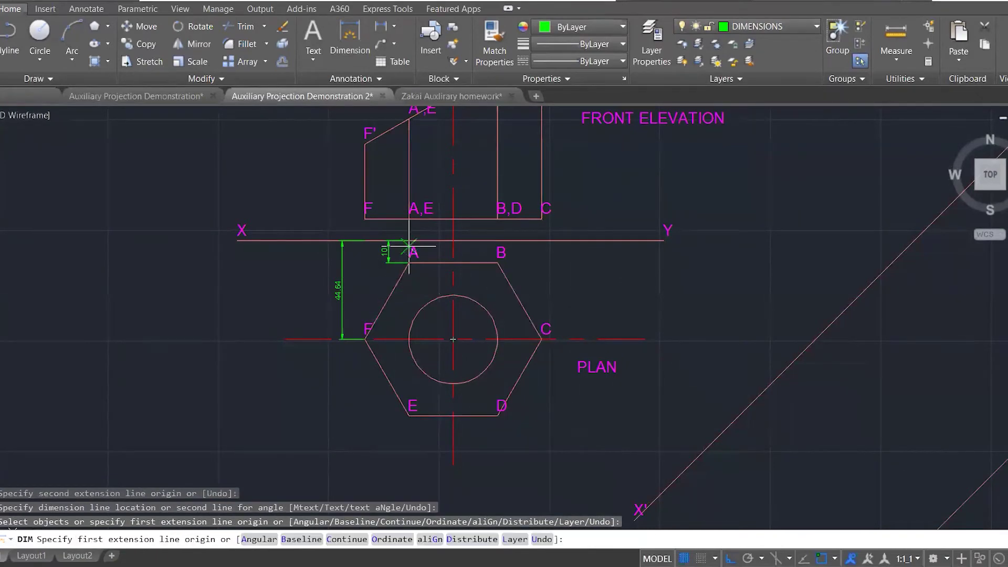
- Dimension the vertical distance from the plan's corner E up to the XY line, placing it outside the other two dimensions
left_click(409, 416)
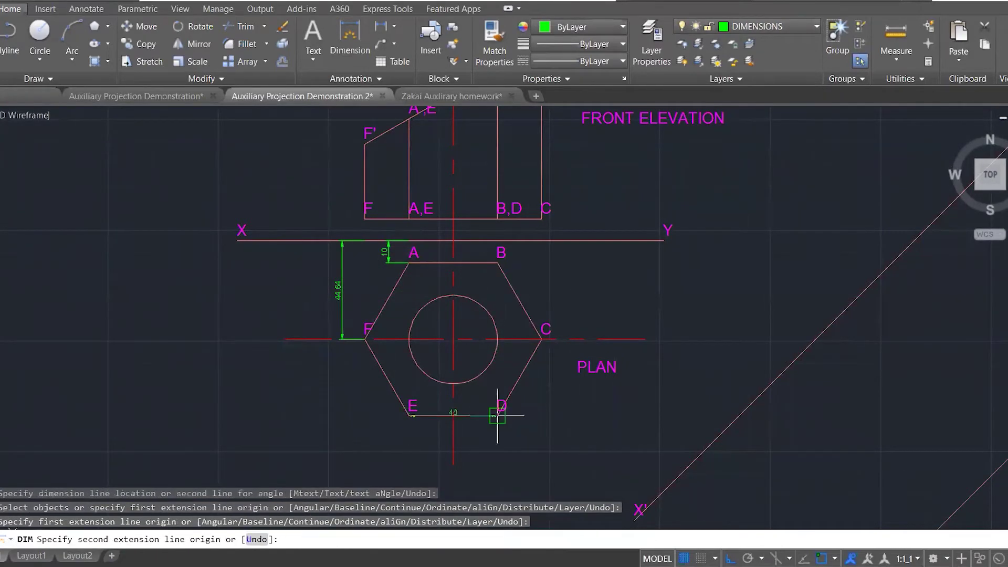
left_click(409, 240)
left_click(313, 281)
left_click(341, 281)
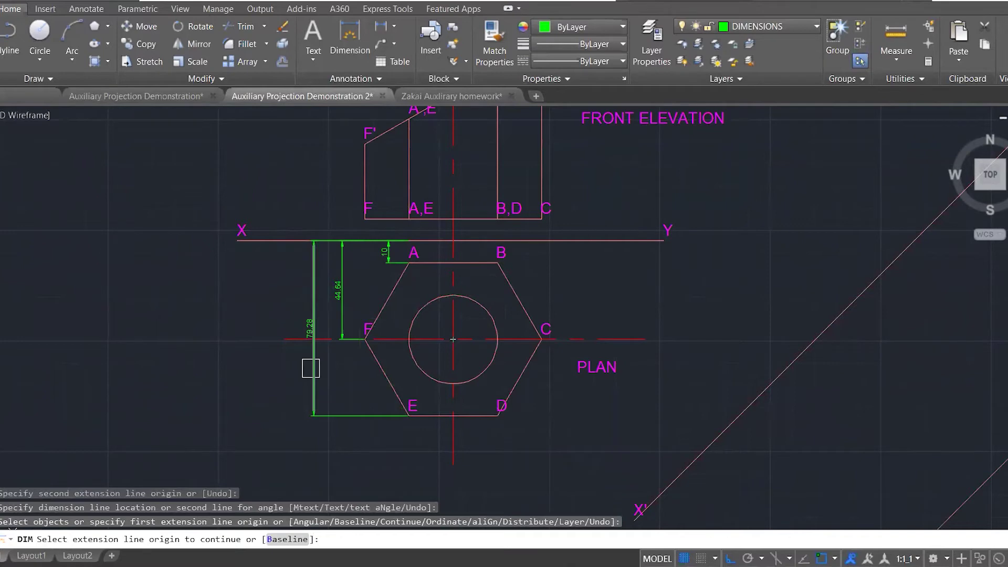
key("Escape")
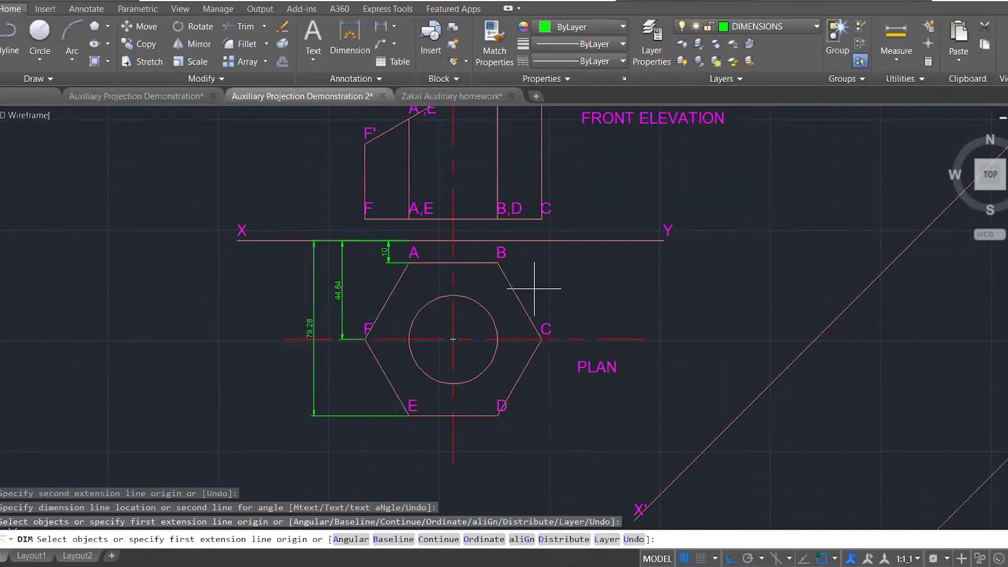
key("Escape")
- Offset the X'Y' line by 10 on the side away from the plan and front elevation
scroll(583, 302, "down", 4)
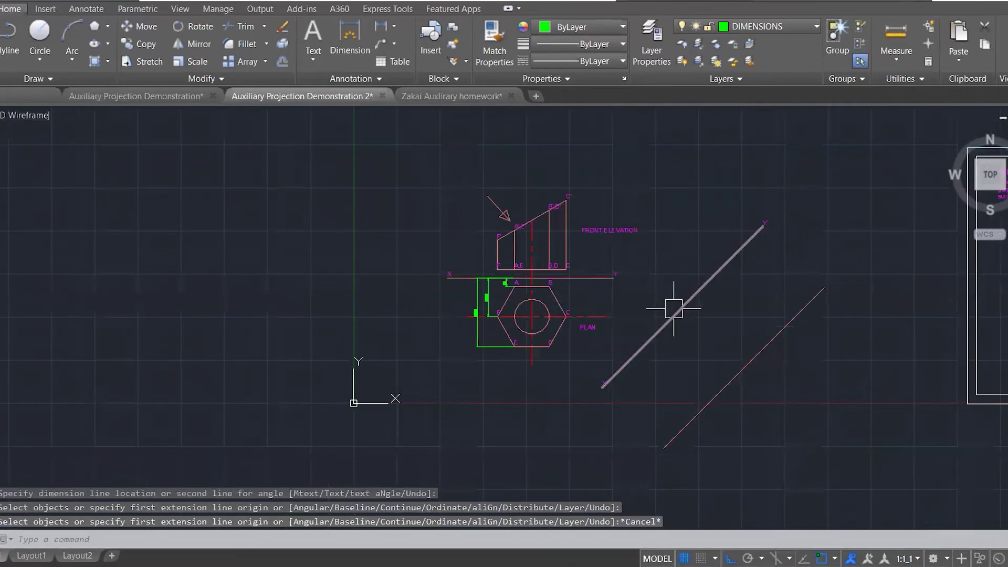
scroll(674, 308, "up", 2)
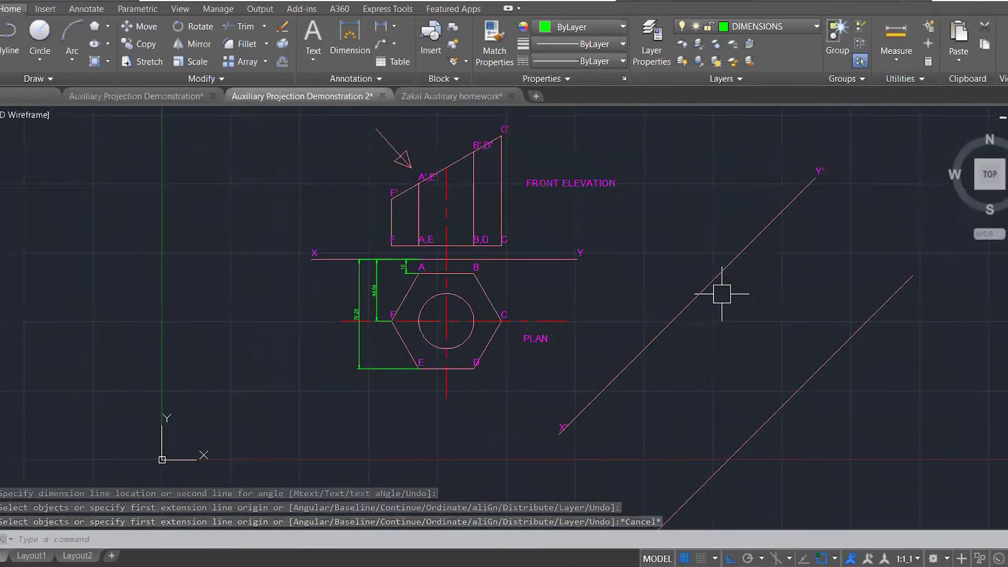
type("o")
key("Return")
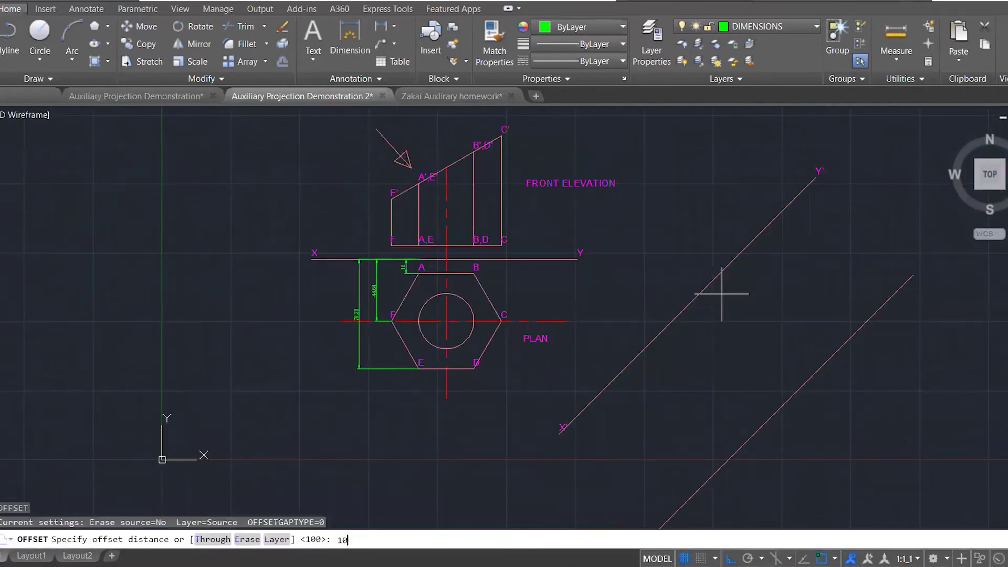
type("10")
key("Return")
left_click(678, 313)
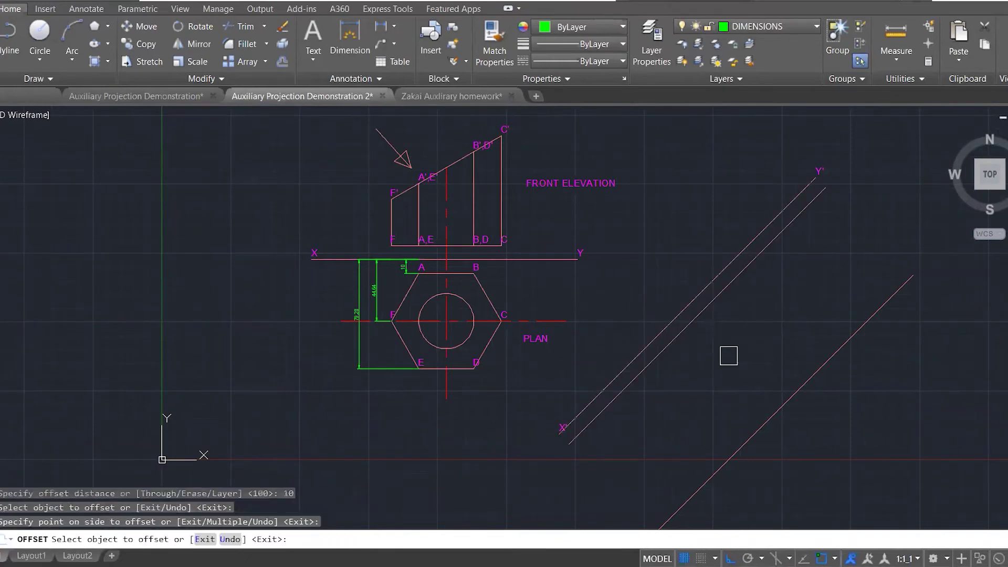
left_click(725, 355)
key("Escape")
key("Escape")
key("Escape")
- Offset the X'Y' line by 44 on the side away from the plan and front elevation
type("o")
key("Return")
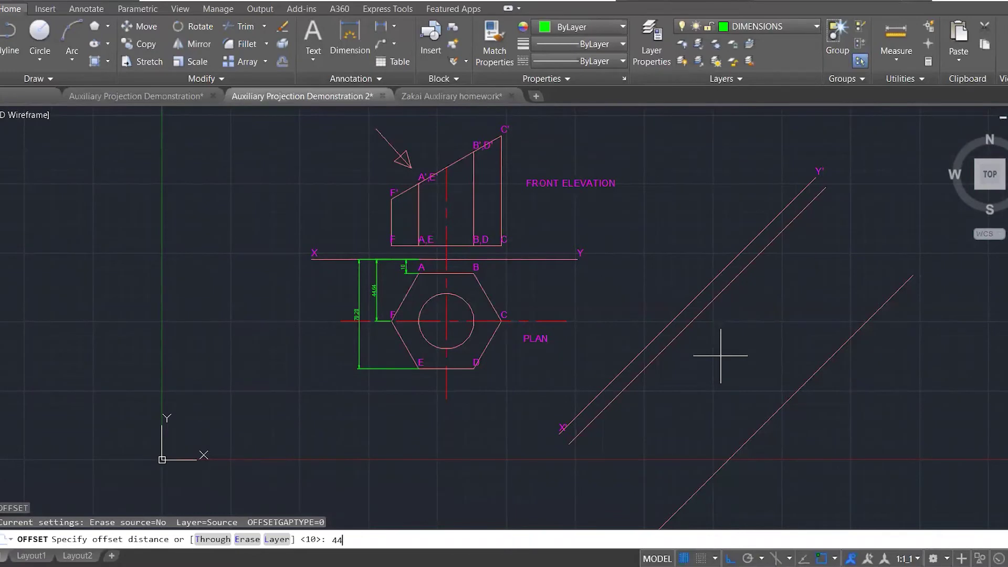
key("Return")
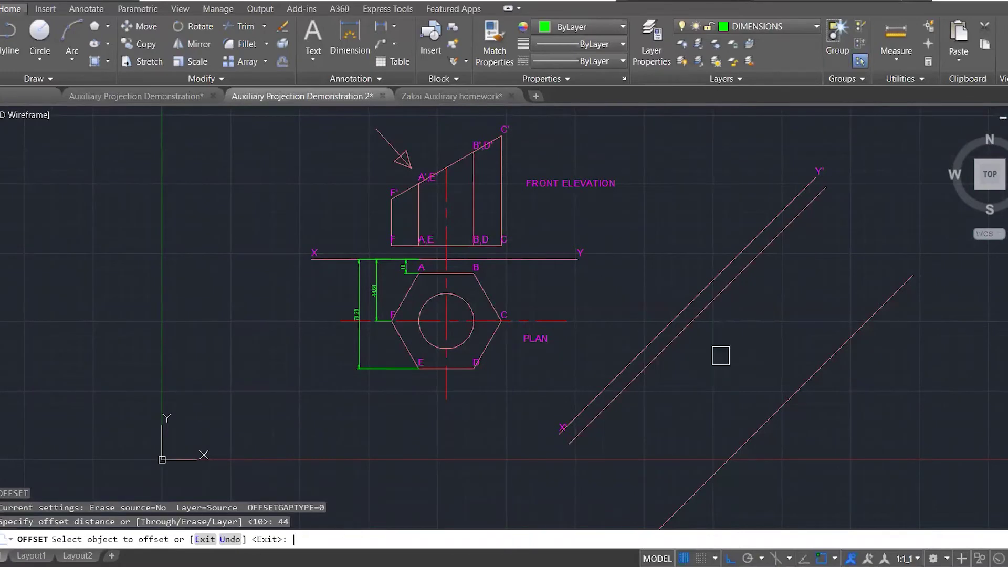
left_click(692, 302)
left_click(776, 353)
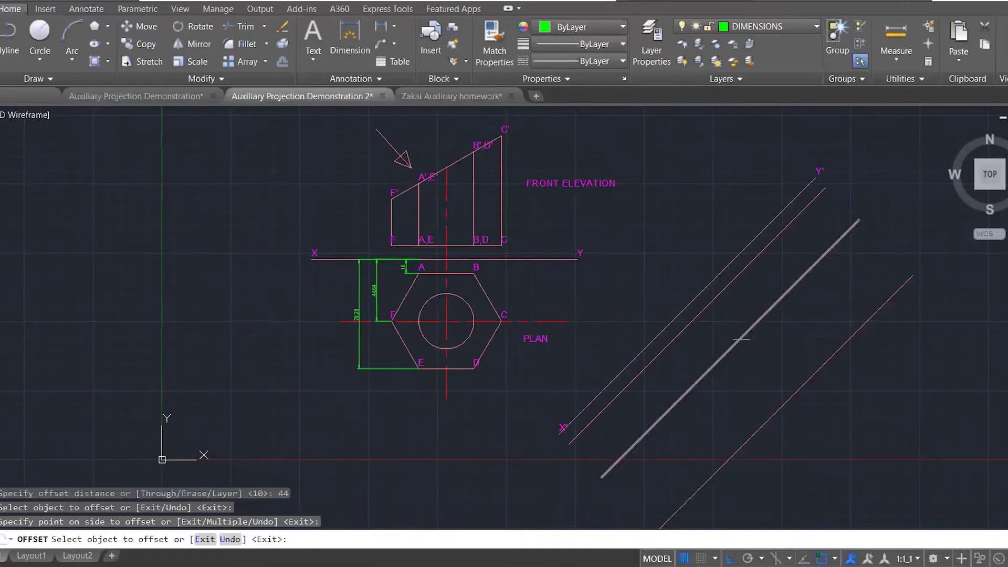
key("Escape")
key("Escape")
key("Escape")
- Offset the X'Y' line by 79 on the same side and erase the older, outermost parallel line
type("o")
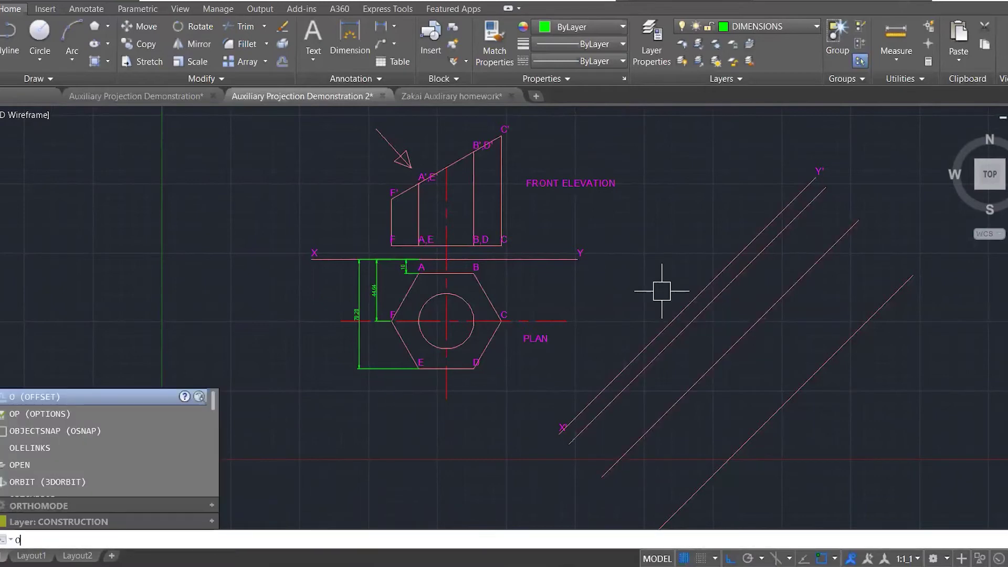
key("Return")
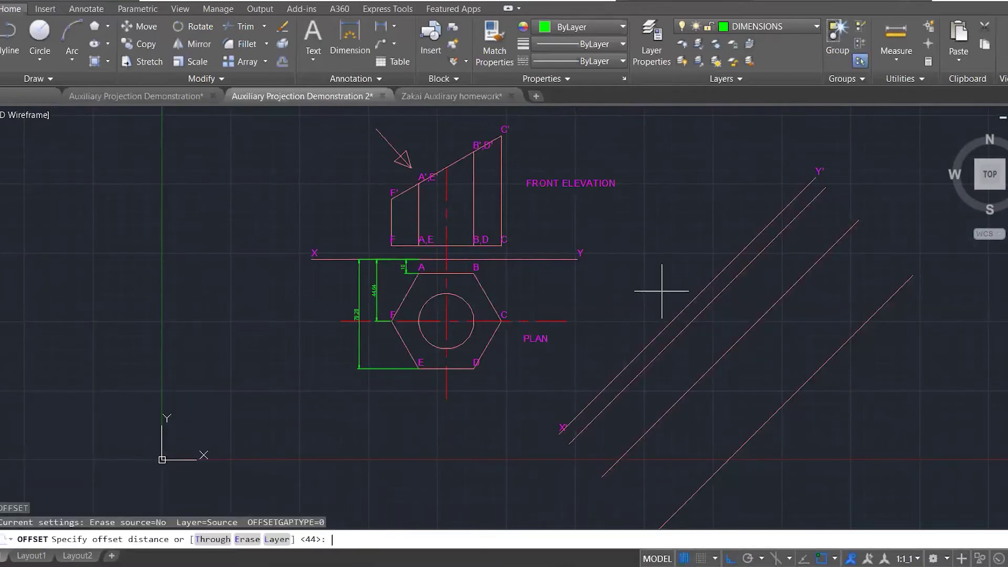
type("79")
key("Return")
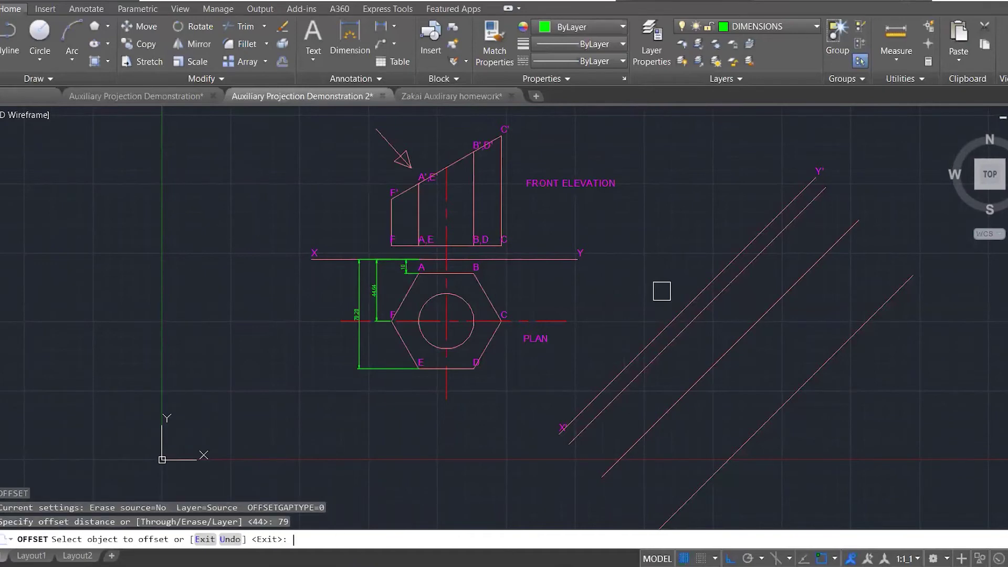
left_click(662, 321)
left_click(792, 369)
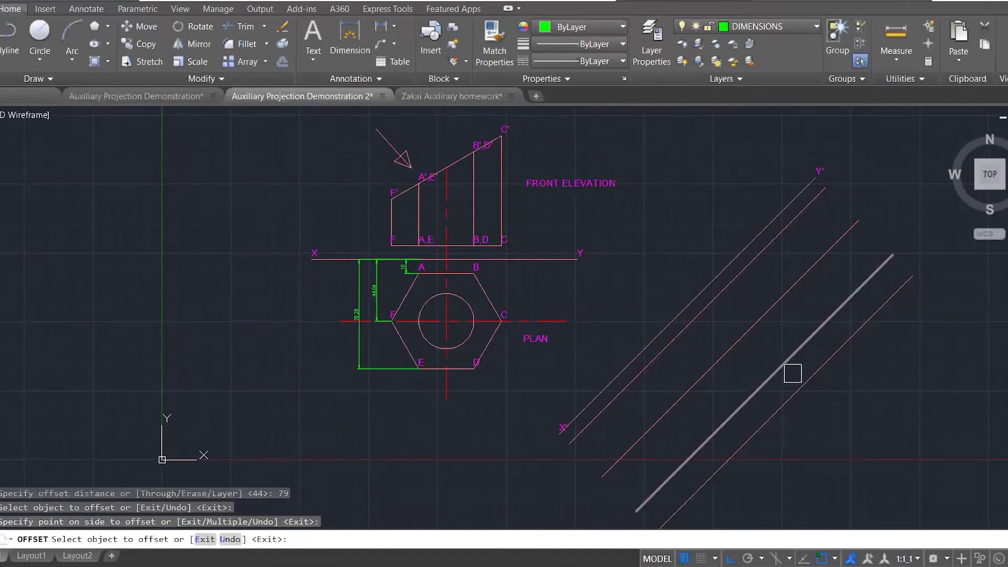
key("Escape")
left_click(819, 377)
key("Delete")
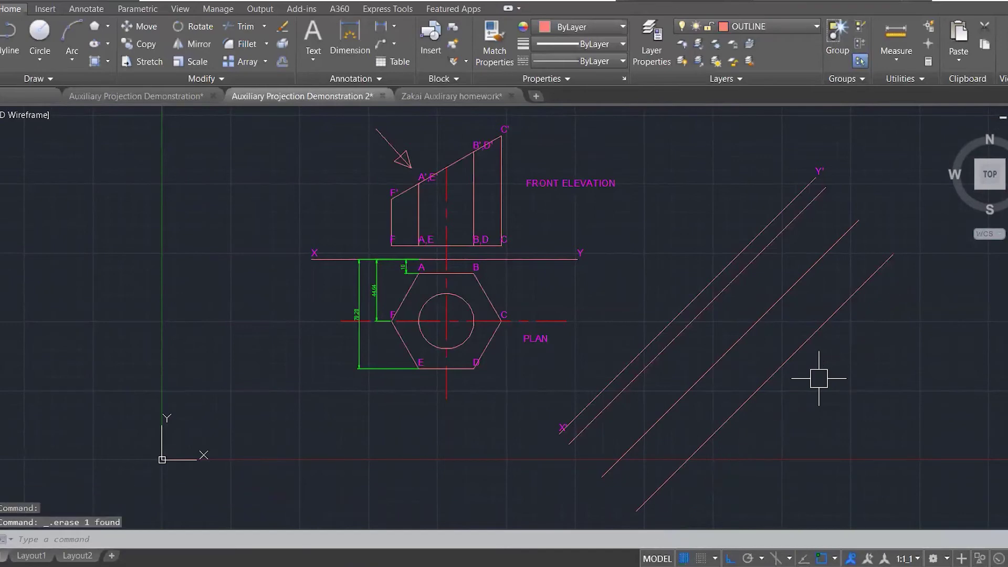
- Move the three offset parallel lines to the CONSTRUCTION layer and turn that layer on
left_click(799, 343)
left_click(783, 296)
left_click(762, 261)
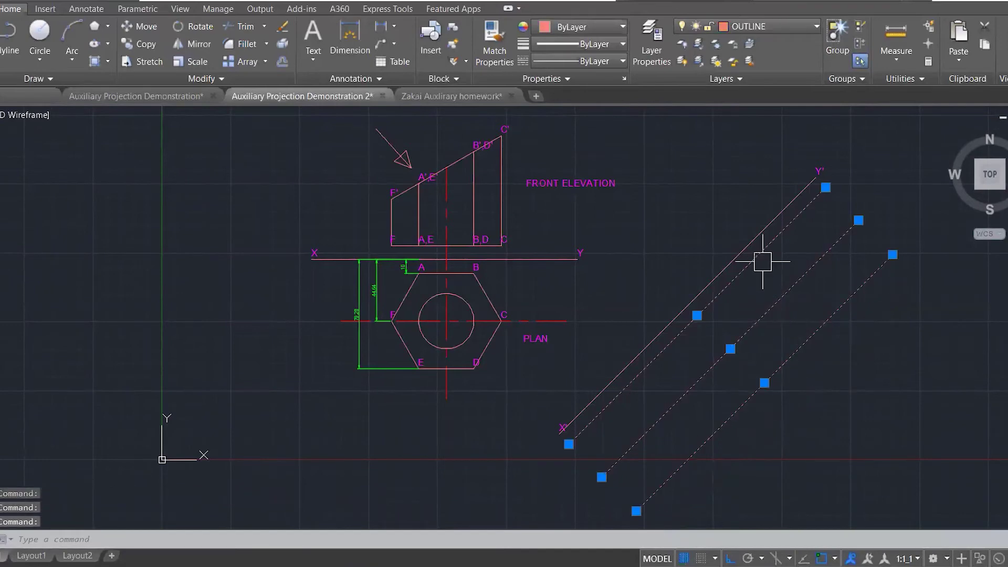
left_click(791, 22)
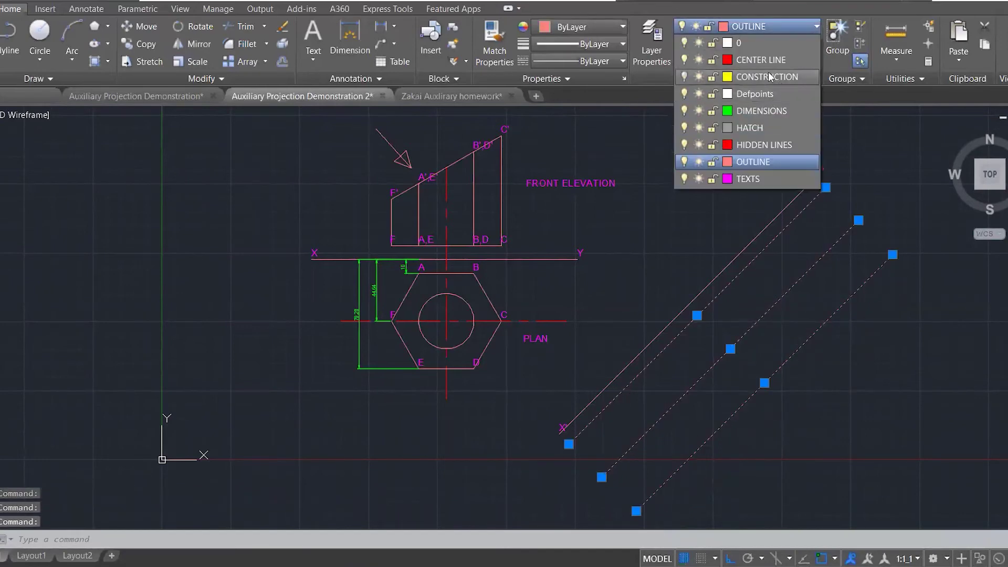
left_click(768, 77)
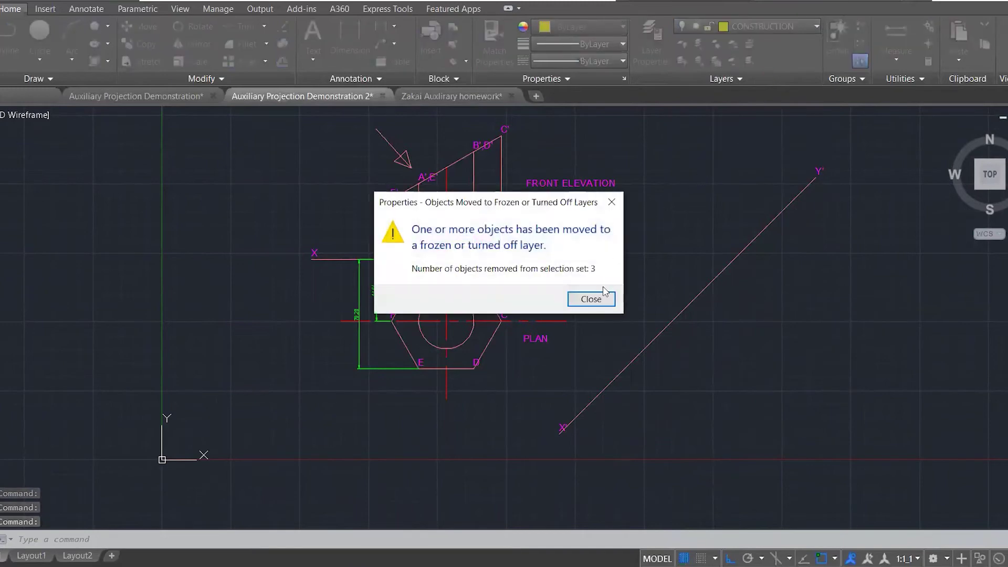
left_click(592, 299)
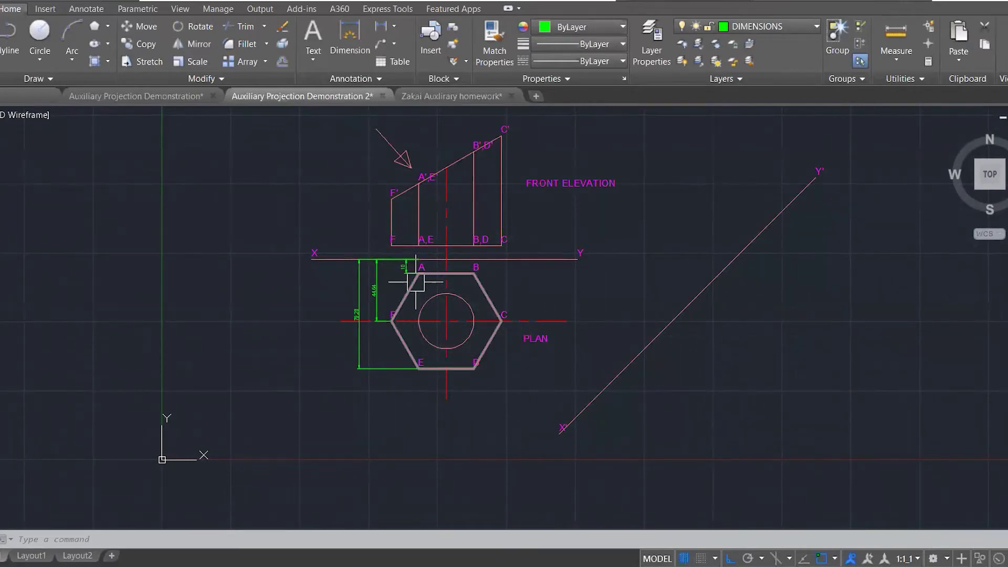
left_click(742, 26)
left_click(685, 77)
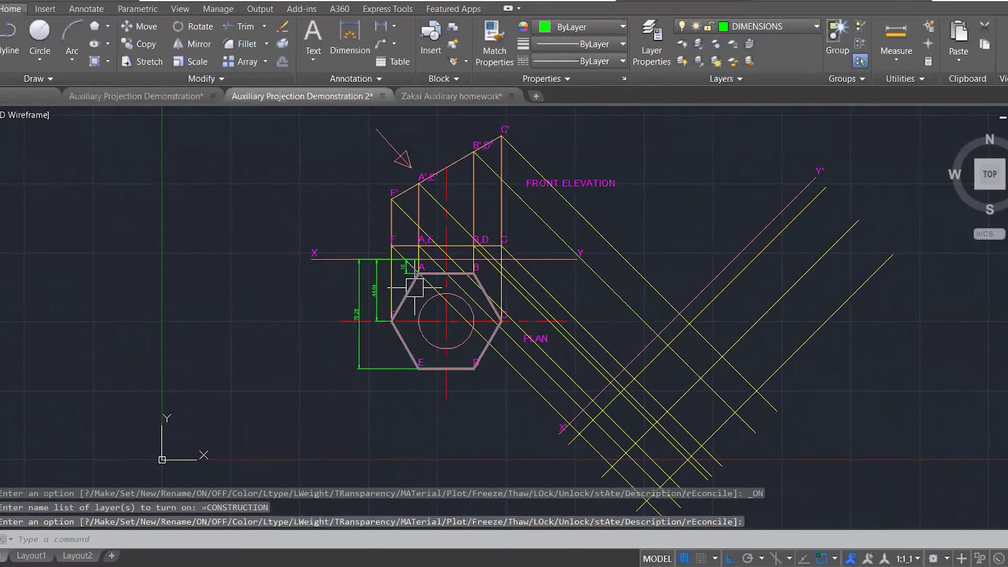
- Move the offset line nearest X'Y' to the DIMENSIONS layer
left_click(763, 269)
left_click(760, 264)
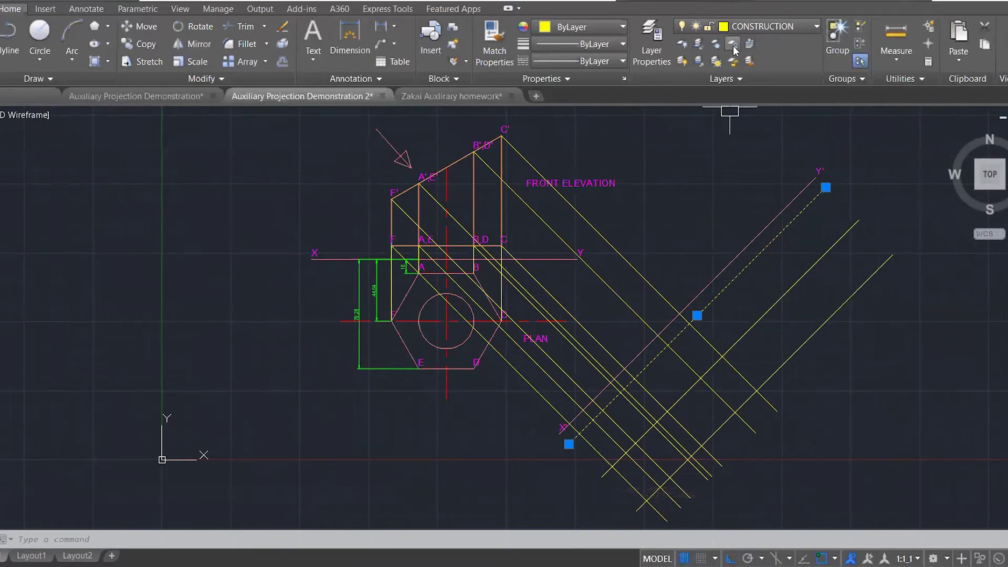
left_click(761, 26)
left_click(751, 108)
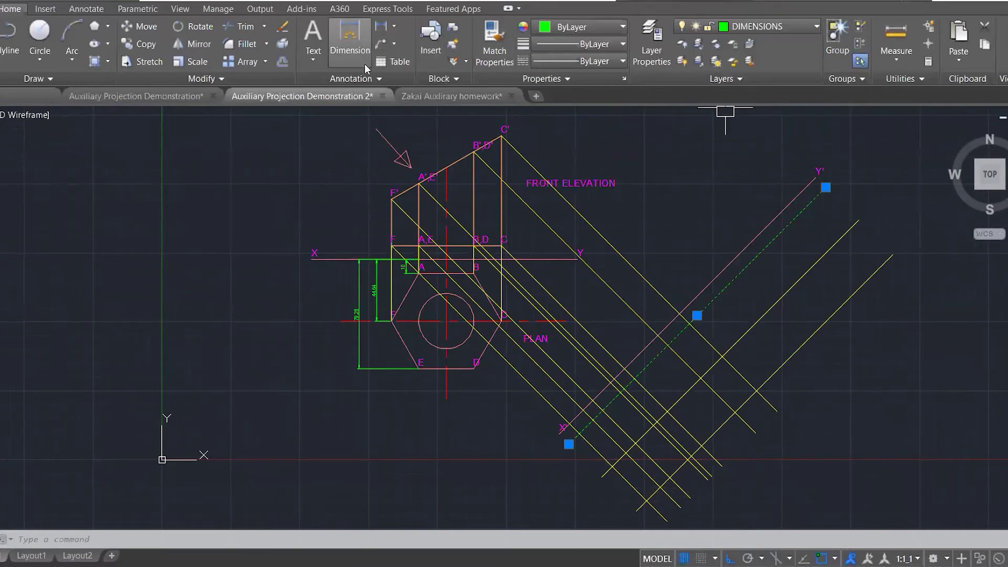
- Add an aligned dimension from the Y' end to the end of the nearest offset line, placing it beyond the line ends
left_click(395, 29)
left_click(417, 77)
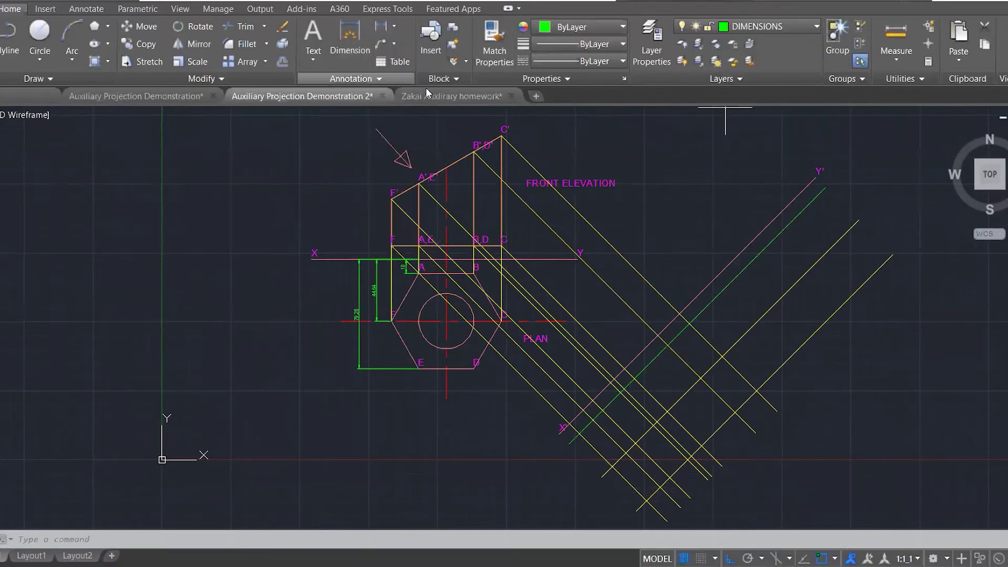
left_click(816, 177)
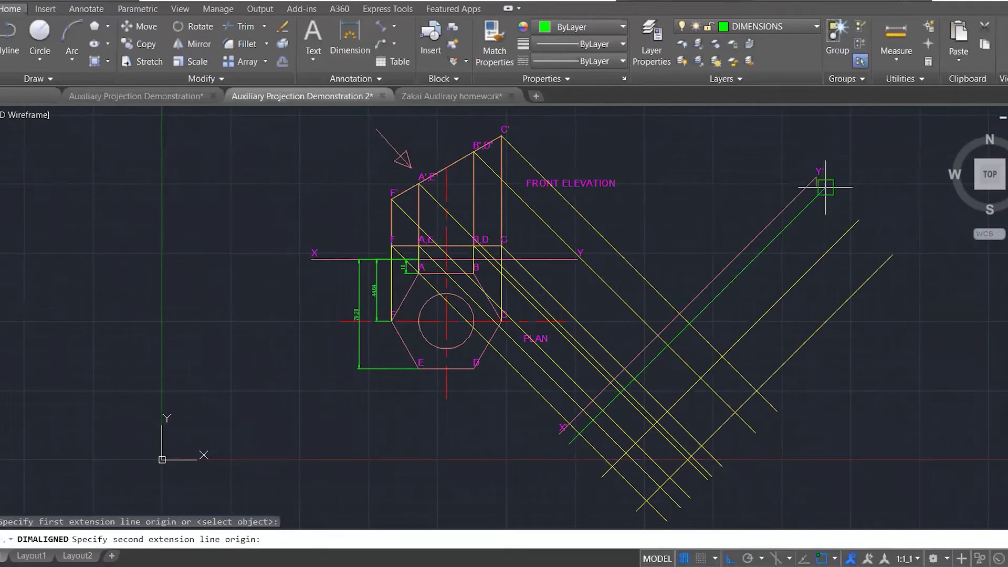
left_click(825, 189)
left_click(844, 174)
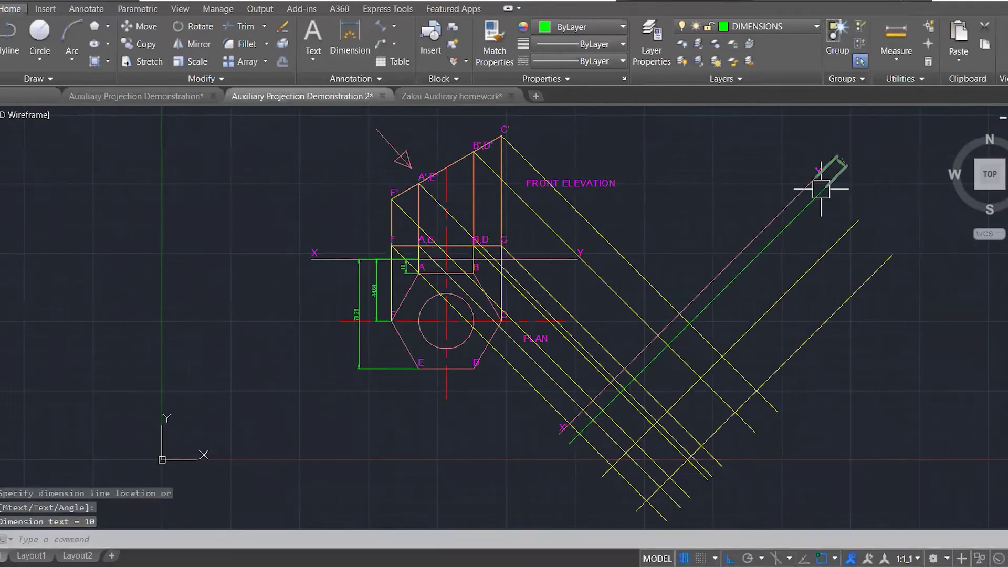
- Add an aligned dimension from the Y' end to the end of the middle offset line, placing it outside the first one
key("Return")
left_click(819, 172)
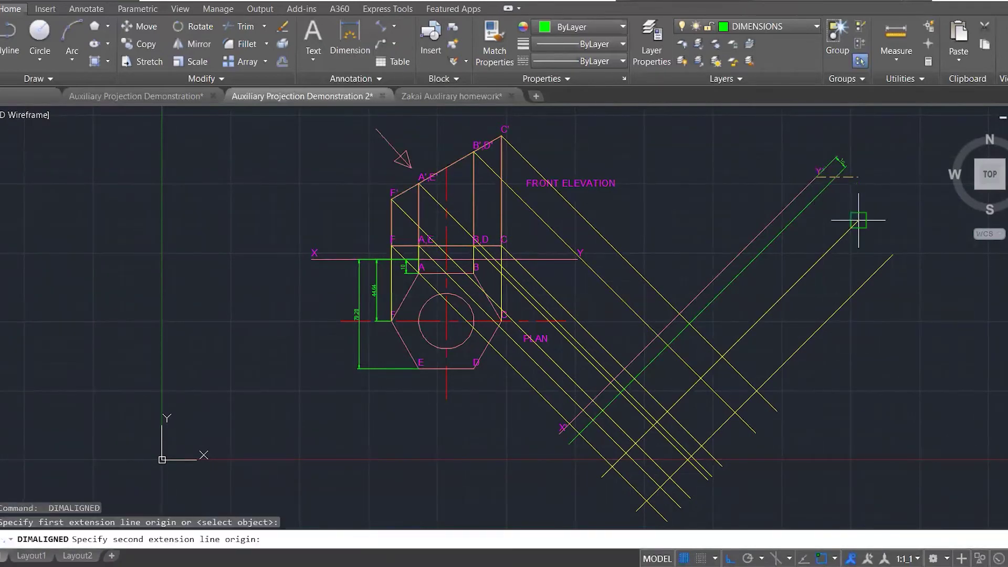
left_click(857, 220)
left_click(880, 179)
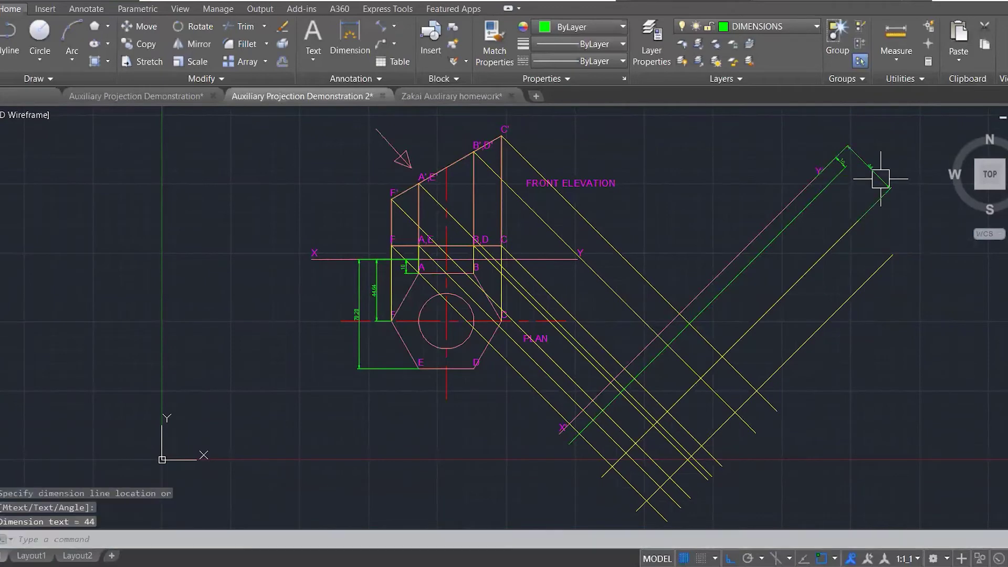
- Add an aligned dimension from the Y' end to the end of the outermost offset line, placing it outside the other two
key("Return")
left_click(817, 177)
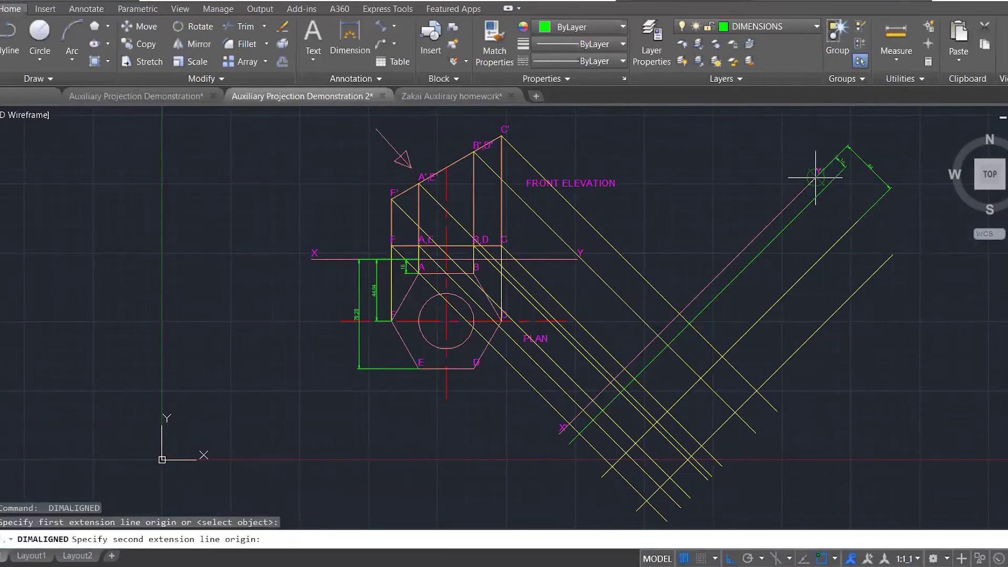
left_click(893, 254)
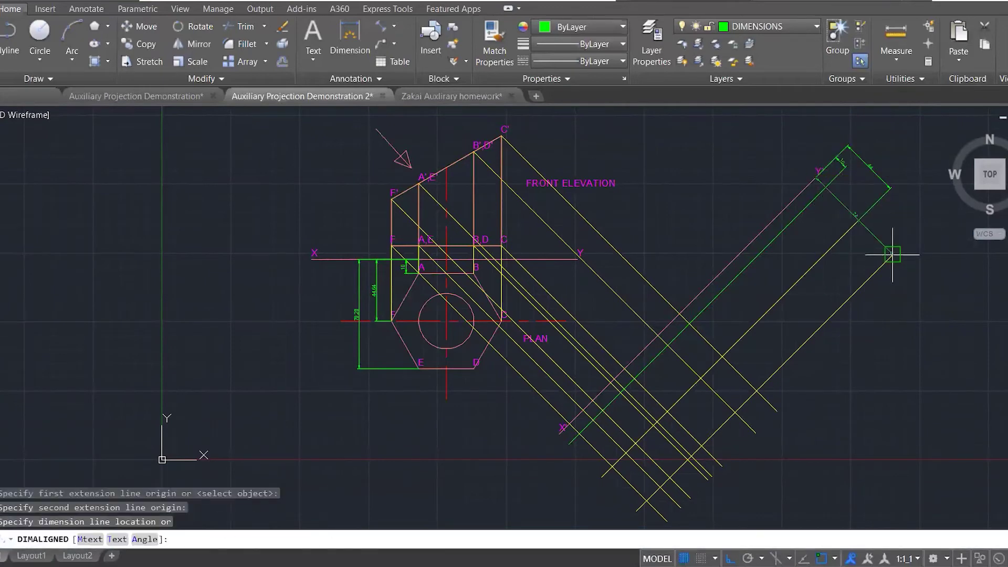
left_click(918, 175)
scroll(920, 174, "up", 2)
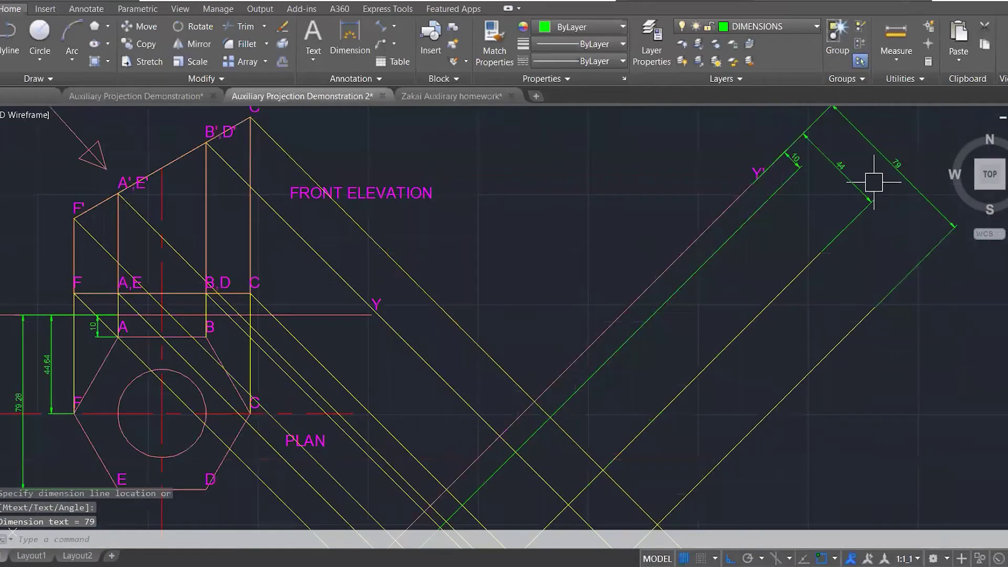
scroll(762, 202, "down", 2)
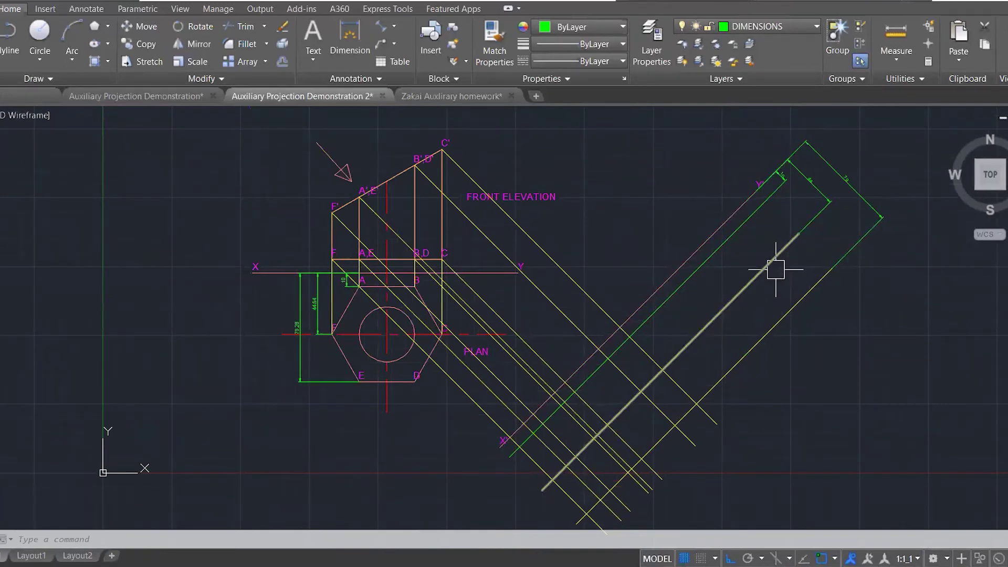
key("Escape")
key("Escape")
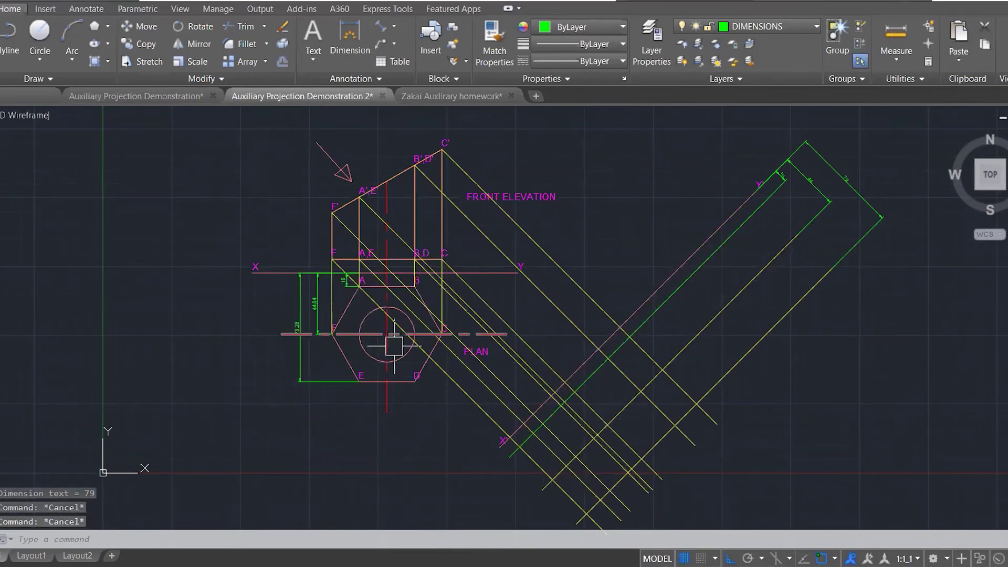
scroll(352, 284, "up", 4)
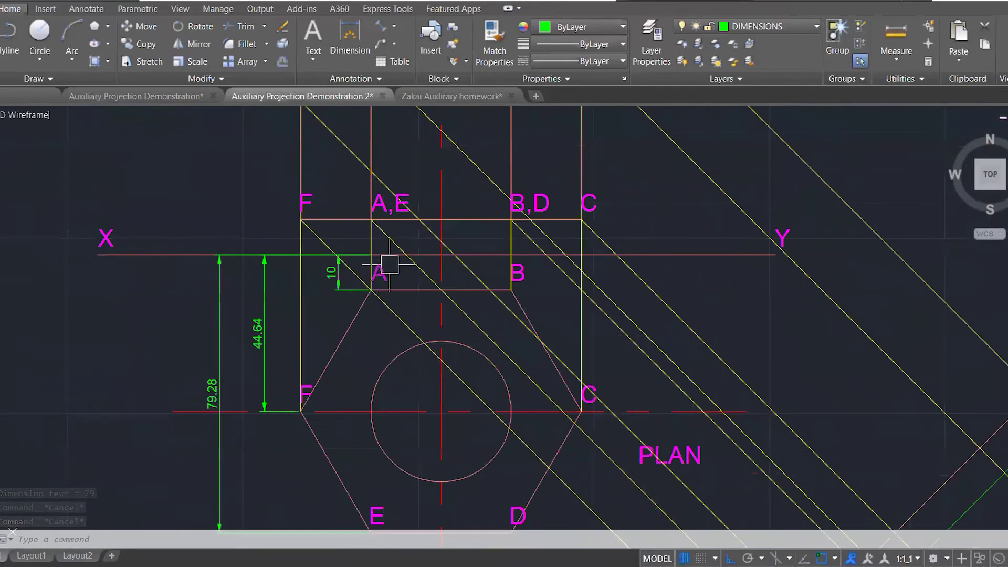
- Place points where the projectors from the elevation's base corners A,E and B,D cross the green offset line nearest X'Y'
left_click(392, 237)
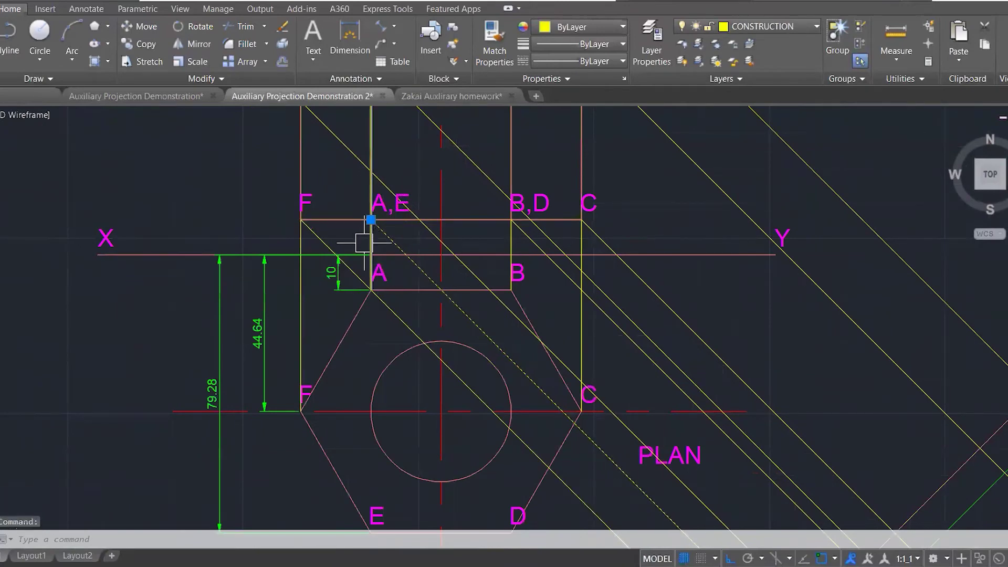
scroll(367, 234, "up", 4)
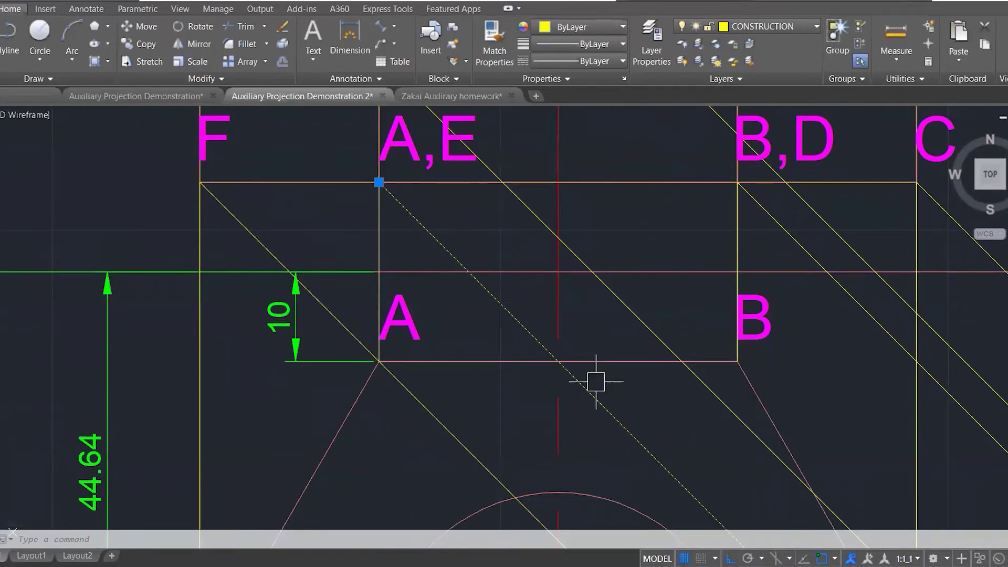
scroll(529, 283, "down", 2)
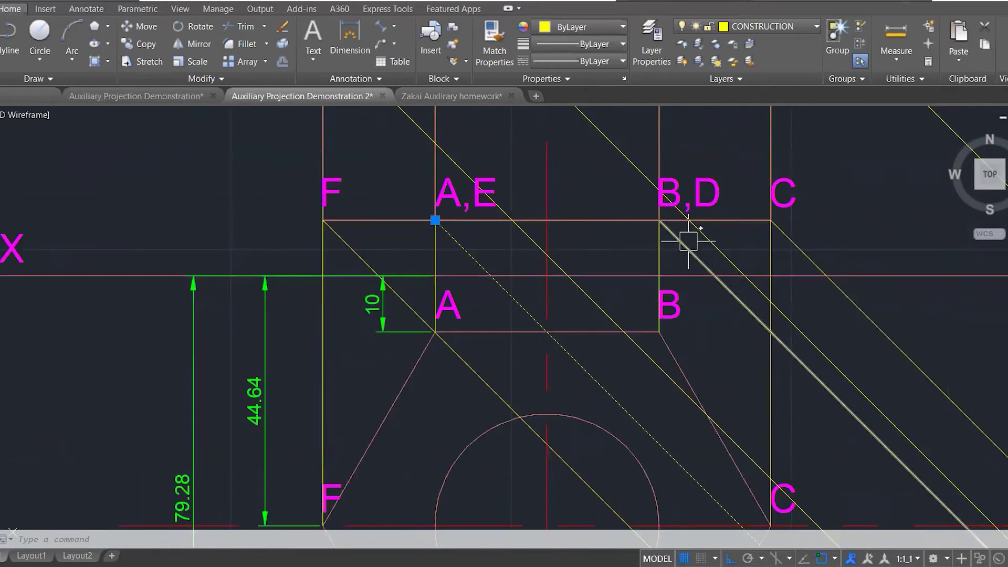
left_click(663, 223)
scroll(515, 184, "down", 4)
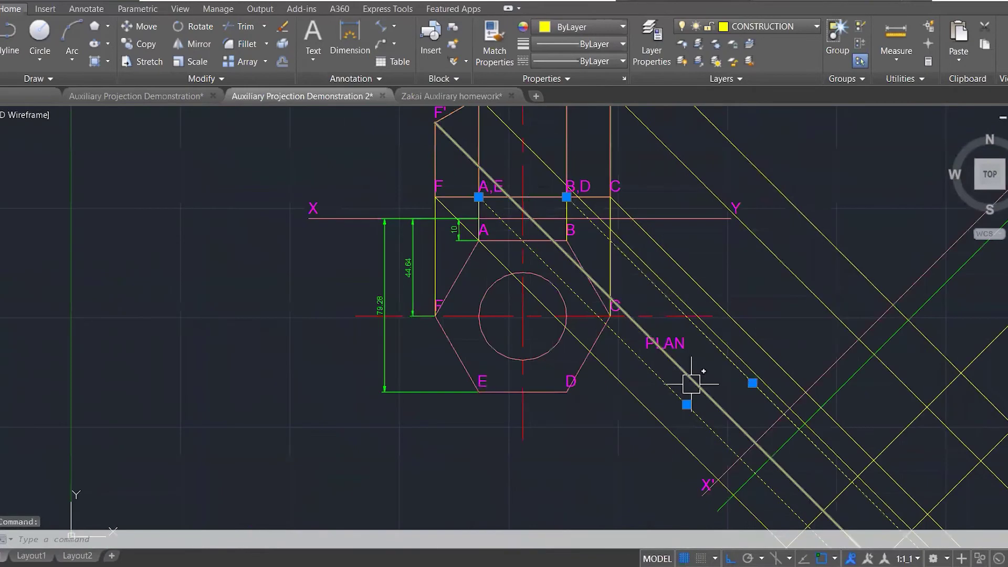
scroll(788, 486, "up", 4)
type("POI")
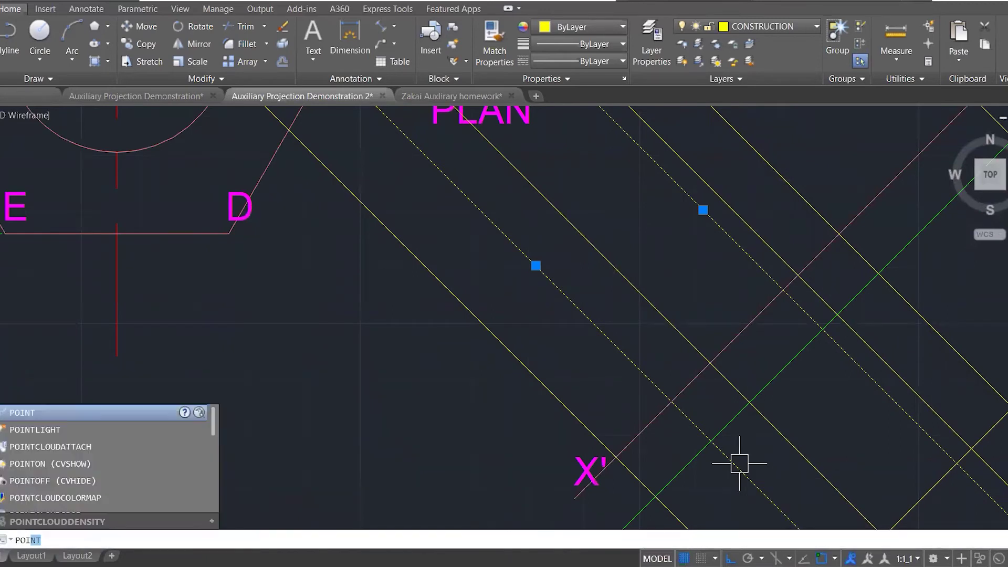
key("Return")
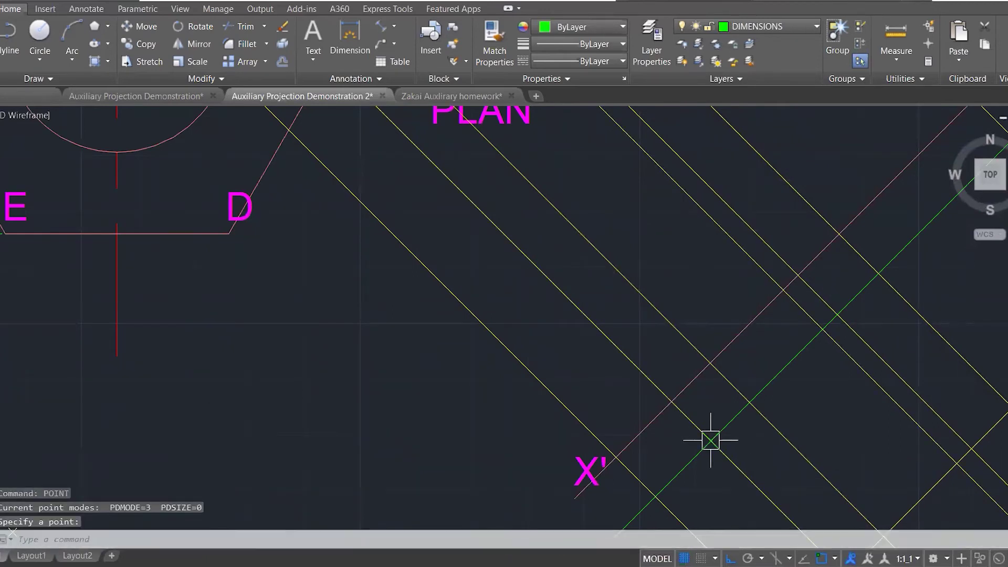
scroll(751, 405, "down", 4)
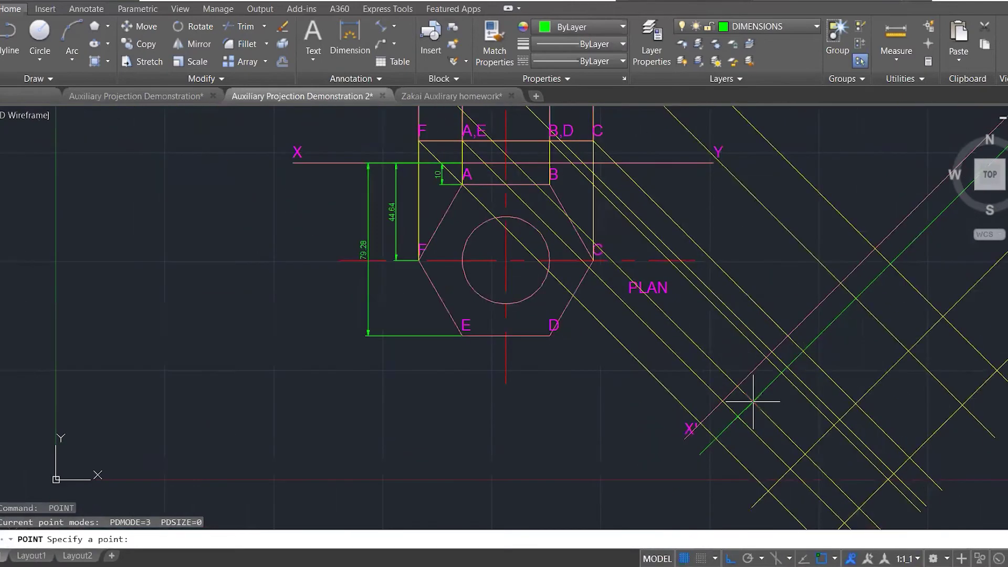
left_click(781, 373)
key("Escape")
key("Escape")
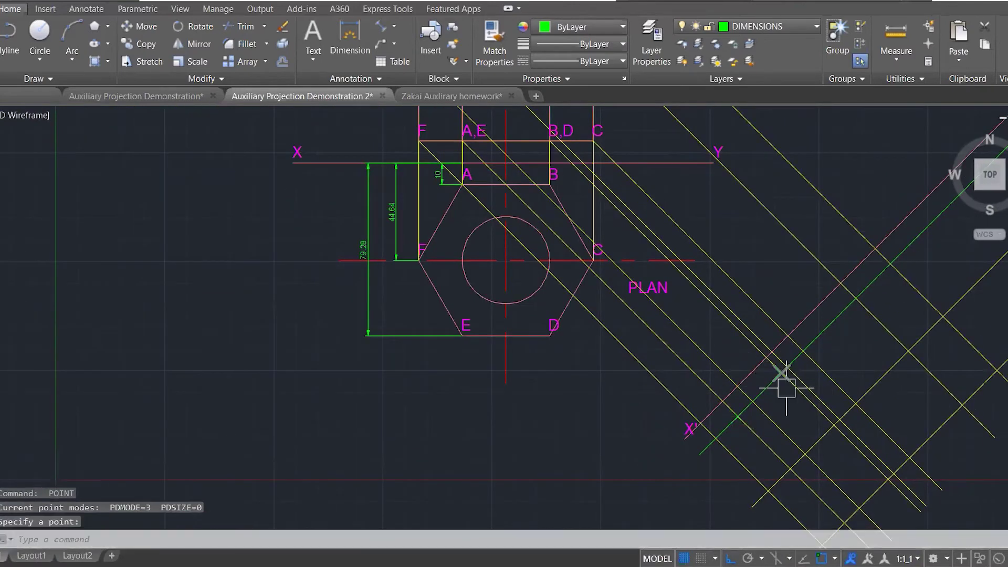
- Select the two points on the green offset line nearest X'Y' and open the layer choices for them
scroll(782, 375, "up", 3)
left_click(773, 351)
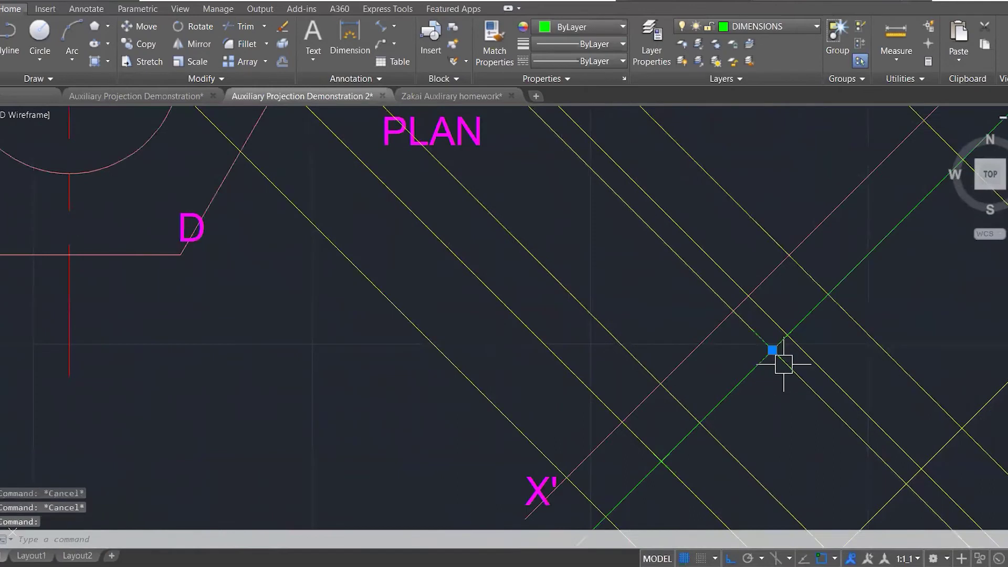
left_click(661, 463)
left_click(762, 26)
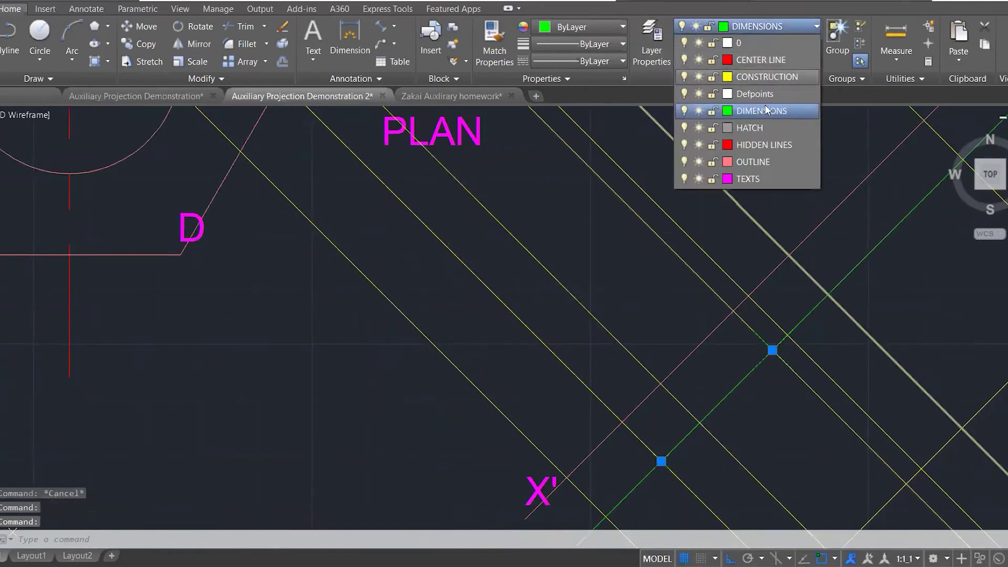
- Move the selected point markers to the TEXTS layer and make TEXTS the current layer
left_click(756, 180)
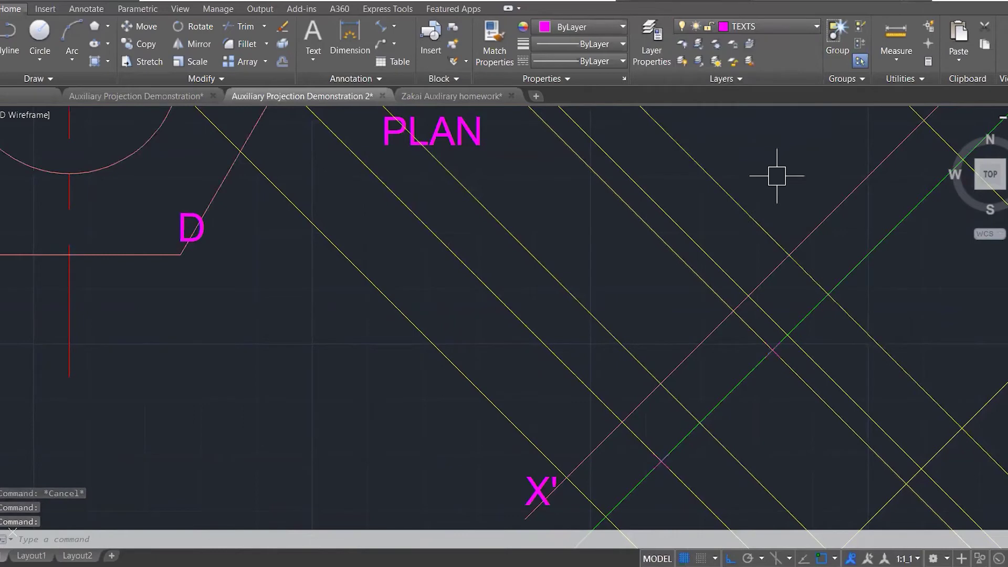
left_click(794, 27)
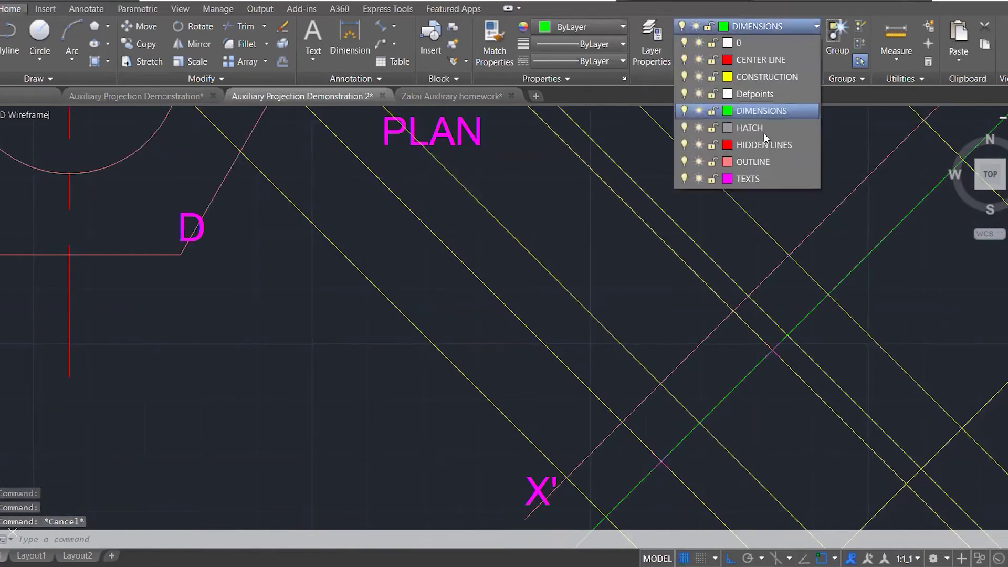
left_click(755, 179)
- Add the multiline text label A at the lower point marker on the green line beside X'
scroll(722, 321, "down", 2)
scroll(721, 321, "up", 2)
scroll(721, 321, "down", 2)
type("MT")
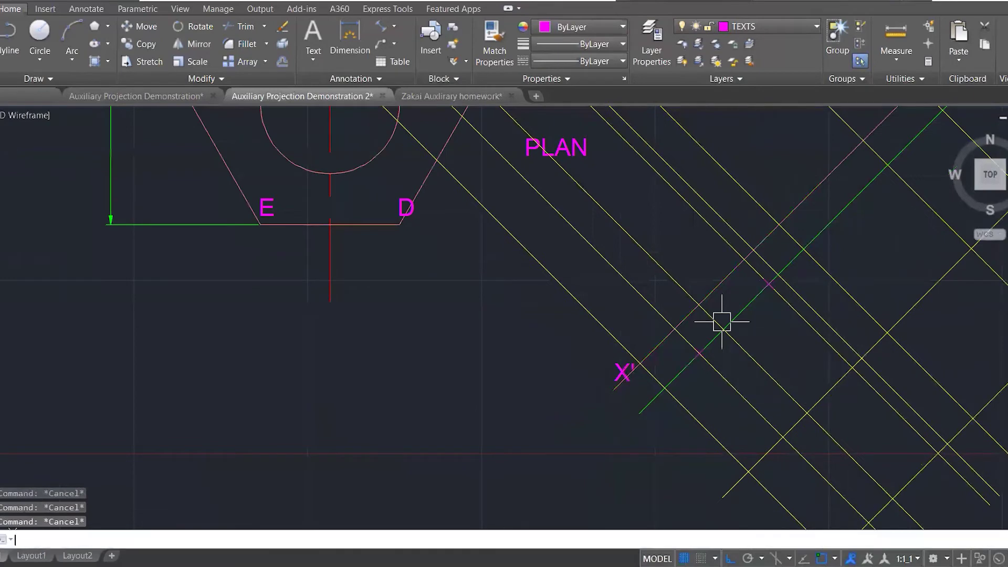
key("Return")
left_click(700, 347)
left_click(728, 378)
left_click(787, 286)
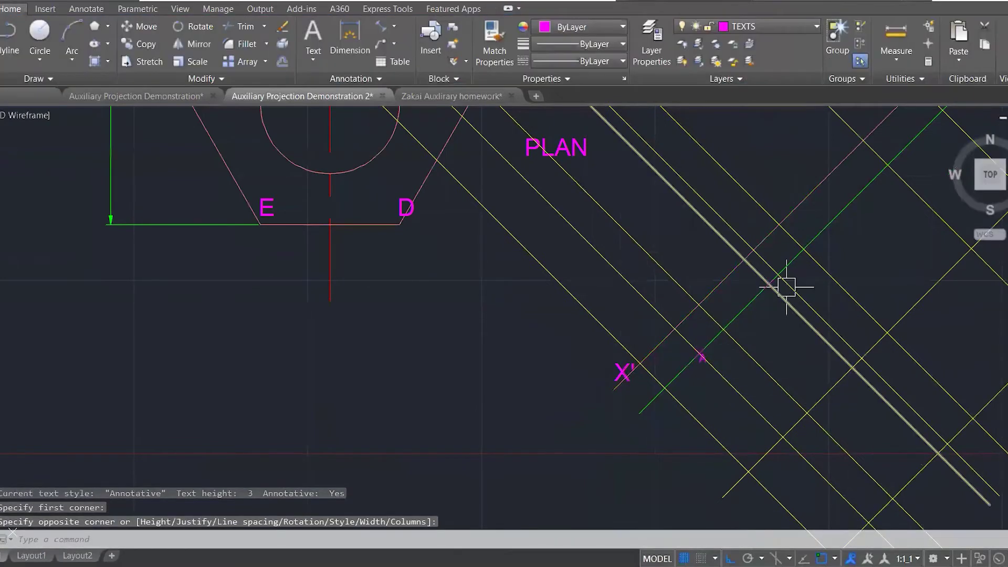
- Add the multiline text label B at the upper point marker on the green line
key("Return")
left_click(763, 285)
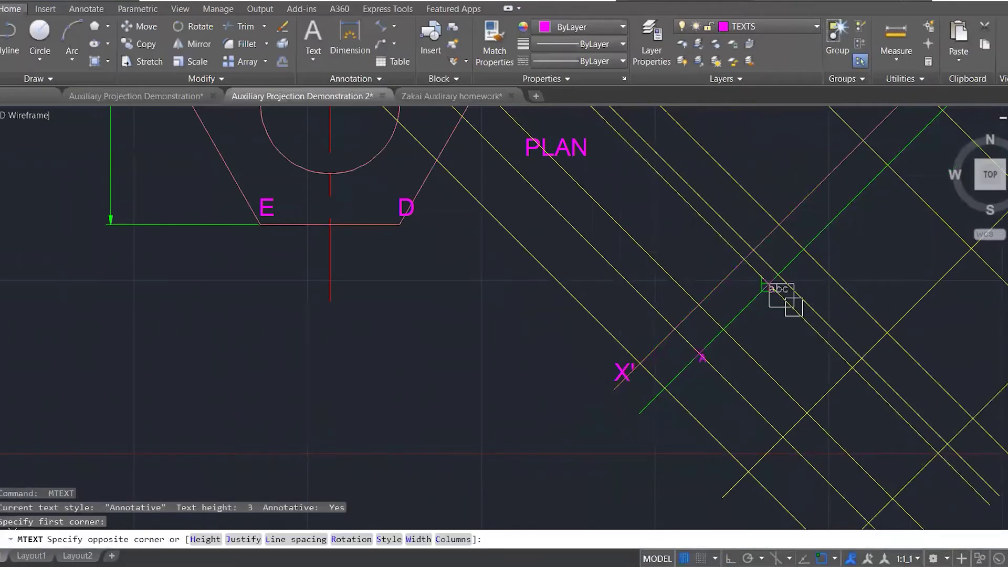
left_click(793, 307)
type("B")
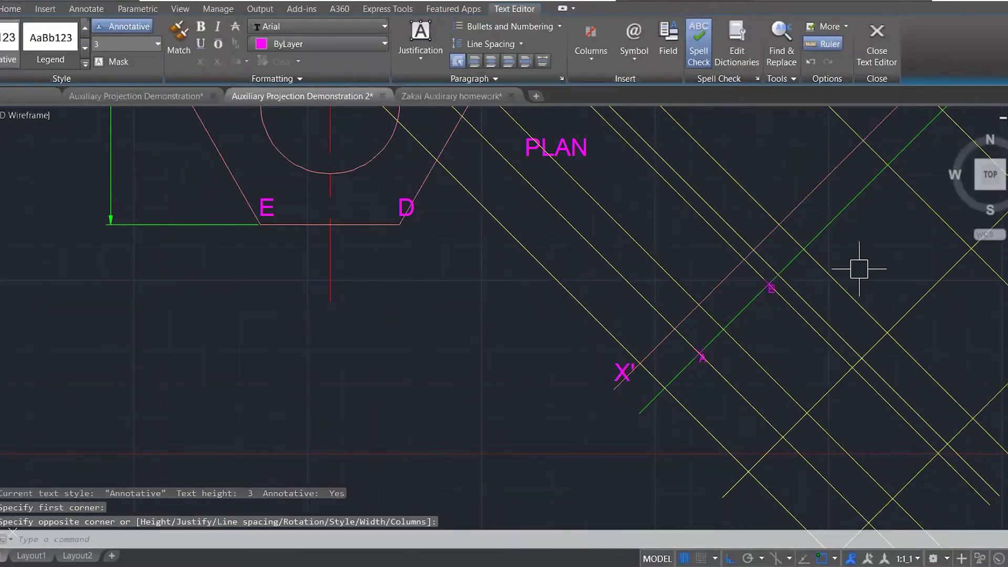
left_click(770, 252)
- Place a point where the projector from the front elevation's base corner F crosses the second line parallel to X'Y'
scroll(592, 307, "down", 2)
scroll(592, 325, "down", 2)
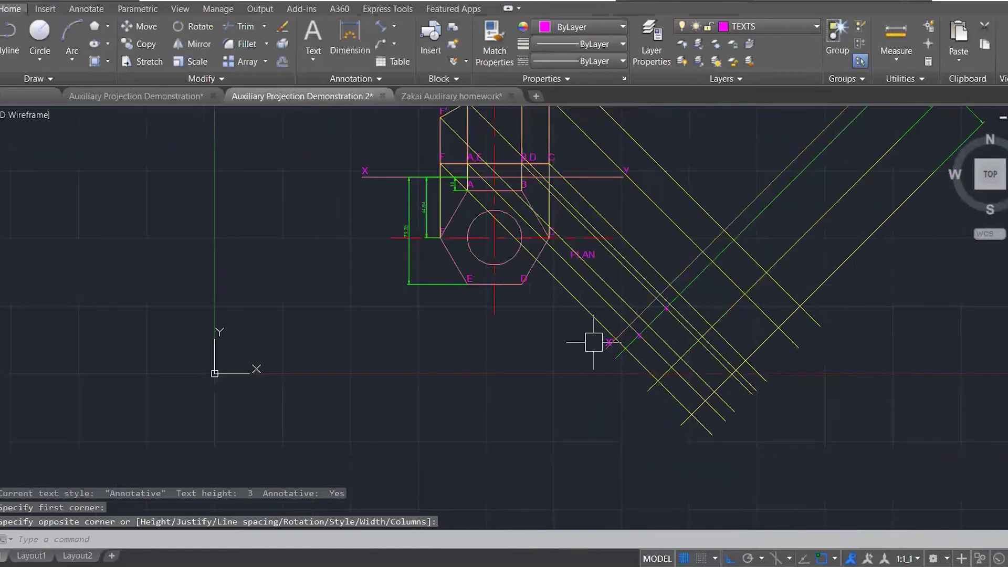
scroll(442, 208, "up", 2)
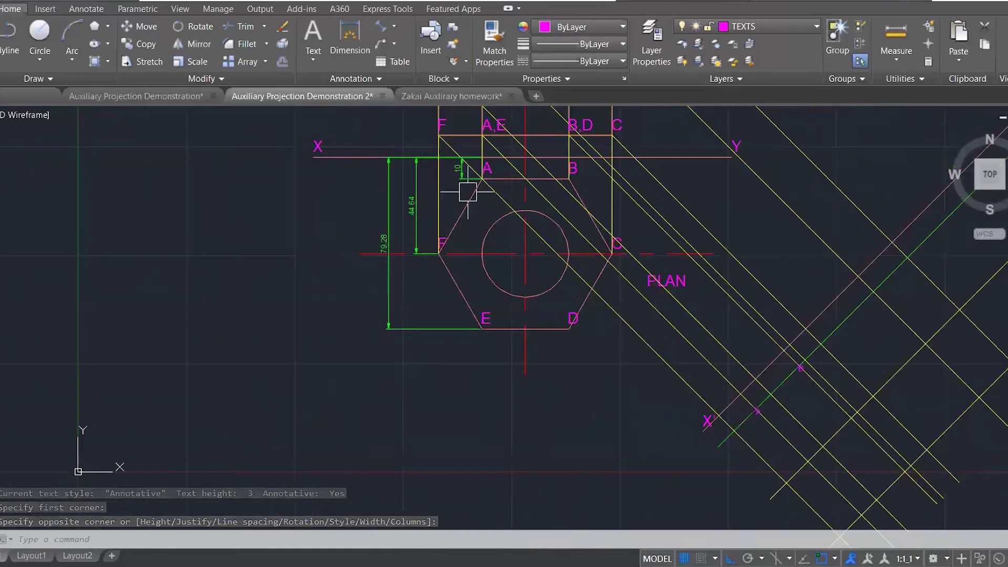
left_click(484, 181)
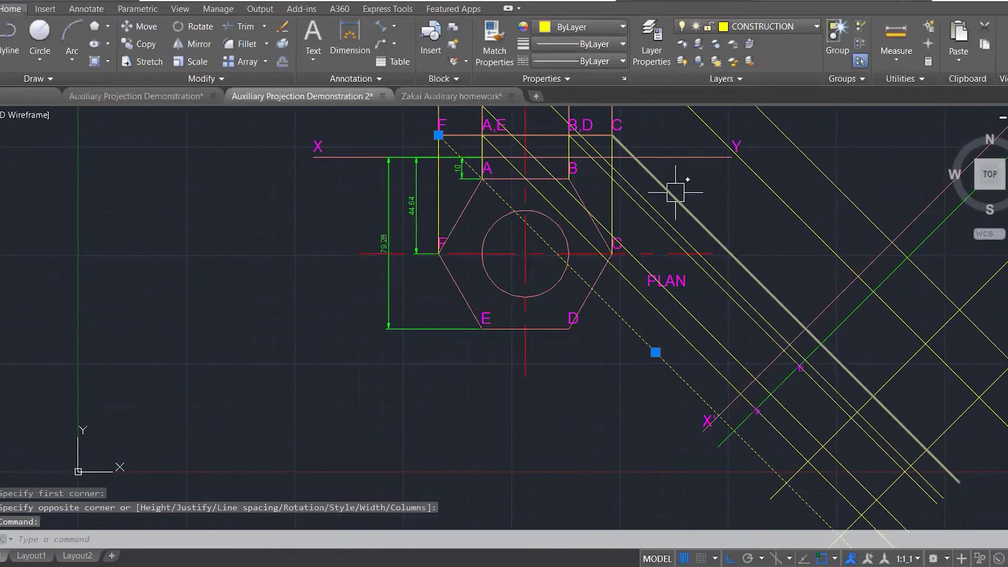
left_click(692, 207)
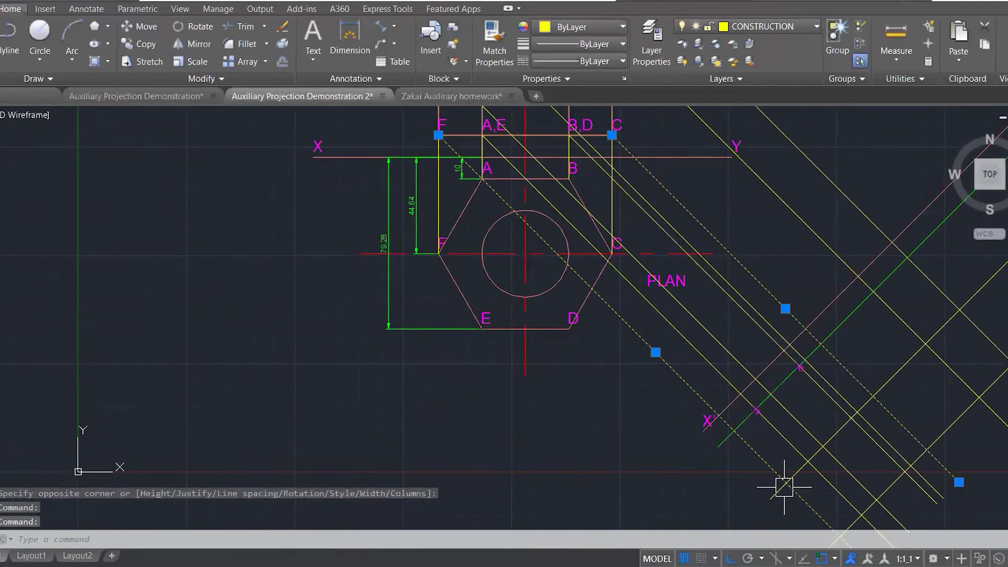
type("POI")
key("Return")
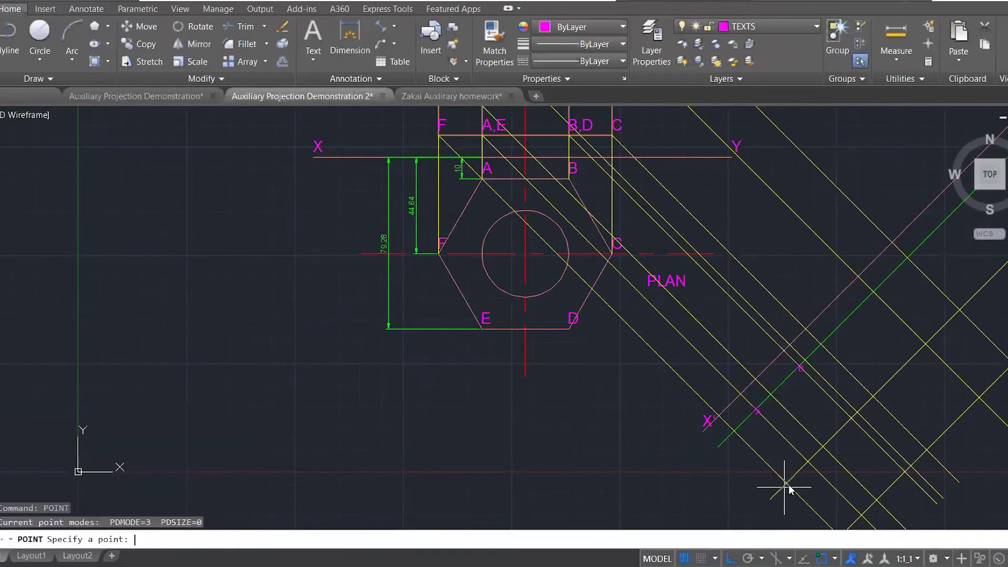
left_click(786, 483)
key("Escape")
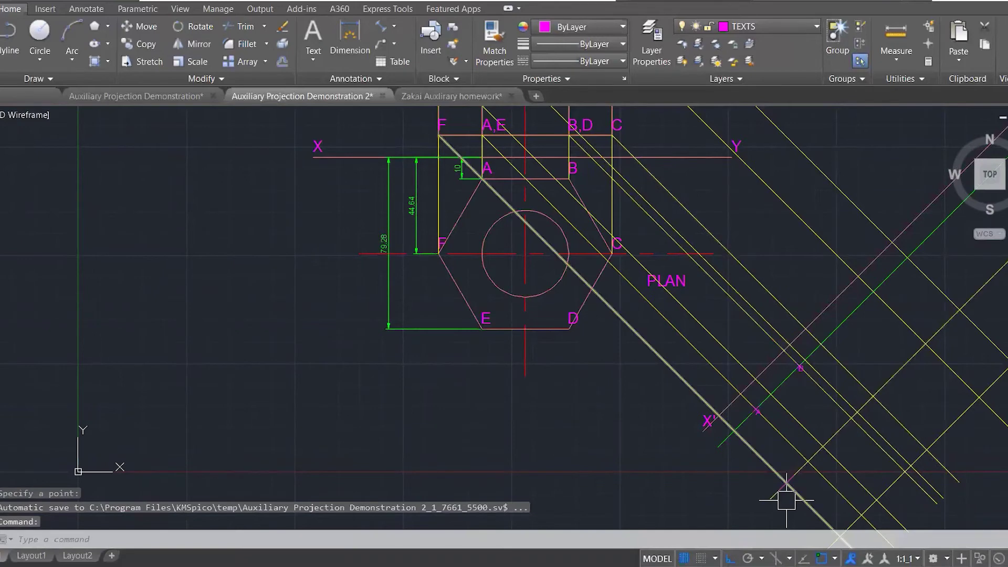
- Label the point marker on the F projector with the multiline text F
type("MT")
key("Return")
left_click(787, 482)
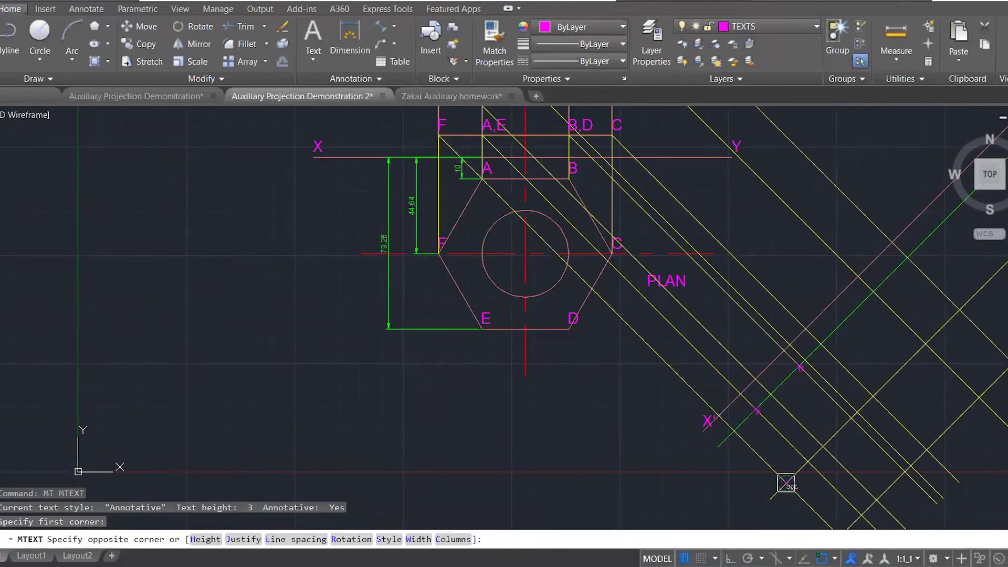
left_click(802, 507)
key("Escape")
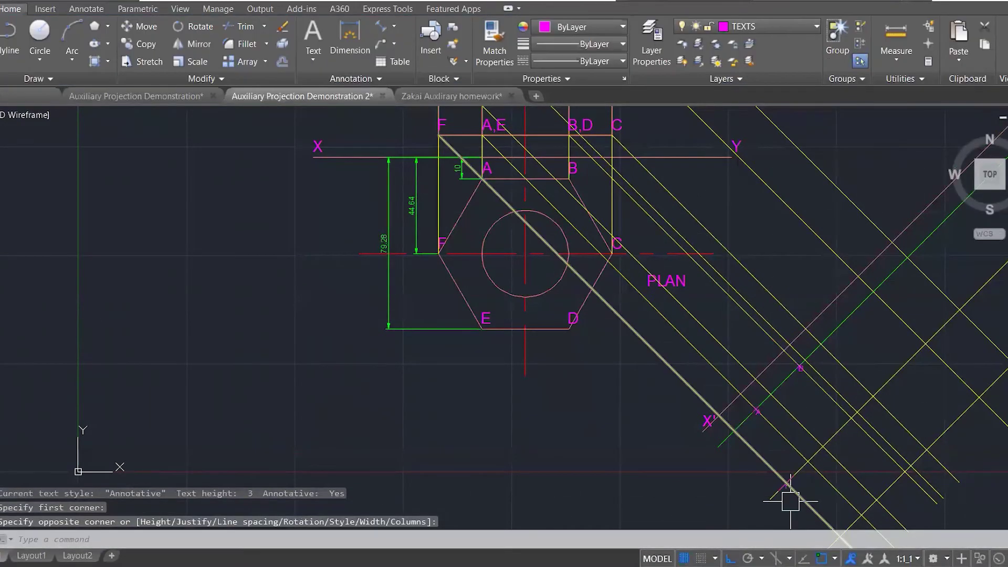
- Place a point where the projector from base corner C crosses the same parallel line as point F
left_click(785, 308)
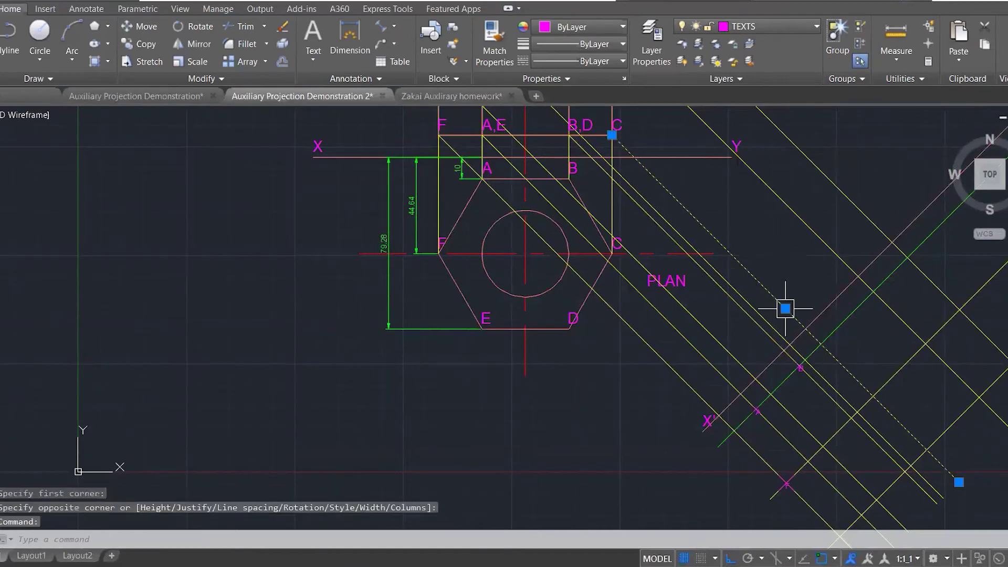
type("PO")
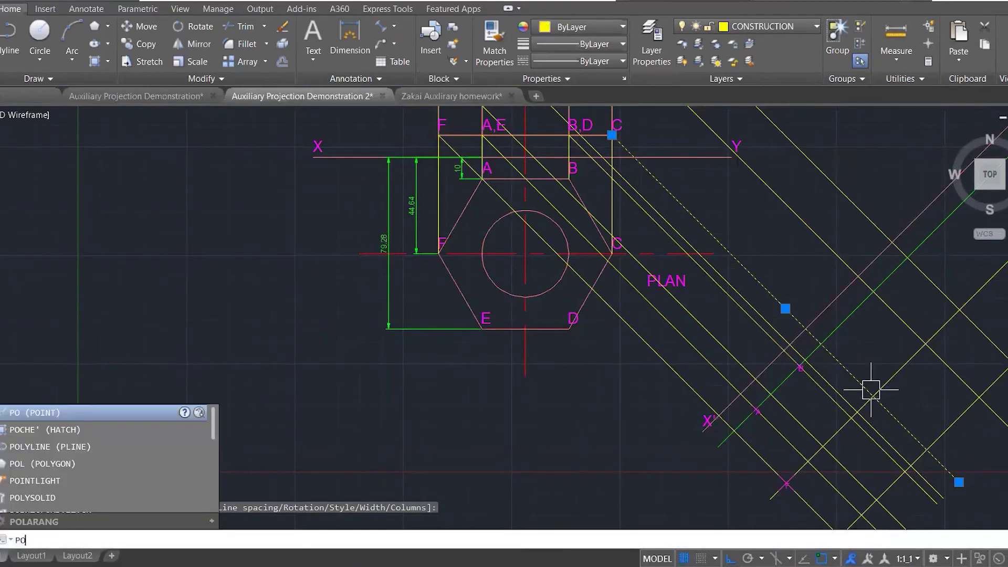
type("I")
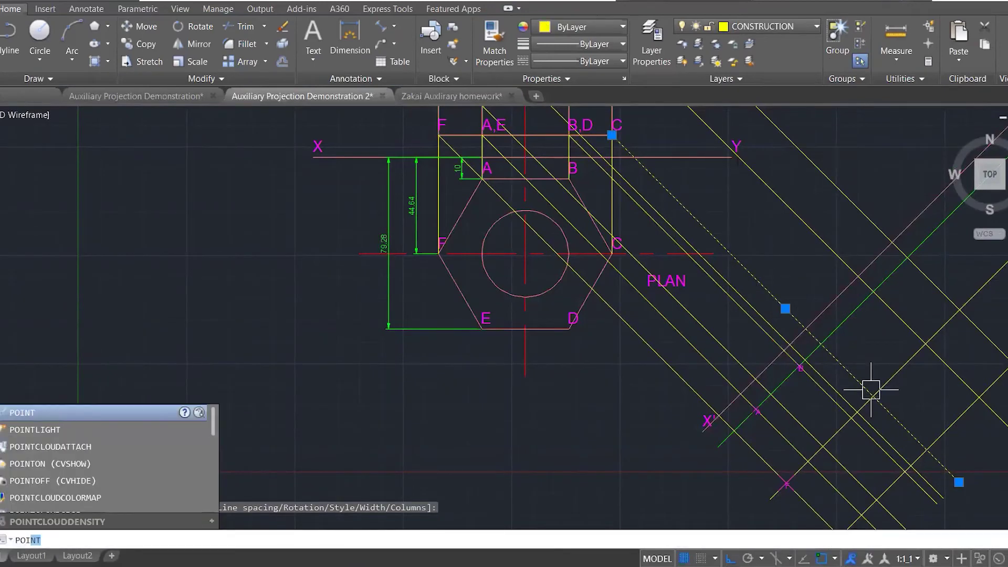
key("Return")
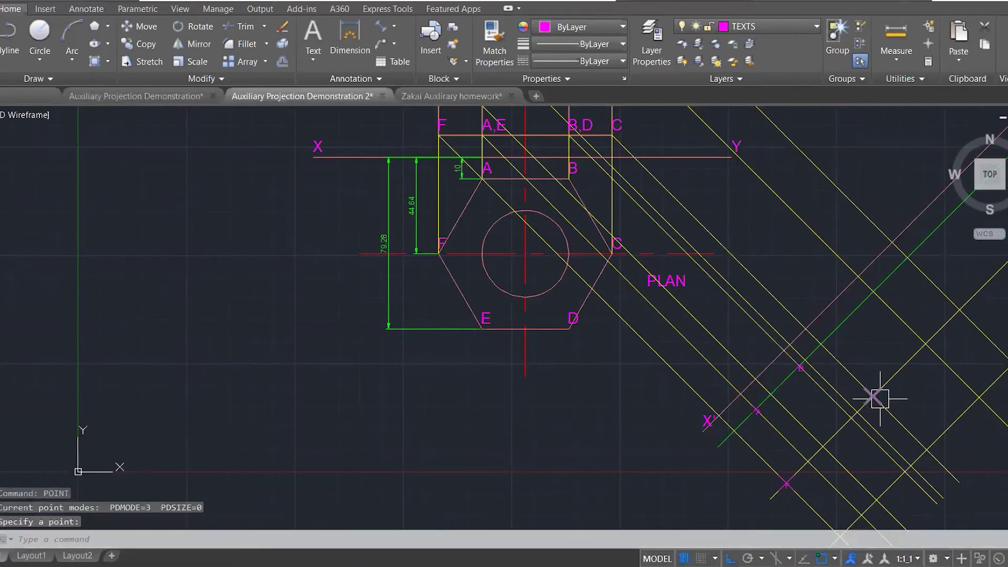
key("Escape")
- Label the point marker on the C projector with the multiline text C
type("MT")
key("Return")
left_click(875, 398)
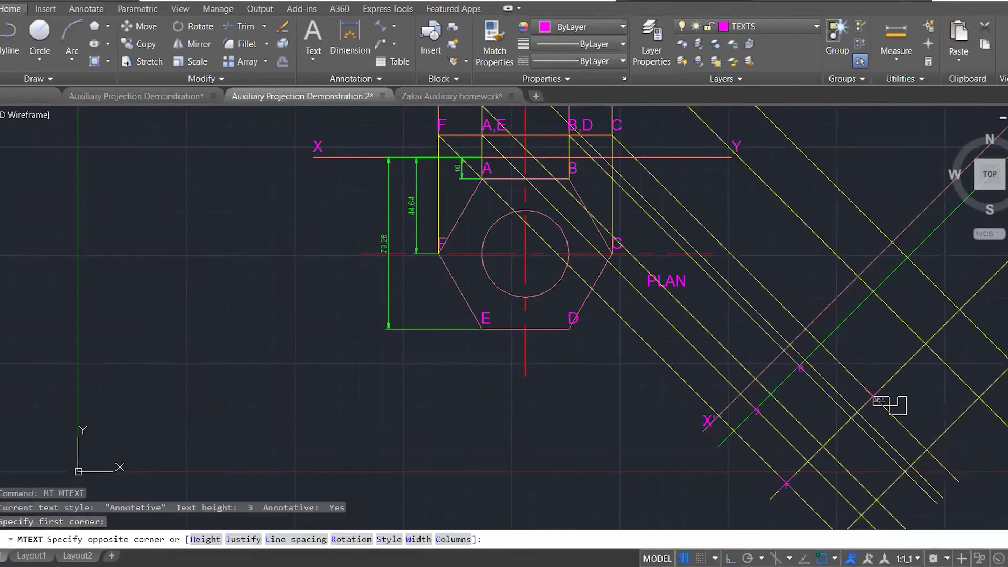
left_click(900, 412)
left_click(912, 408)
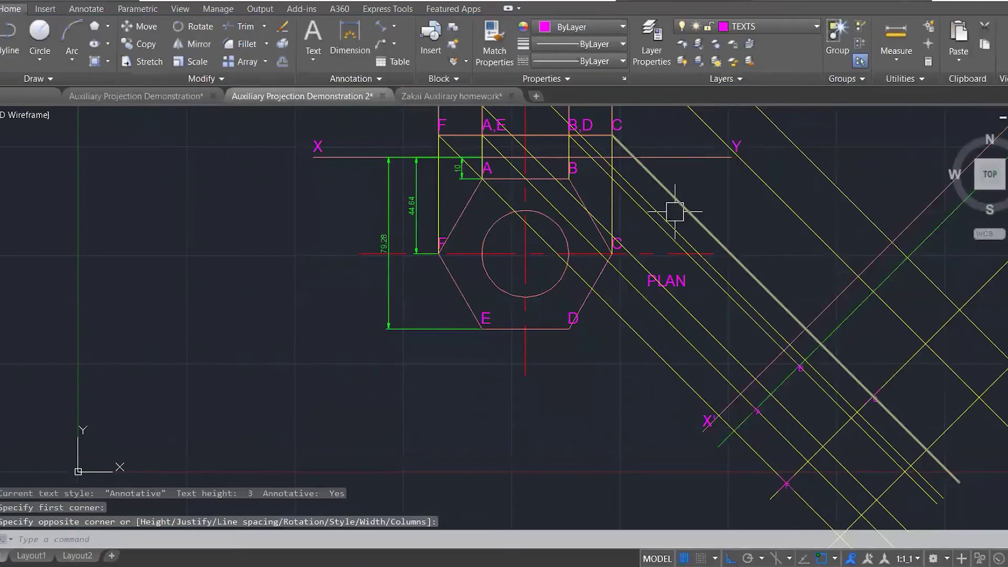
scroll(620, 273, "down", 4)
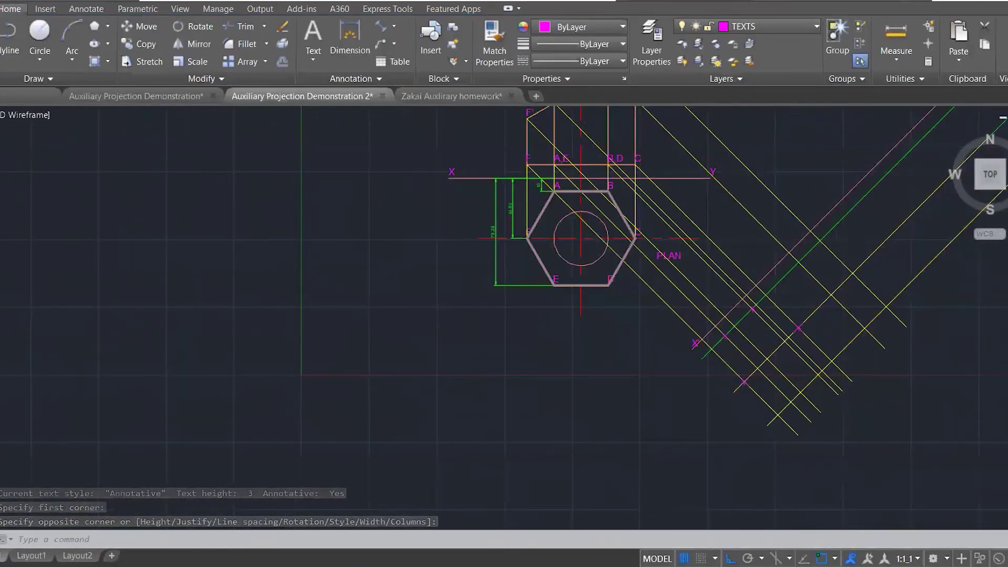
scroll(581, 288, "up", 4)
scroll(499, 288, "down", 2)
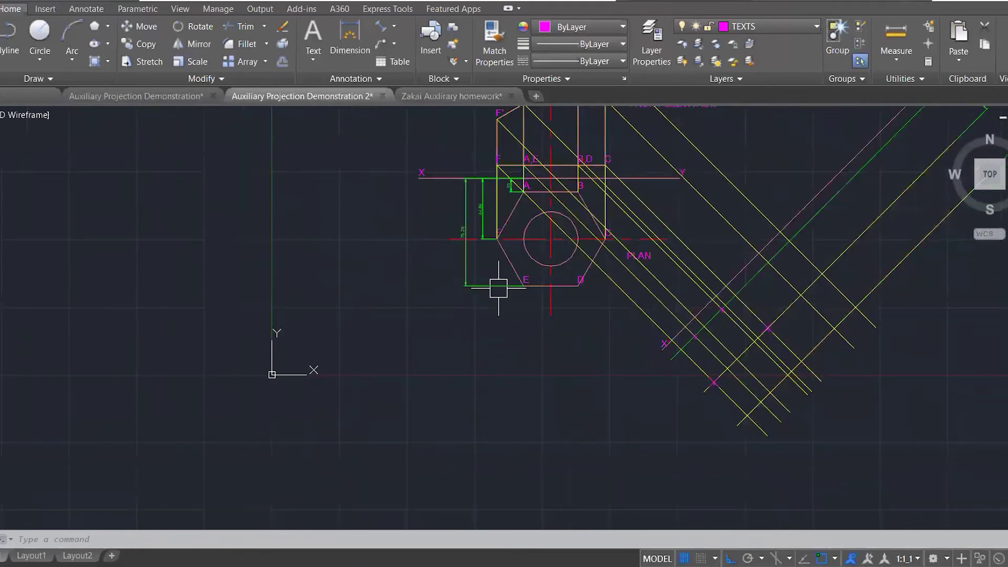
left_click(822, 347)
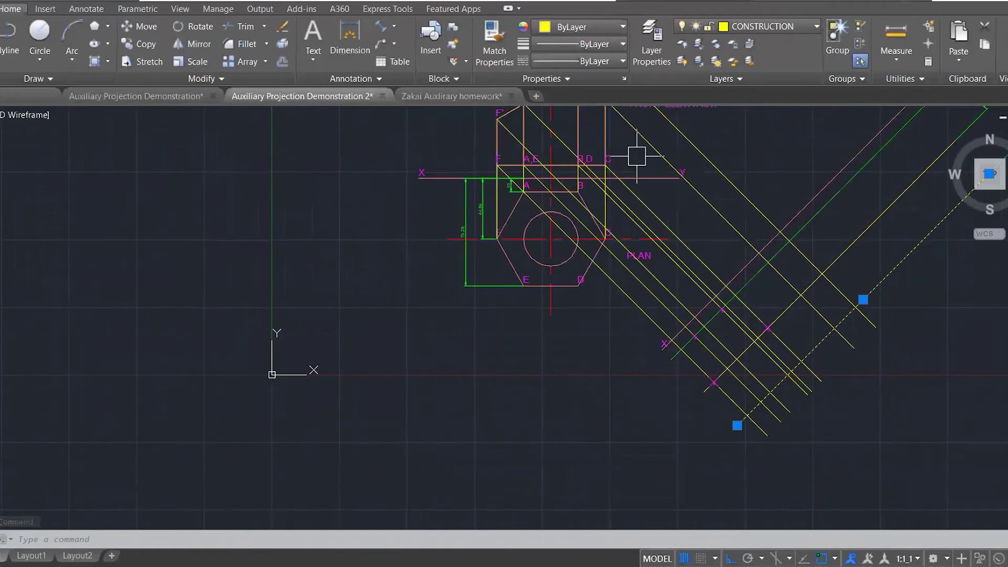
scroll(586, 152, "up", 2)
key("Escape")
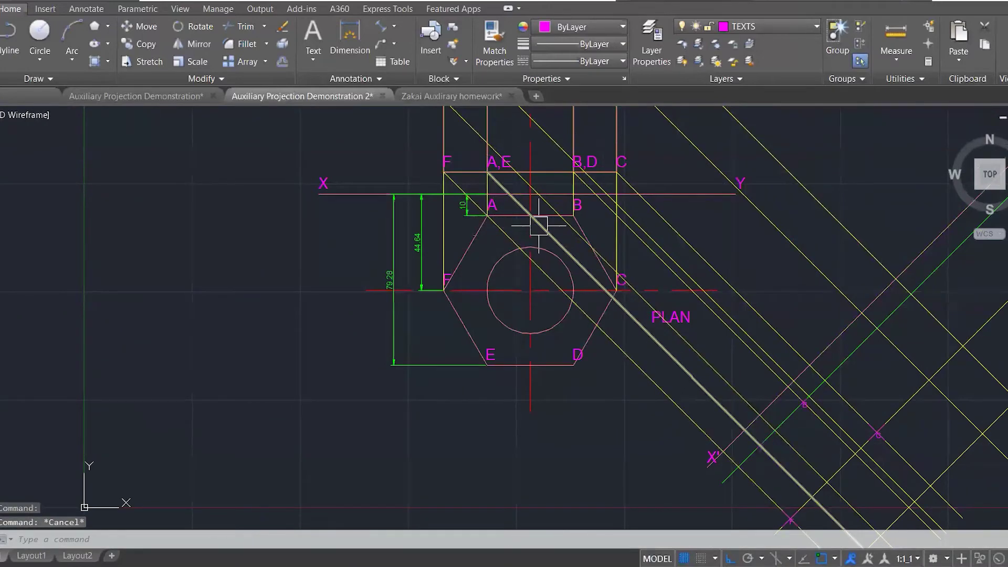
- Place points where the projectors from base corners A,E and B,D cross the farthest line parallel to X'Y'
left_click(559, 239)
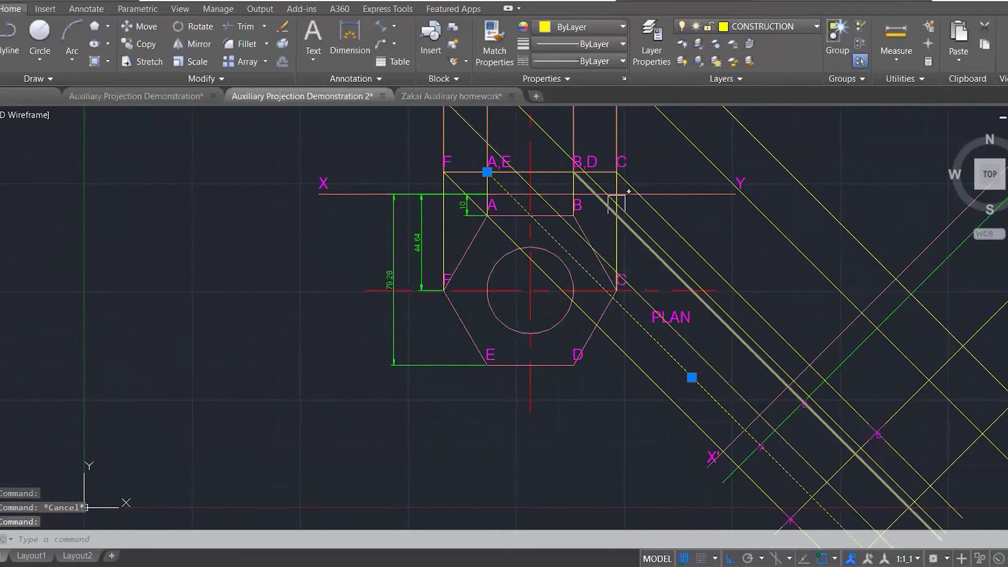
scroll(596, 175, "up", 4)
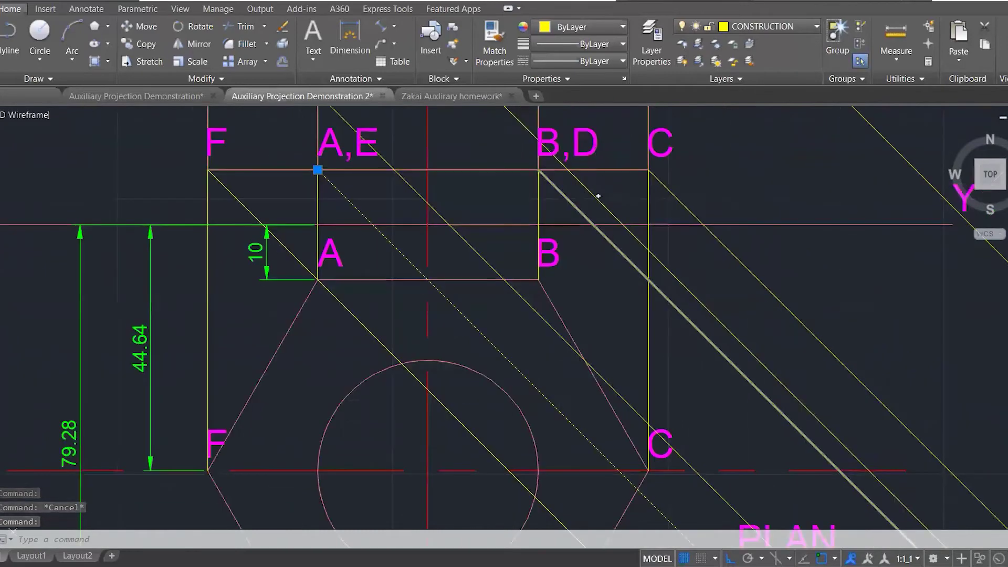
left_click(607, 254)
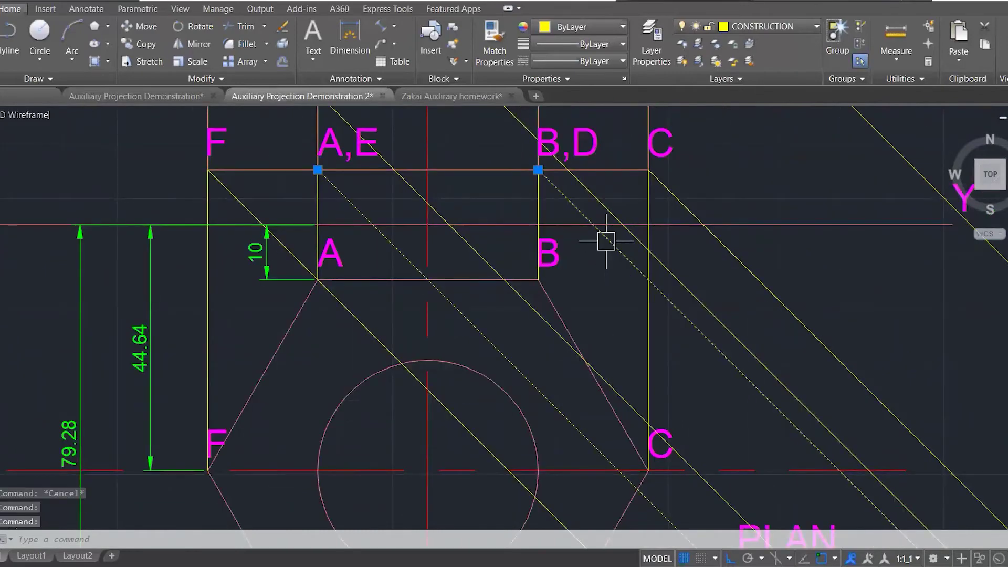
scroll(609, 253, "down", 8)
scroll(716, 387, "up", 6)
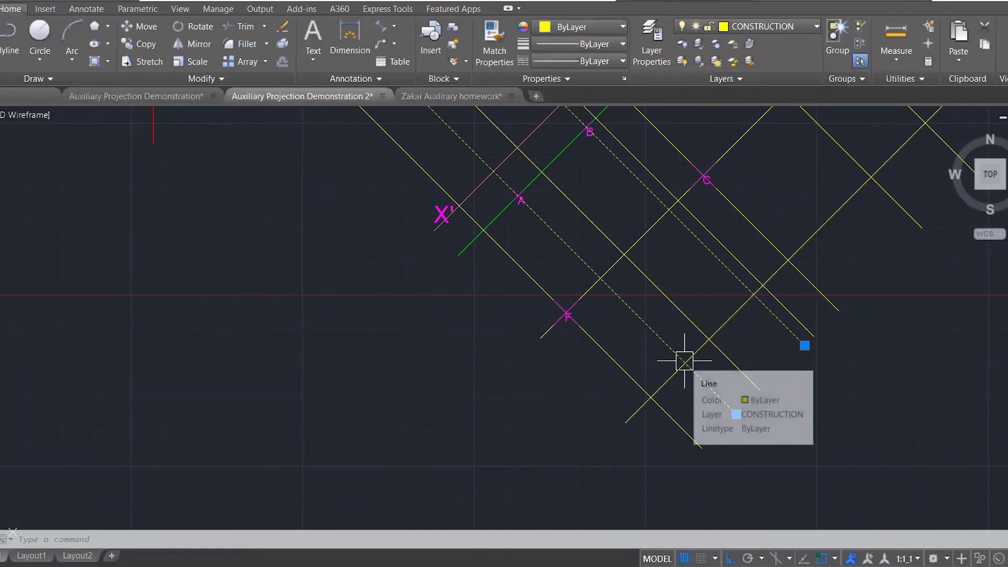
type("POI")
key("Return")
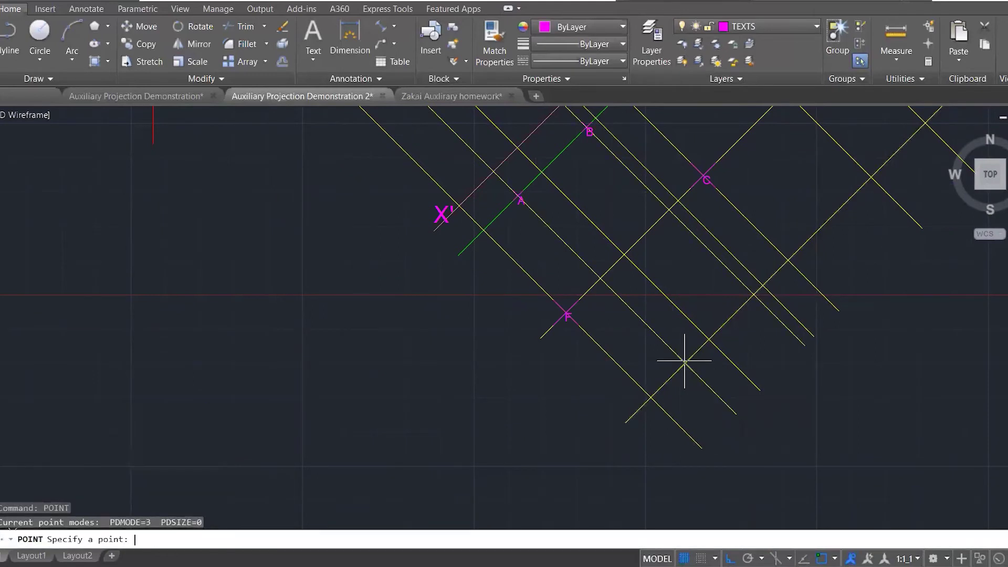
left_click(685, 363)
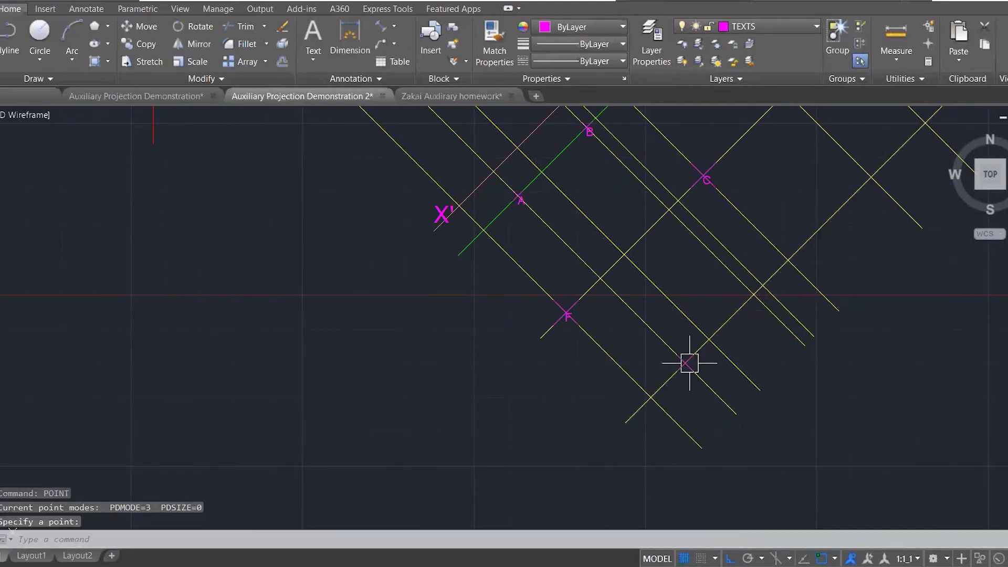
key("Return")
left_click(753, 293)
key("Escape")
key("Escape")
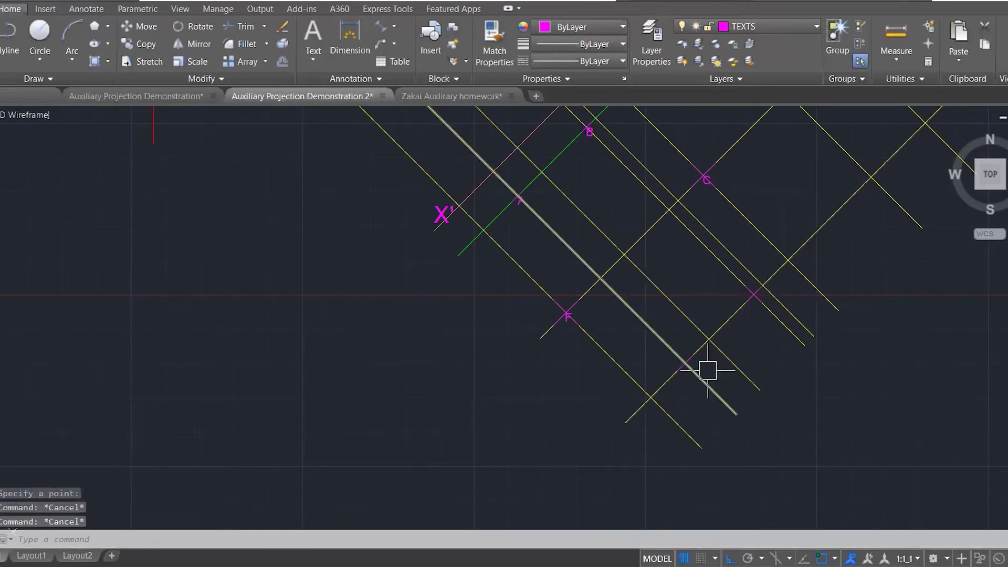
- Label the point marker where the A,E projector meets the farthest parallel line with the multiline text E
type("MT")
key("Return")
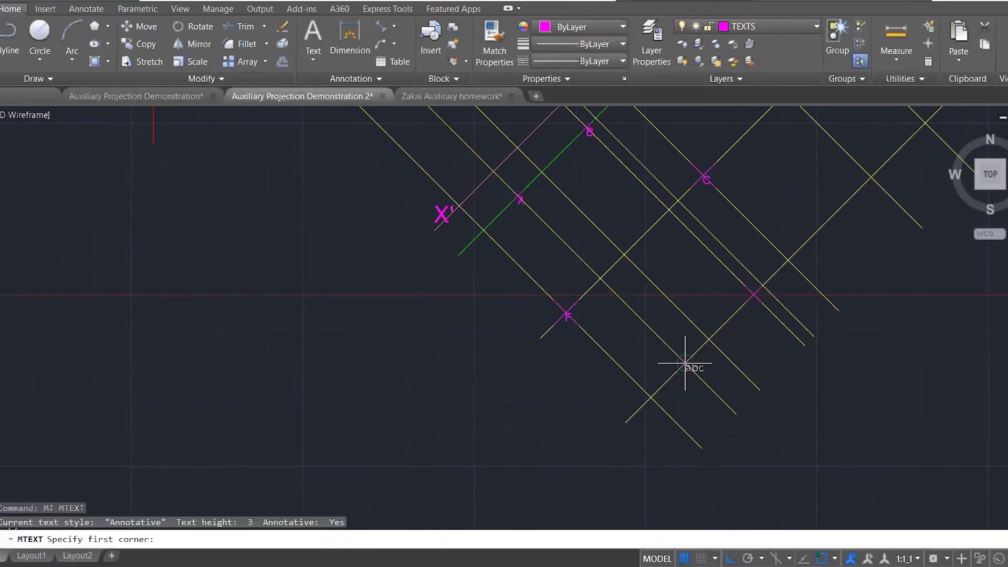
left_click(687, 363)
left_click(732, 405)
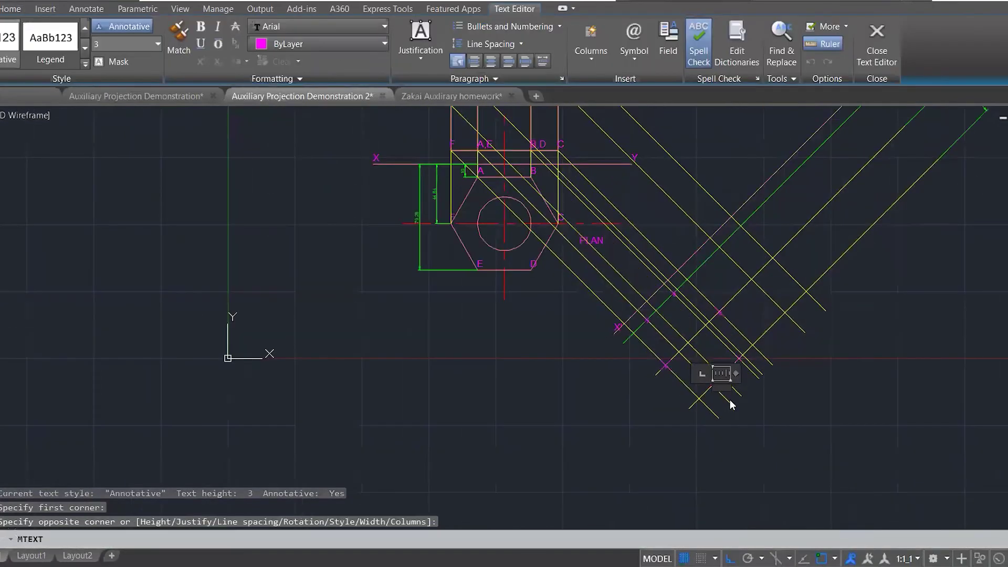
key("Escape")
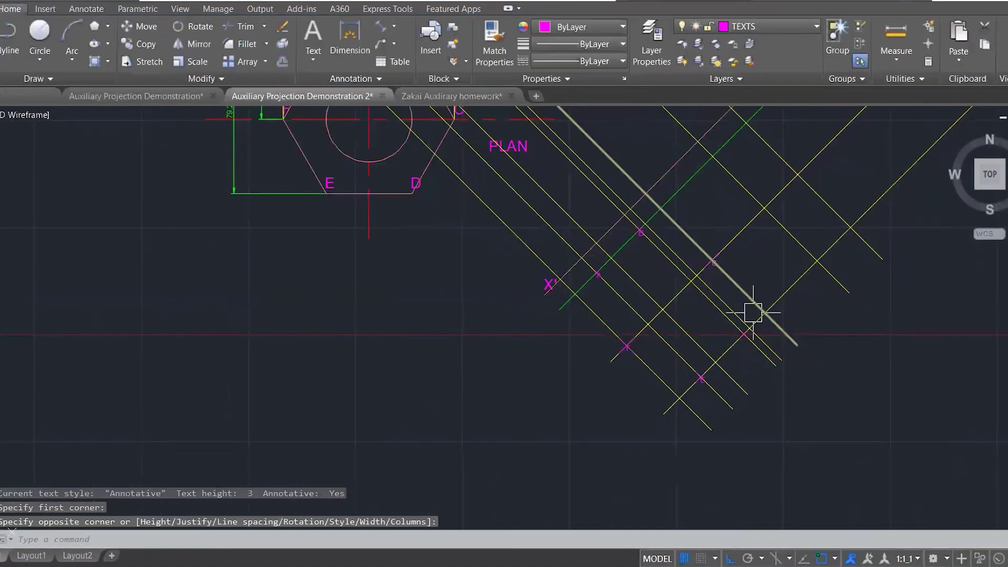
- Label the point marker where the B,D projector meets the farthest parallel line with the multiline text D
scroll(749, 326, "up", 5)
key("Return")
left_click(733, 362)
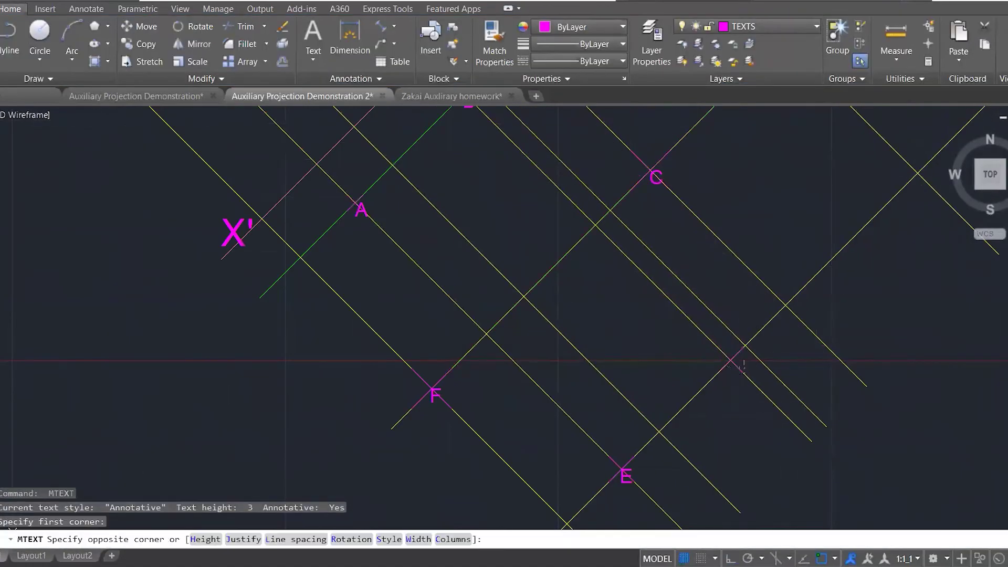
left_click(772, 395)
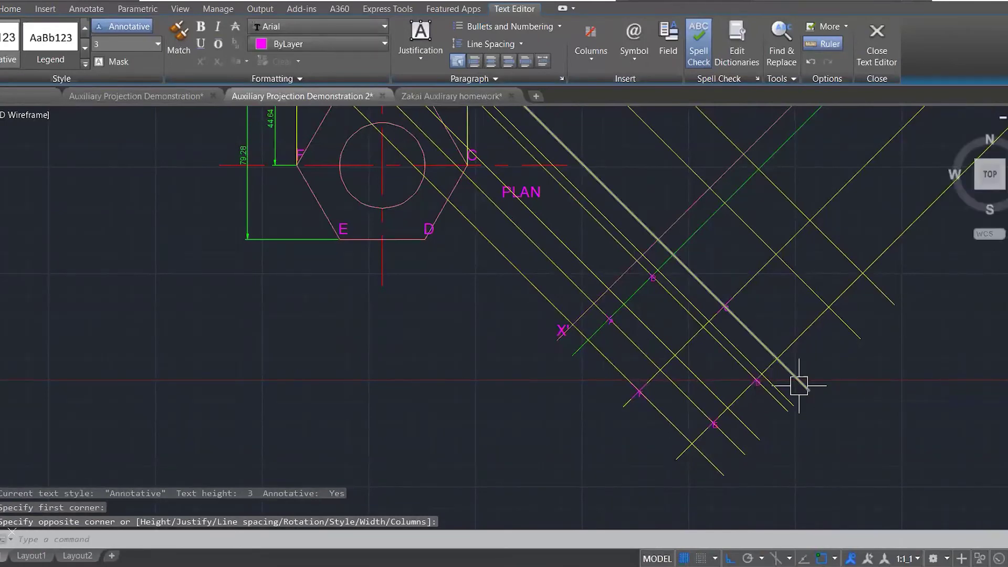
key("Escape")
scroll(790, 399, "up", 2)
key("Escape")
scroll(802, 380, "down", 5)
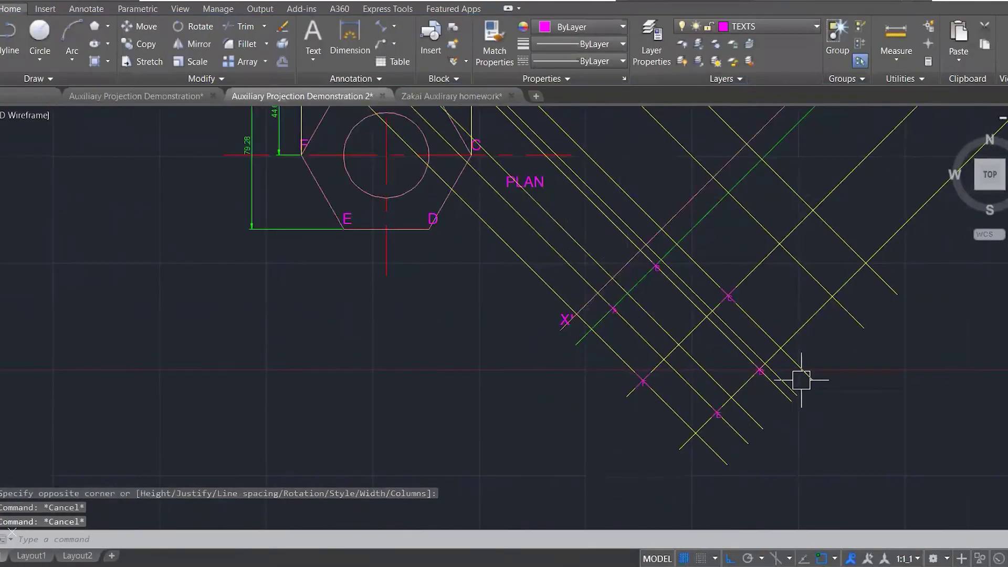
- Draw the base outline through the auxiliary points A, B, C, D, E and F on the OUTLINE layer, and save the drawing
scroll(660, 251, "up", 4)
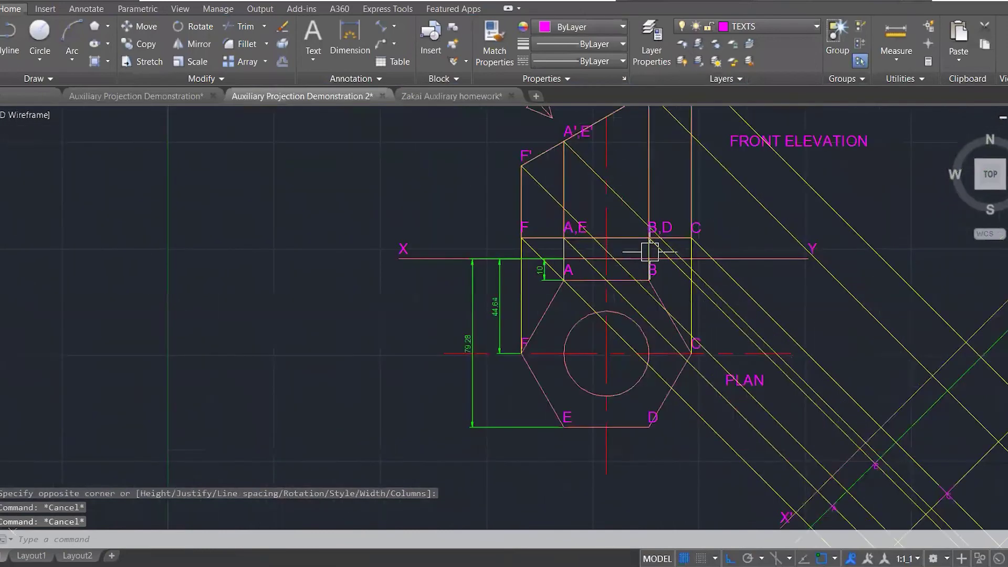
scroll(561, 257, "down", 2)
left_click(773, 27)
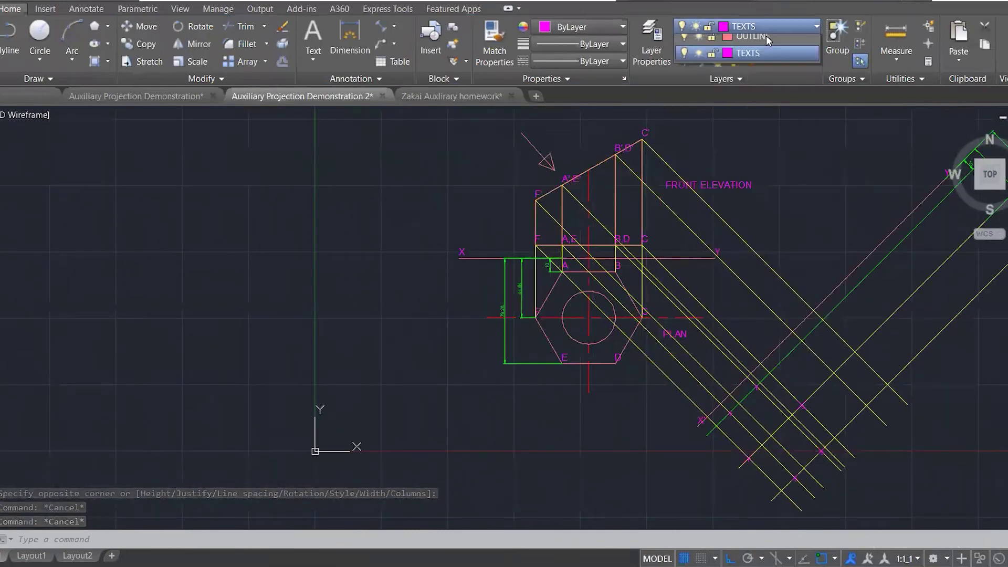
left_click(747, 159)
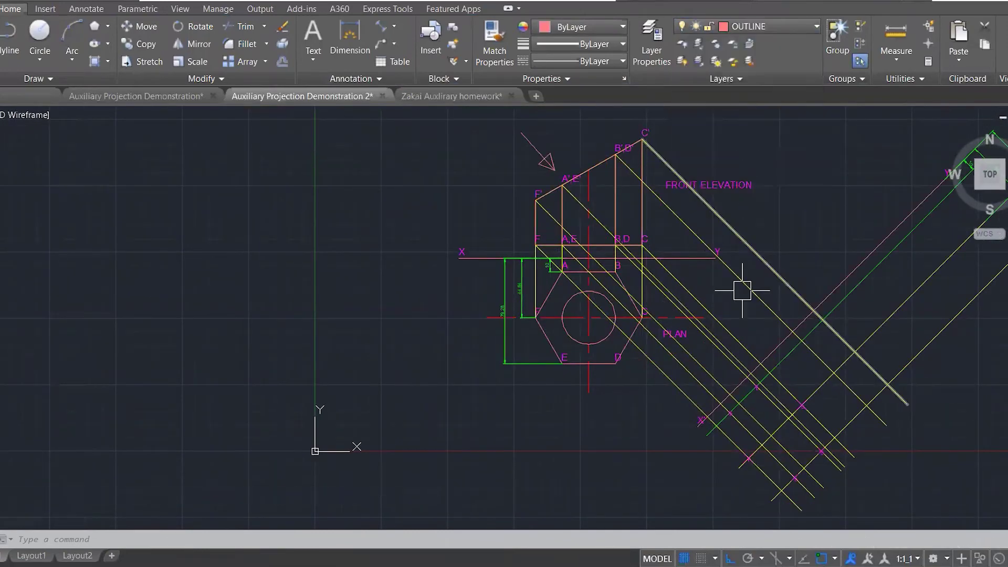
scroll(798, 484, "up", 4)
scroll(803, 487, "down", 2)
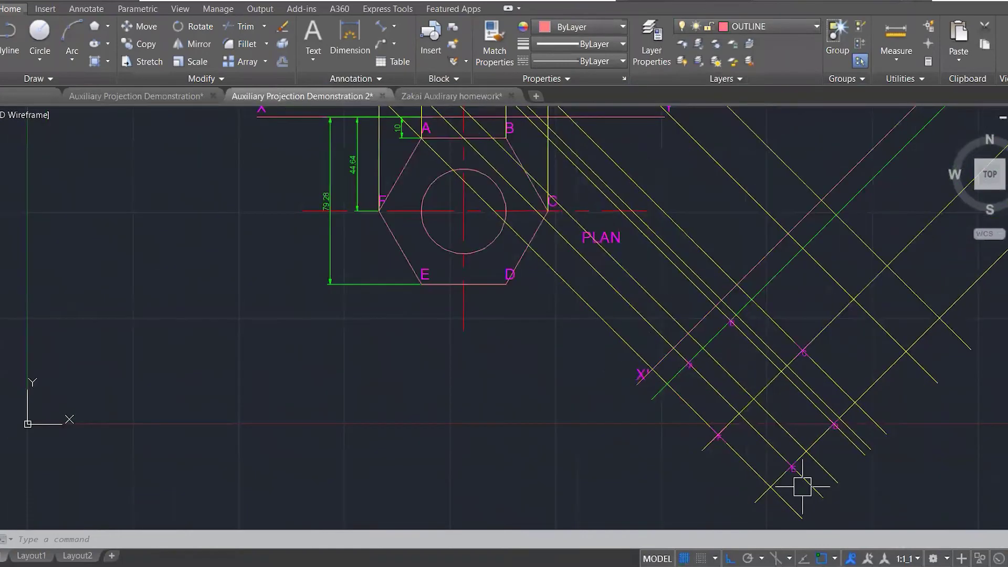
type("l")
key("Return")
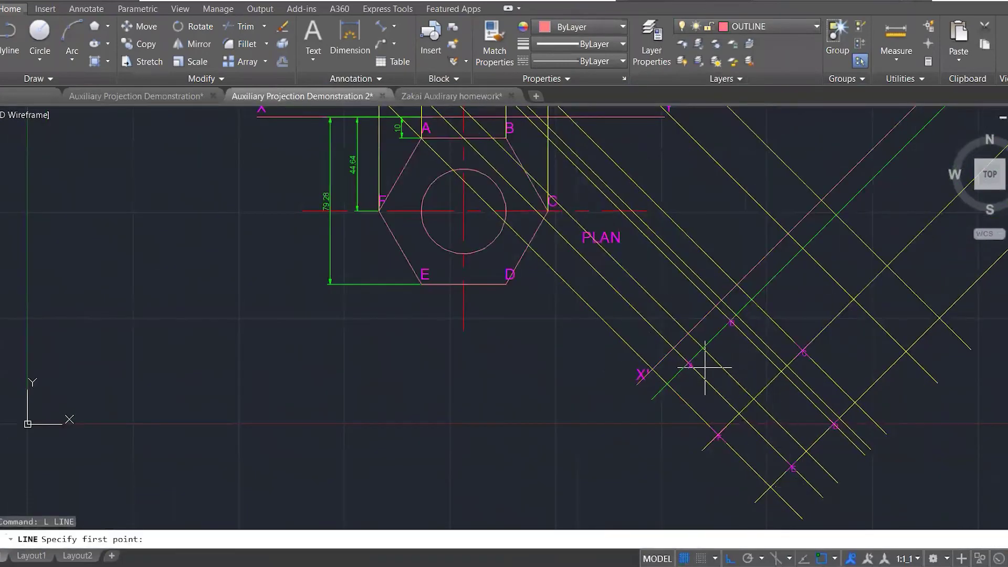
left_click(688, 363)
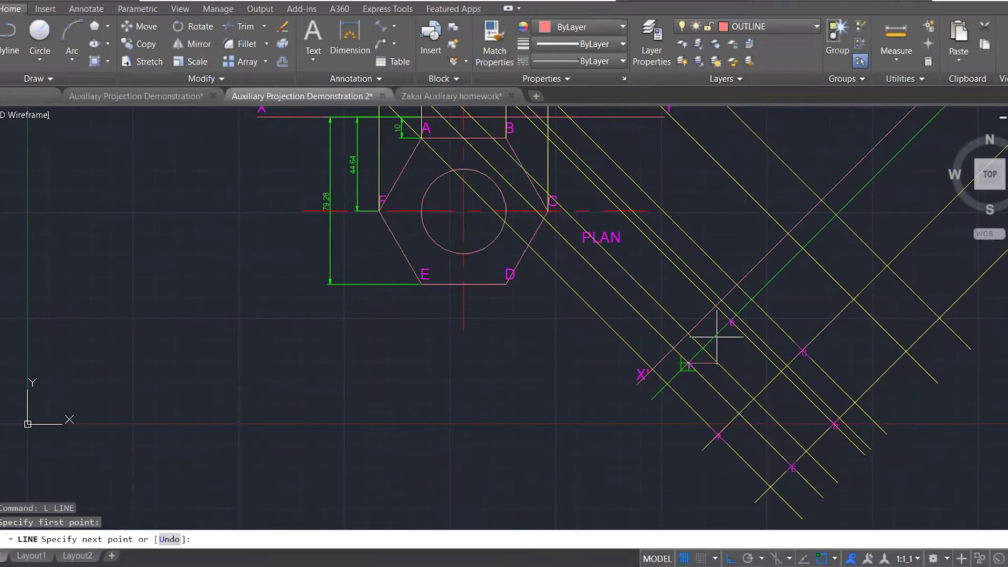
left_click(803, 351)
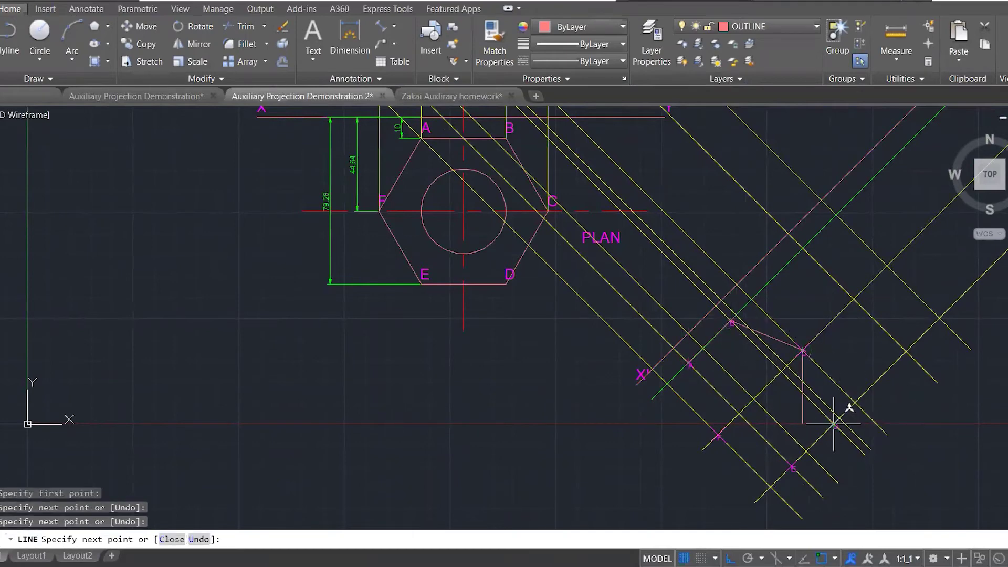
left_click(836, 424)
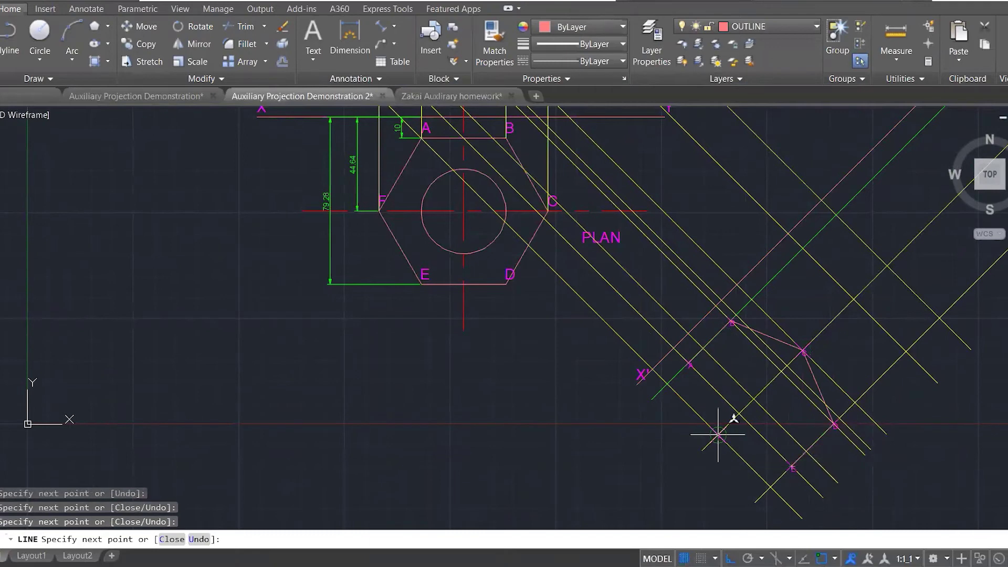
left_click(719, 435)
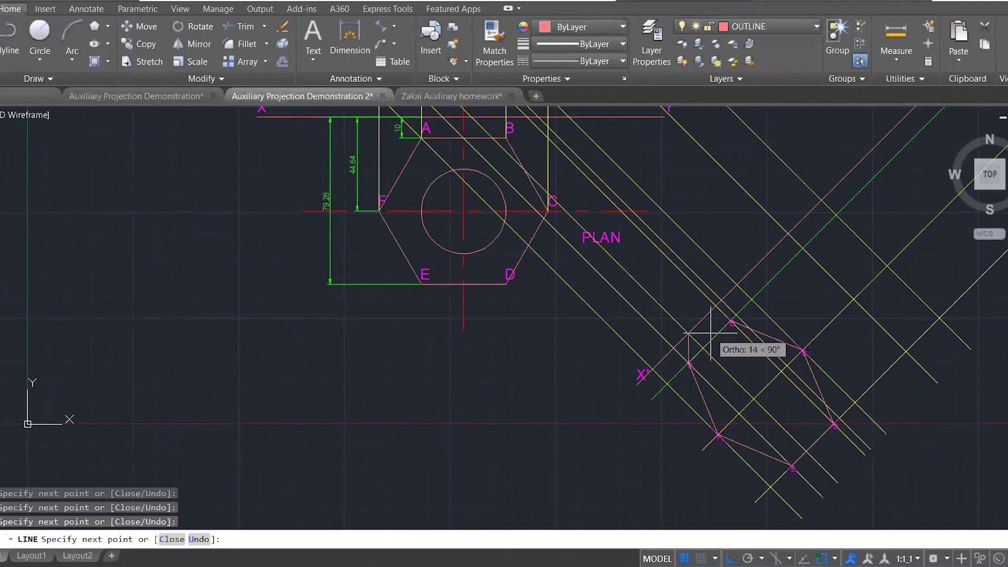
key("Escape")
key("Escape")
key("Escape")
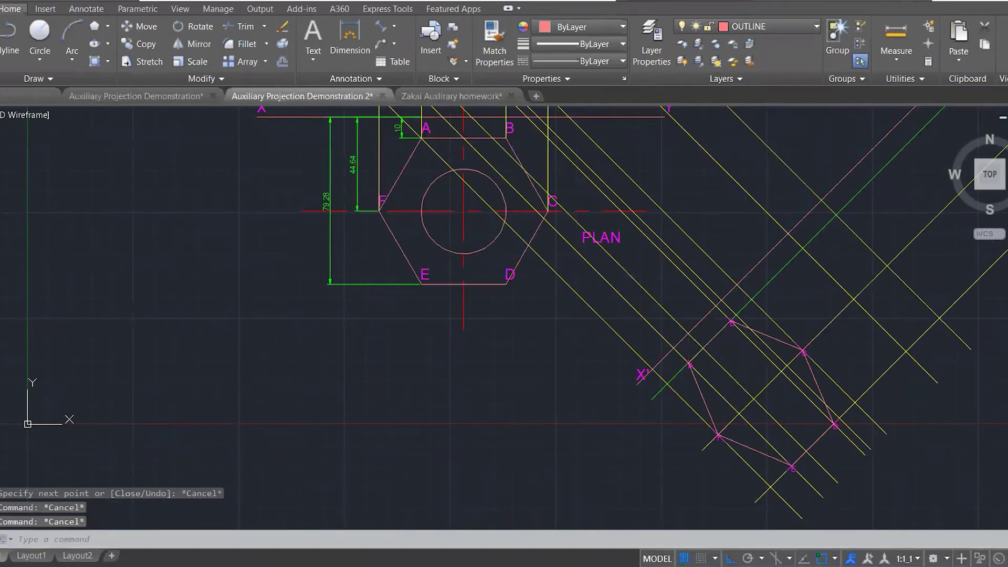
key("ctrl+s")
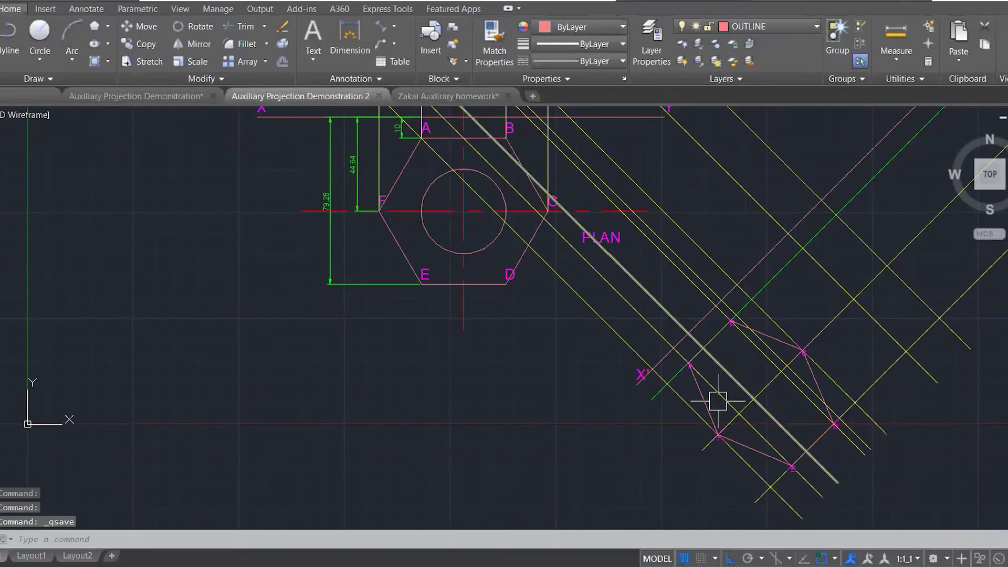
- Trace the projector from top corner C' to the auxiliary view, checking corner C's distance from the XY line in the plan
scroll(556, 418, "down", 2)
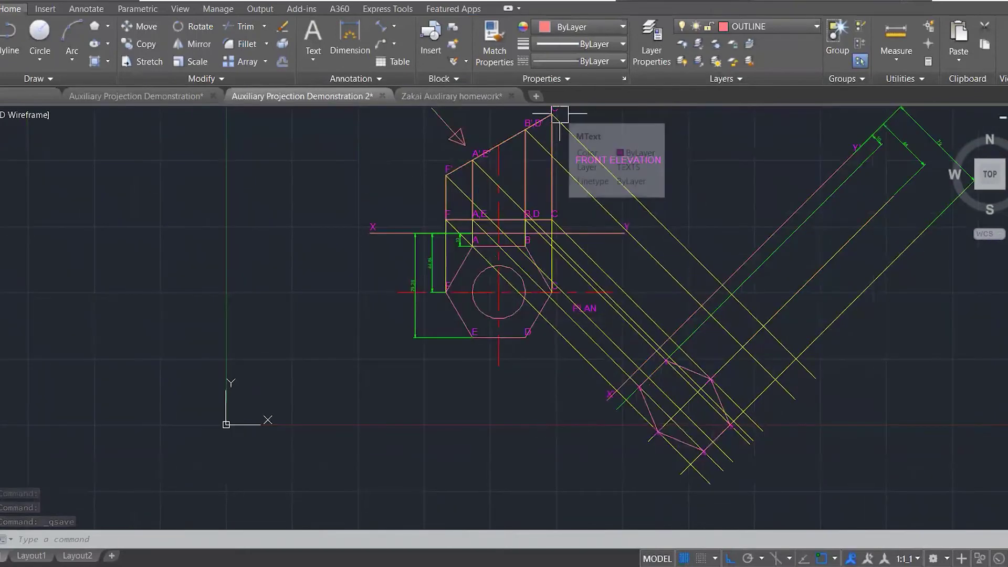
scroll(544, 252, "down", 2)
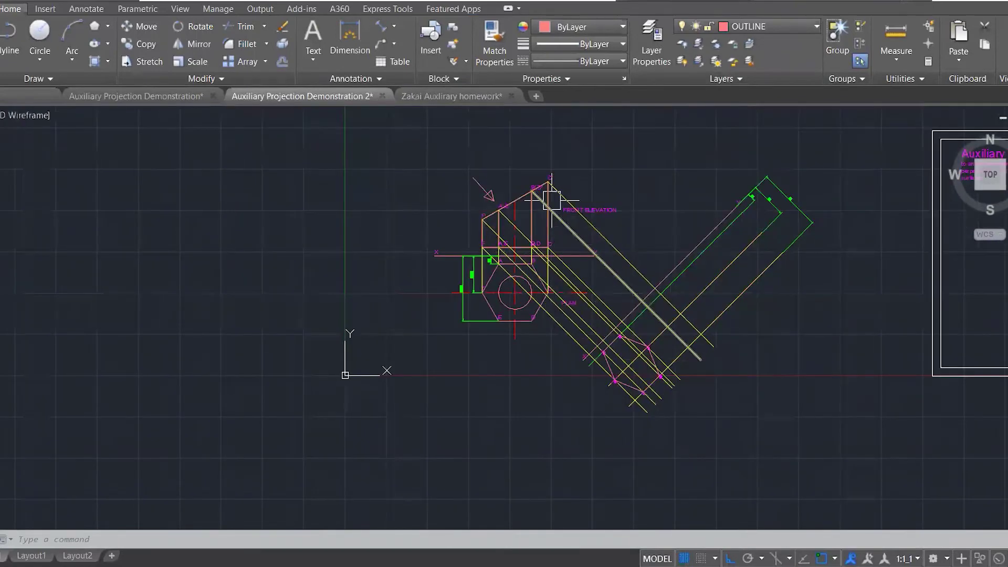
scroll(546, 181, "up", 2)
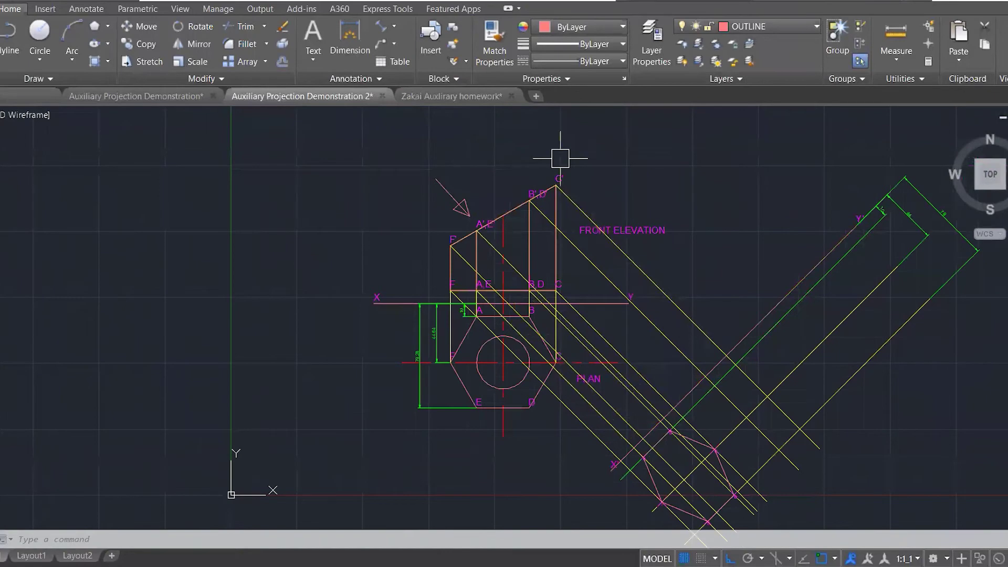
scroll(588, 202, "up", 2)
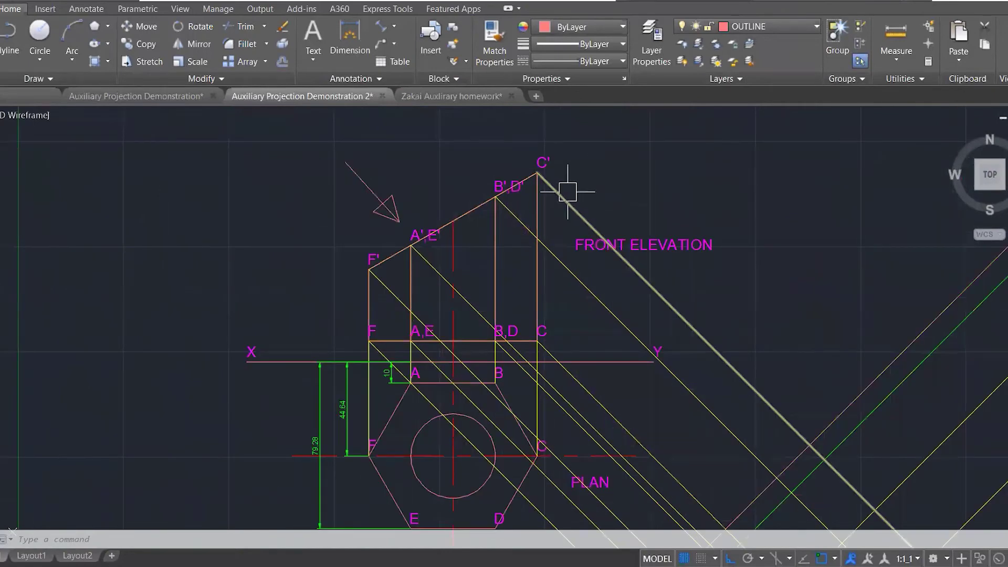
left_click(568, 192)
scroll(568, 189, "down", 2)
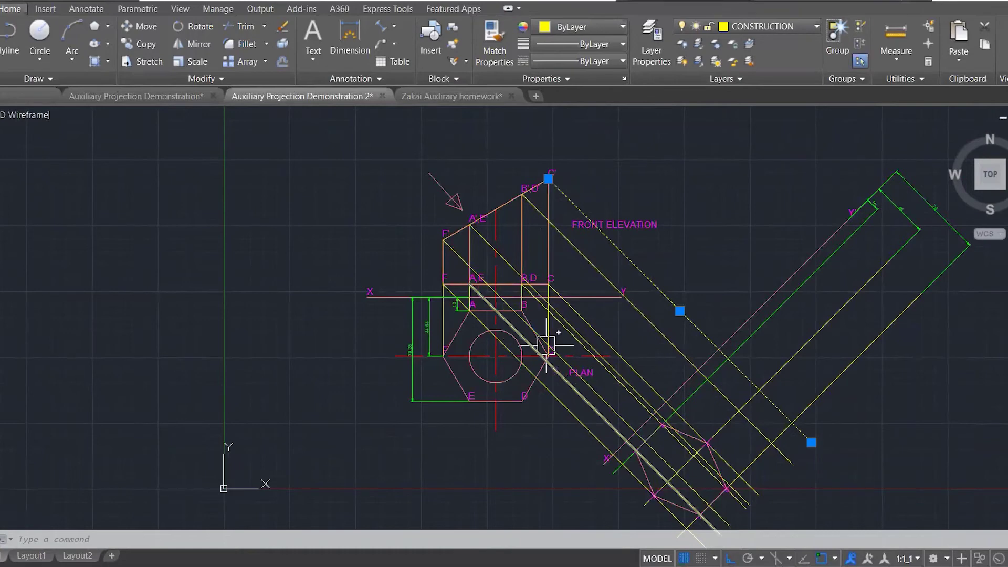
scroll(546, 347, "up", 2)
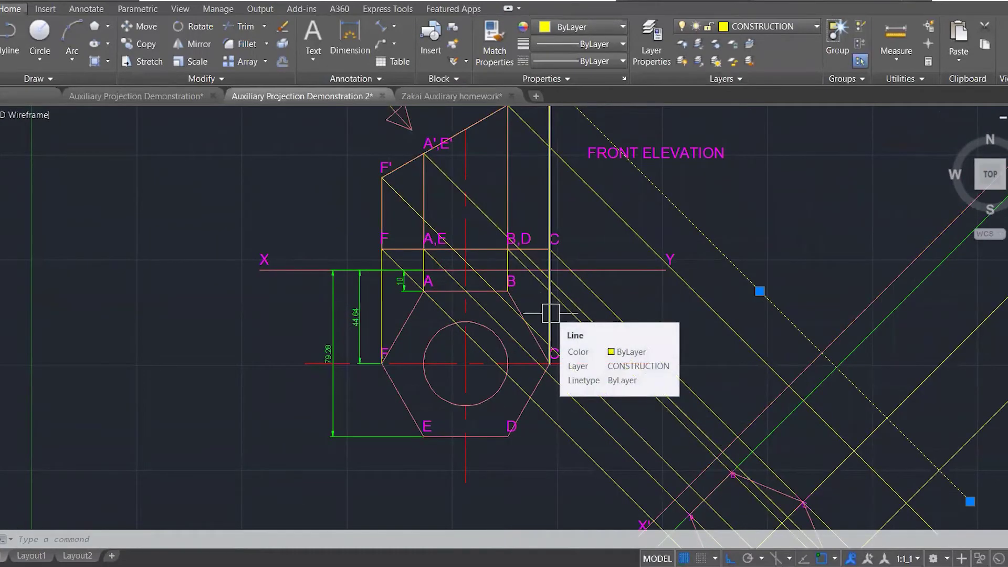
scroll(550, 314, "down", 2)
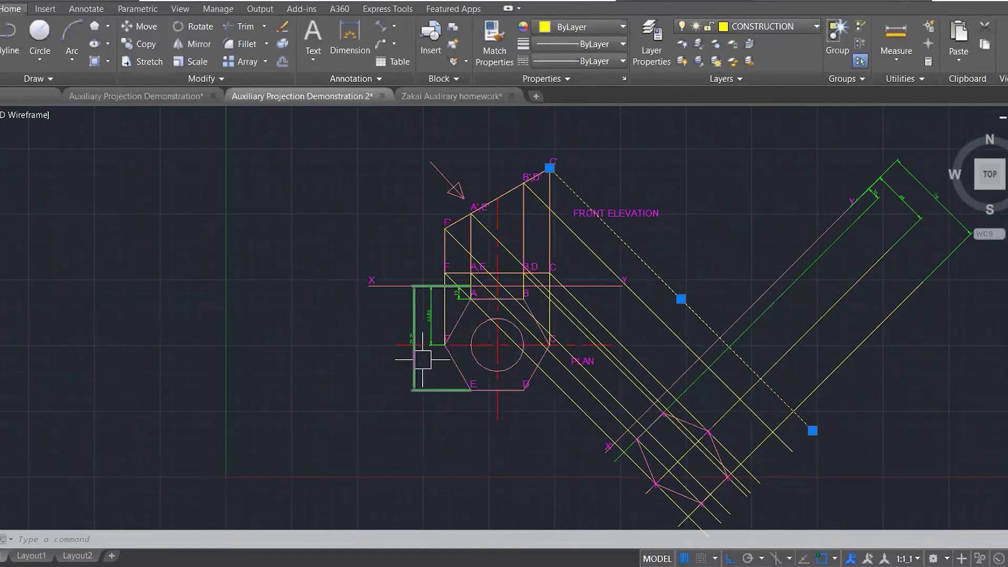
scroll(422, 360, "up", 2)
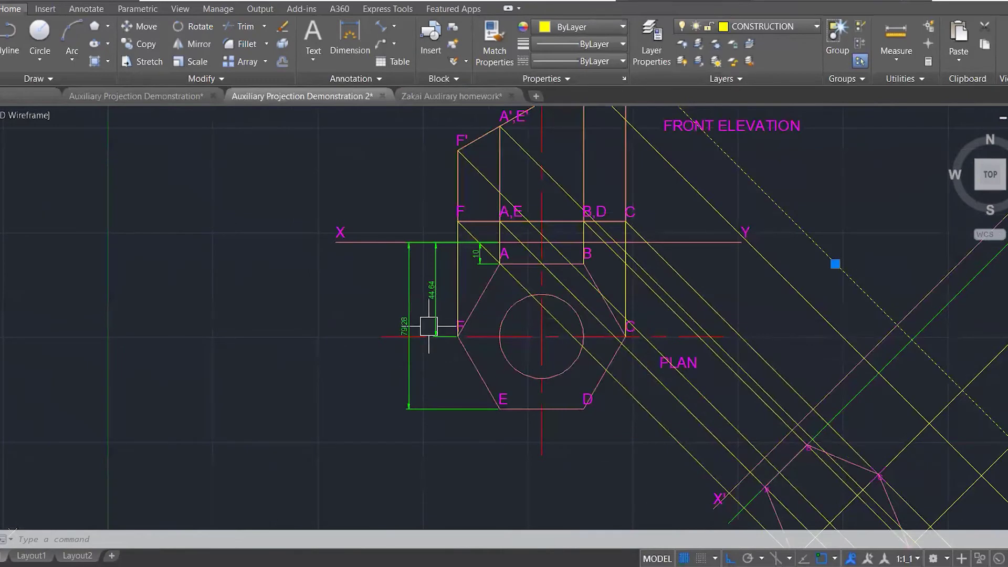
scroll(430, 325, "down", 2)
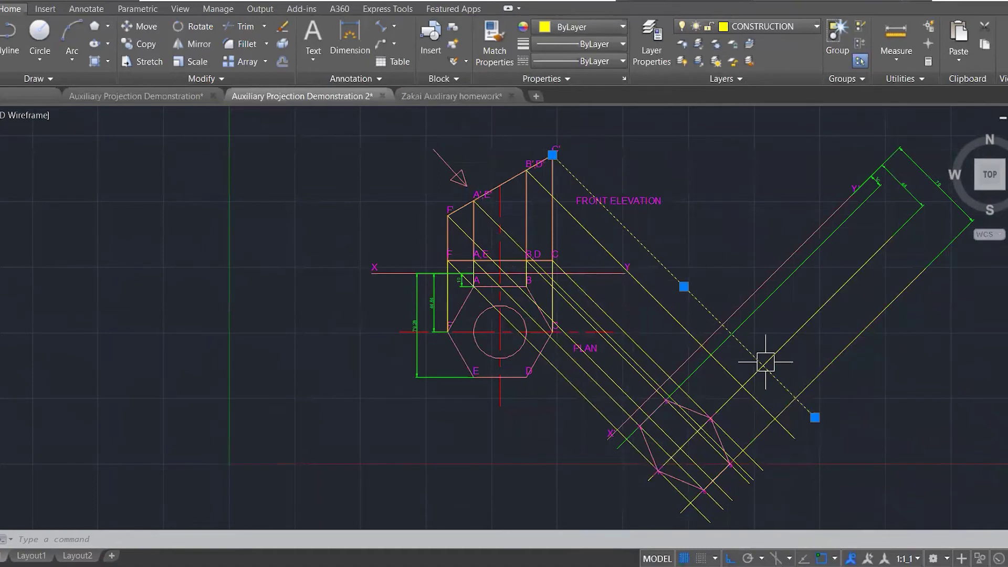
scroll(766, 362, "up", 4)
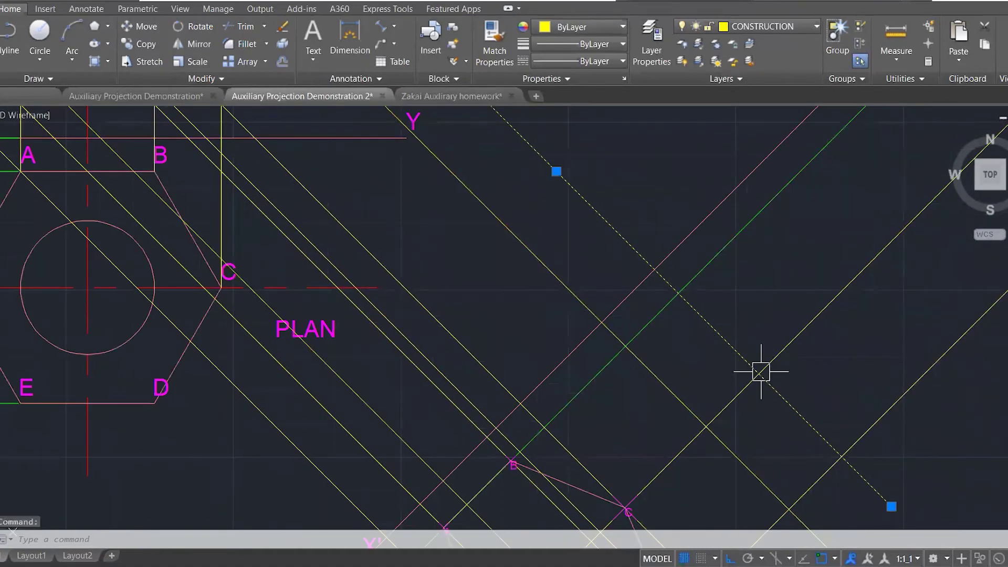
- Place a point where the projector from top corner C' crosses the parallel line that carries base points F and C
key("Escape")
type("POI")
key("Return")
left_click(759, 374)
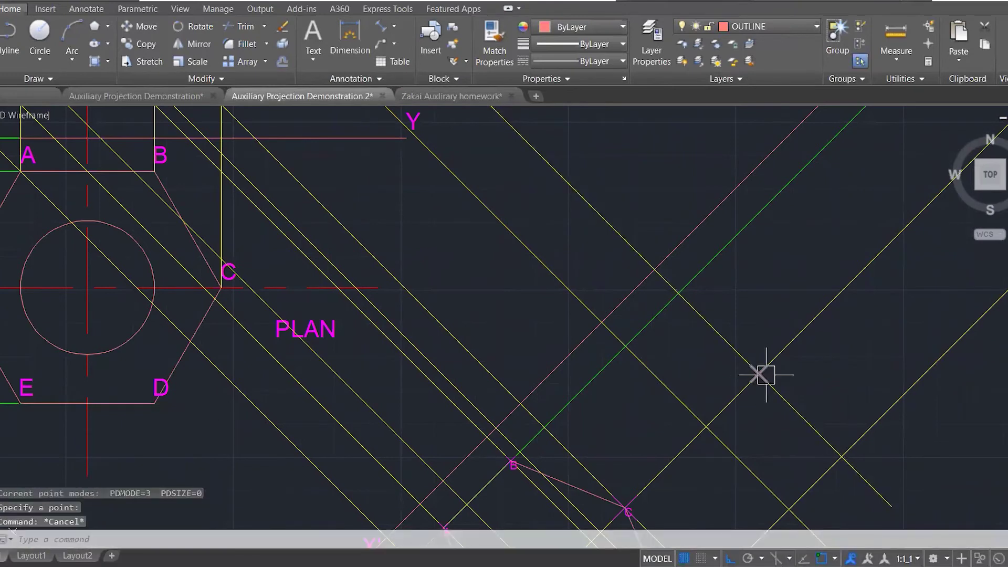
- Label the new point marker on the top corner's projector with the multiline text C'
type("MT")
key("Return")
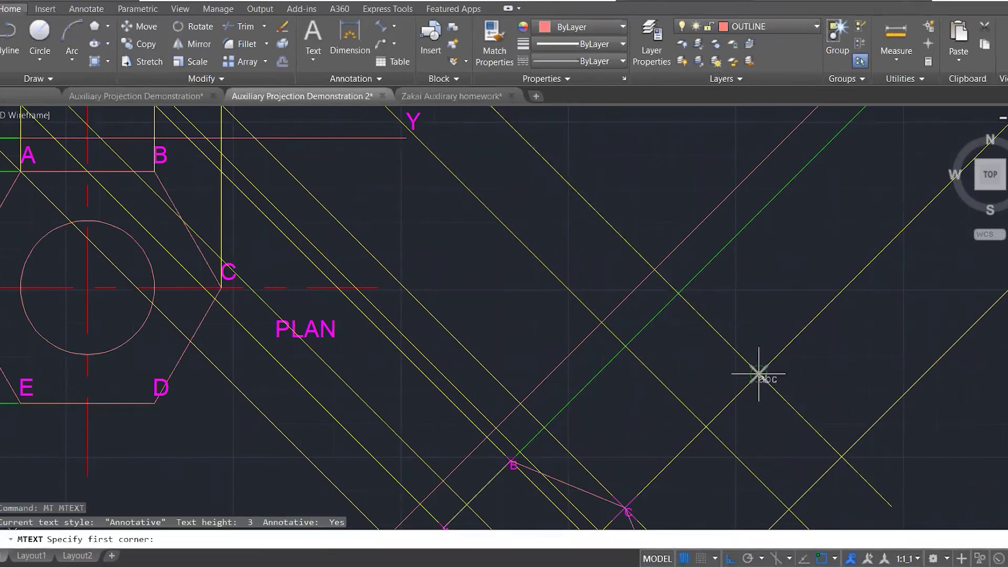
left_click(759, 374)
left_click(806, 404)
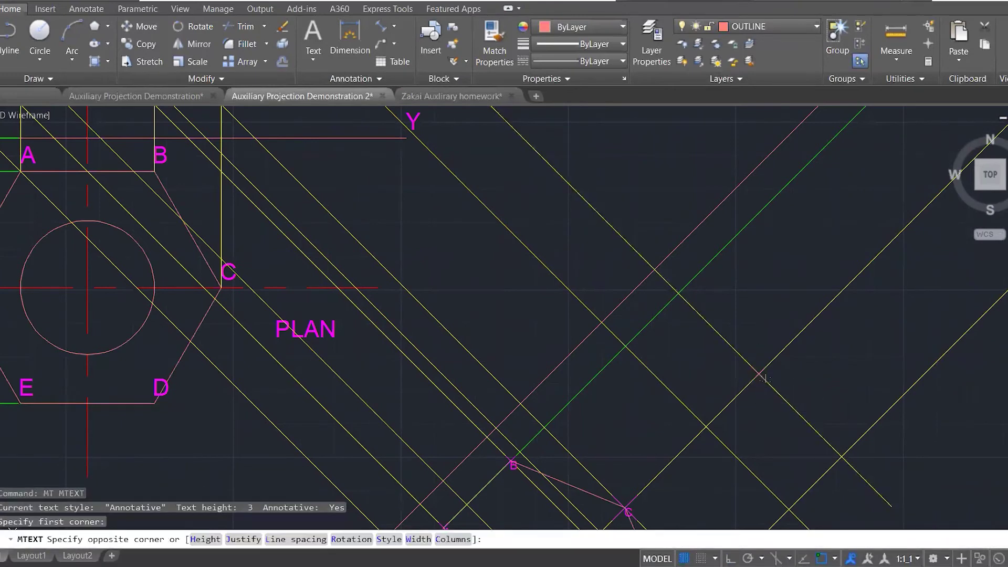
type("C'")
left_click(812, 409)
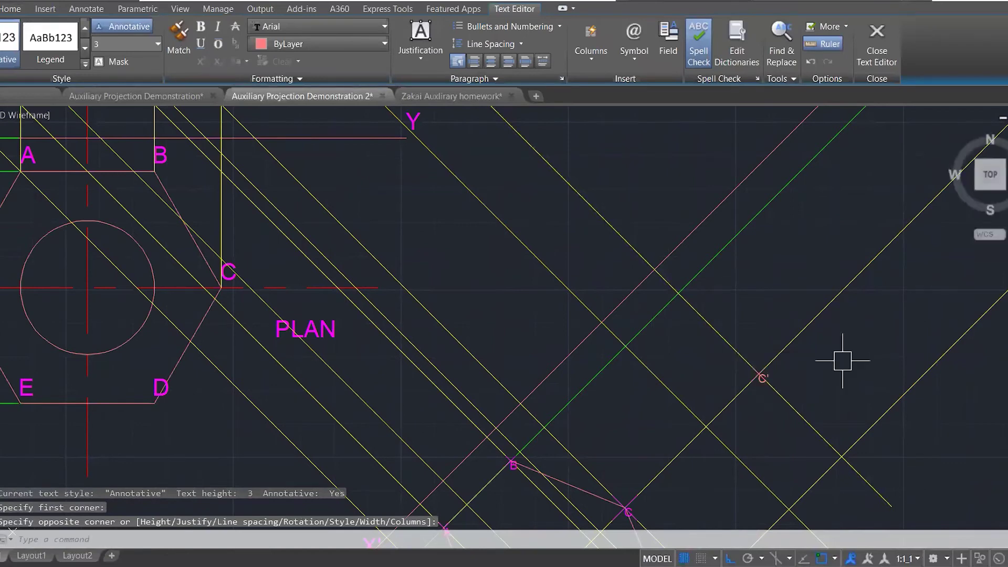
key("Escape")
- Move the C' label and its point marker to the TEXTS layer, and make TEXTS the current layer
left_click(710, 335)
left_click(810, 398)
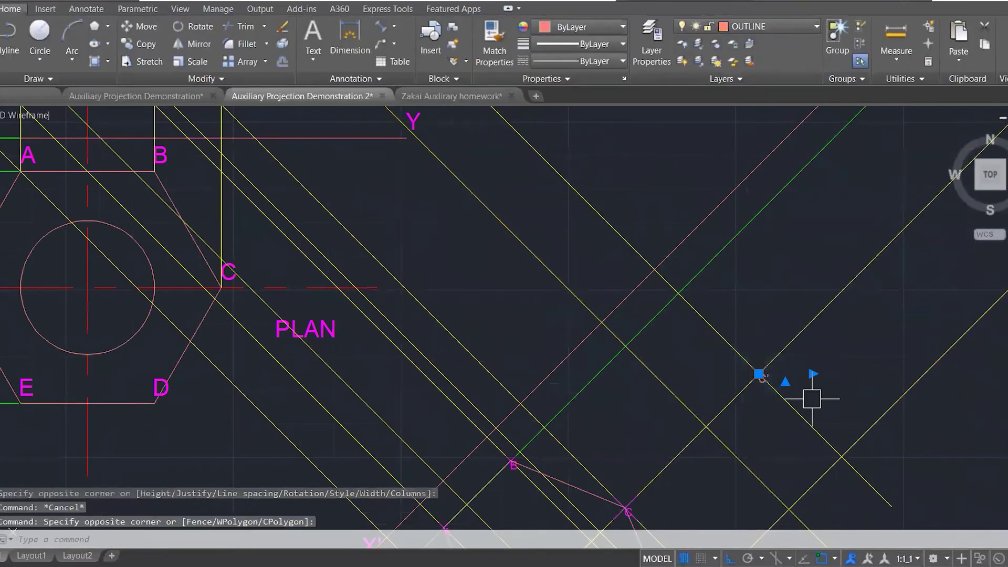
left_click(734, 28)
left_click(703, 178)
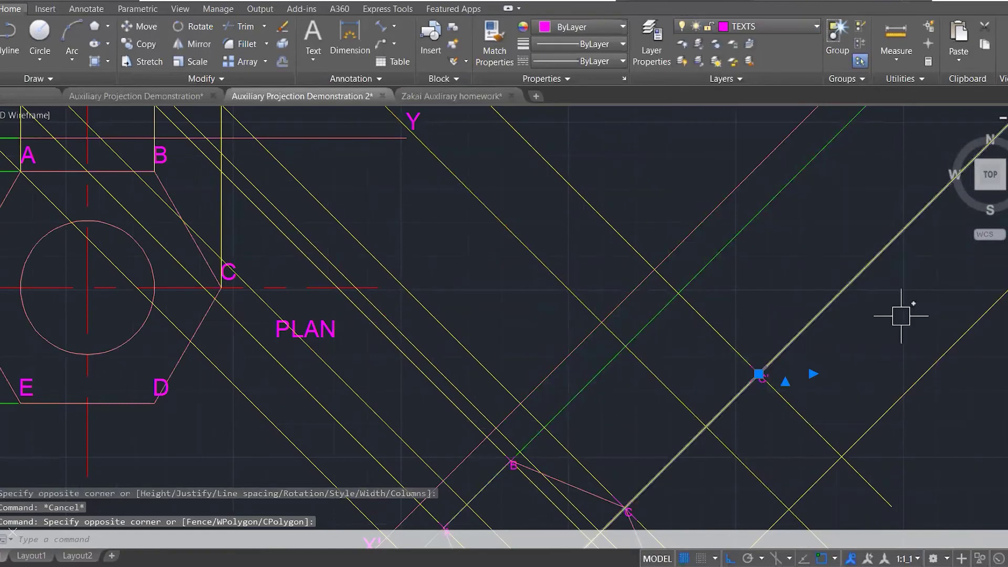
key("Escape")
left_click(831, 145)
left_click(798, 32)
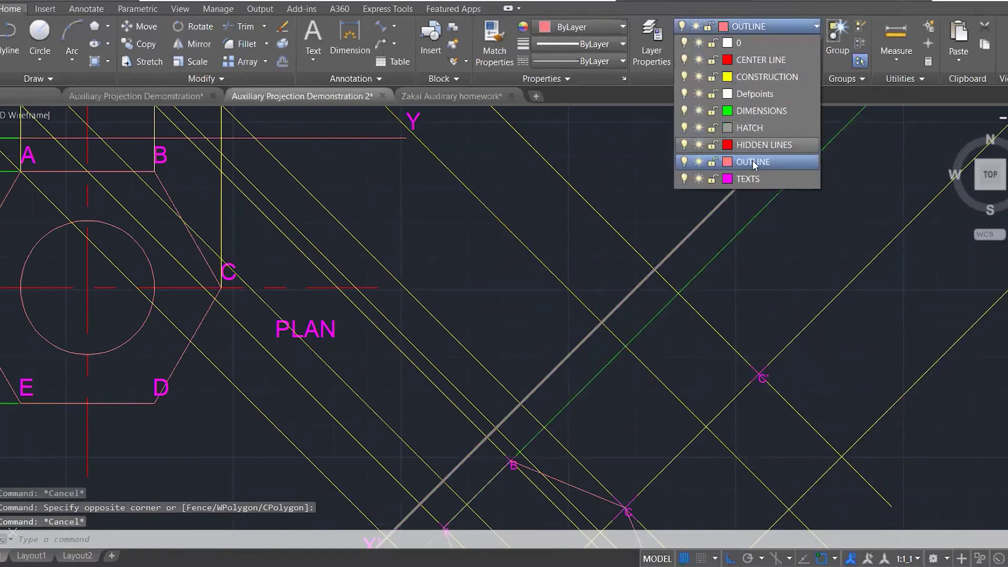
left_click(748, 178)
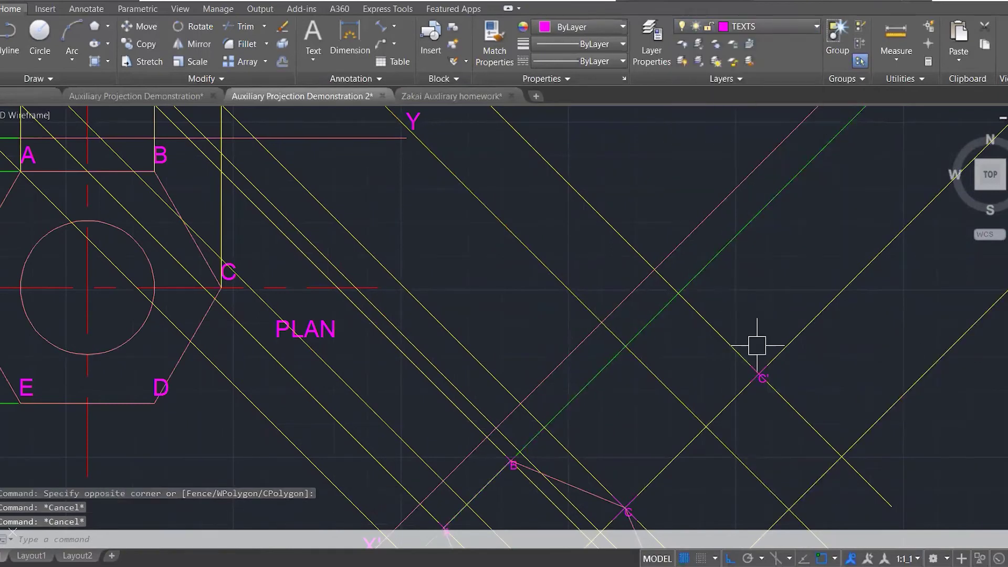
- Place a point where the projector from top corners B' and D' crosses the green line that carries base points A and B
scroll(771, 361, "down", 2)
scroll(772, 366, "down", 2)
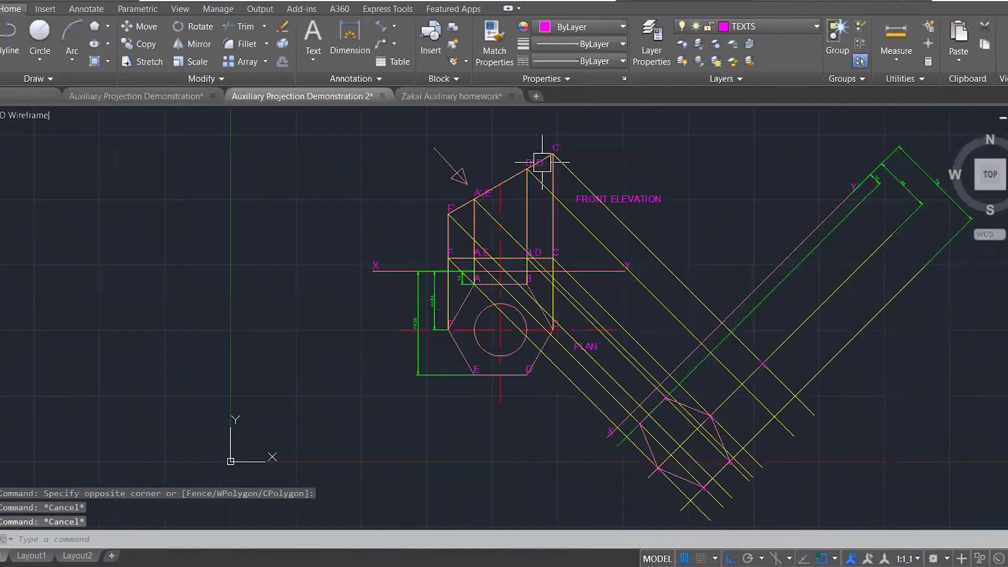
scroll(540, 160, "up", 2)
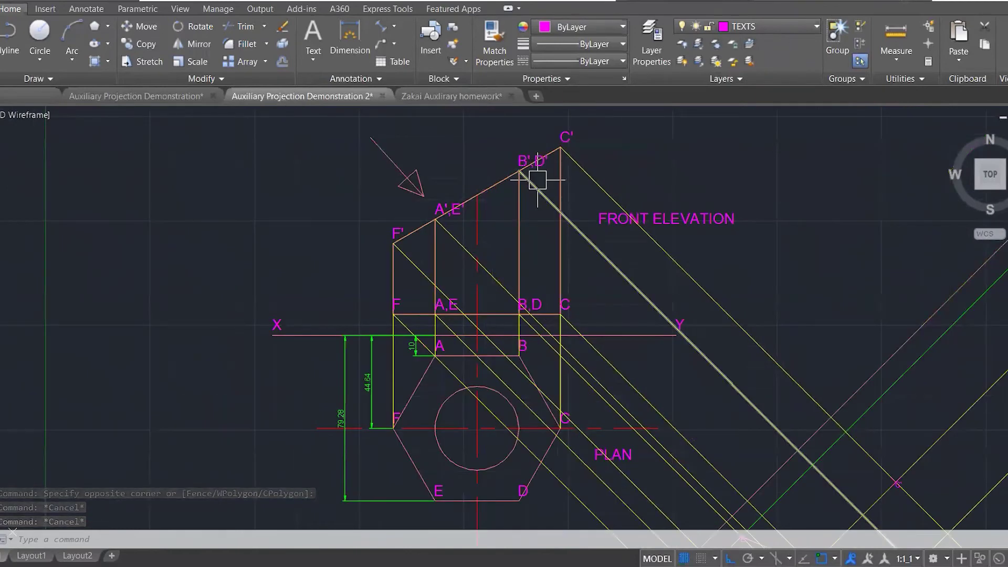
left_click(535, 185)
scroll(528, 166, "down", 2)
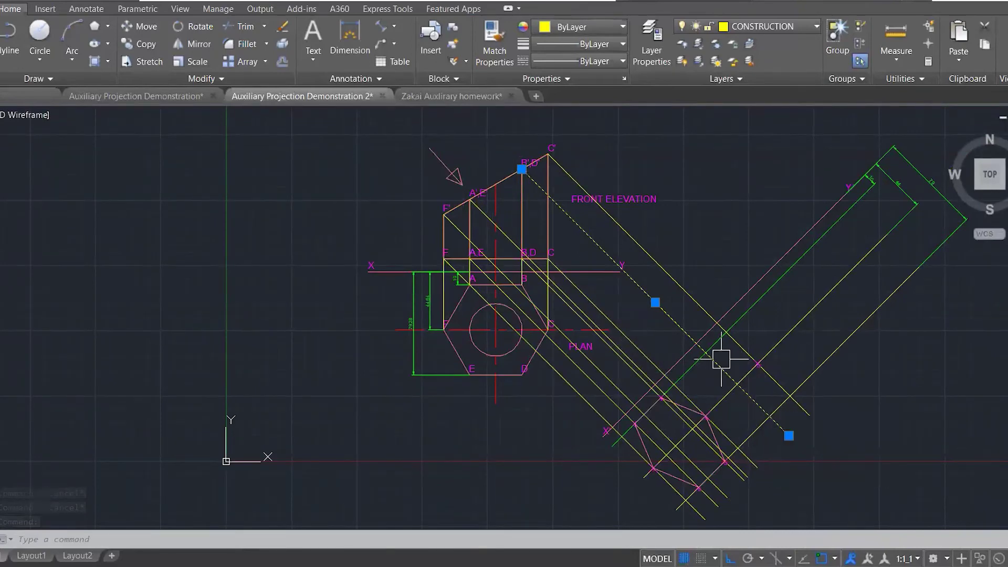
scroll(714, 358, "up", 4)
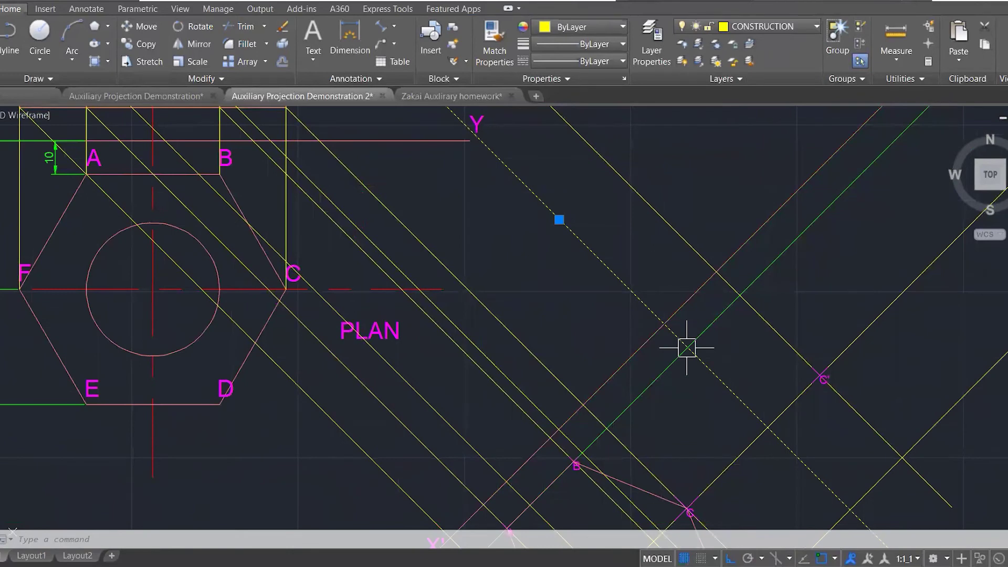
type("POINT")
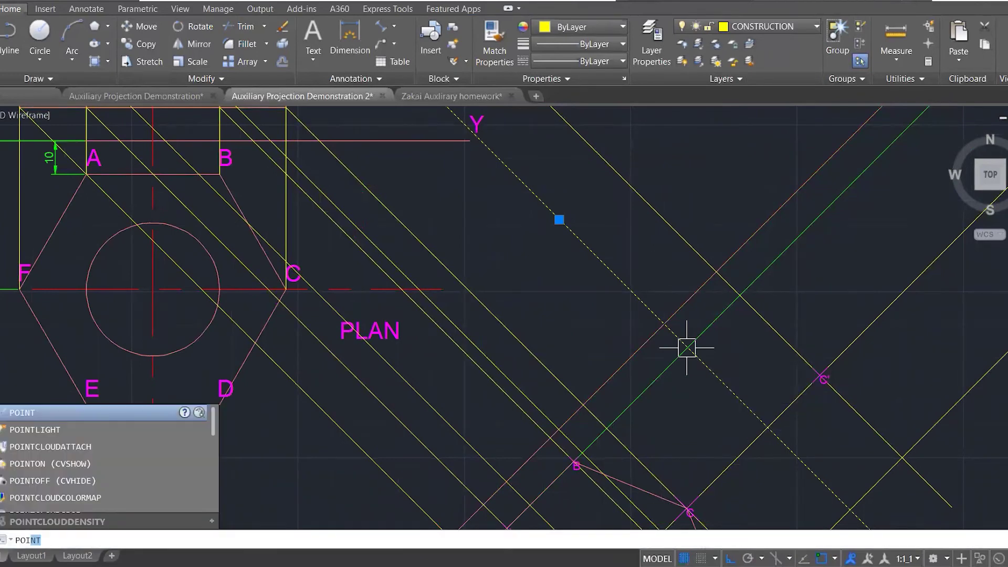
key("Return")
key("Escape")
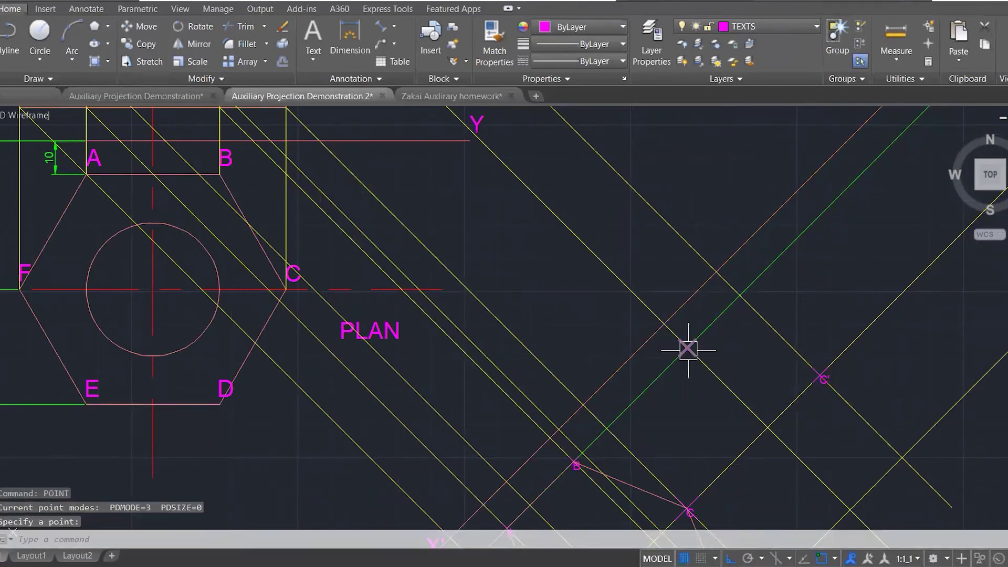
- Label the new point on the green line with the multiline text B'
type("MT")
key("Return")
left_click(690, 347)
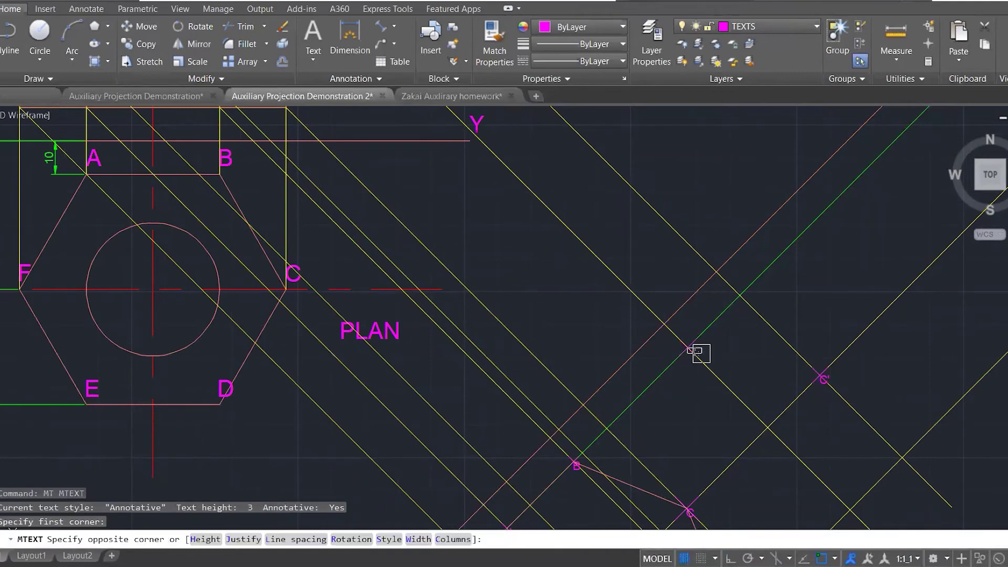
left_click(716, 365)
type("B")
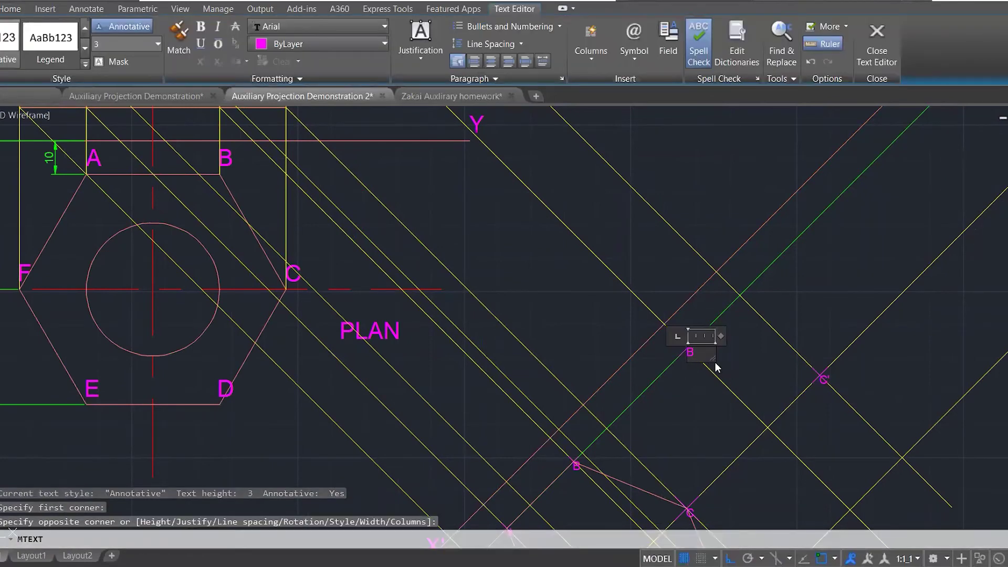
left_click(726, 349)
- Try placing a point where the projector through B' meets the parallel line that carries base points D and E
scroll(743, 338, "down", 3)
scroll(751, 349, "up", 1)
scroll(751, 350, "up", 2)
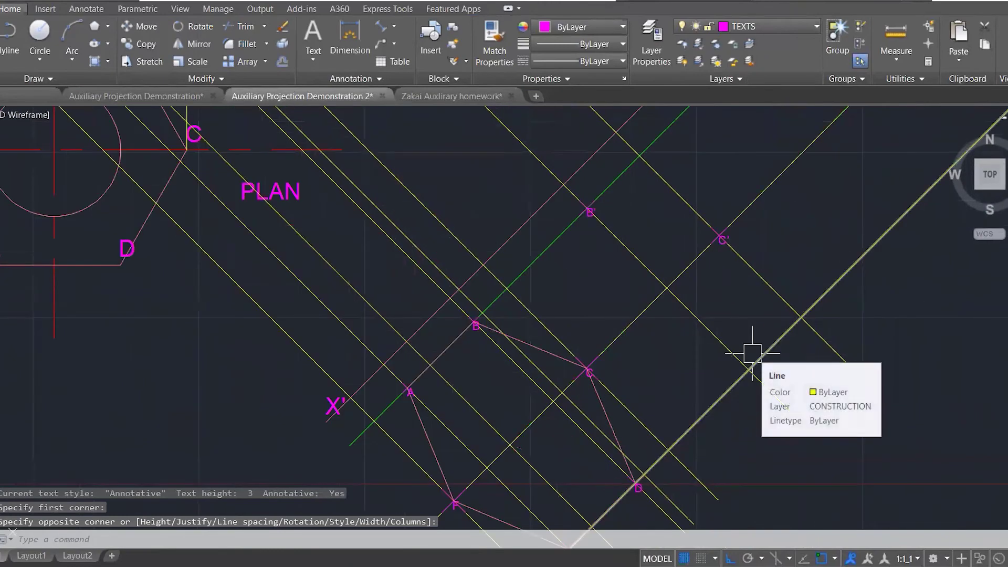
type("POINT")
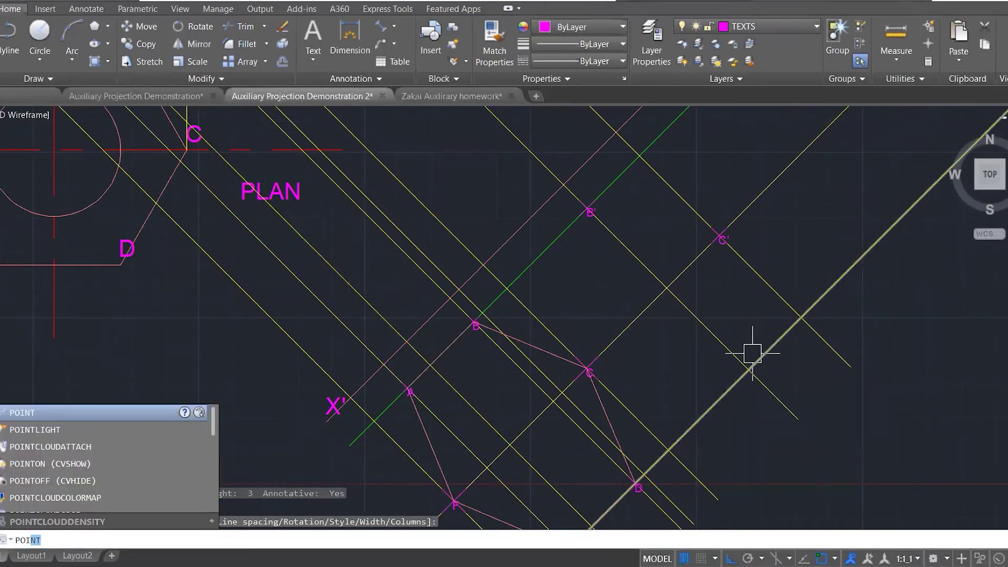
key("Return")
left_click(757, 366)
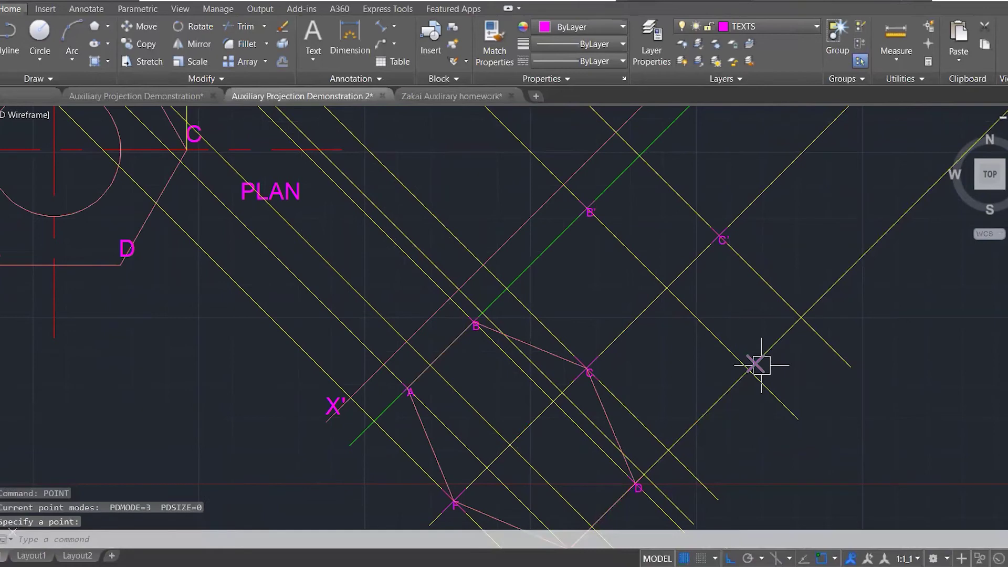
- Undo the last point placement and the view changes before it
key("ctrl+z")
type("U")
key("Return")
key("Return")
key("Return")
key("Return")
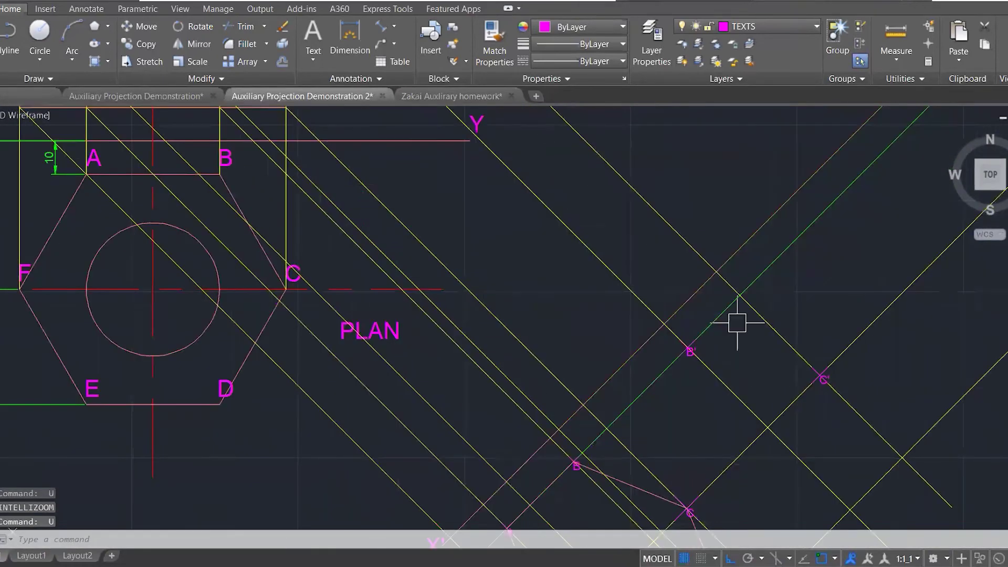
- Place the point for top corner D' where its projector crosses the parallel line through base points D and E
key("Escape")
key("Escape")
type("point")
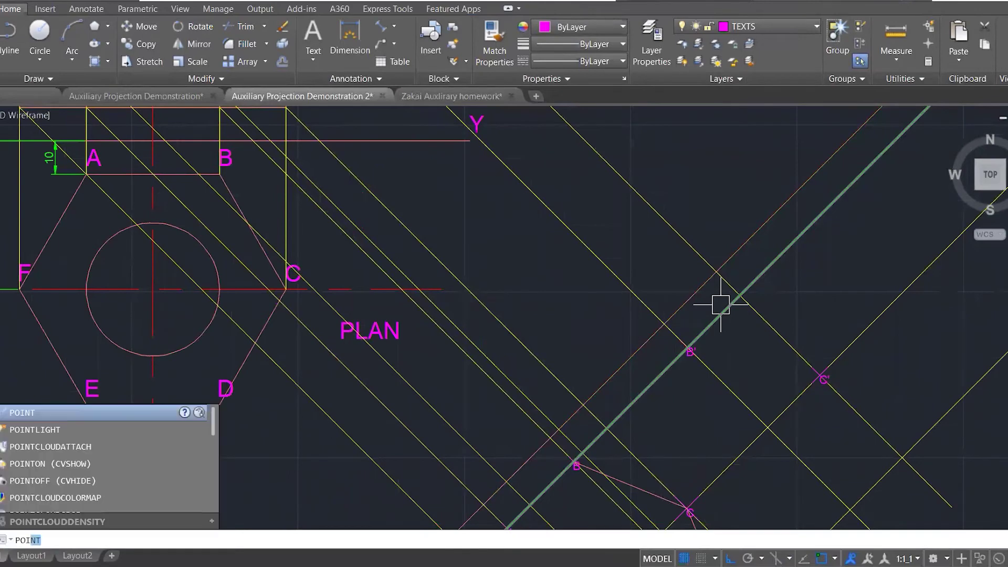
key("Return")
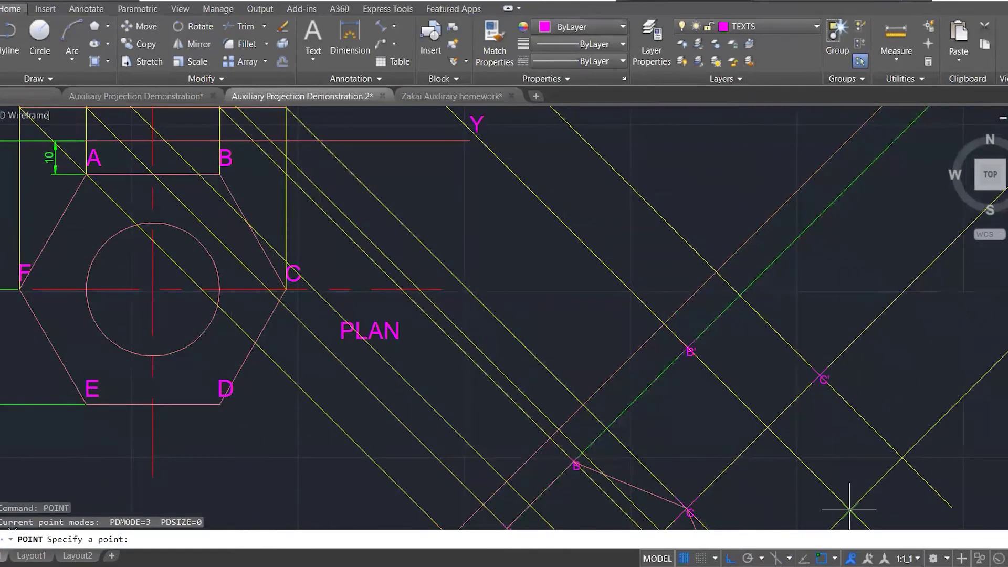
key("Escape")
- Label the new point on the line through D and E with the multiline text D'
scroll(841, 410, "down", 5)
scroll(840, 420, "up", 6)
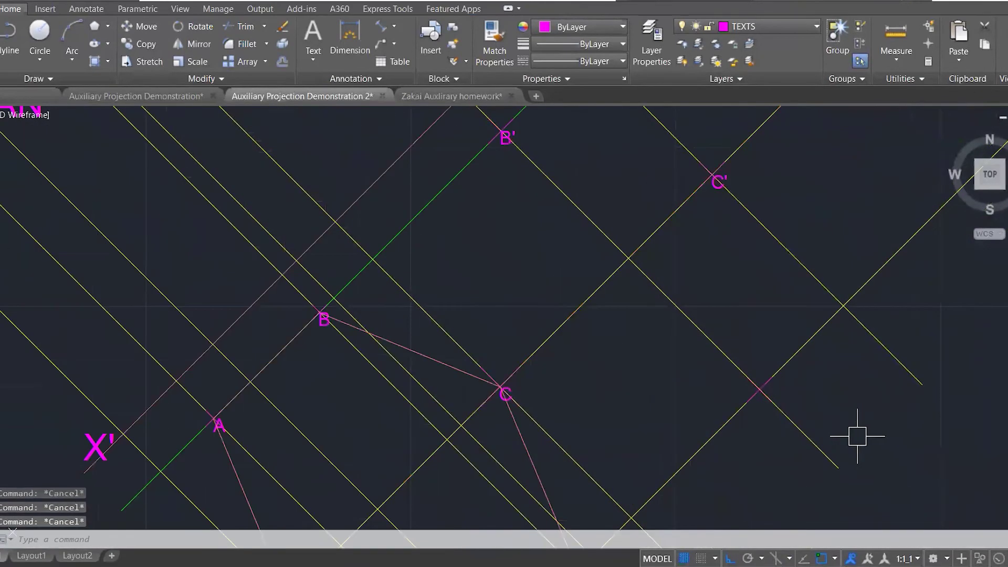
type("mt")
key("Return")
left_click(759, 390)
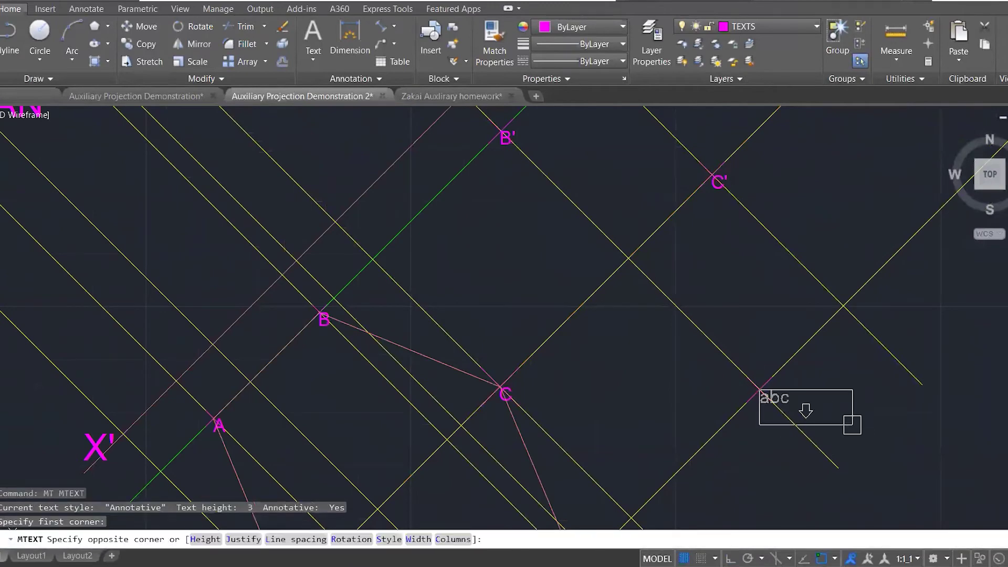
left_click(852, 425)
type("D")
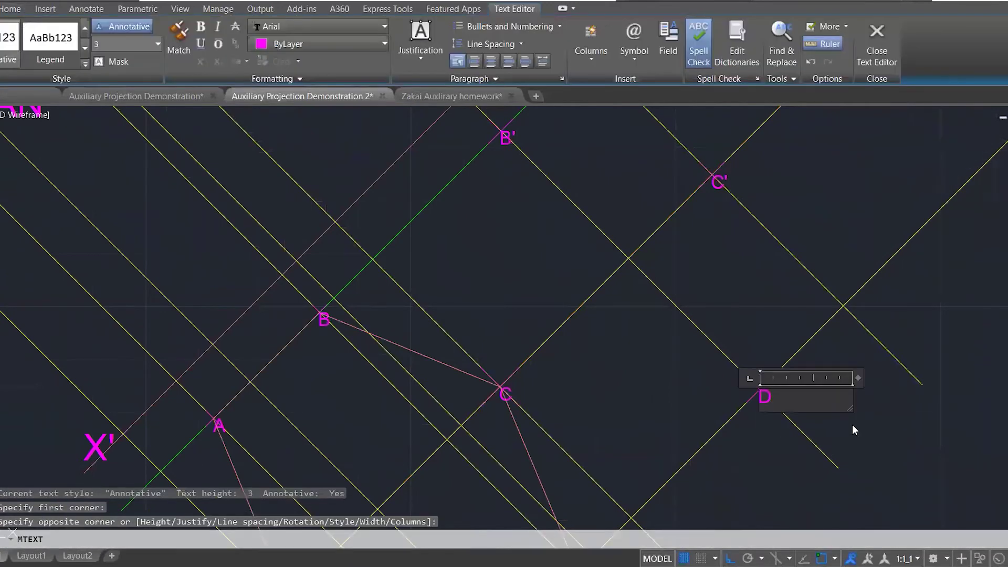
left_click(882, 349)
- Trace the projector from top corners B' and D' in the front elevation to its two marked points in the auxiliary view
scroll(792, 415, "down", 6)
left_click(792, 415)
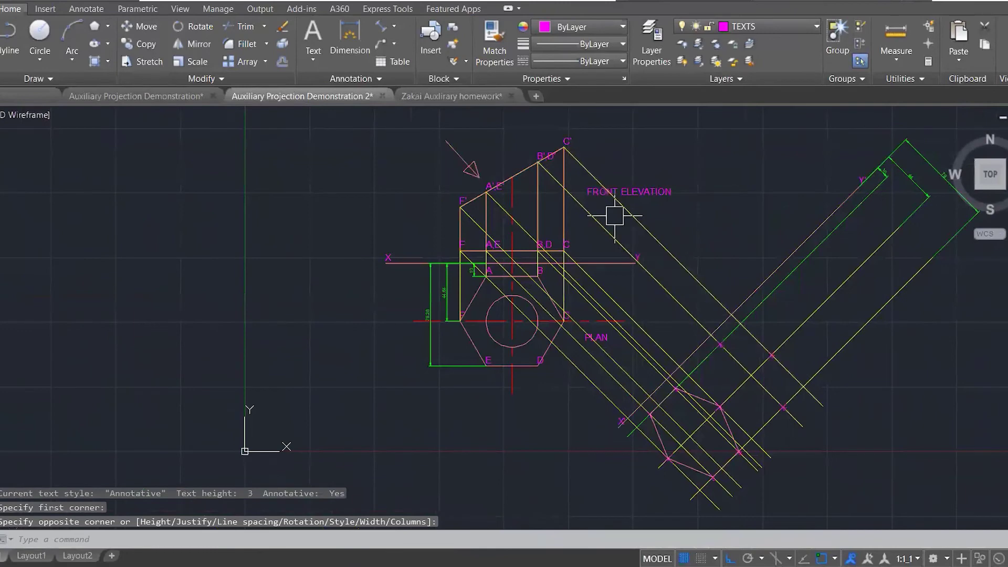
left_click(764, 234)
left_click(704, 195)
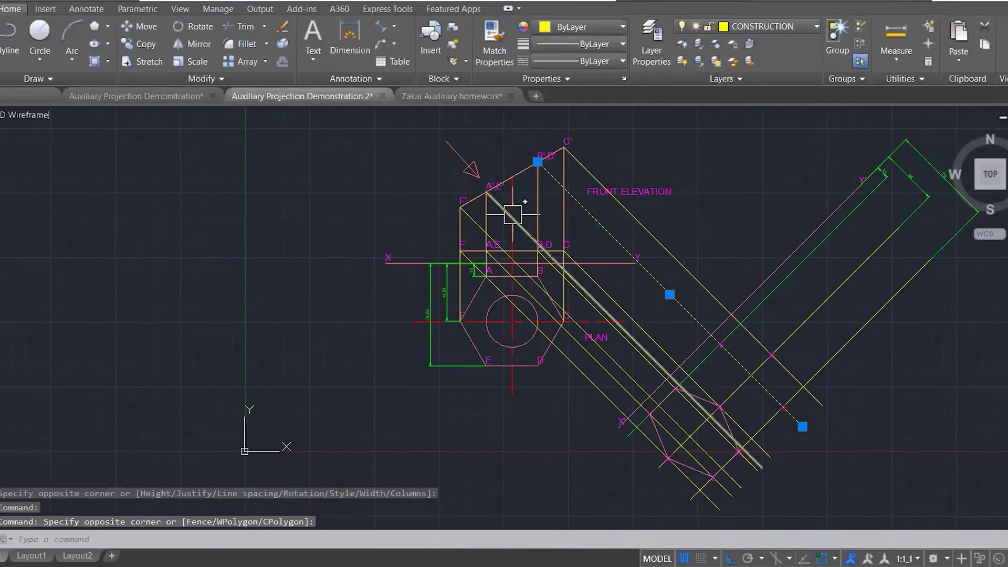
key("Escape")
- Place a point where the projector from top corners A' and E' crosses the green line through A and B, and label it A'
left_click(499, 207)
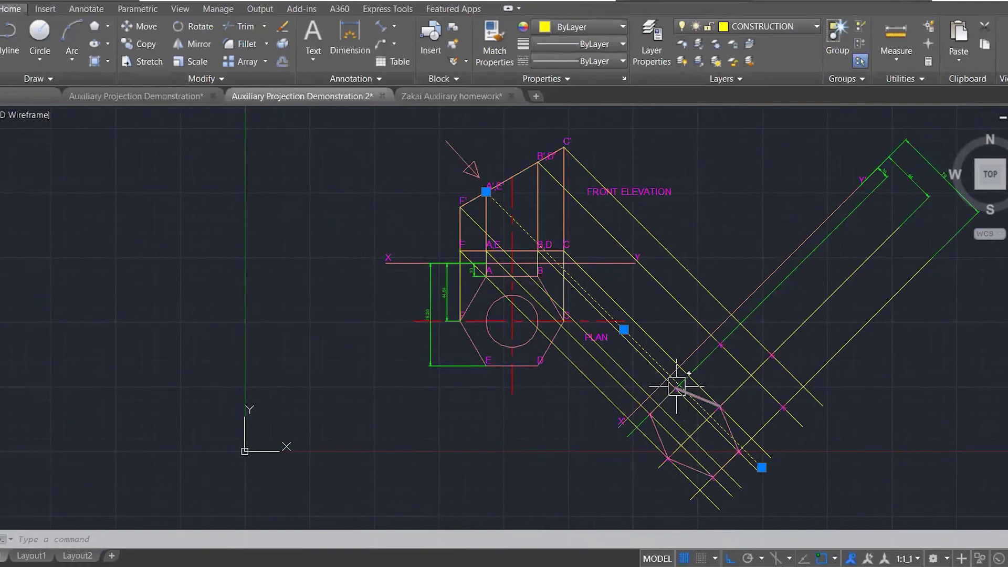
mouse_move(677, 386)
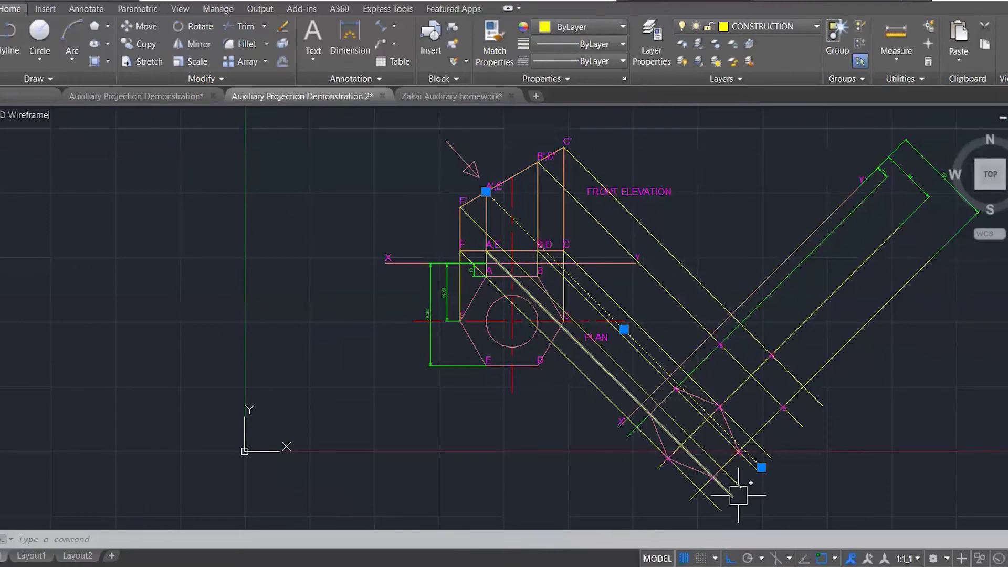
scroll(738, 495, "up", 2)
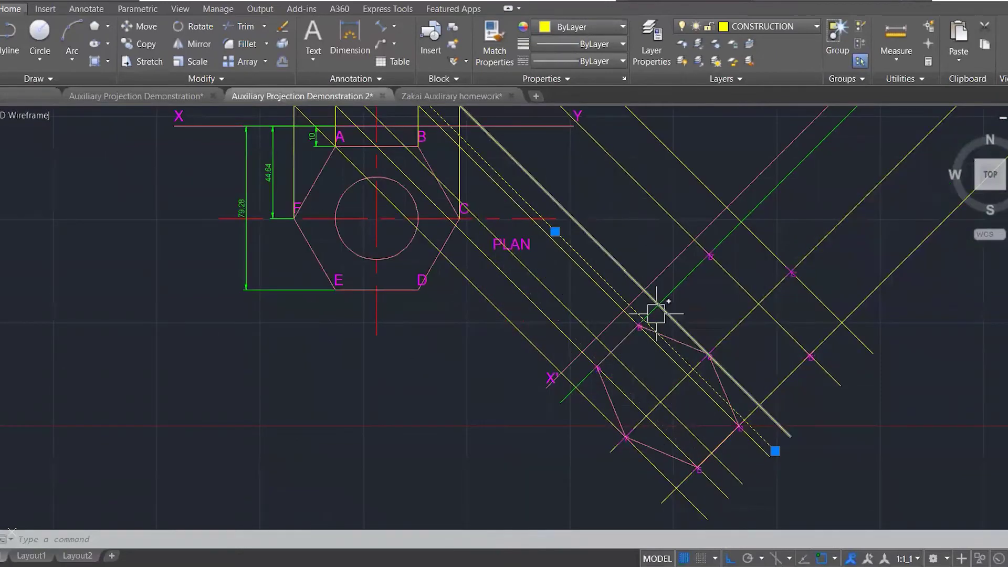
scroll(655, 314, "up", 2)
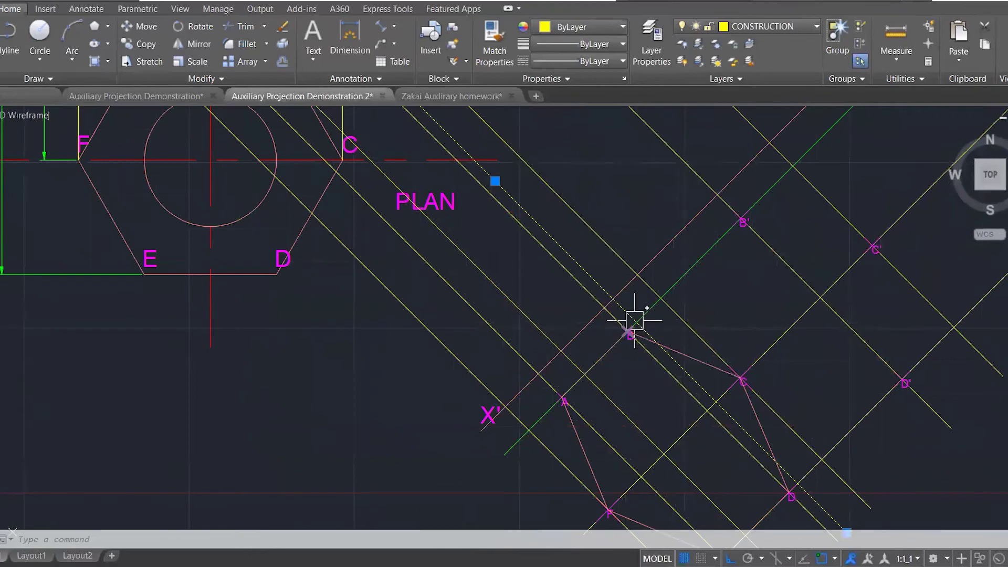
key("Escape")
key("Escape")
key("Escape")
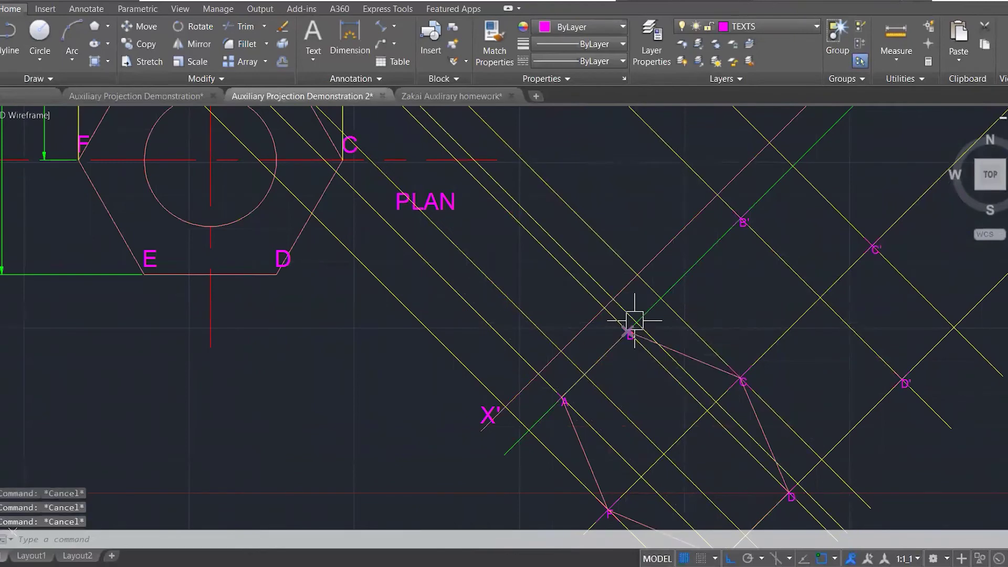
type("POINT")
key("Return")
key("Escape")
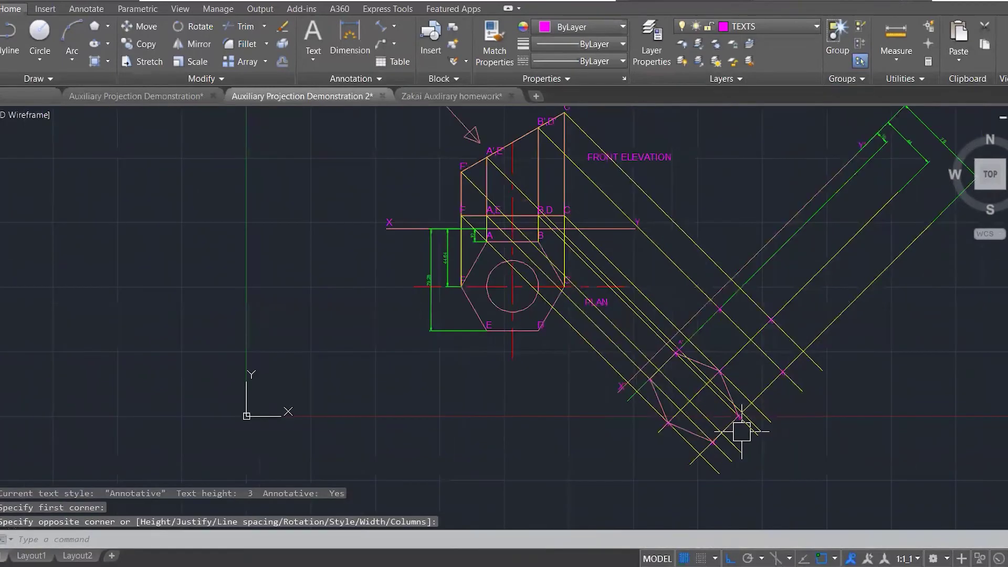
- Place a point where the same A',E' projector crosses the parallel line through base points D and E, and label it E'
left_click(508, 179)
mouse_move(762, 432)
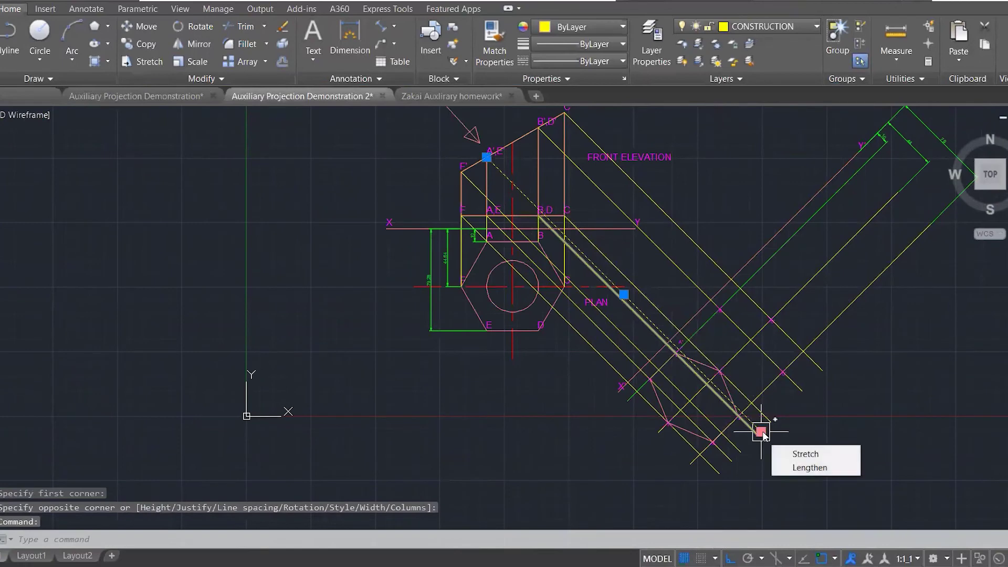
scroll(751, 418, "up", 5)
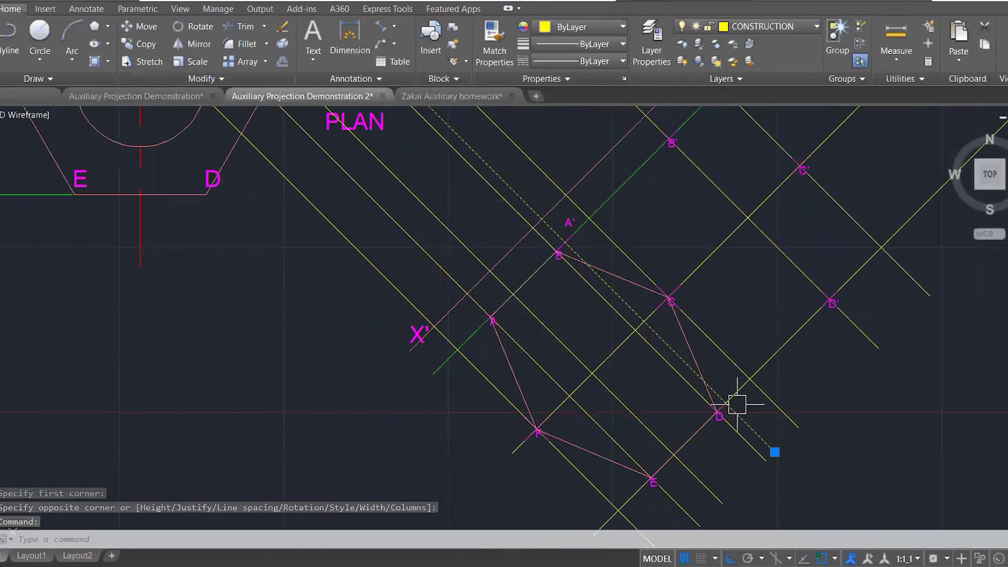
type("POI")
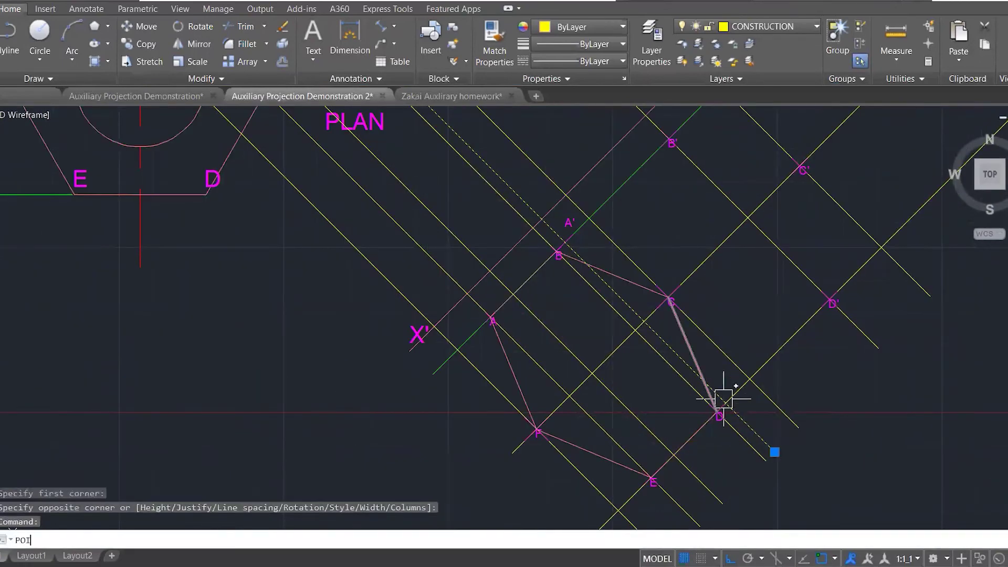
key("Return")
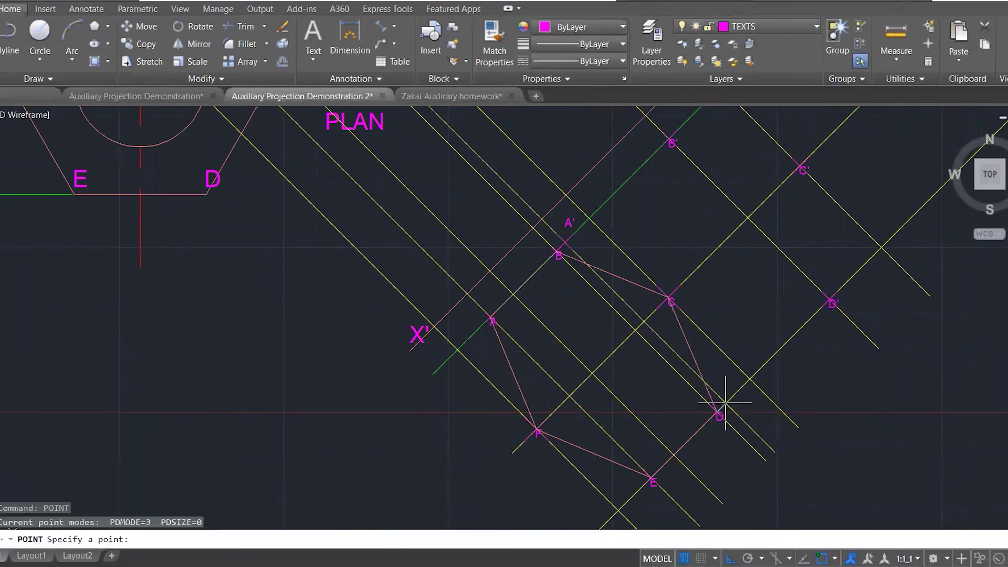
left_click(724, 405)
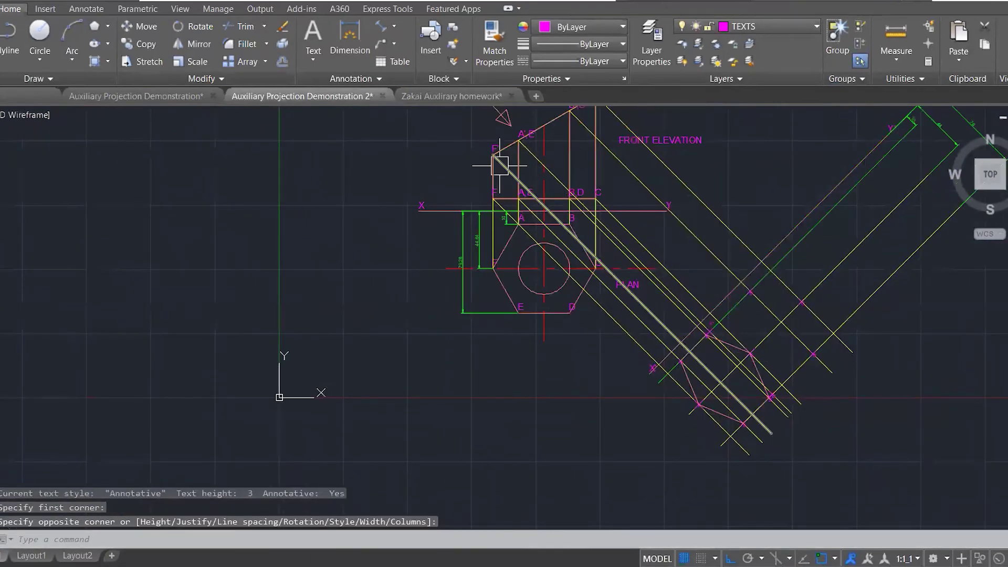
- Trace the projector from top corner F' in the front elevation to its crossing with the line through base points C and F
left_click(515, 170)
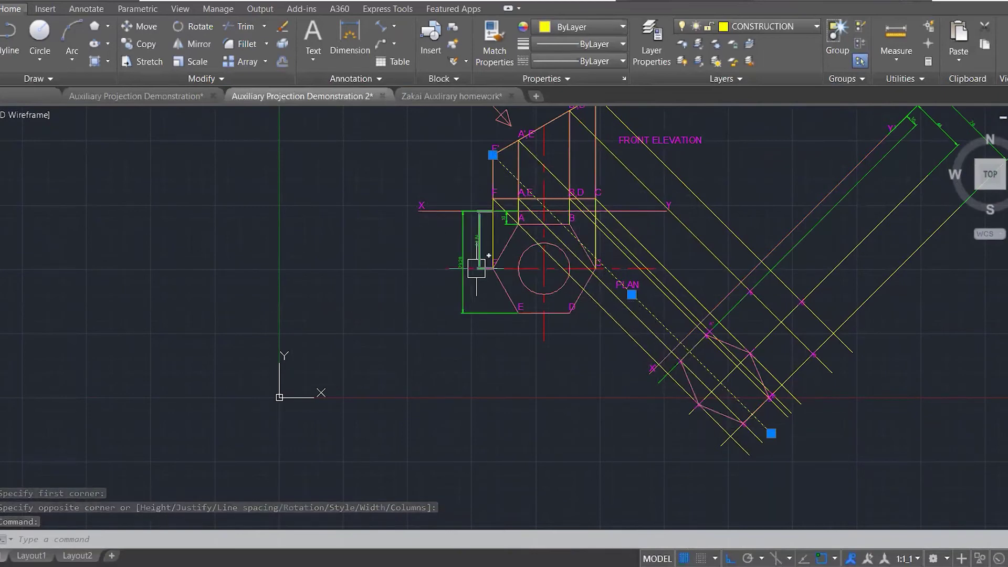
scroll(476, 269, "up", 2)
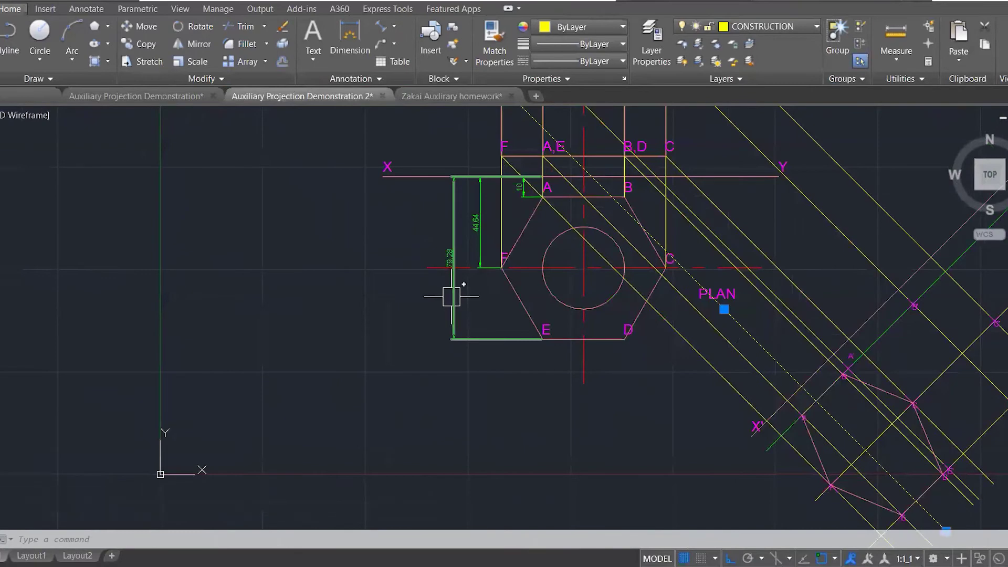
scroll(452, 297, "down", 3)
scroll(727, 451, "up", 3)
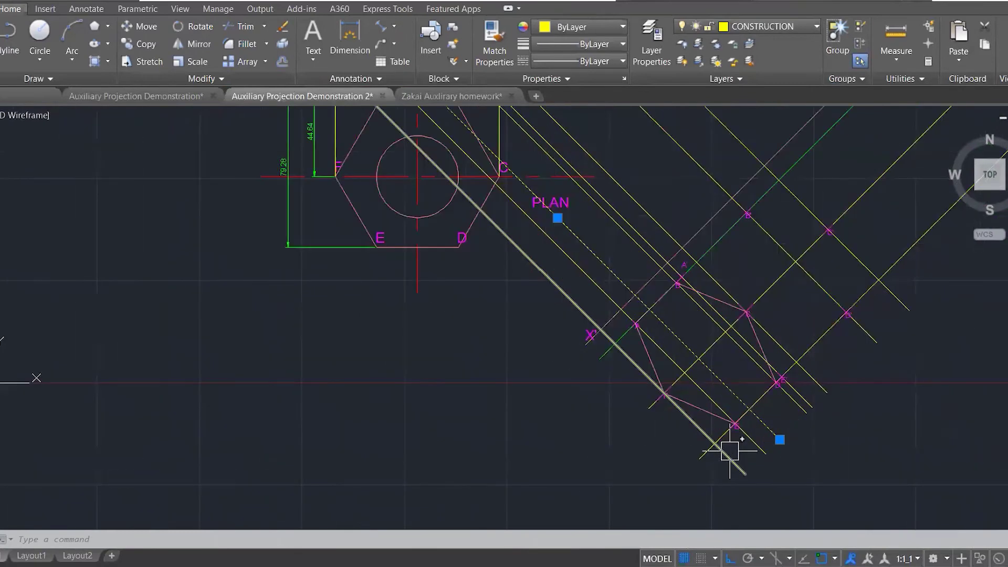
scroll(730, 451, "up", 2)
scroll(731, 450, "down", 2)
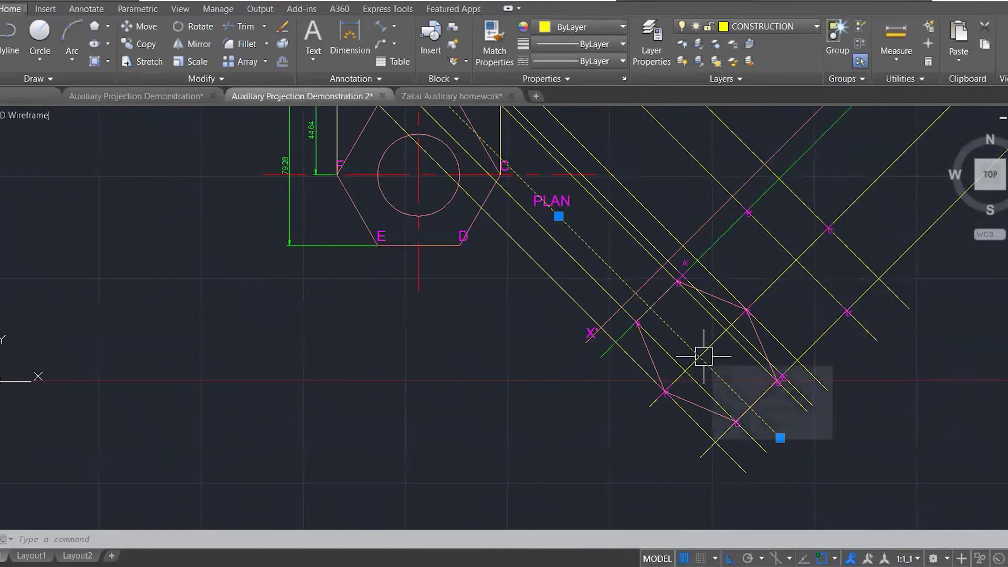
scroll(702, 356, "up", 2)
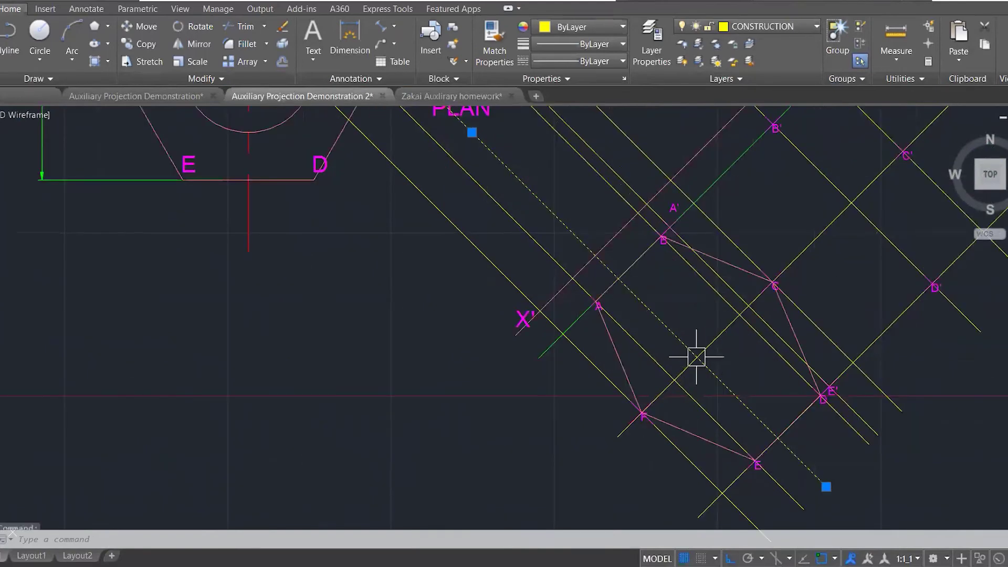
- Place a point where the F' projector crosses the line through base points C and F, and label it F'
type("POINT Specify a point:")
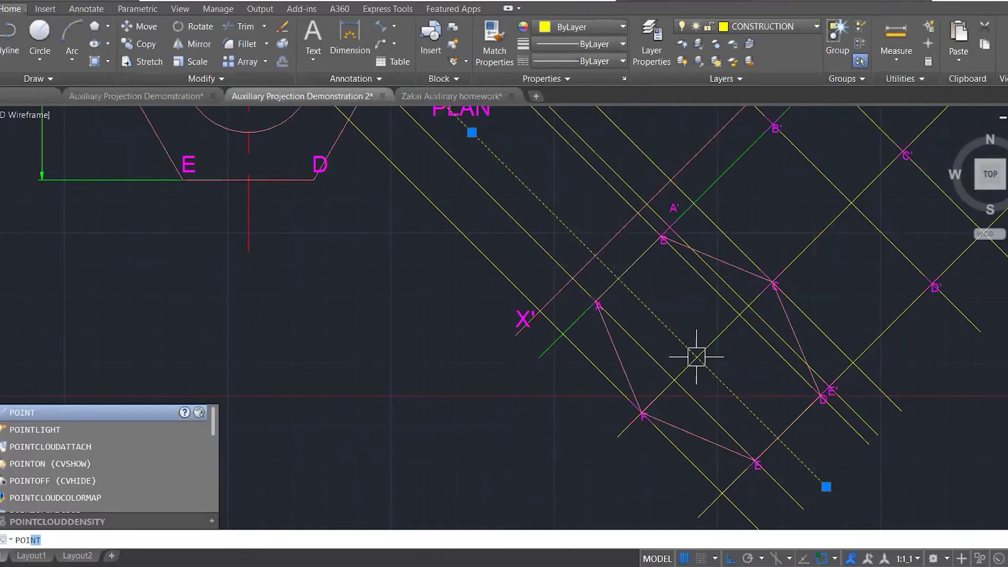
key("Return")
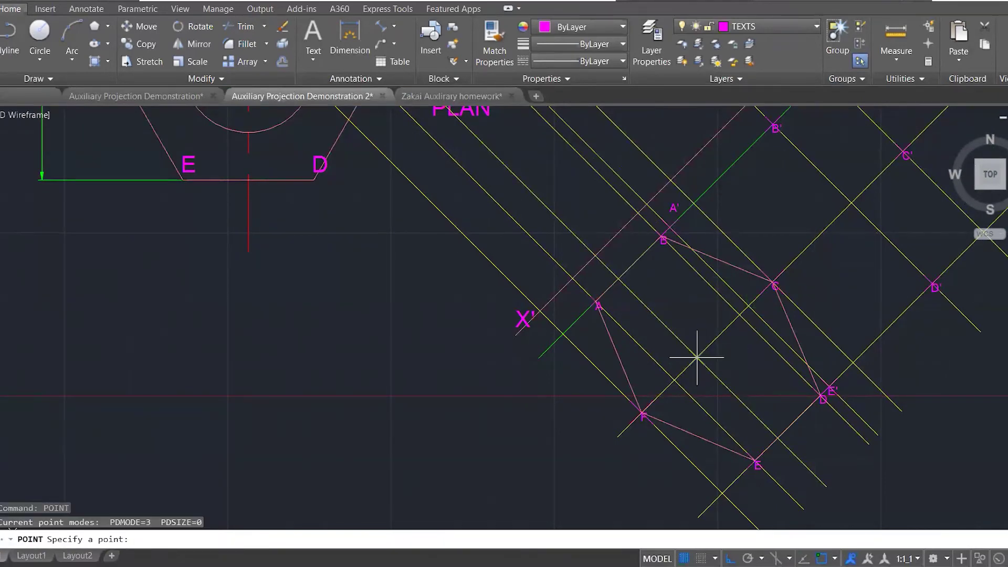
key("Escape")
key("Escape")
type("MT")
key("Return")
left_click(698, 358)
scroll(653, 259, "down", 4)
key("Escape")
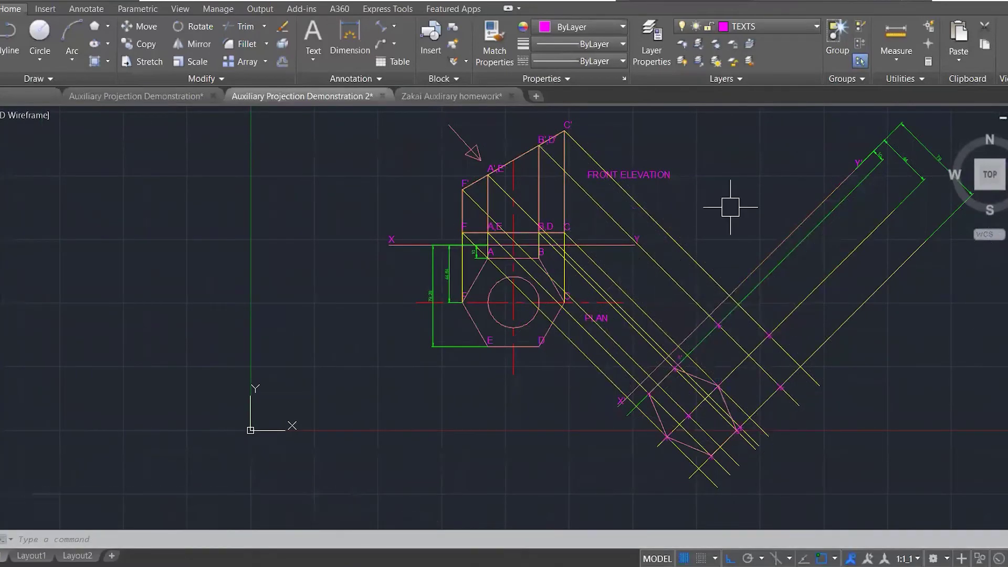
- On the OUTLINE layer, draw the closed top face with lines through A', B', C', D', E' and F' back to A'
left_click(742, 30)
left_click(739, 162)
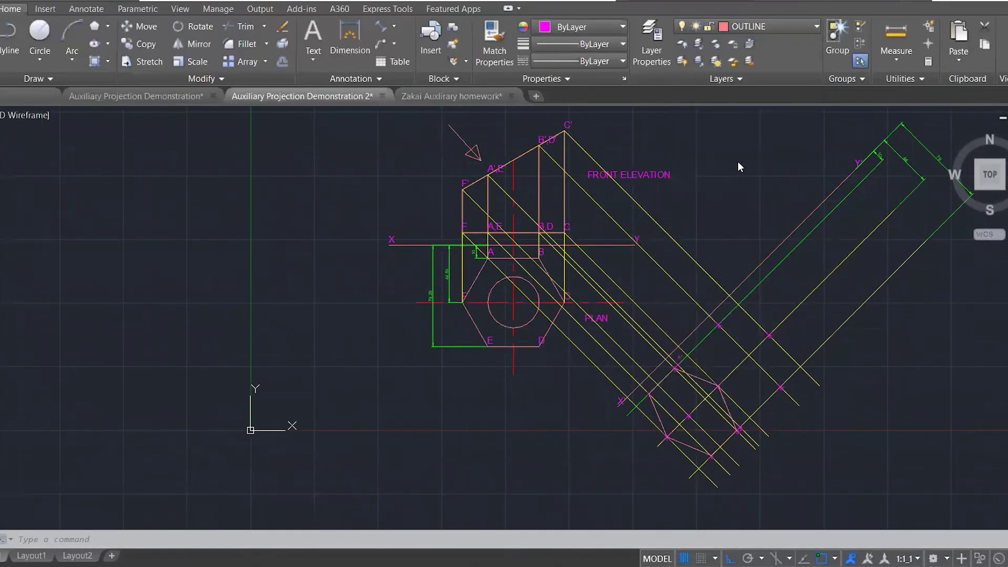
scroll(769, 414, "up", 4)
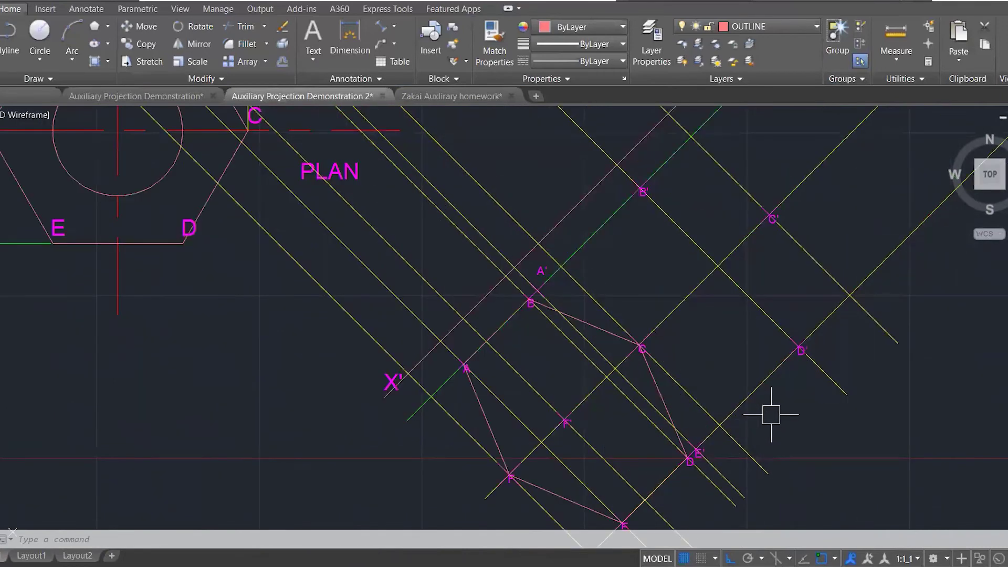
type("l")
key("Return")
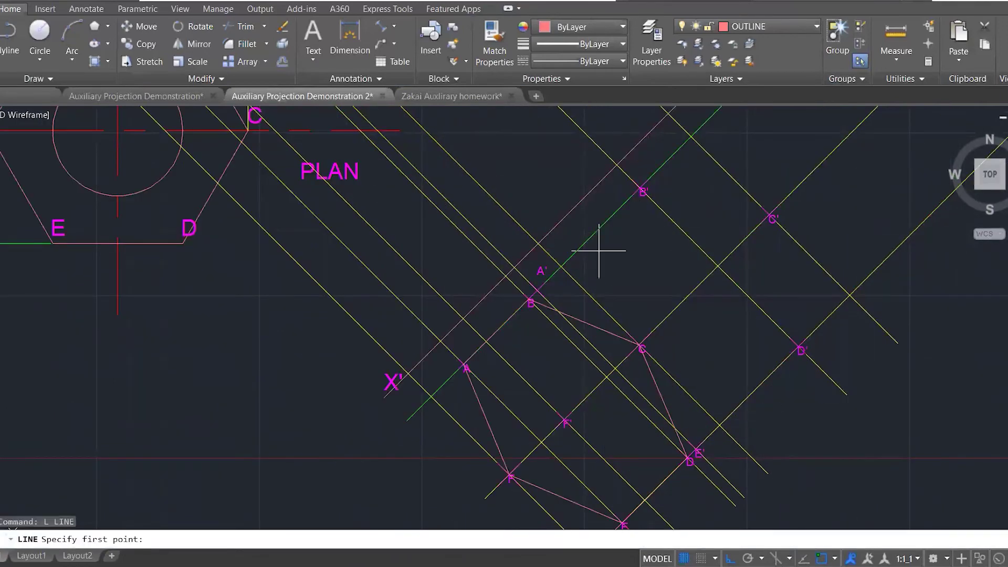
left_click(536, 290)
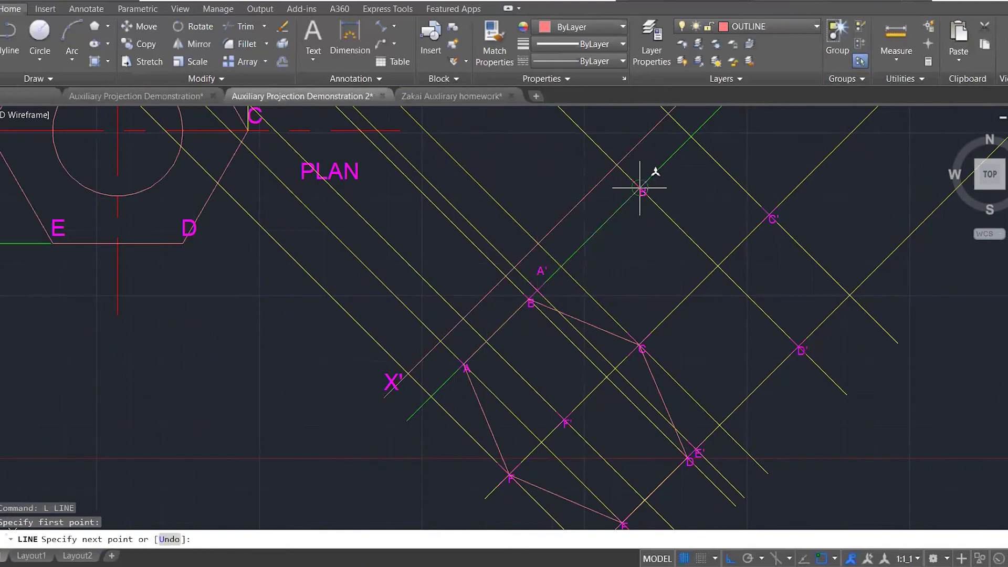
left_click(641, 189)
left_click(771, 217)
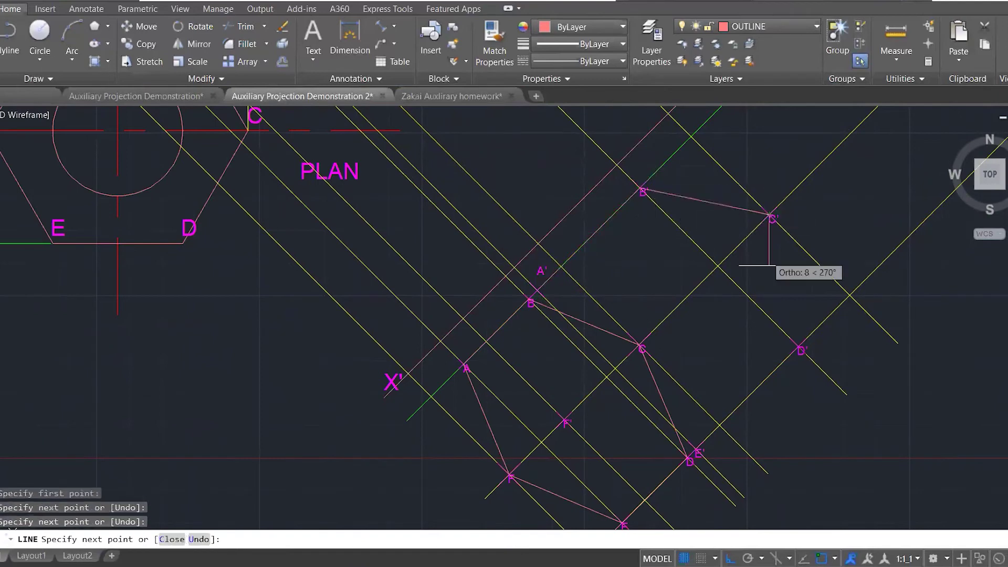
left_click(799, 347)
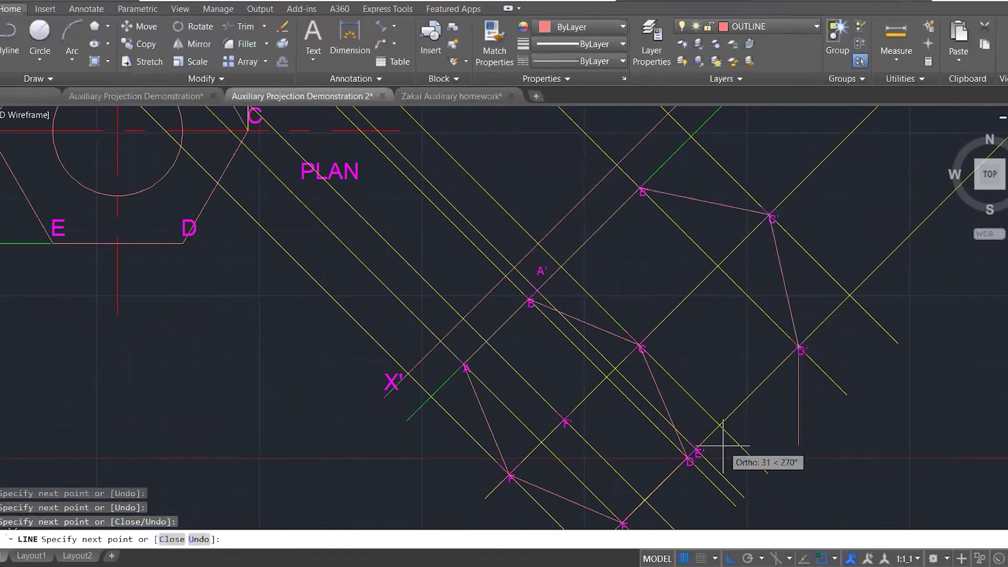
left_click(697, 452)
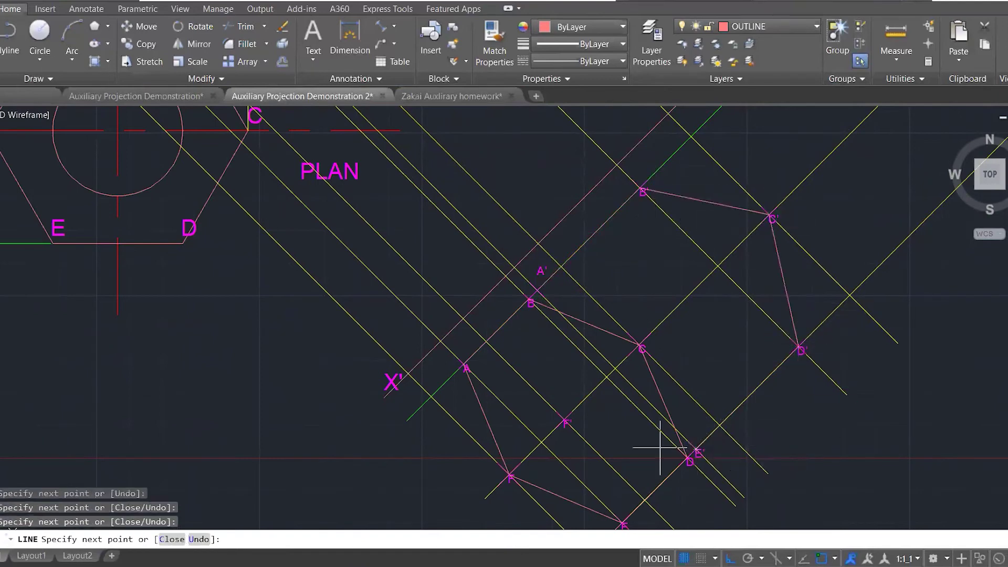
left_click(565, 422)
left_click(537, 290)
key("Escape")
key("Escape")
key("Escape")
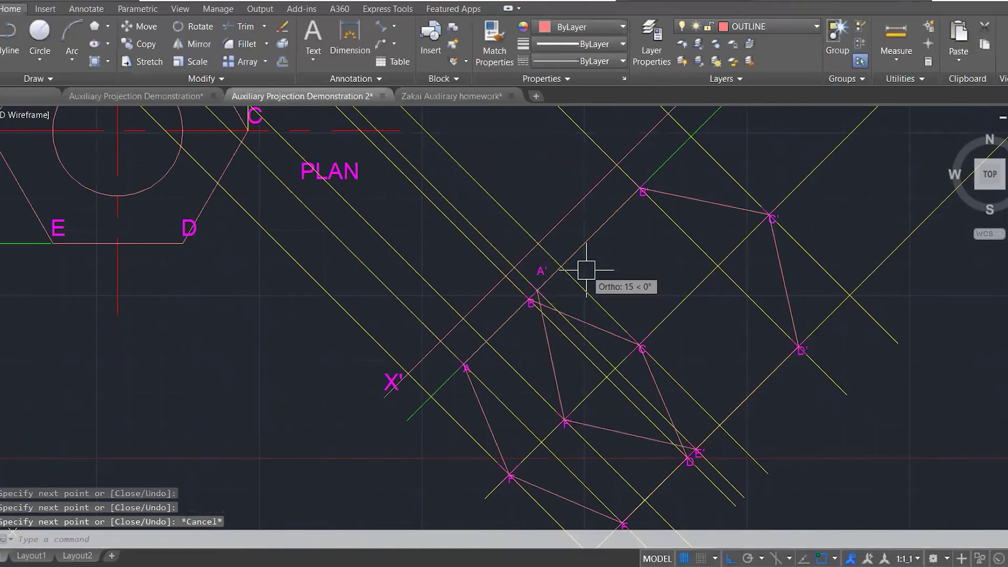
- Turn off the CONSTRUCTION layer to hide the projectors
scroll(675, 289, "down", 2)
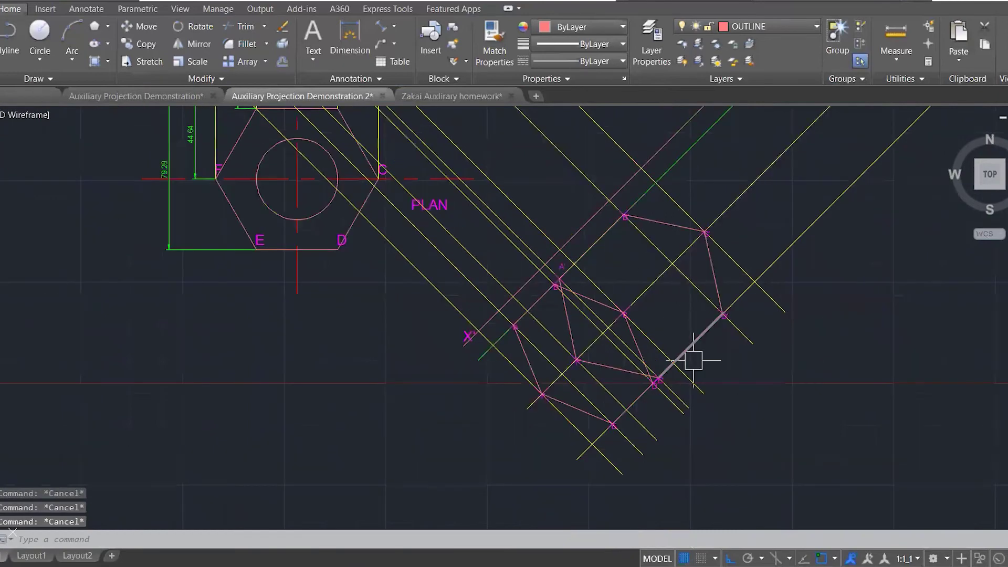
scroll(667, 401, "down", 2)
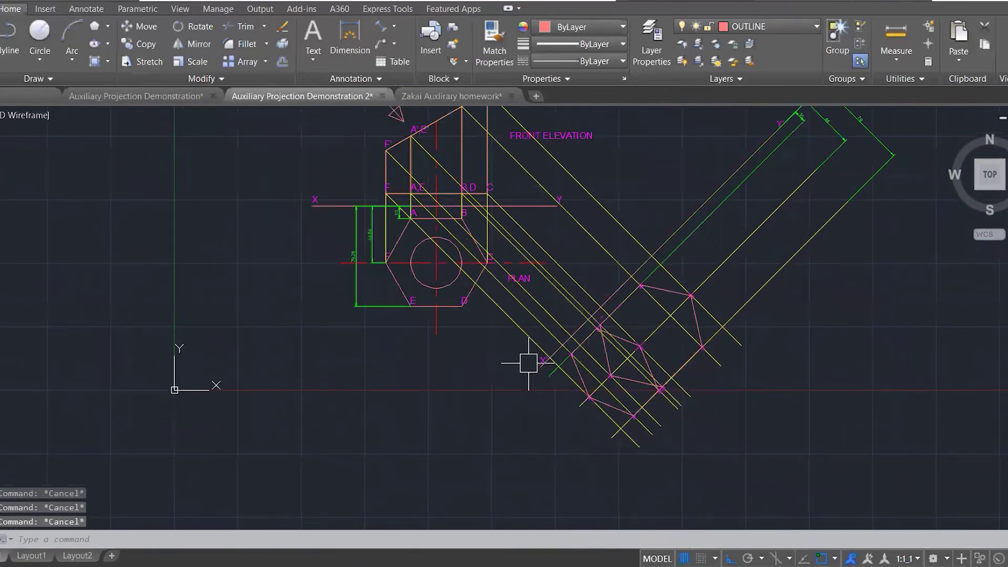
scroll(528, 363, "down", 2)
scroll(598, 326, "up", 2)
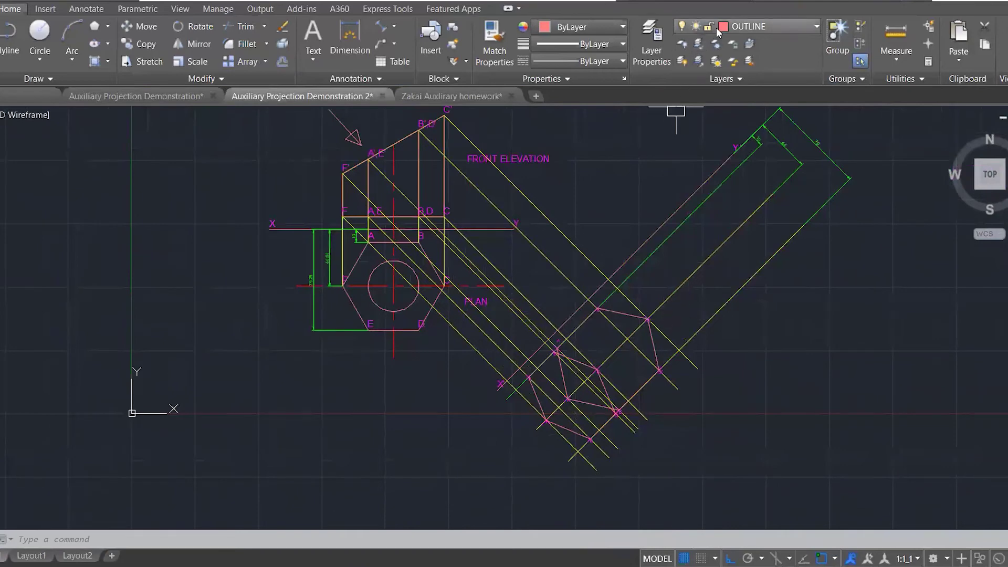
left_click(743, 24)
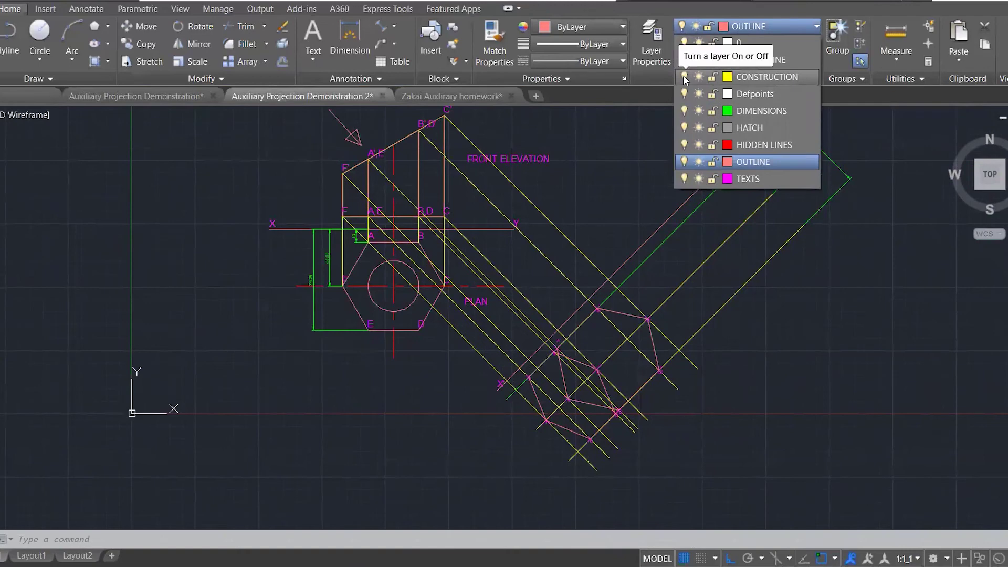
left_click(685, 78)
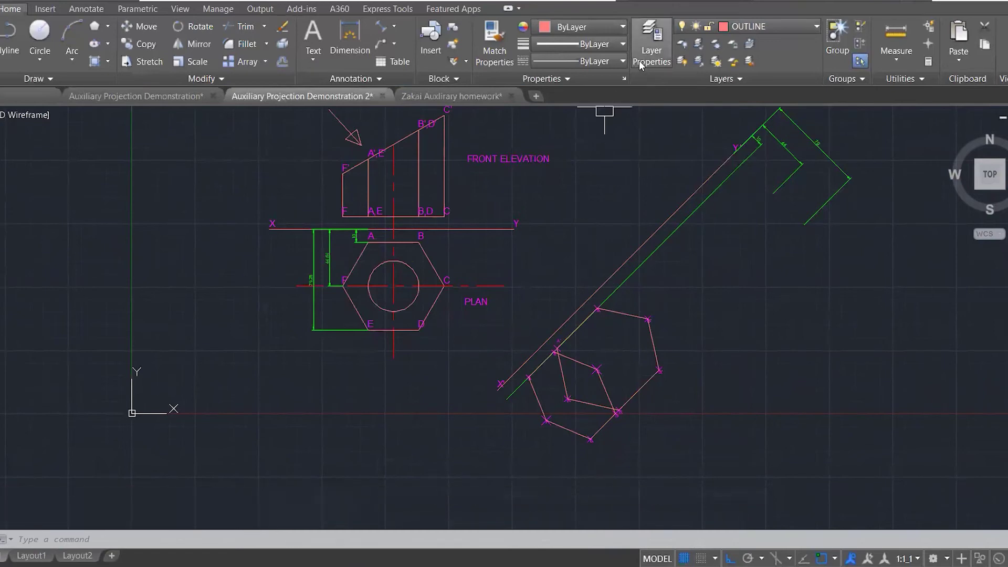
- Make HATCH the current layer and examine the circle in the plan
left_click(767, 26)
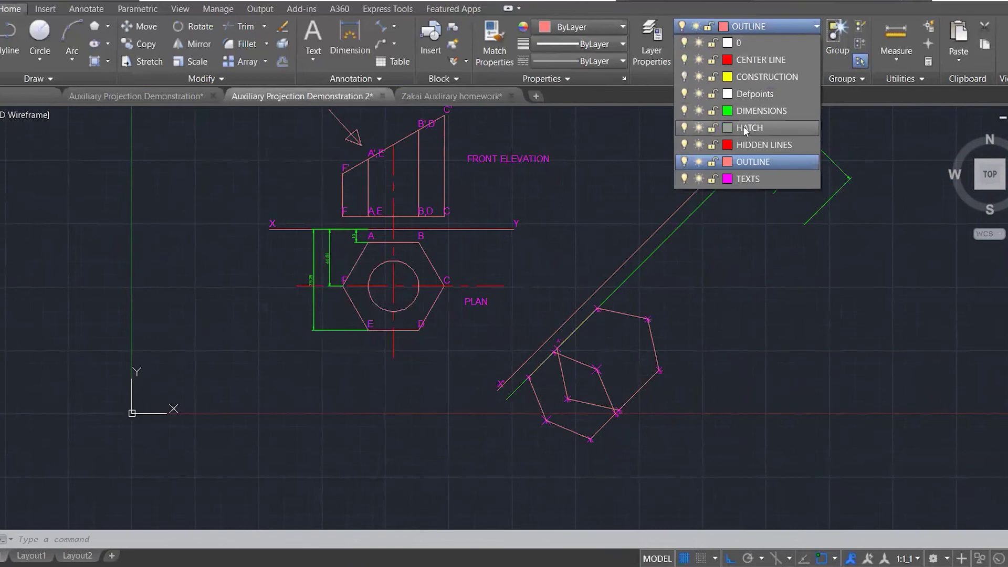
left_click(749, 128)
mouse_move(402, 273)
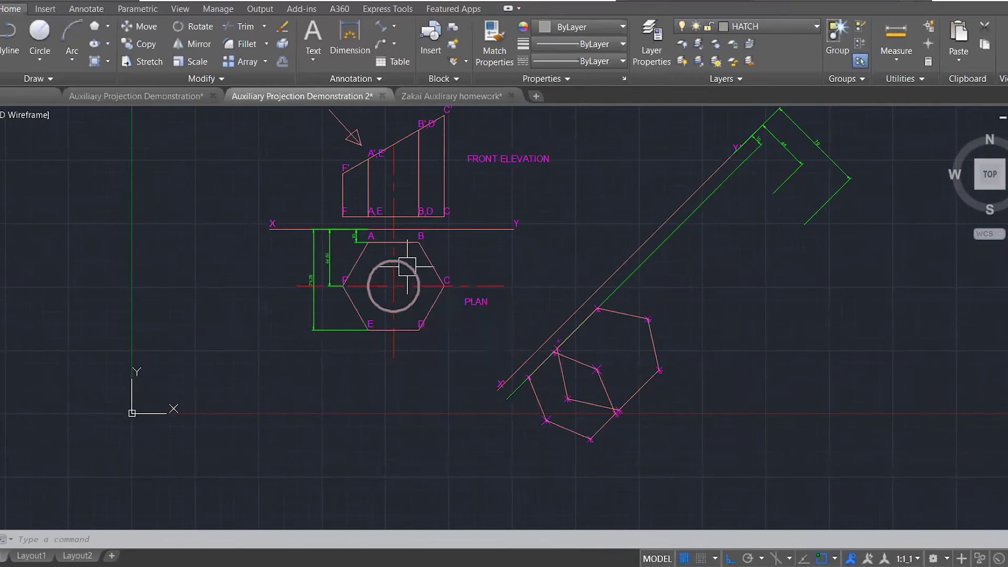
left_click(403, 274)
scroll(403, 275, "up", 4)
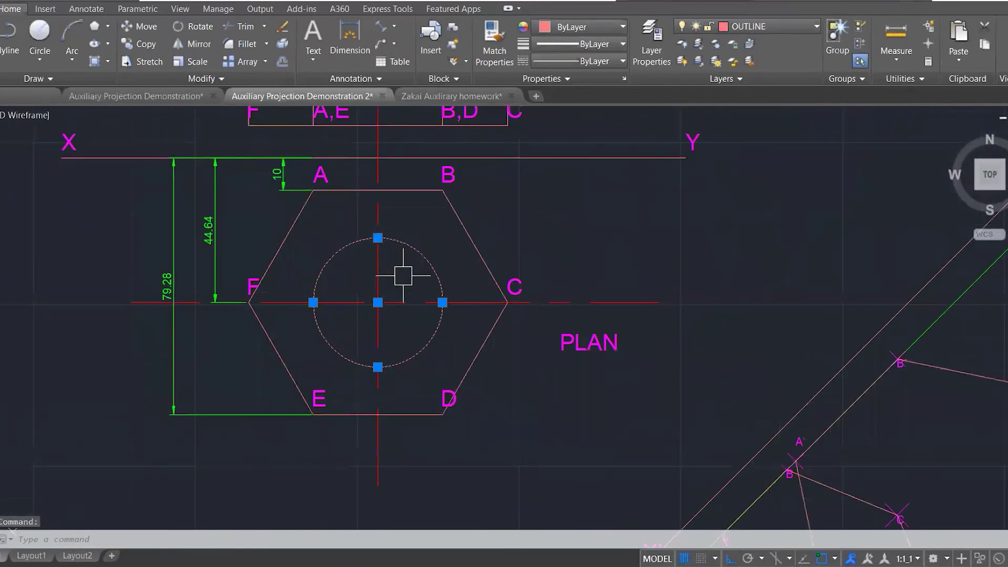
scroll(402, 276, "down", 2)
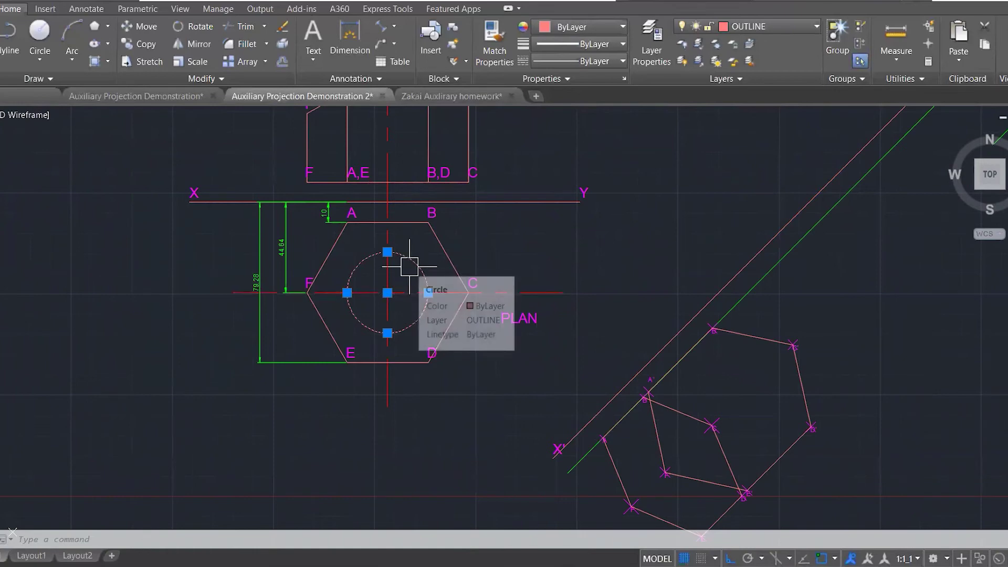
key("Escape")
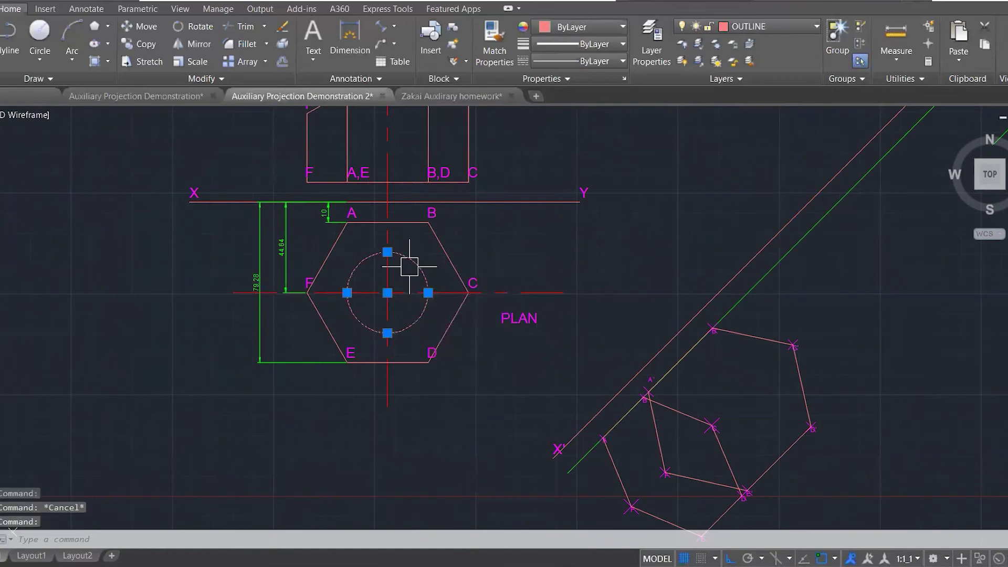
type("DIV")
key("Return")
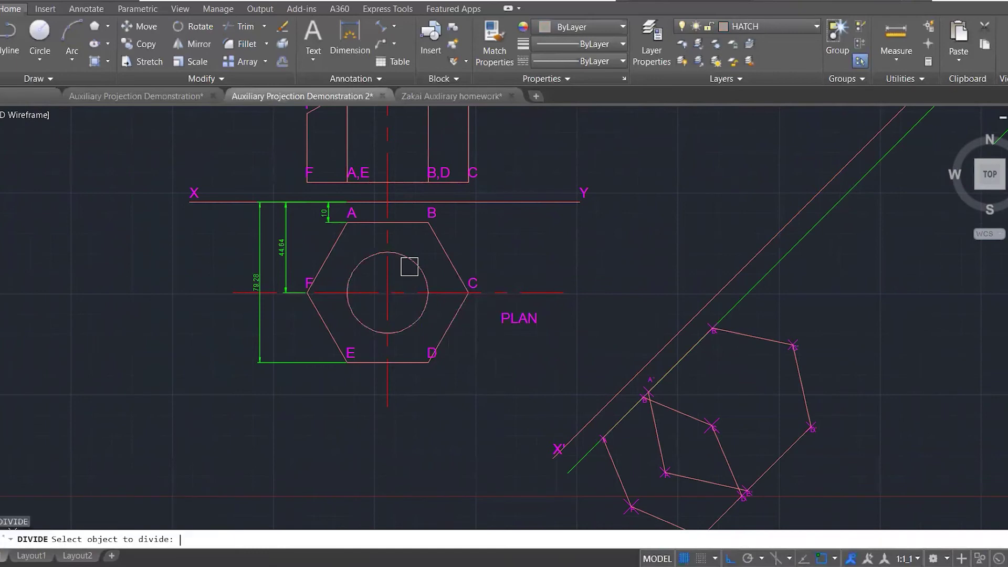
type("12")
key("Return")
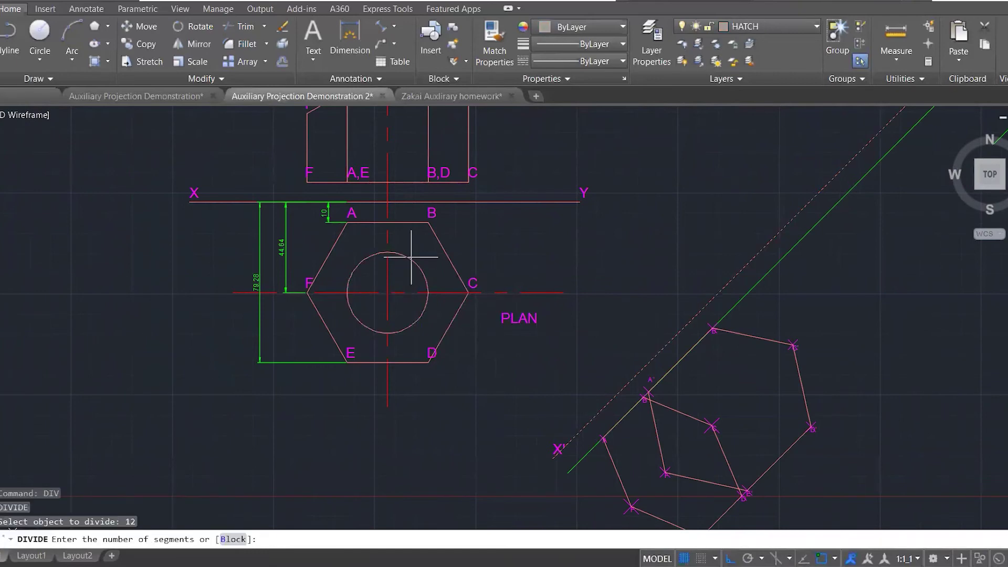
key("Escape")
key("Escape")
- Set the point style size to 2% relative to the screen, keeping the X marker
type("DDPTYPE")
key("Return")
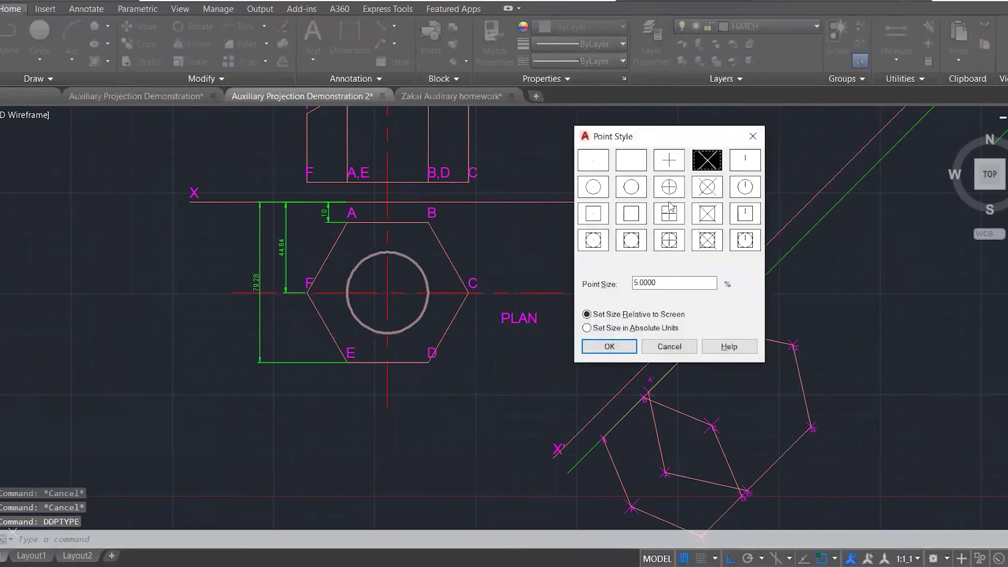
left_click_drag(662, 284, 587, 286)
type("3")
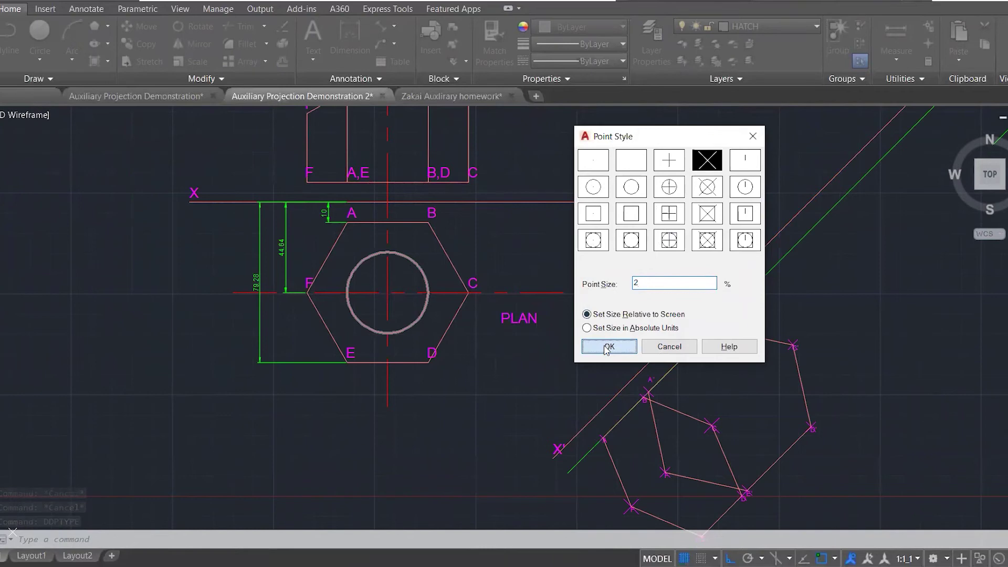
left_click(605, 346)
key("Escape")
key("Escape")
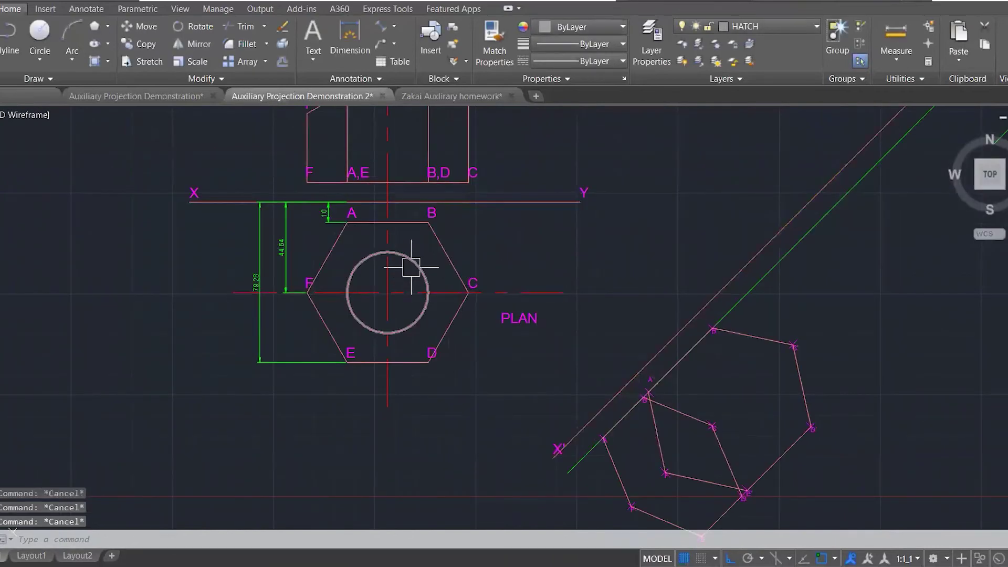
- Divide the circle in the plan into 12 equal segments with point markers
left_click(411, 266)
type("DIV")
key("Return")
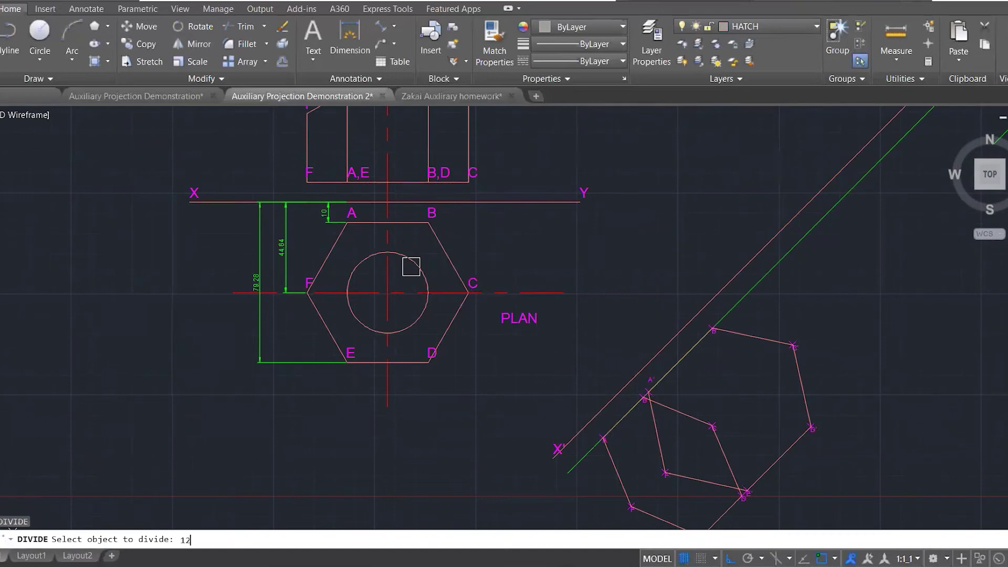
left_click(411, 266)
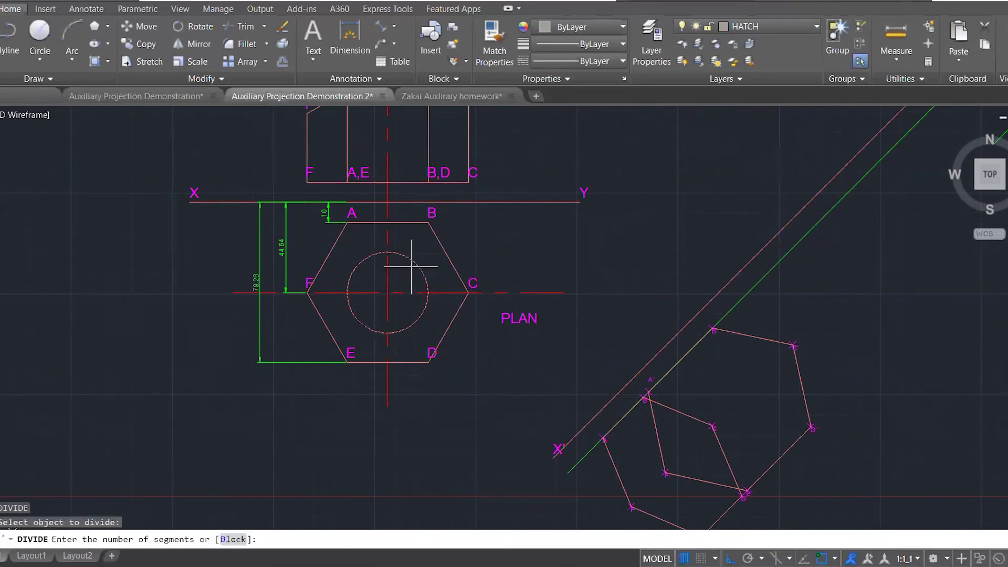
type("12")
key("Return")
key("Escape")
key("Escape")
key("Escape")
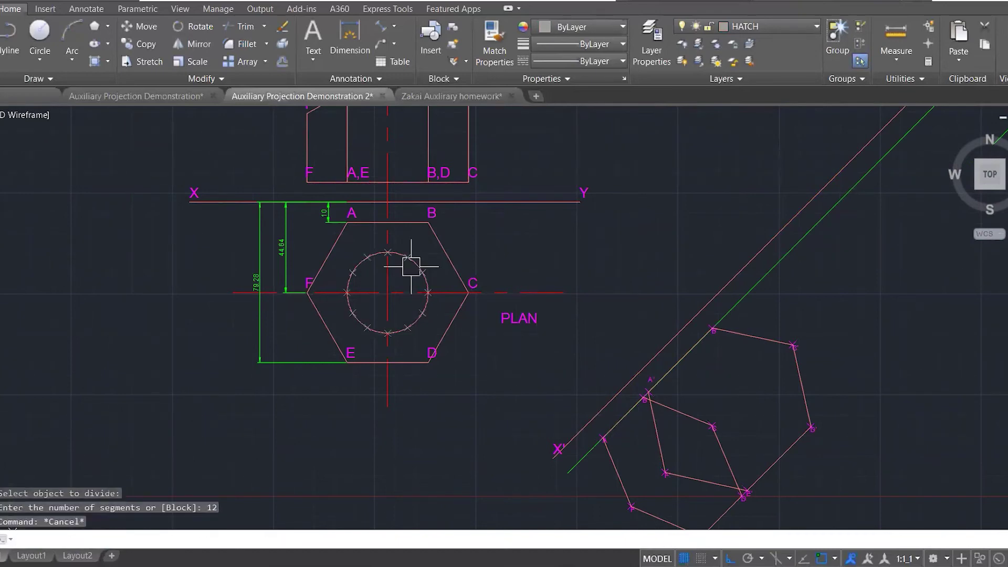
scroll(394, 262, "up", 4)
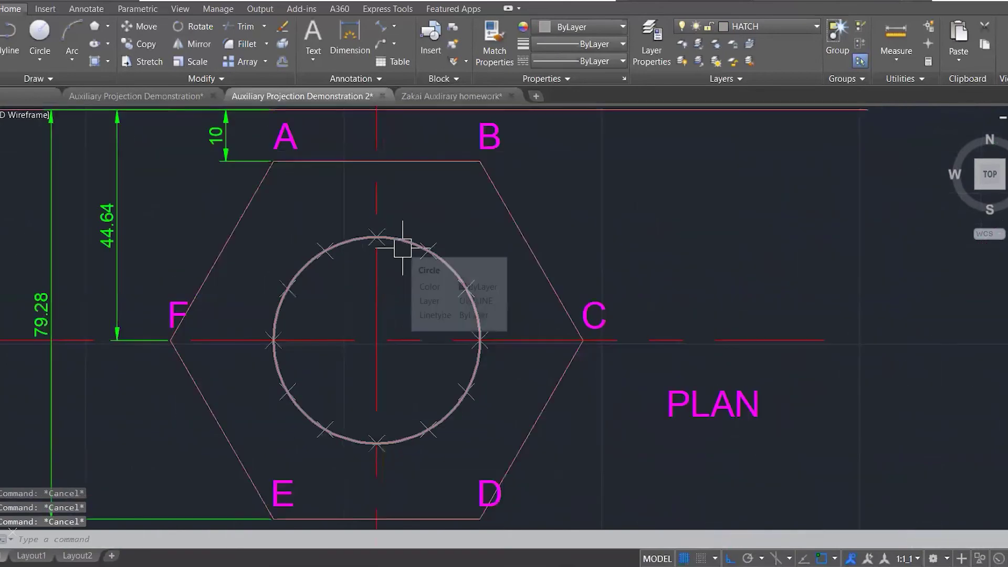
type("MTR")
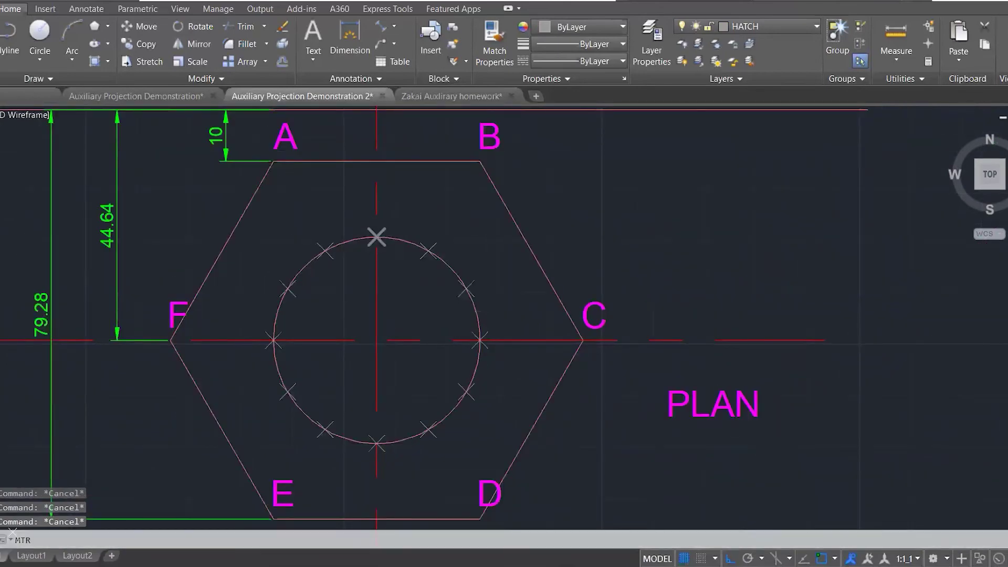
key("Return")
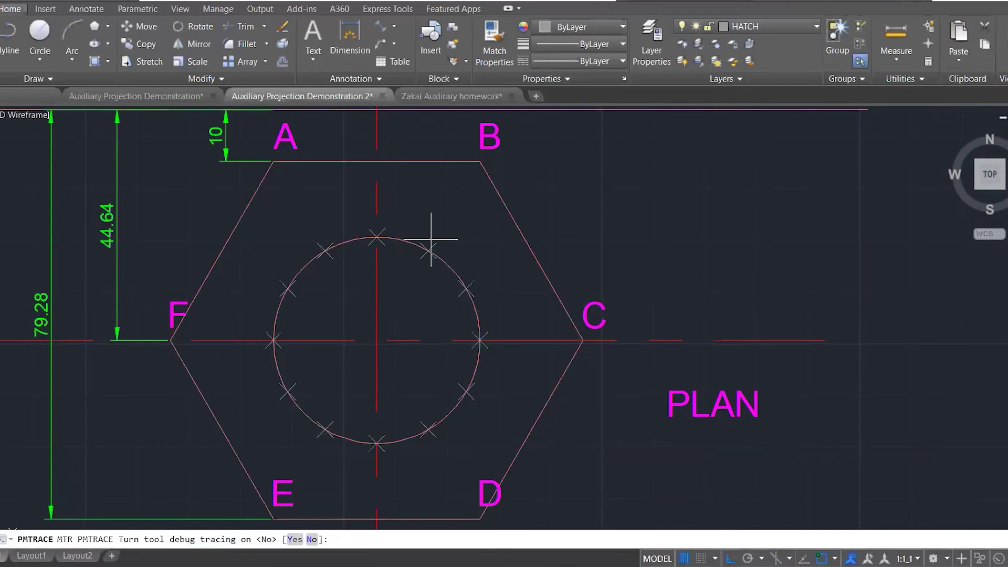
key("Escape")
- Number the circle's division points clockwise with multiline text, placing 12 at the uppermost point and continuing with 1 to 9
type("MT")
key("Return")
left_click(377, 237)
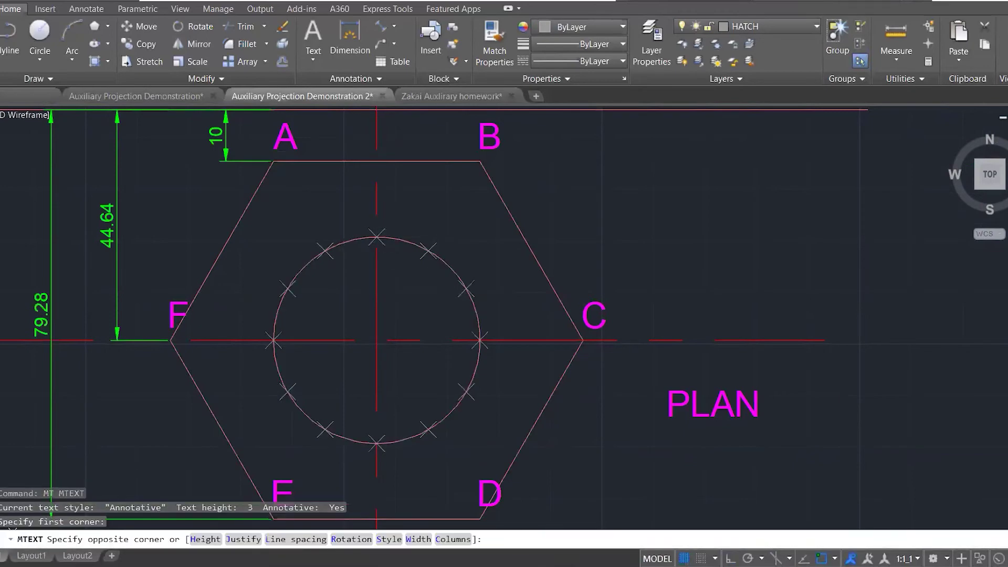
left_click(429, 201)
type("12")
left_click(417, 252)
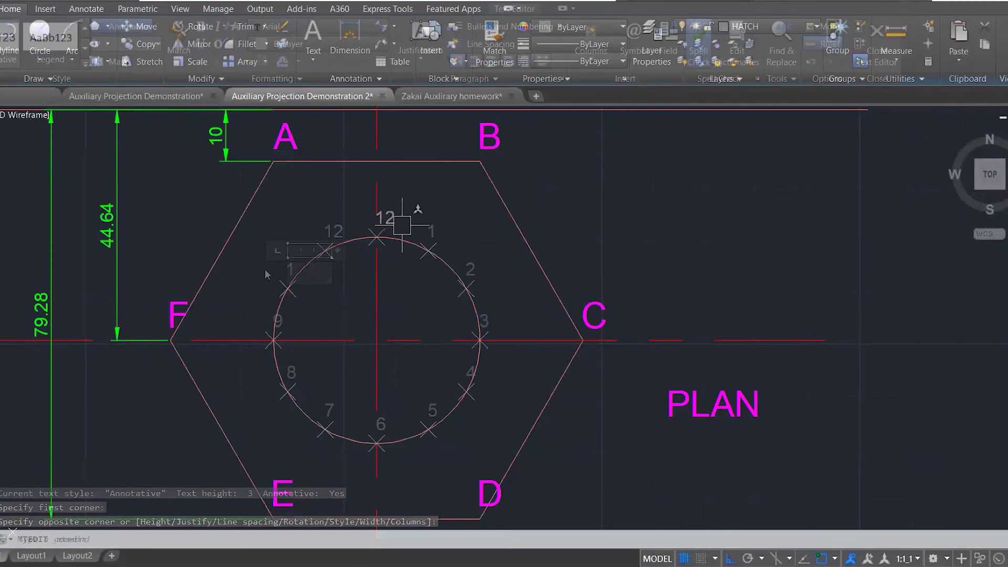
- Change the labels of the two remaining division points to 10 and 11, and save the drawing
double_click(296, 269)
left_click(341, 186)
double_click(336, 230)
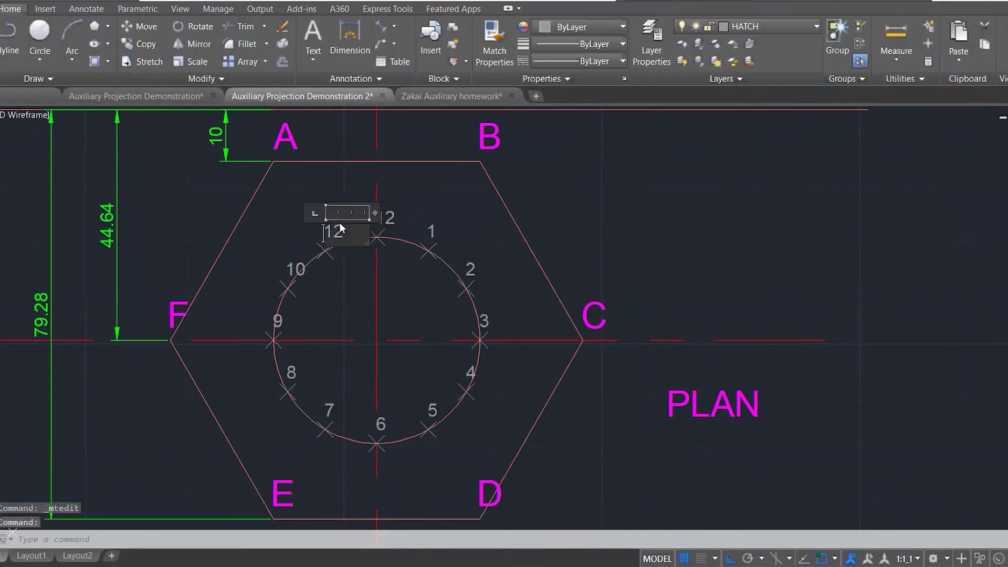
left_click(513, 212)
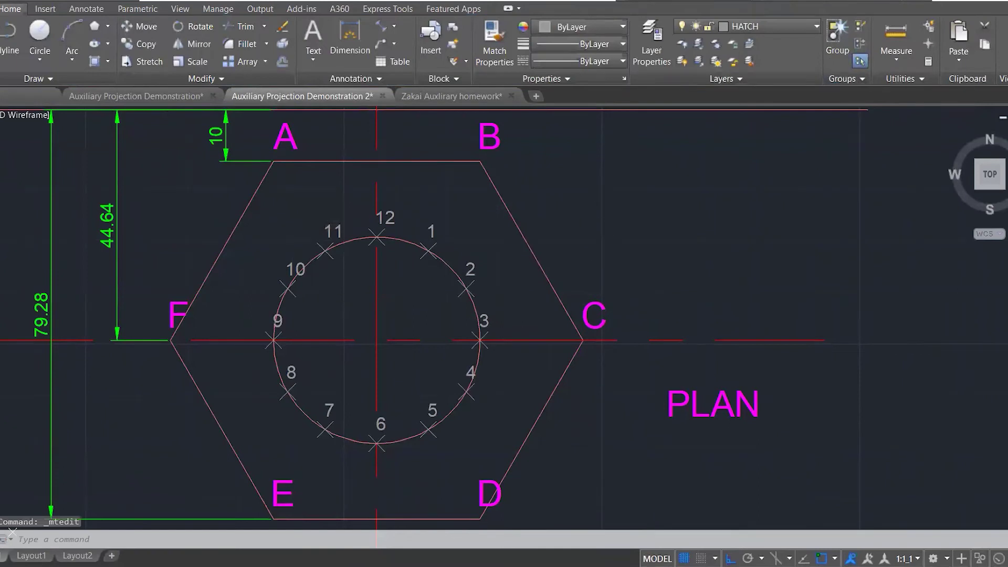
key("ctrl+s")
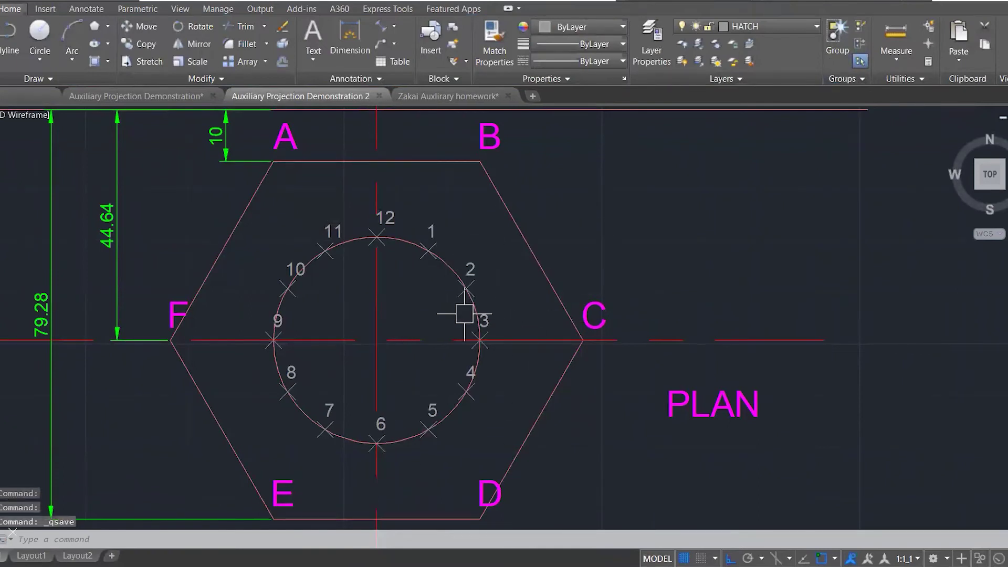
- Draw a vertical projector from division point 1 in the plan up past the sloping top of the front elevation
type("l")
key("Return")
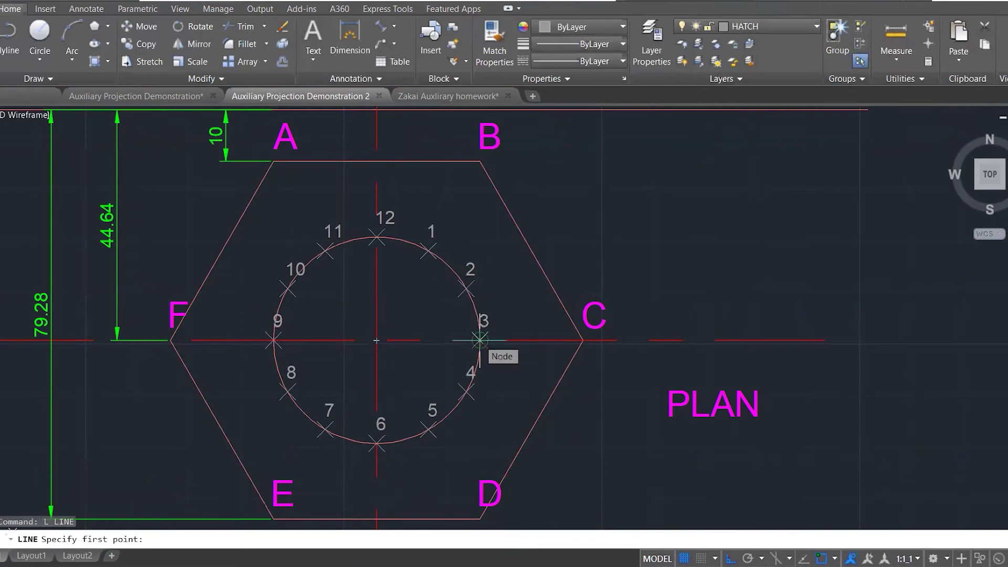
left_click(429, 251)
scroll(438, 428, "down", 4)
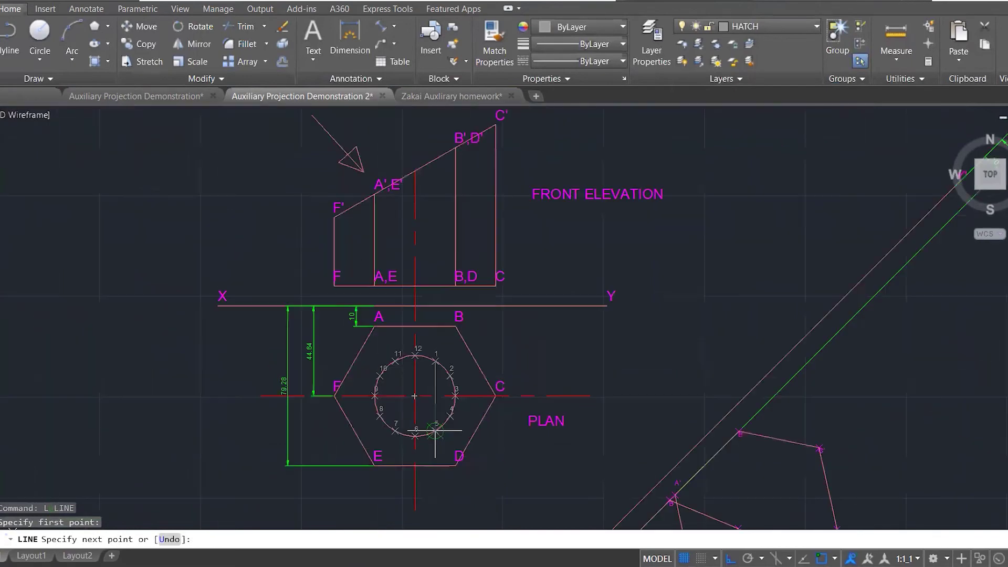
left_click(433, 136)
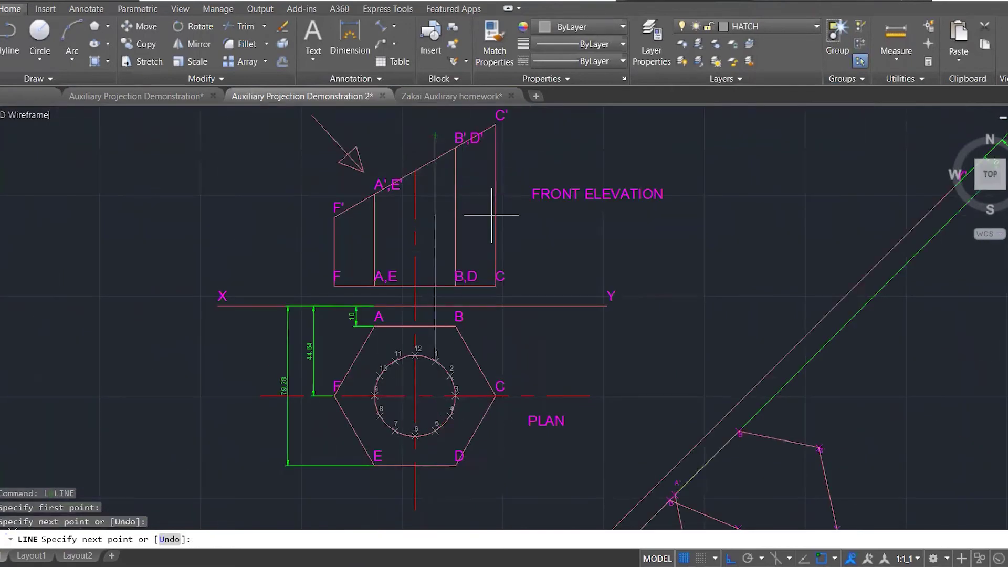
key("Escape")
- Draw vertical projectors from division points 2 and 3 up past the sloping top of the front elevation
key("space")
left_click(451, 375)
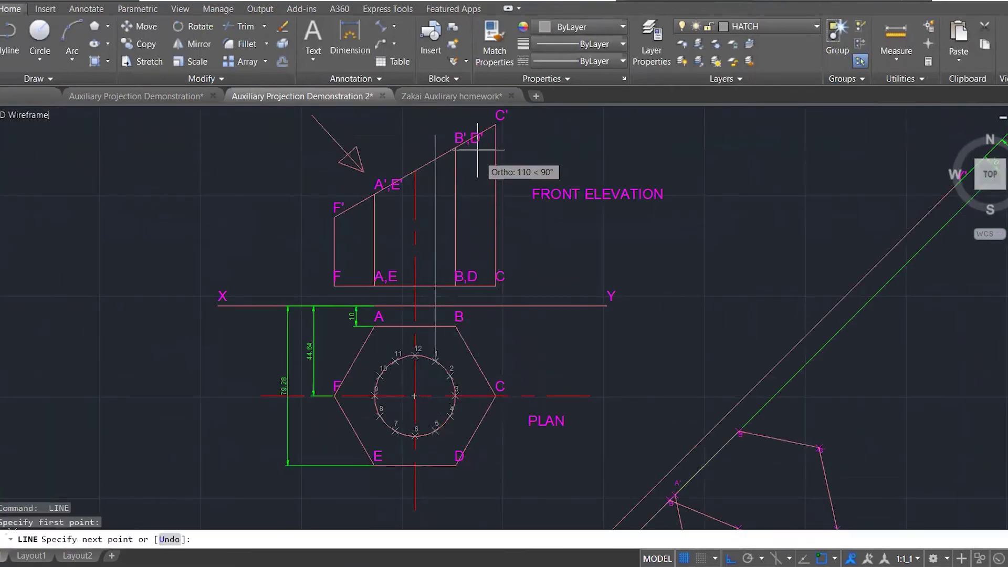
left_click(470, 153)
key("Escape")
key("space")
left_click(468, 381)
left_click(467, 137)
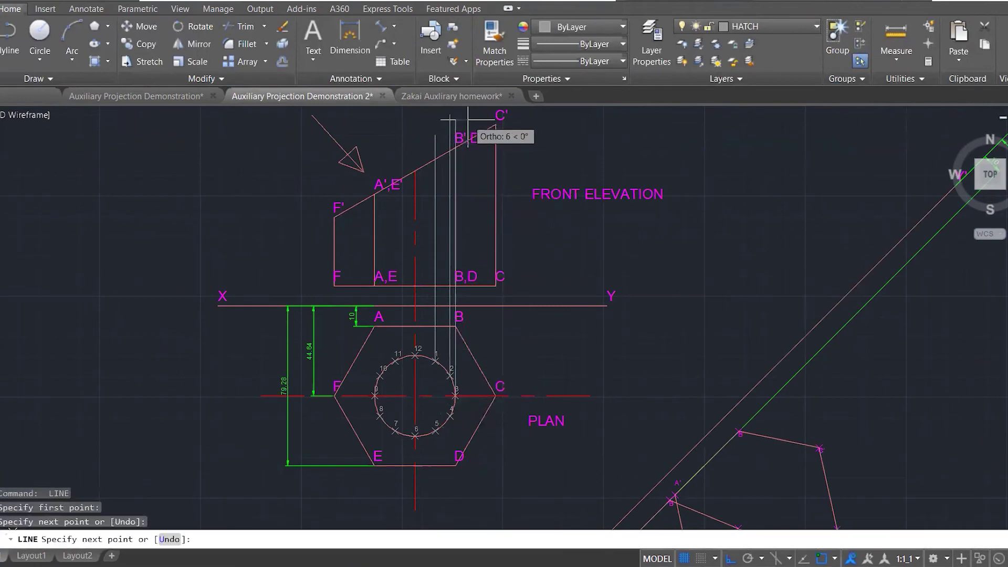
key("Escape")
- Draw vertical lines up from division points 4 and 5 to meet the projectors of points 2 and 1
key("space")
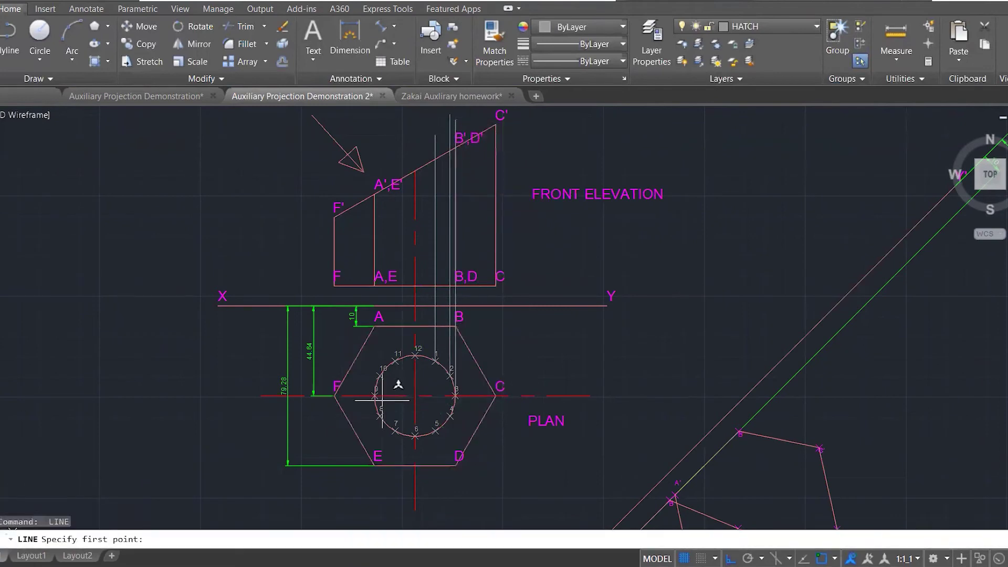
left_click(451, 412)
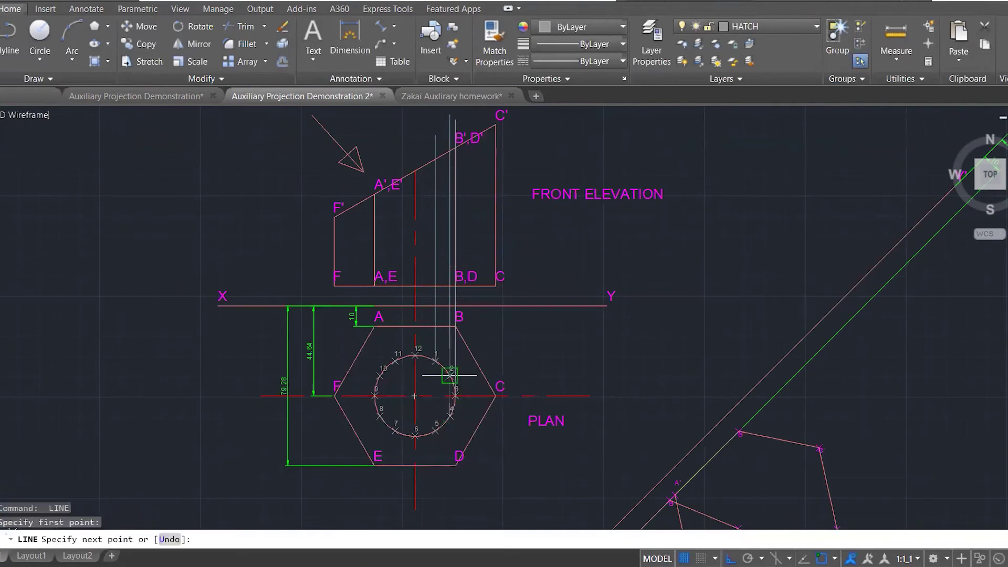
left_click(449, 375)
key("Escape")
key("space")
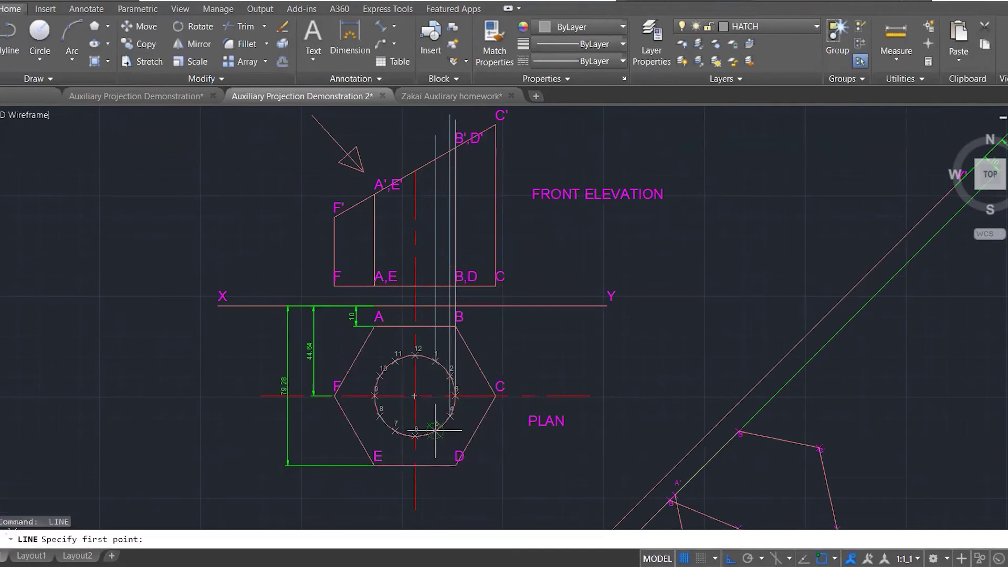
left_click(435, 430)
left_click(436, 326)
key("Escape")
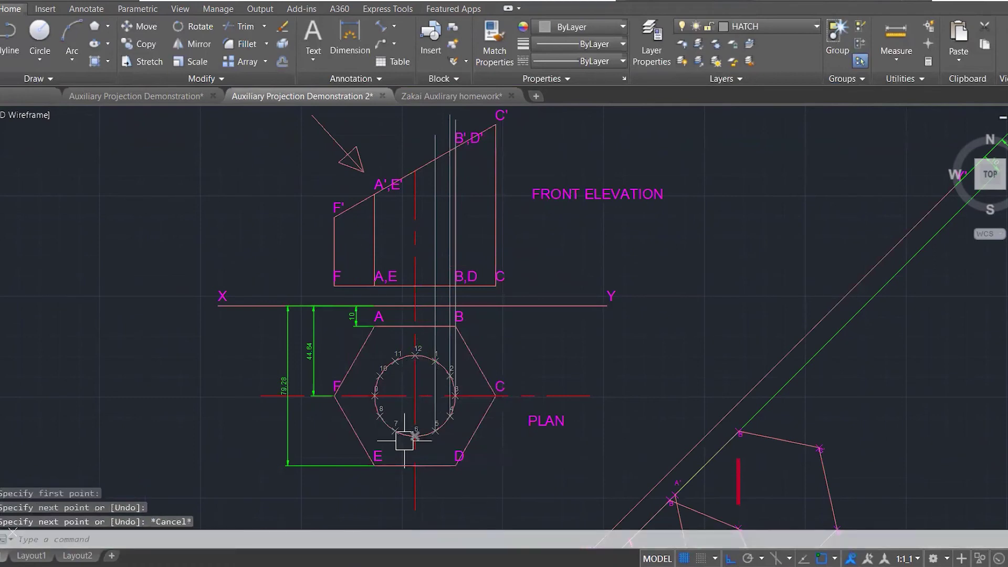
key("Escape")
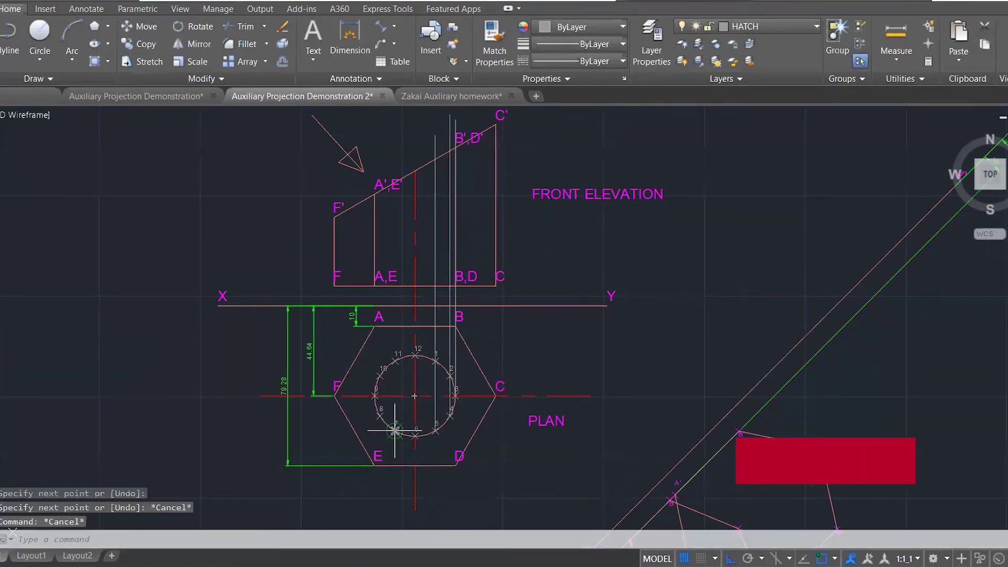
- Draw vertical projectors from division points 7 and 8 up past the sloping top of the front elevation
key("space")
left_click(395, 431)
left_click(401, 141)
key("space")
key("space")
left_click(380, 415)
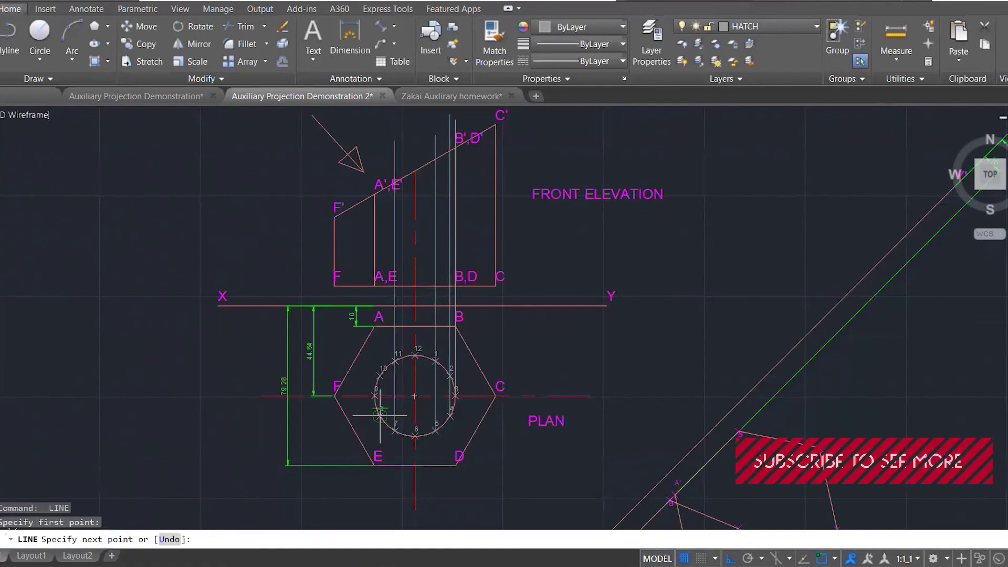
left_click(383, 151)
key("space")
- Draw a vertical projector from division point 9 up past the sloping top of the front elevation
key("space")
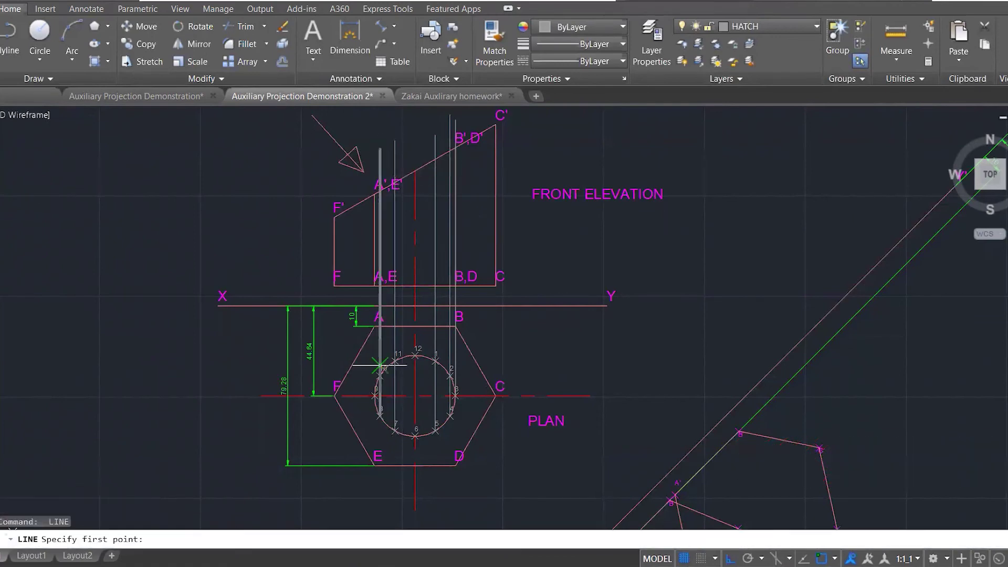
left_click(376, 396)
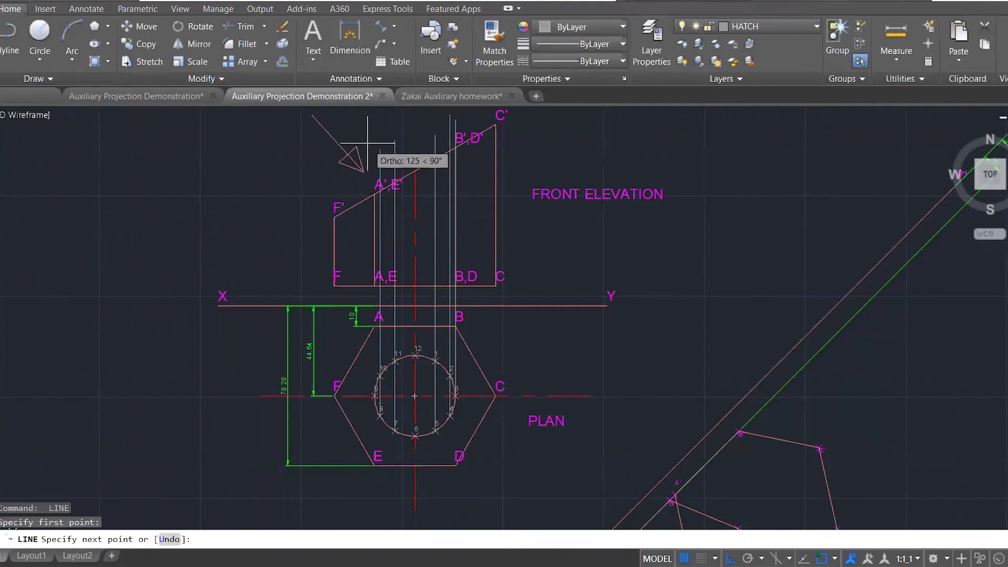
key("Escape")
key("Escape")
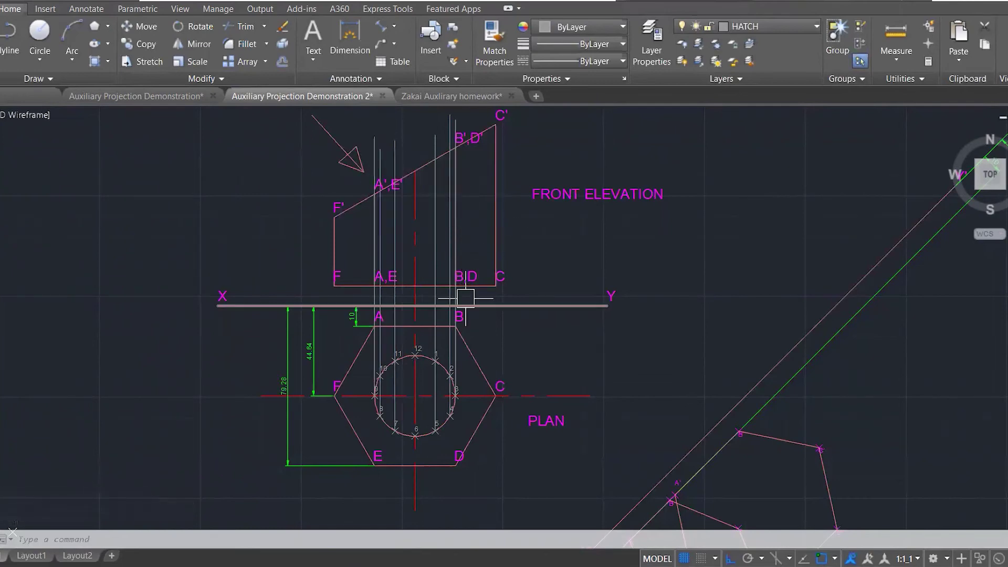
left_click(460, 234)
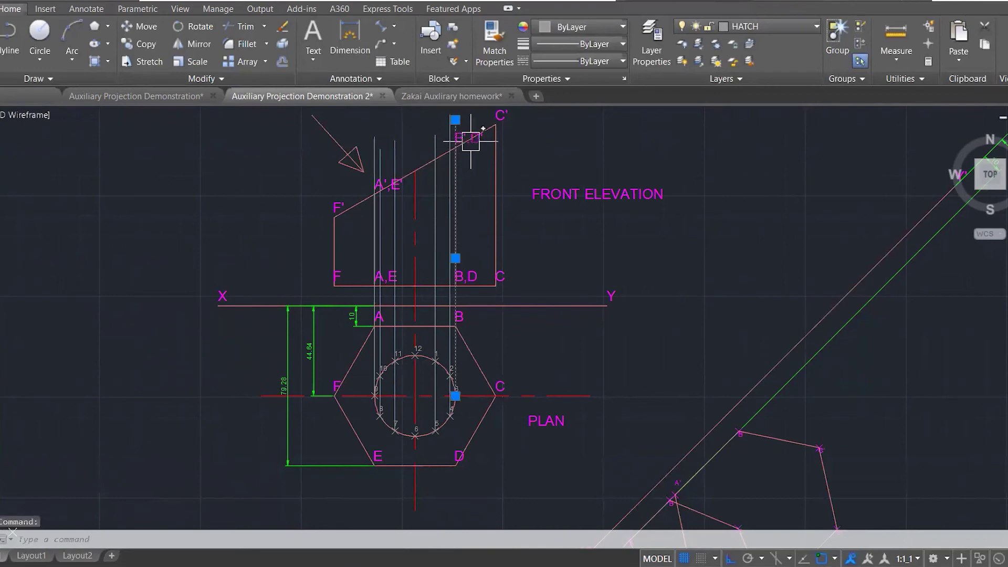
key("Escape")
key("Escape")
key("Escape")
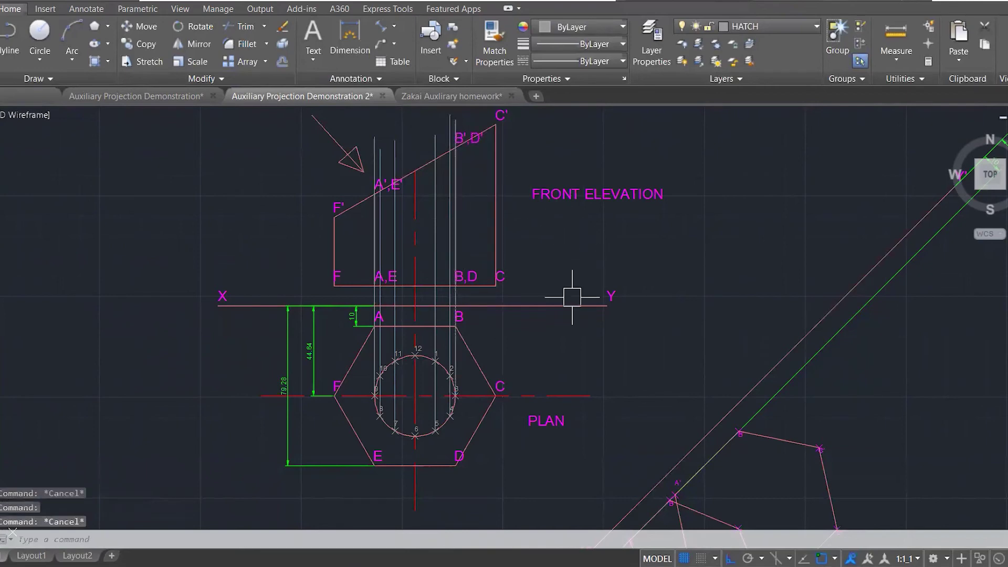
type("l")
key("Return")
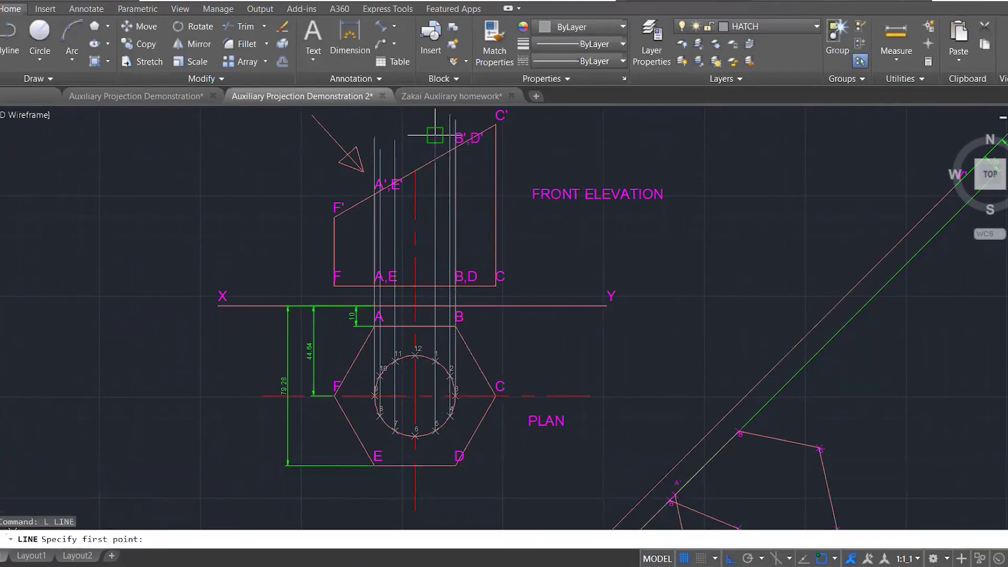
scroll(365, 151, "down", 5)
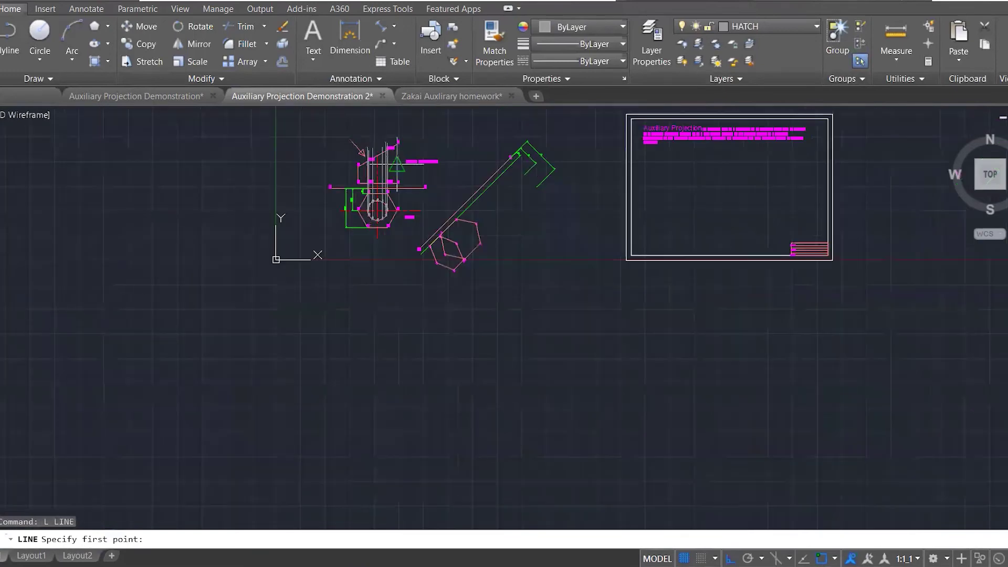
scroll(403, 168, "up", 5)
scroll(423, 177, "down", 4)
scroll(513, 232, "up", 2)
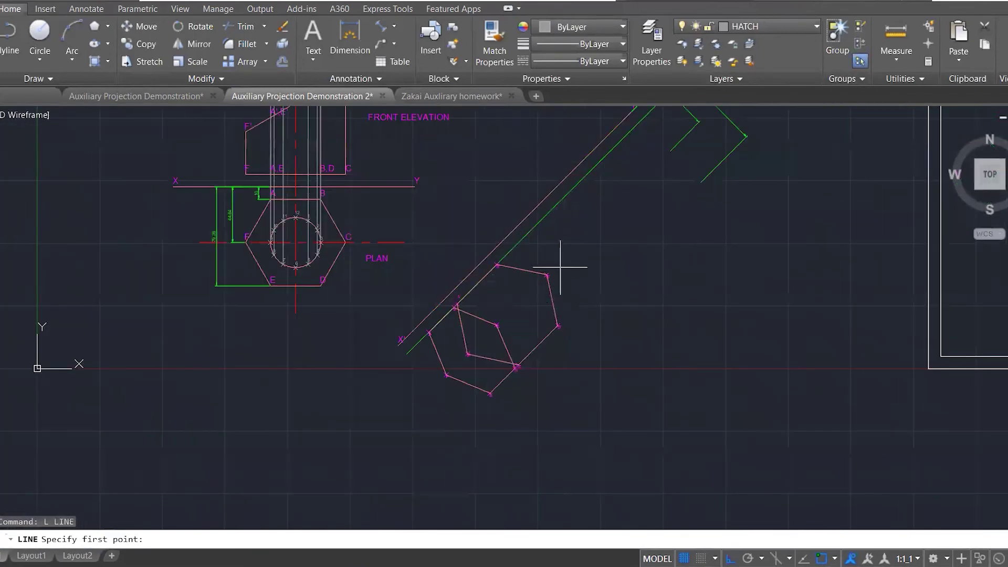
key("Escape")
key("Escape")
key("Escape")
key("Escape")
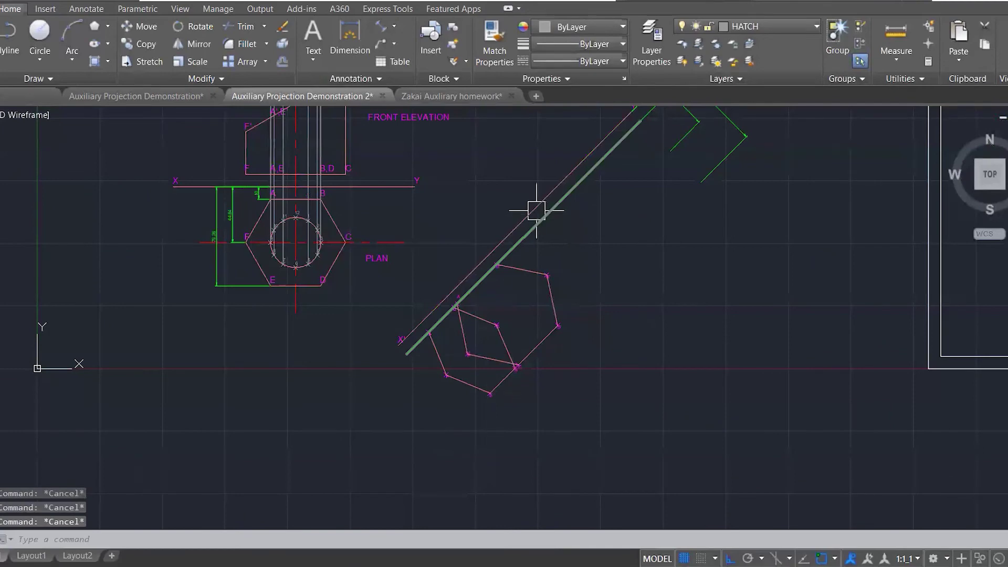
- Offset the X'Y' line by 100 to the far side of the auxiliary plan's hexagons
type("o")
key("Return")
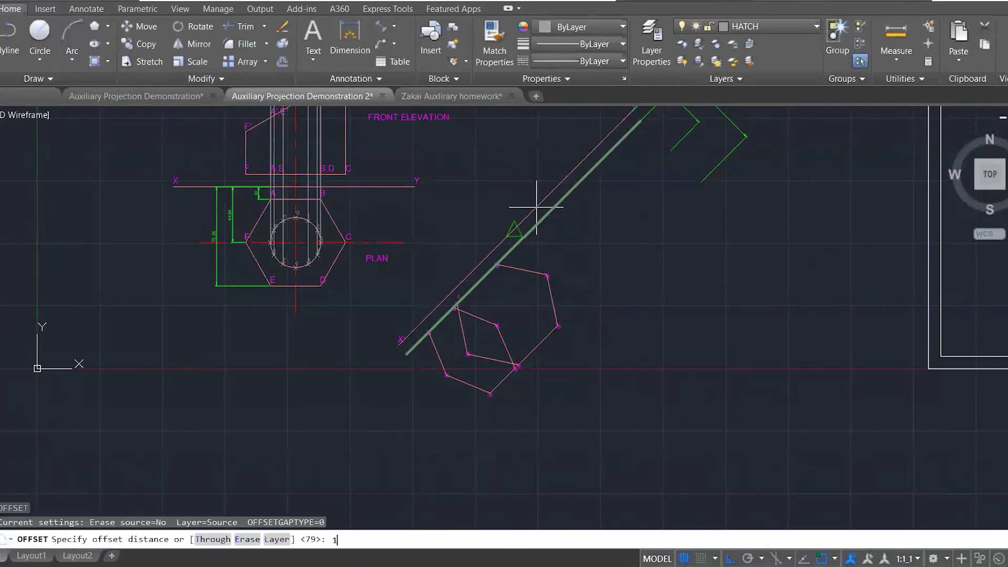
type("100")
key("Return")
left_click(530, 198)
left_click(637, 299)
key("Escape")
- Draw a projector from point 3's intersection with the sloping top at B',D', perpendicular to the offset line beyond the auxiliary plan
scroll(724, 436, "down", 2)
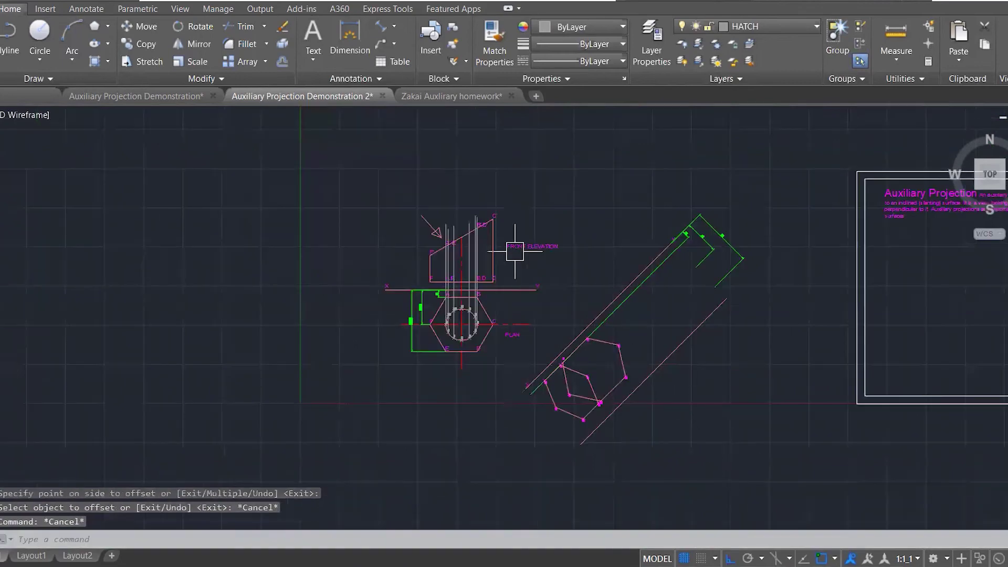
scroll(512, 248, "up", 4)
type("l")
key("Return")
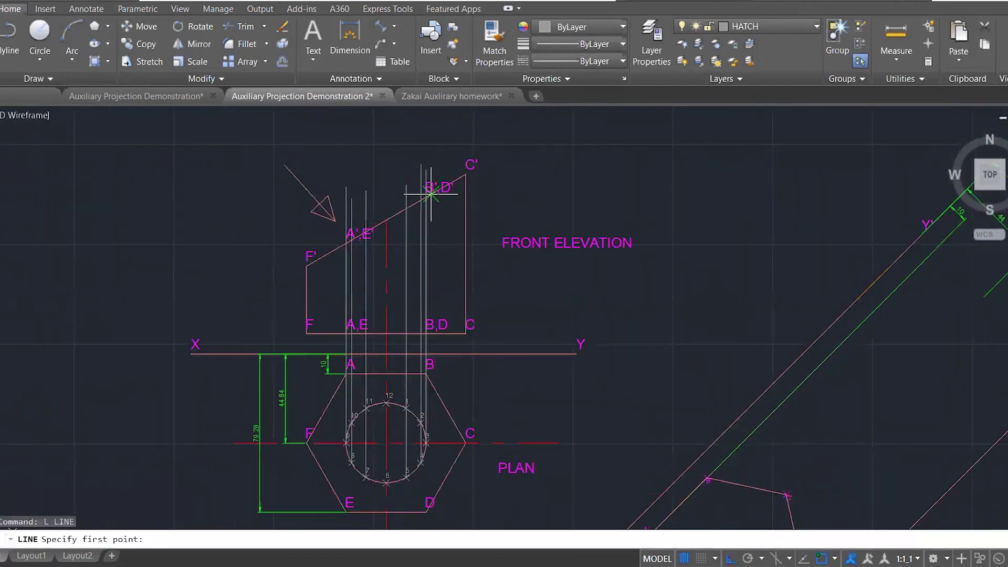
scroll(430, 195, "up", 5)
left_click(421, 216)
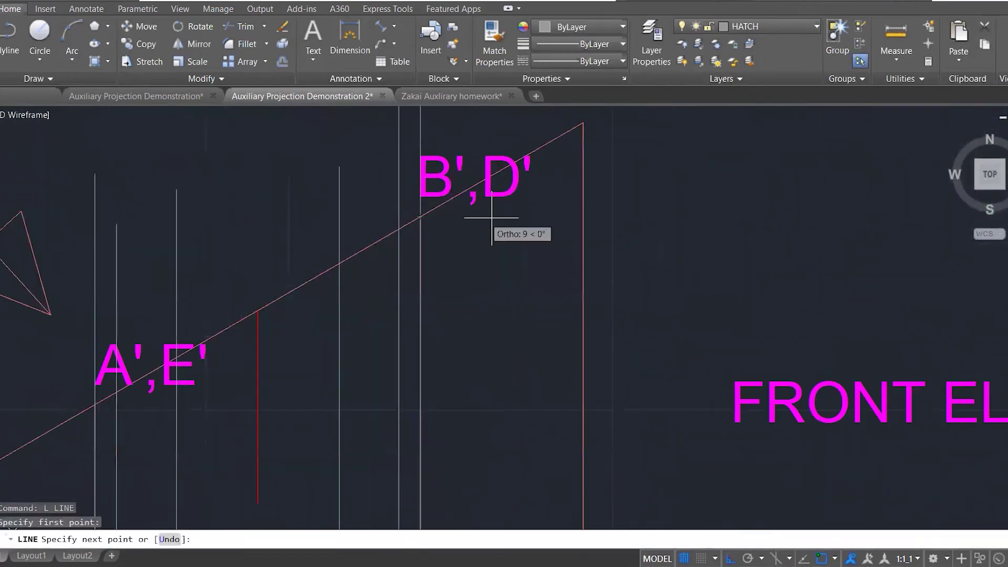
scroll(483, 211, "down", 8)
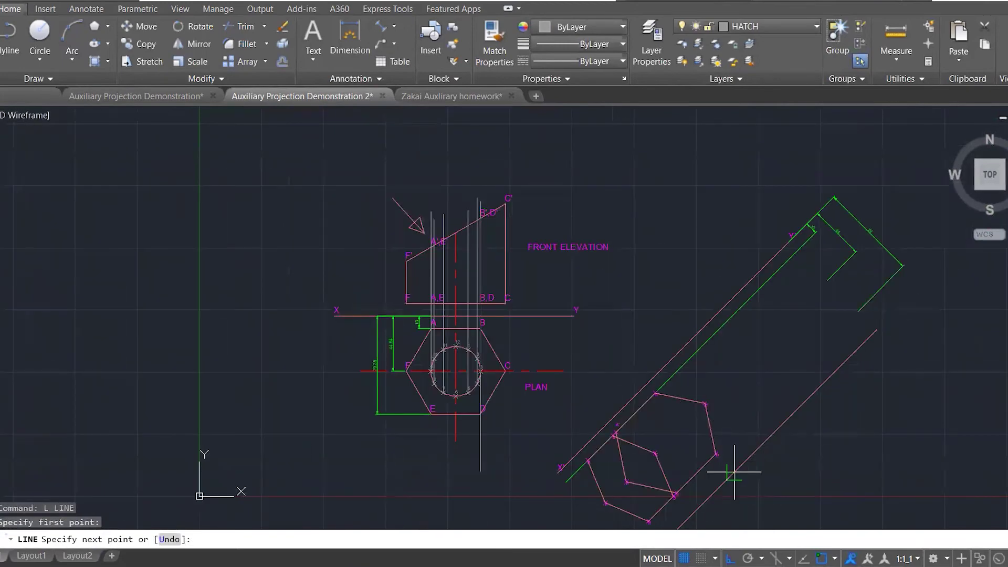
left_click(734, 472)
key("Escape")
- Copy the perpendicular projector from B',D' to the other points where the vertical projectors and centre line meet the sloping top
scroll(497, 226, "up", 4)
type("co")
key("Return")
left_click(487, 225)
key("Return")
scroll(432, 184, "up", 2)
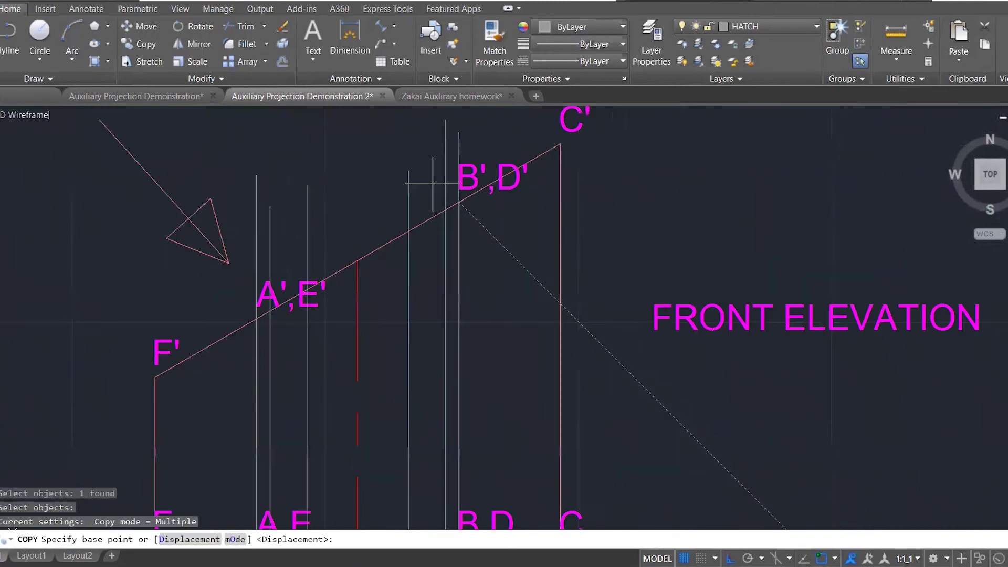
scroll(433, 184, "up", 2)
left_click(473, 213)
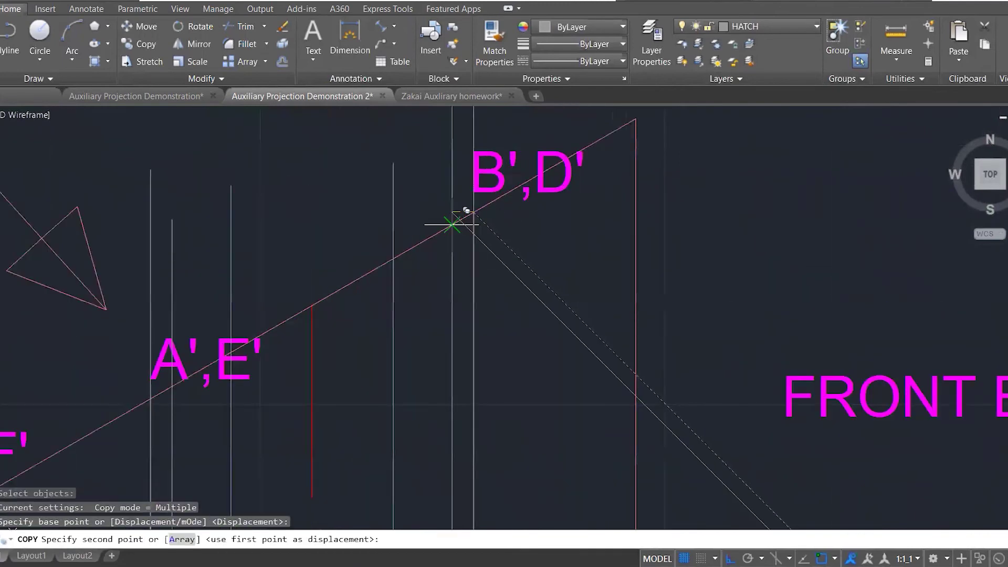
left_click(452, 225)
left_click(393, 259)
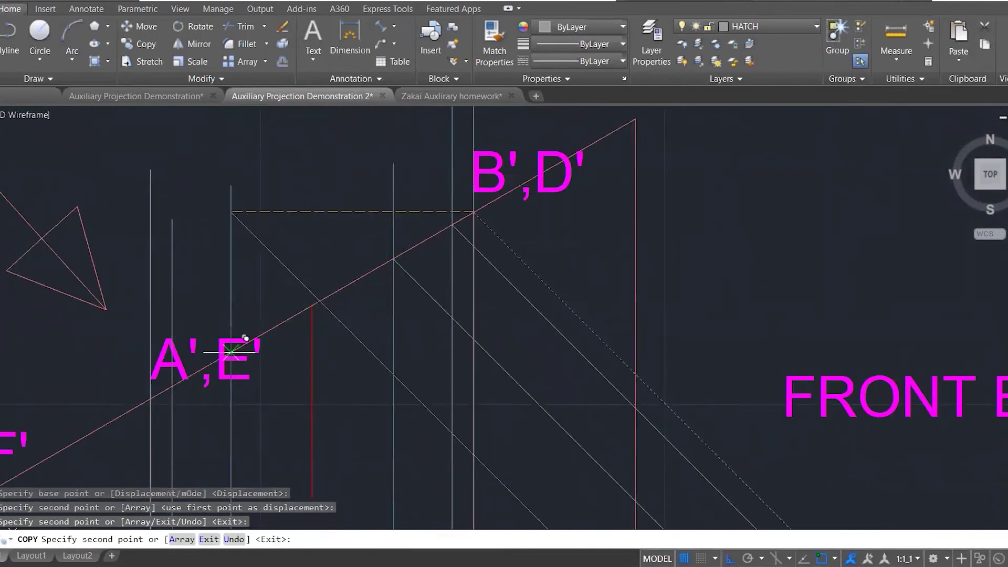
left_click(231, 351)
left_click(311, 304)
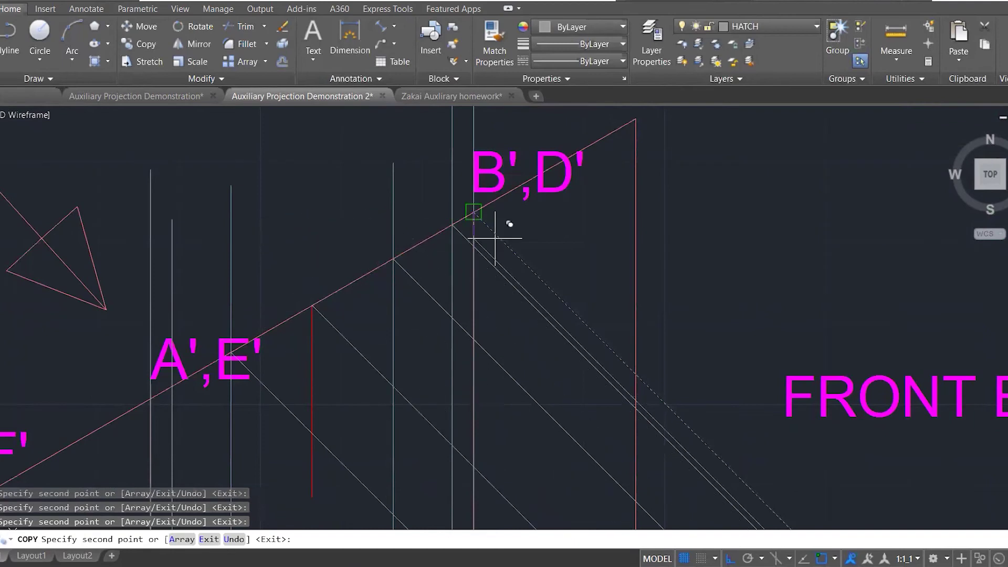
scroll(480, 216, "down", 2)
scroll(326, 331, "up", 2)
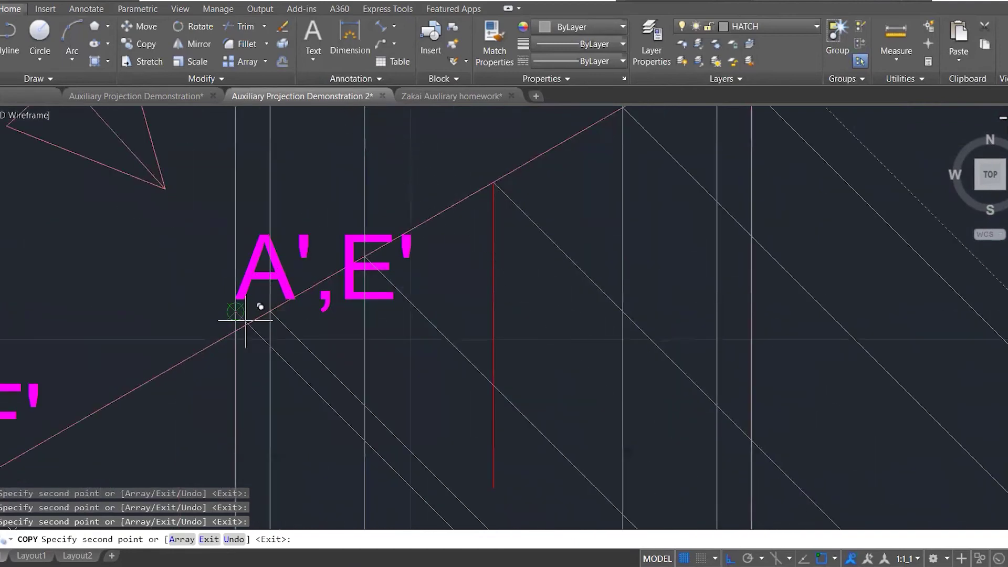
scroll(360, 294, "down", 5)
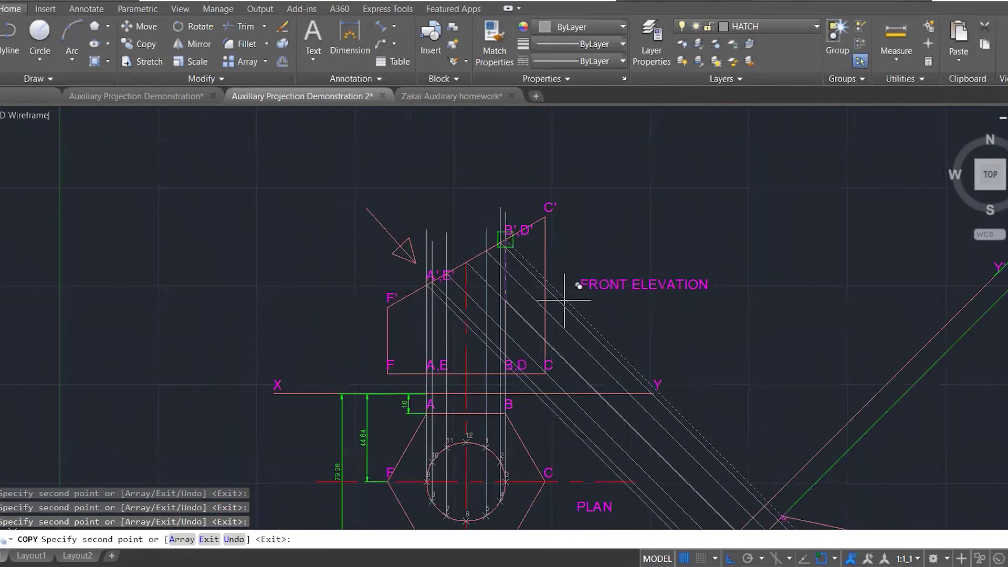
key("Escape")
key("Escape")
- Match the properties of the front elevation's vertical centre line onto the middle inclined projector
type("ma")
key("Return")
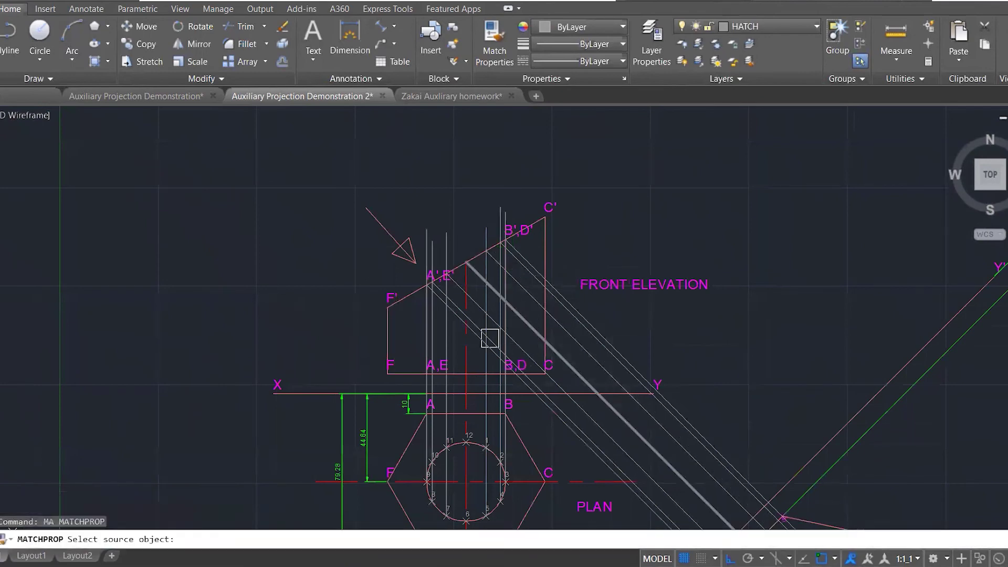
left_click(466, 351)
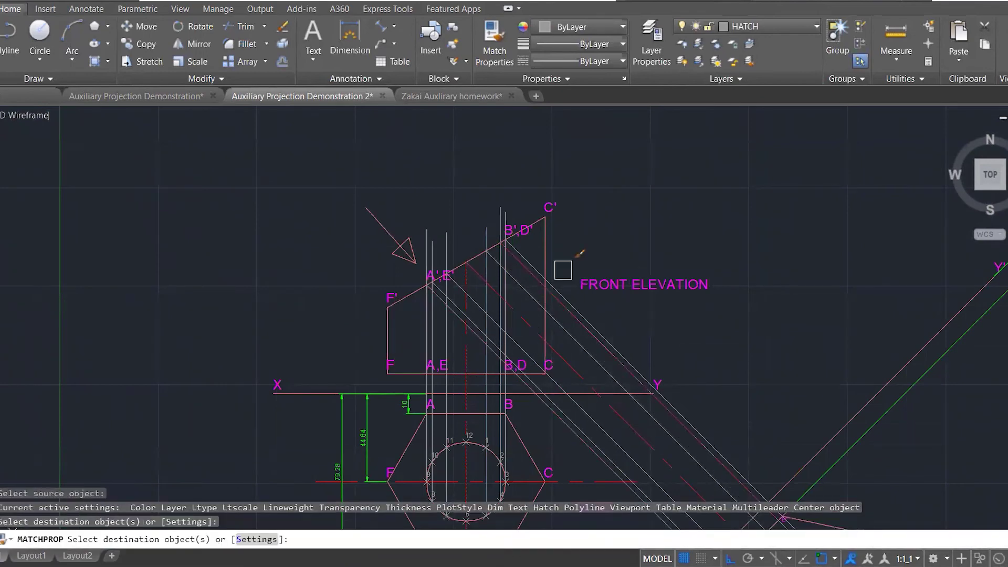
key("Escape")
key("Escape")
- Extend the copied inclined projectors to the offset line beyond the auxiliary plan
scroll(622, 203, "down", 2)
scroll(694, 294, "down", 3)
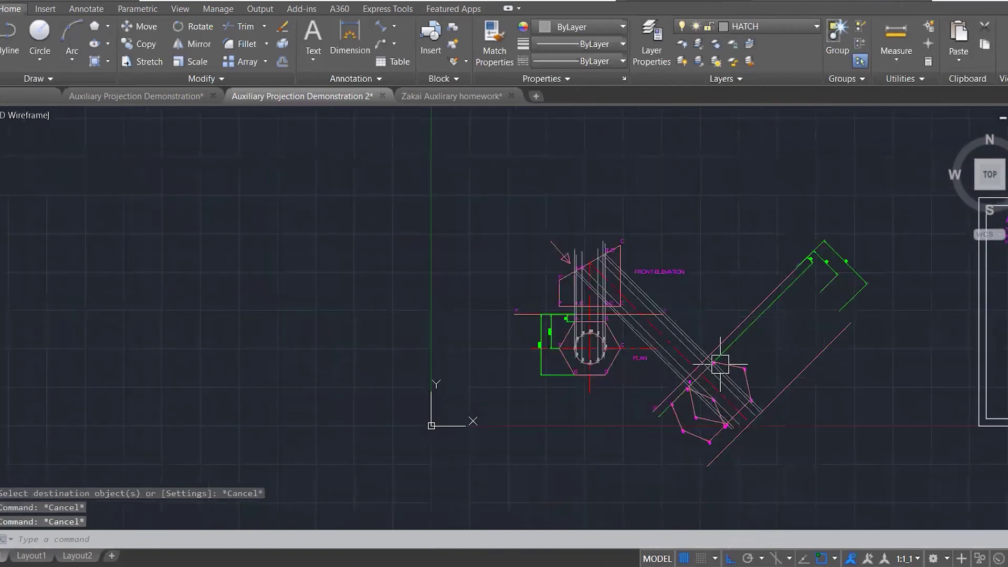
scroll(790, 465, "up", 5)
type("ex")
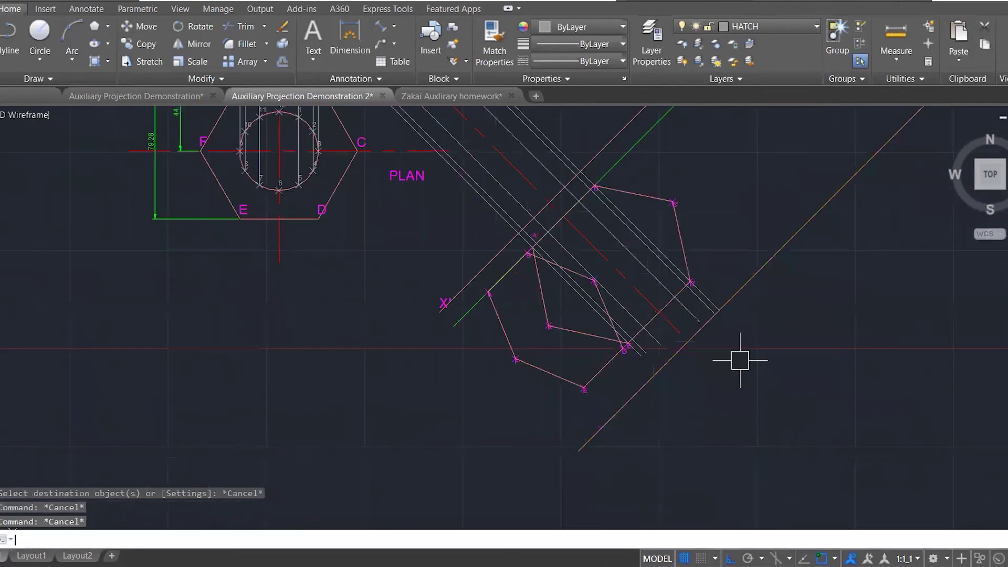
key("Return")
left_click(767, 273)
left_click(574, 135)
left_click(477, 198)
key("Return")
left_click(556, 124)
left_click(473, 192)
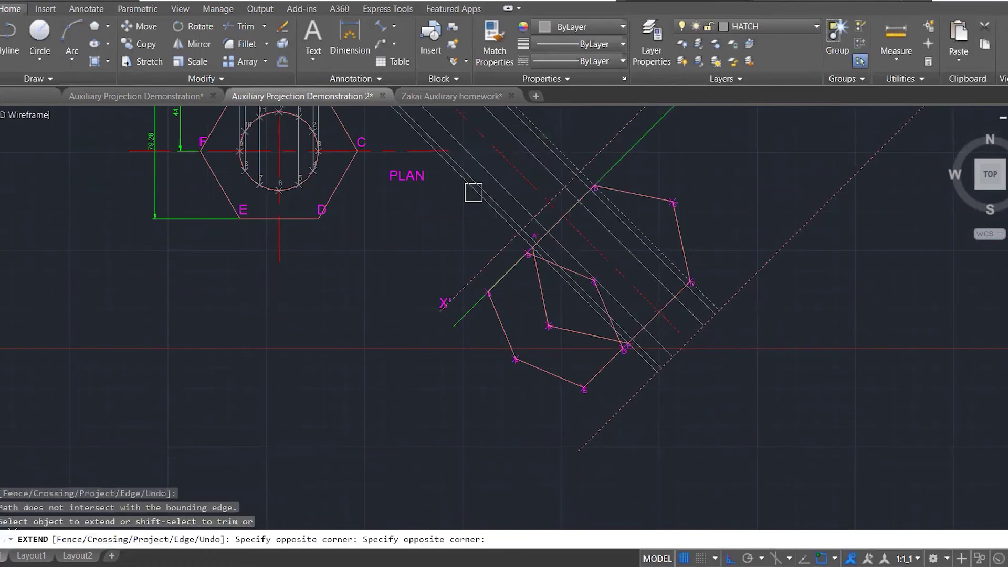
key("Escape")
key("Escape")
- Erase the offset line on the far side of the auxiliary plan
left_click(766, 257)
key("Delete")
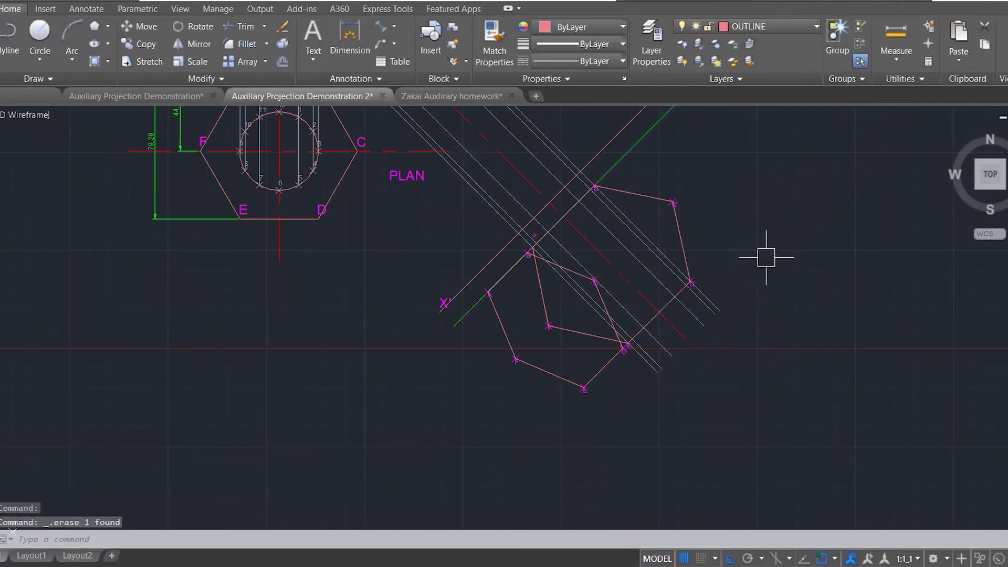
scroll(678, 368, "down", 2)
scroll(432, 172, "up", 2)
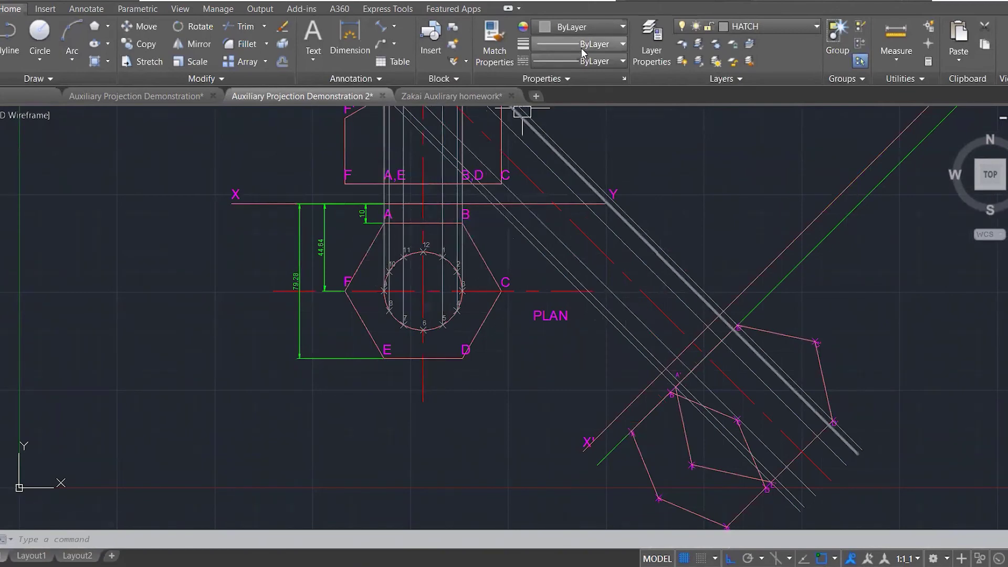
- Dimension the vertical distances from the XY line to division points 12 and 1 in the plan
type("dim")
key("Return")
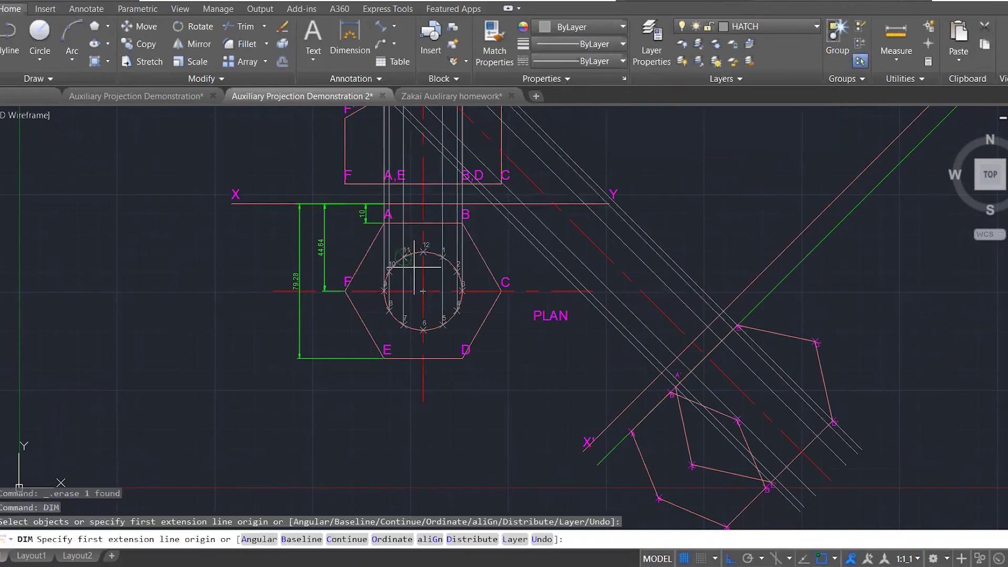
scroll(422, 255, "up", 2)
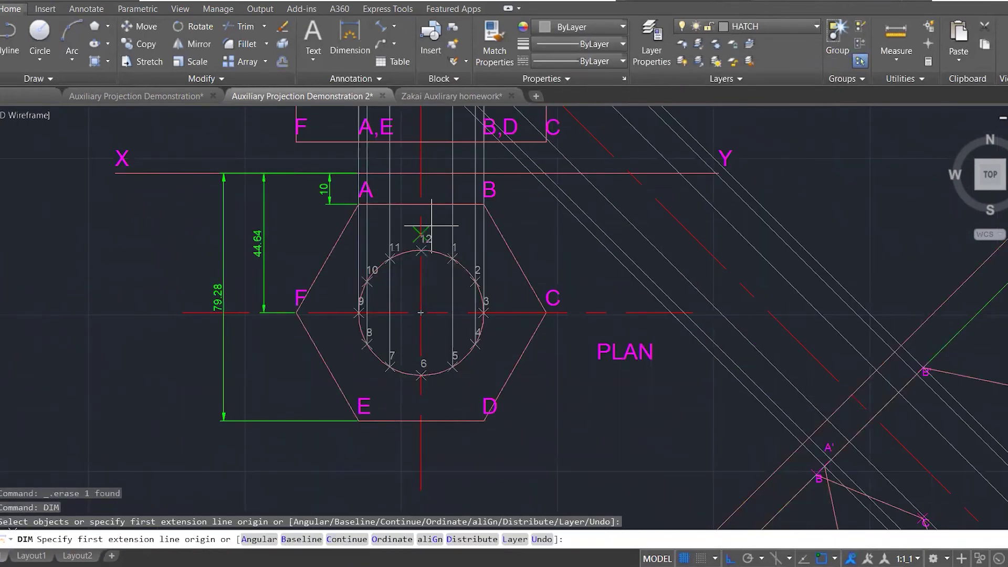
left_click(425, 174)
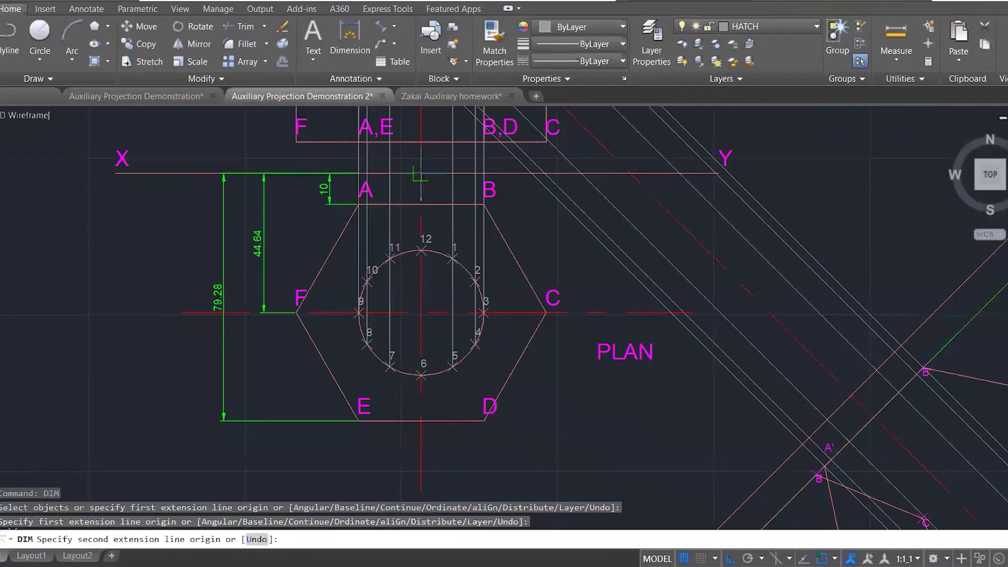
left_click(421, 251)
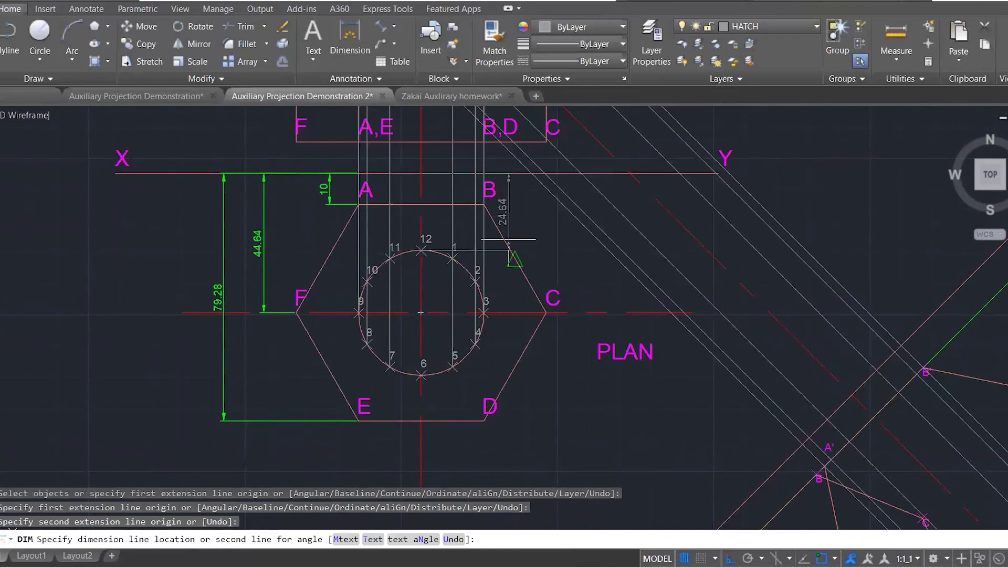
left_click(531, 235)
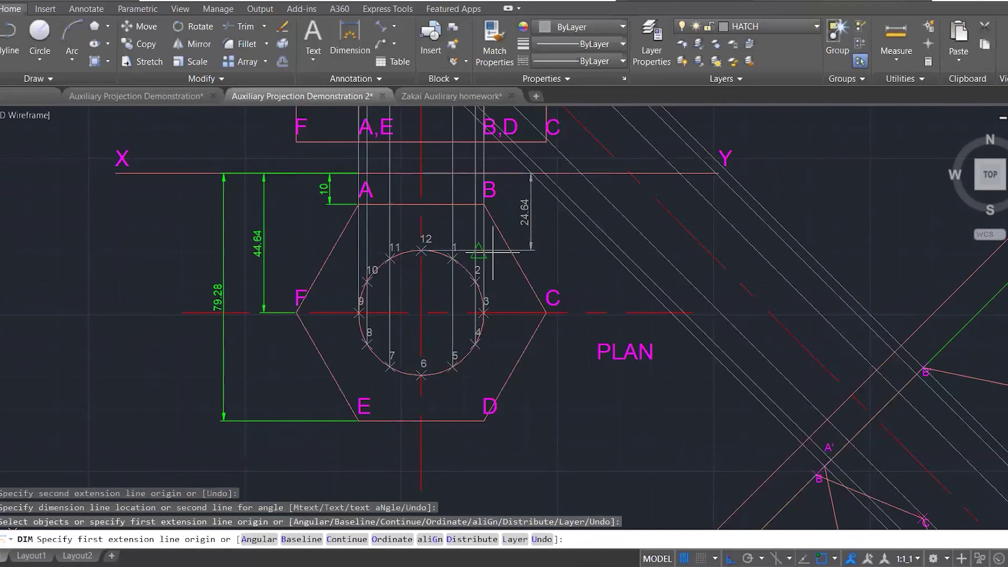
left_click(453, 257)
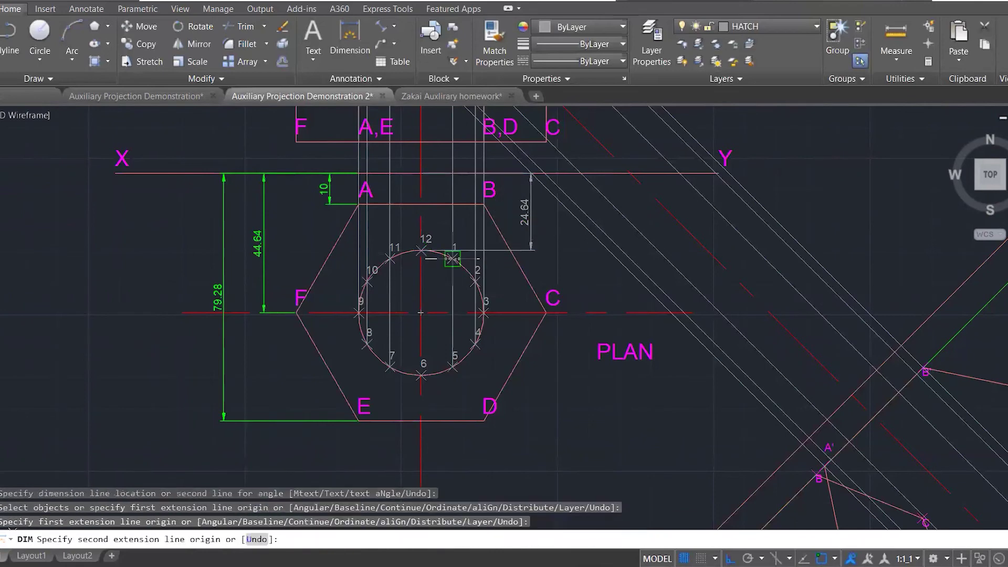
left_click(452, 173)
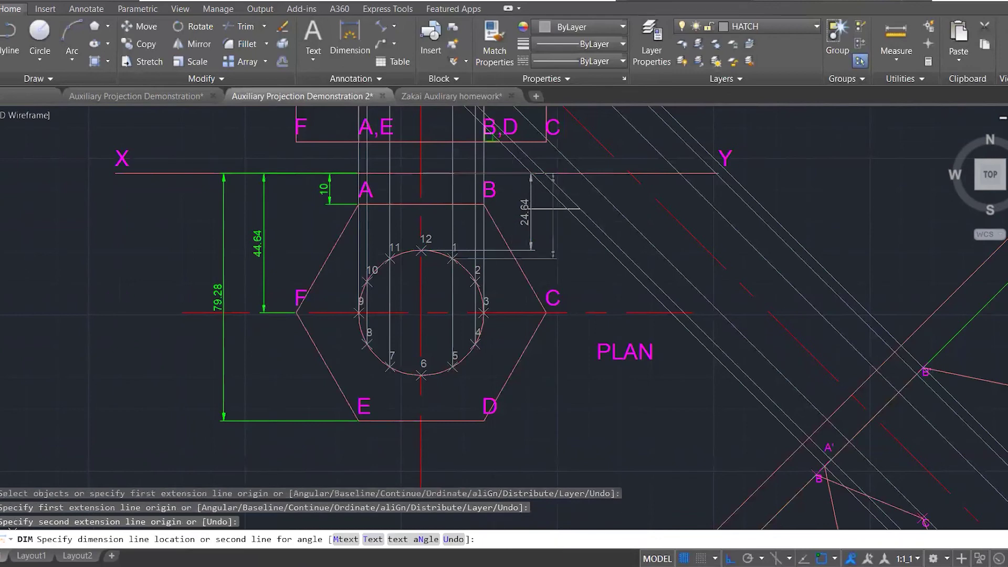
left_click(552, 216)
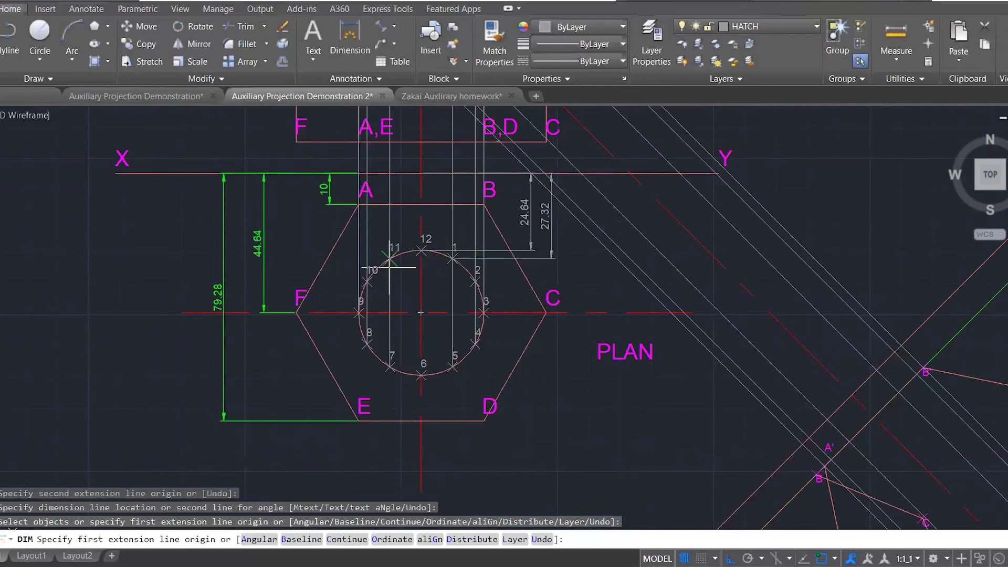
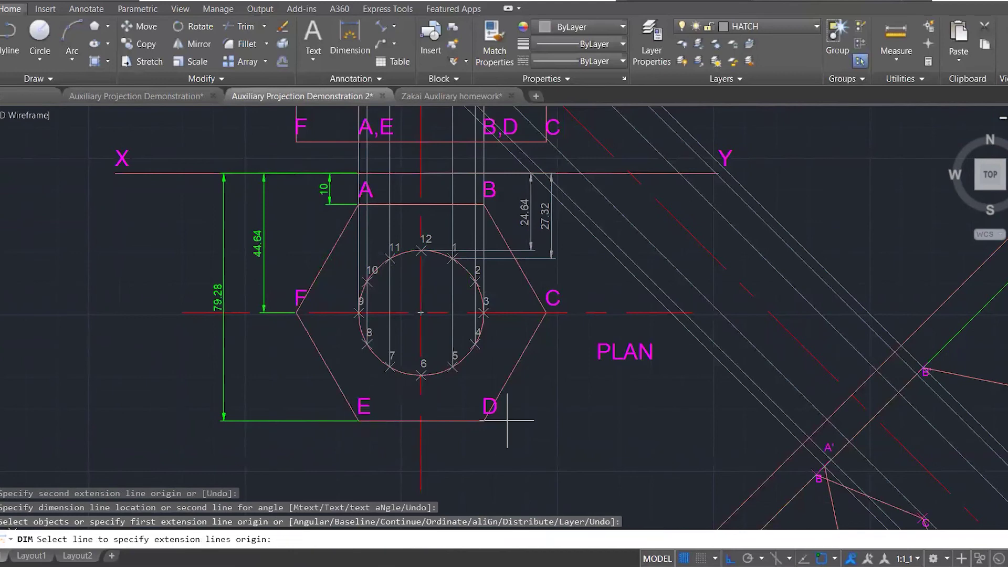
left_click(484, 312)
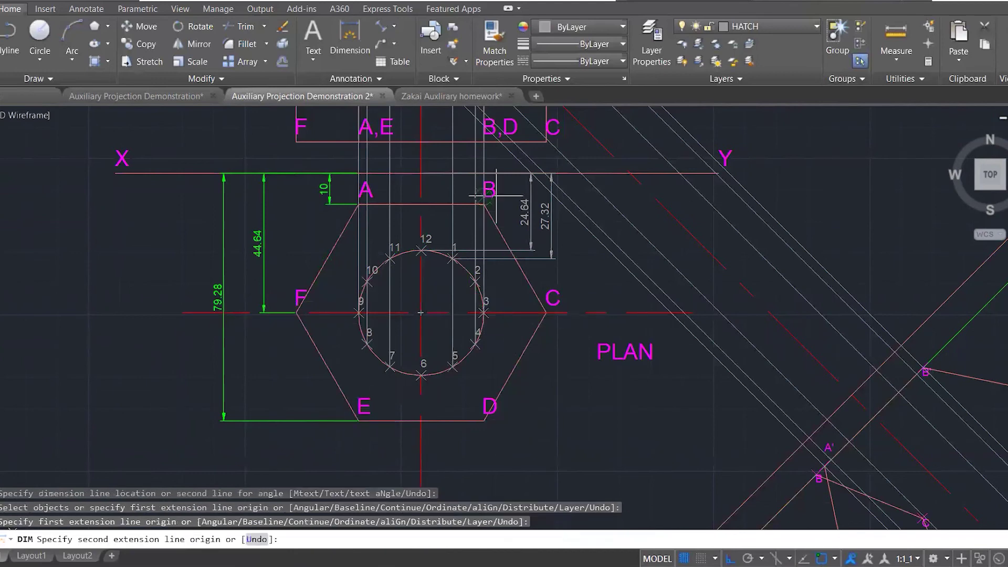
left_click(483, 174)
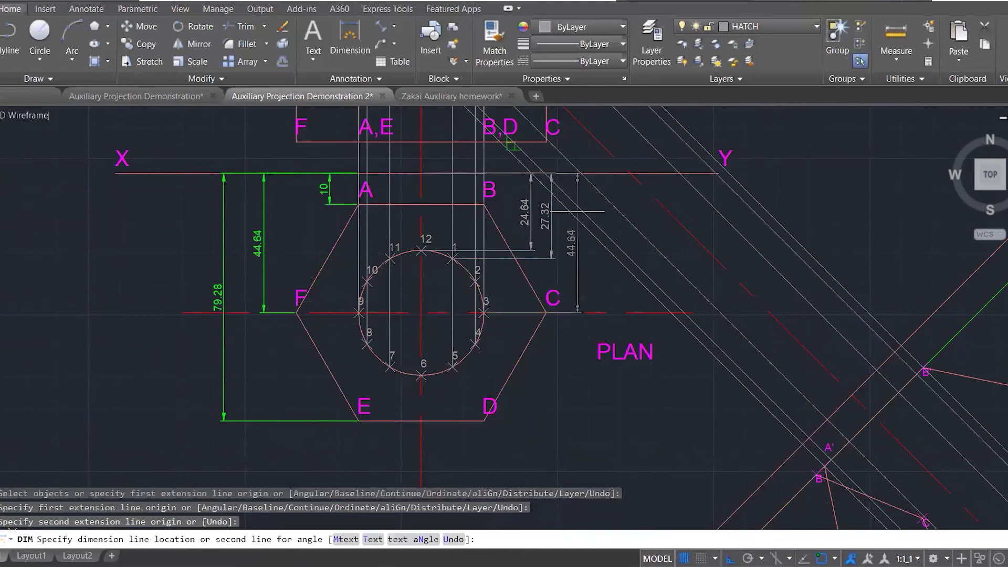
left_click(515, 242)
left_click(517, 283)
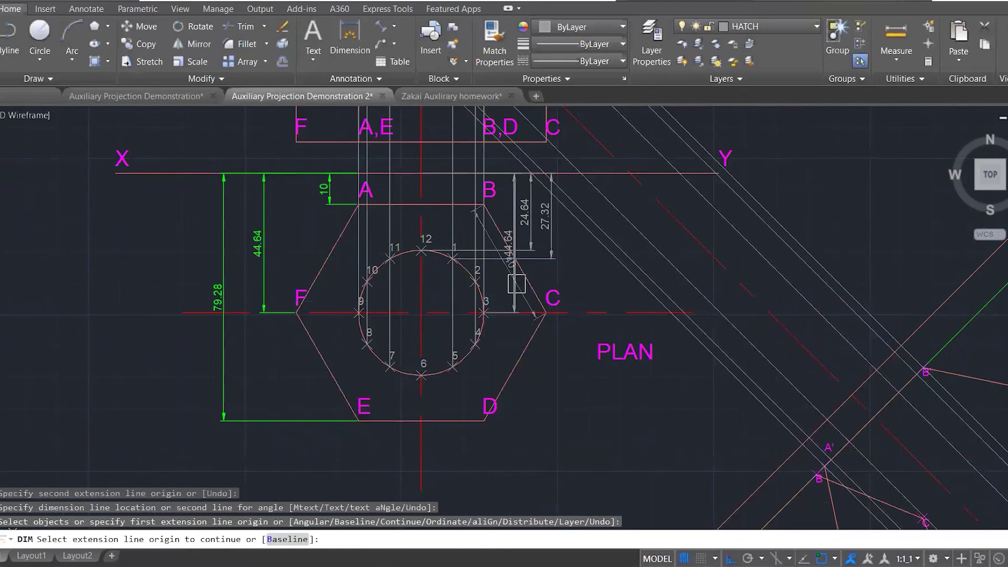
key("ctrl+z")
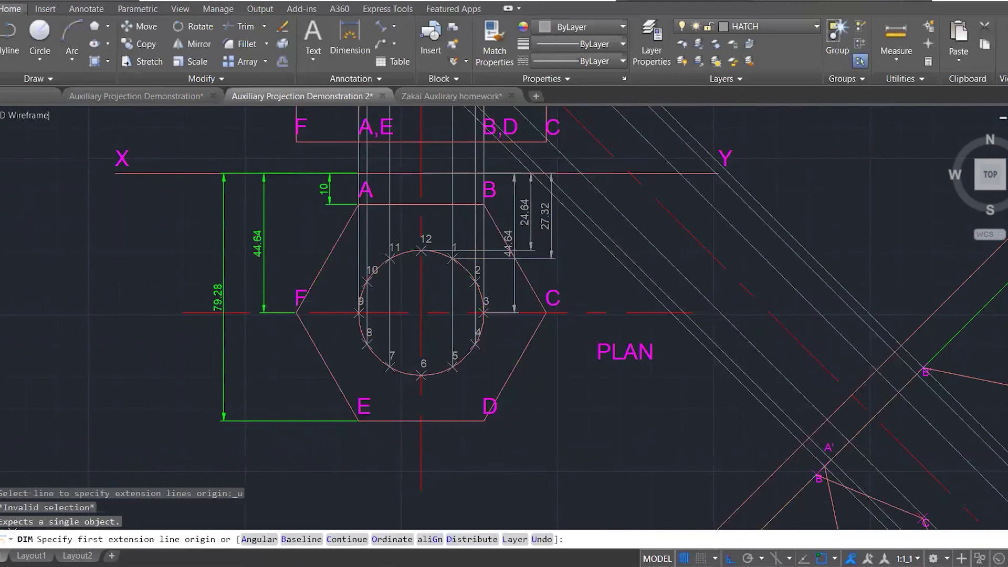
key("ctrl+z")
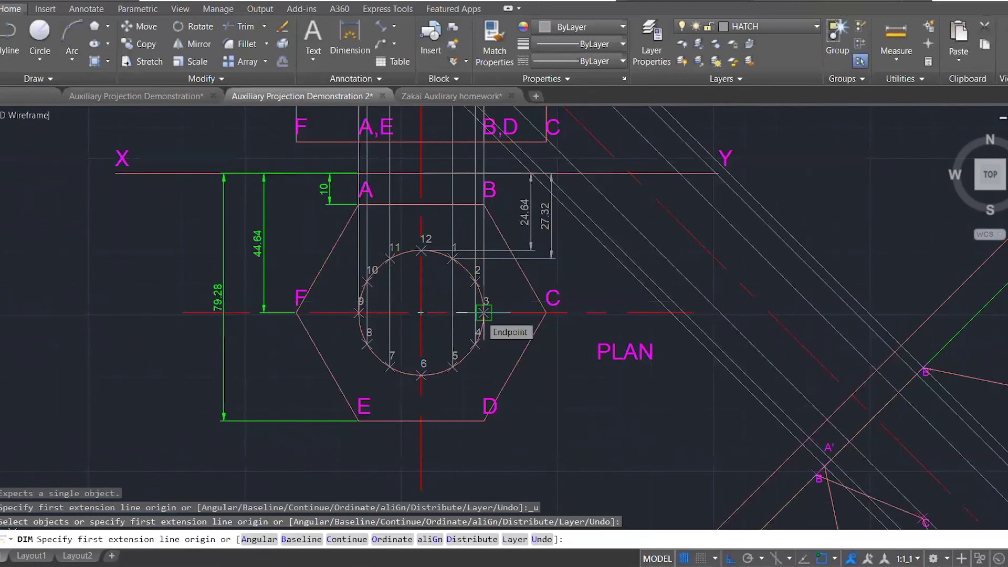
- Dimension the vertical distances from the XY line to division points 4 and 5 in the plan
left_click(475, 344)
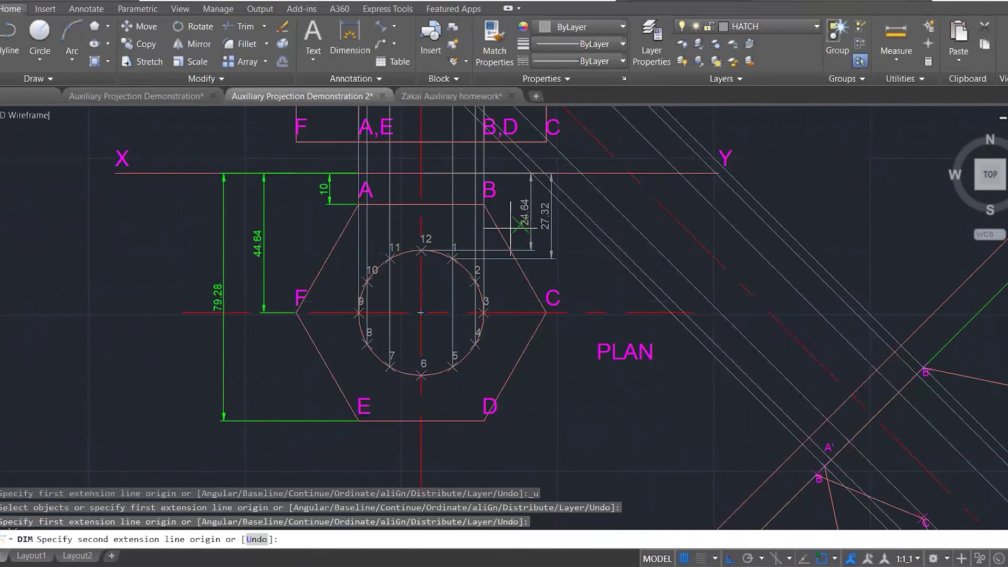
left_click(474, 174)
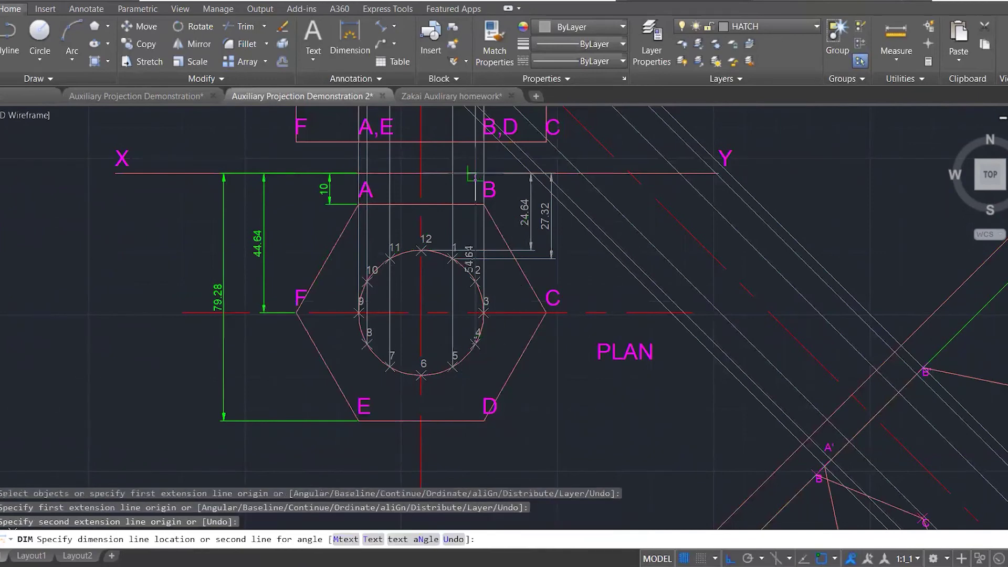
left_click(592, 274)
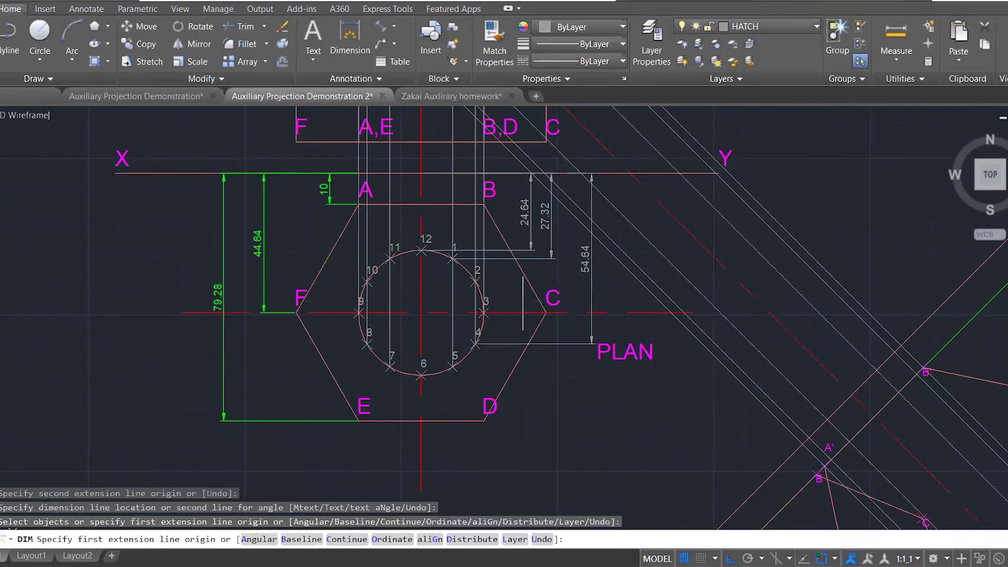
left_click(453, 367)
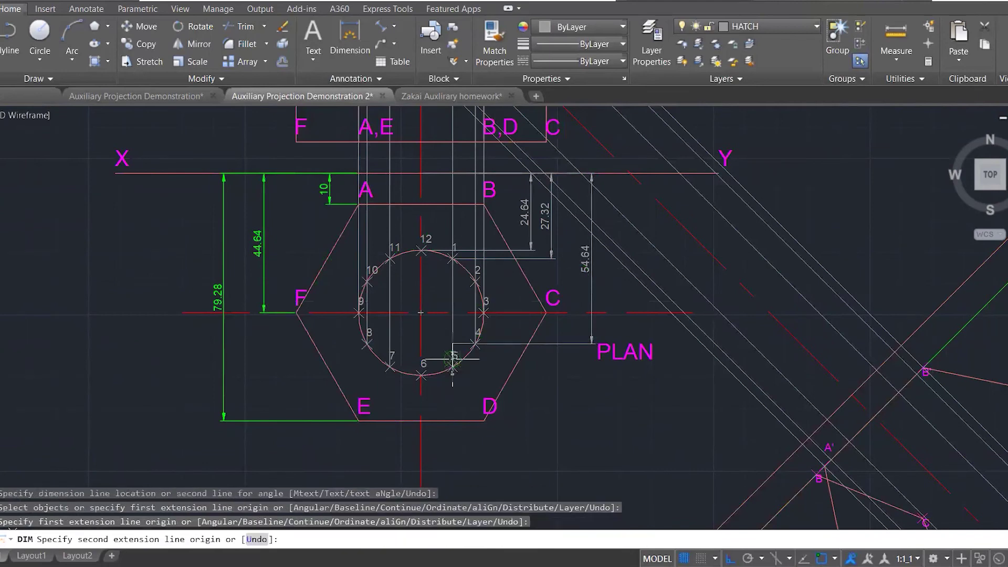
left_click(453, 175)
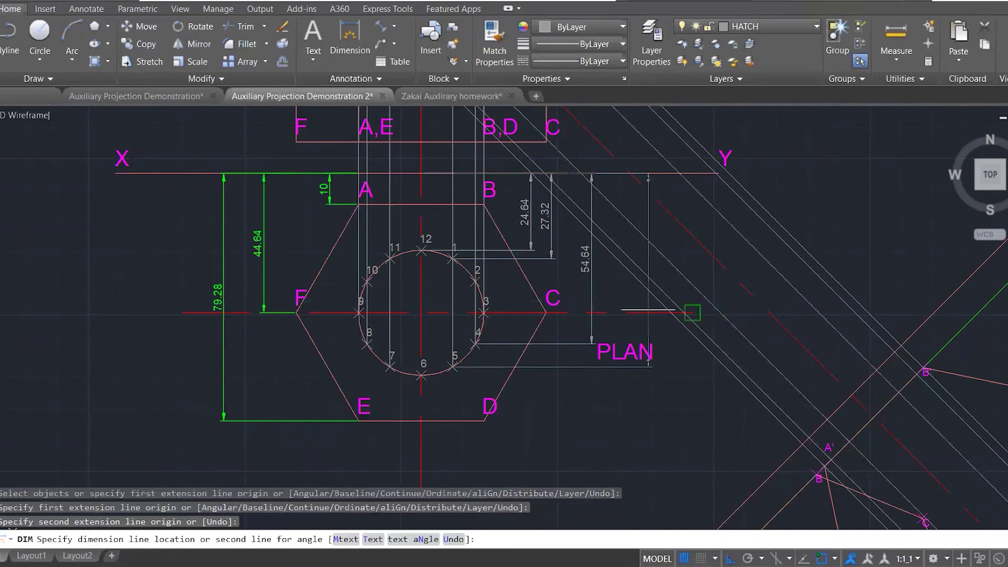
left_click(629, 376)
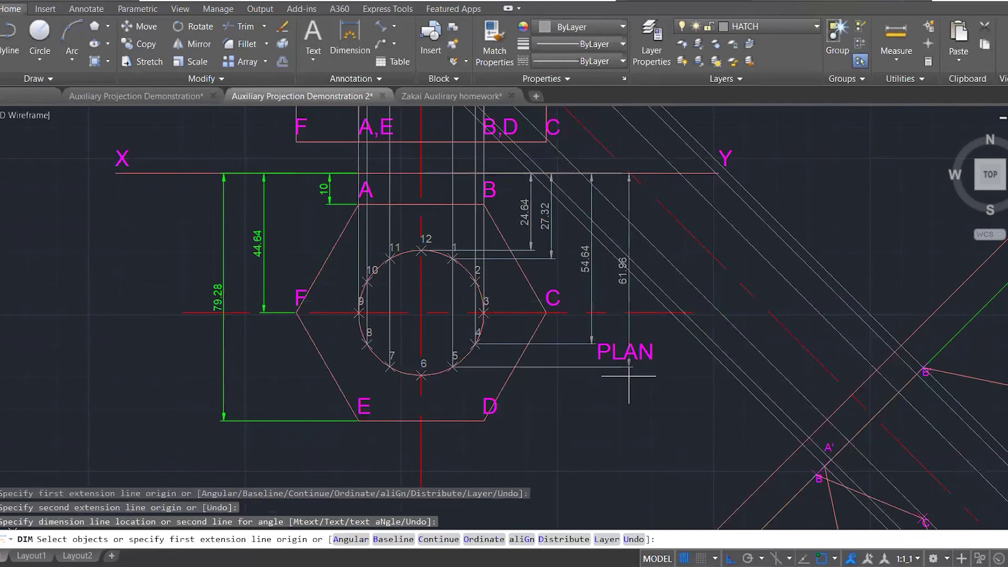
- Dimension the vertical distance from the XY line to division point 6 in the plan
left_click(422, 174)
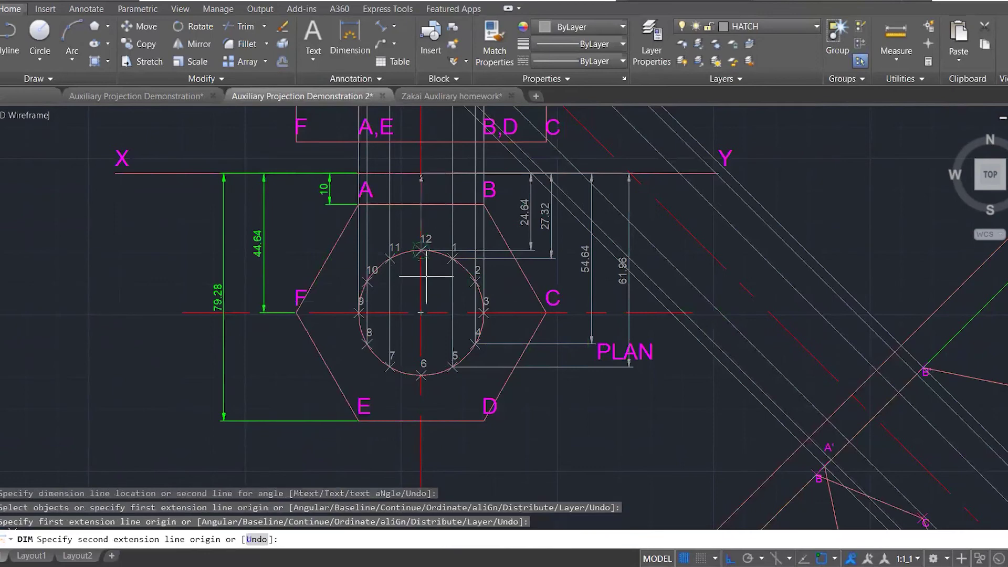
left_click(421, 375)
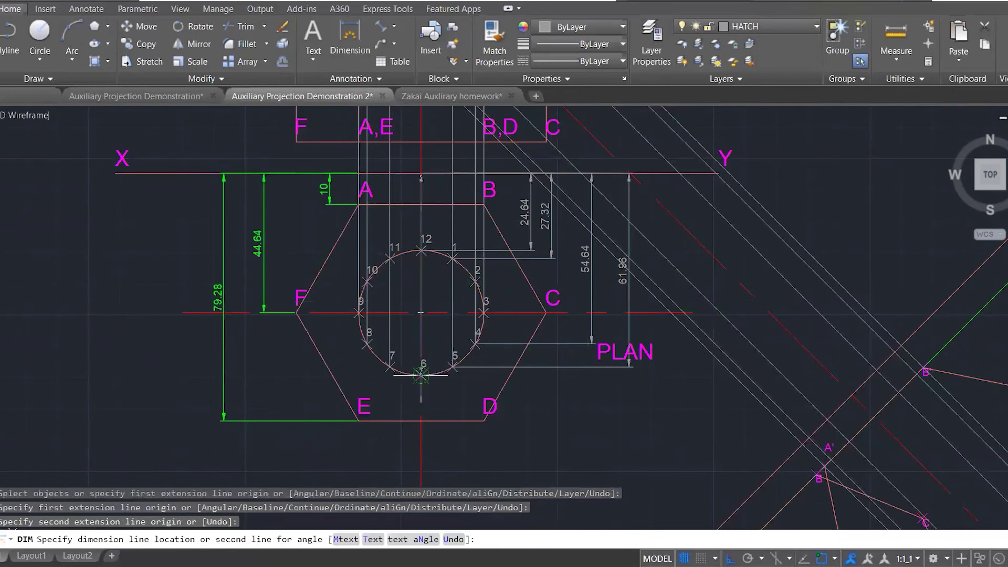
left_click(671, 396)
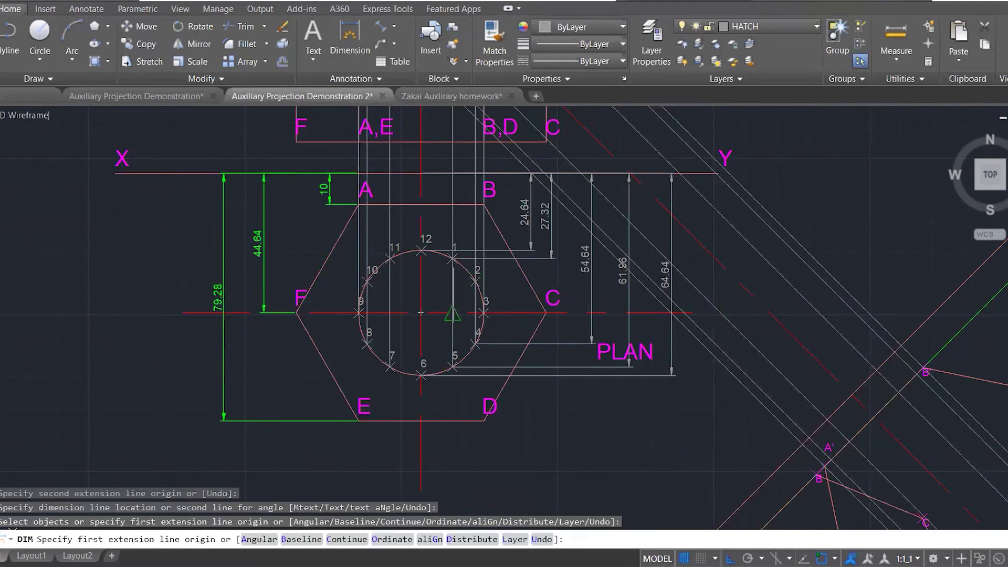
scroll(451, 300, "down", 4)
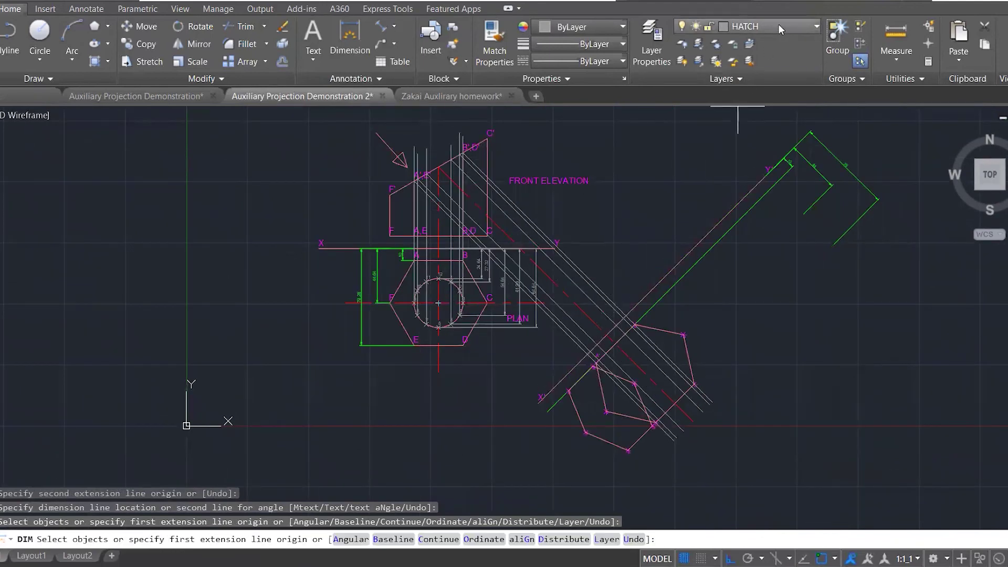
scroll(729, 254, "up", 4)
key("Escape")
key("Escape")
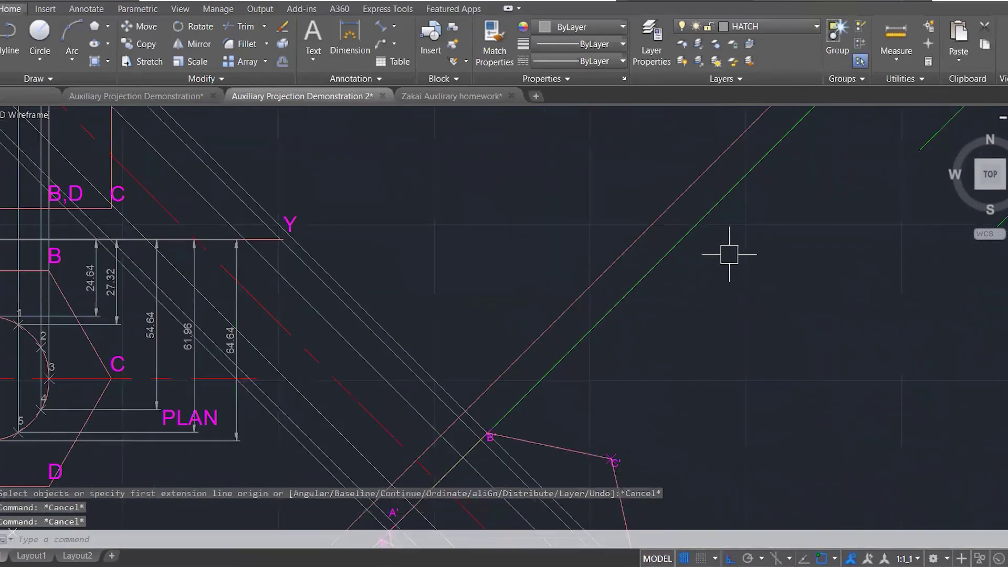
- Offset the X'Y' line by 24 towards the auxiliary plan
type("o")
key("Return")
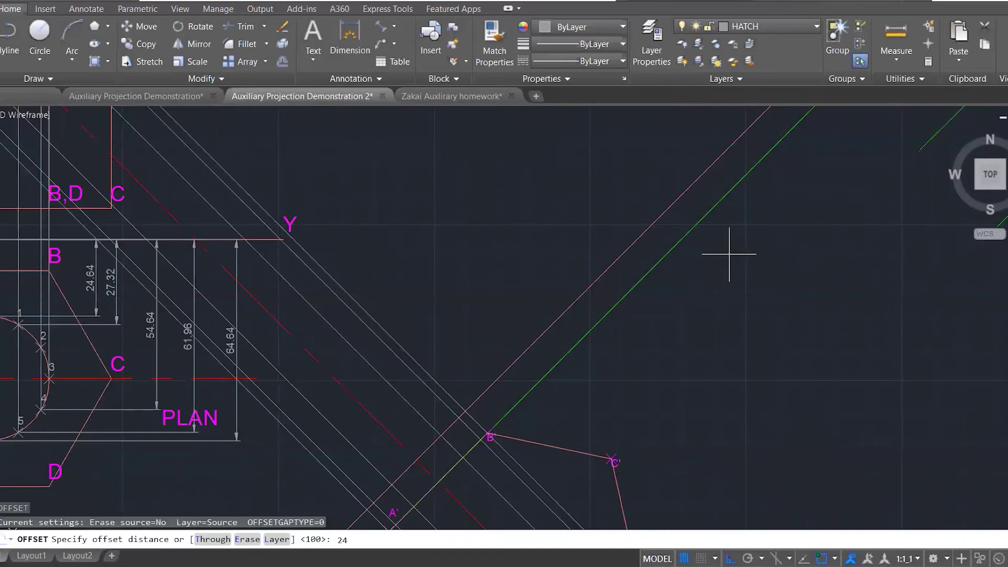
key("Return")
left_click(651, 278)
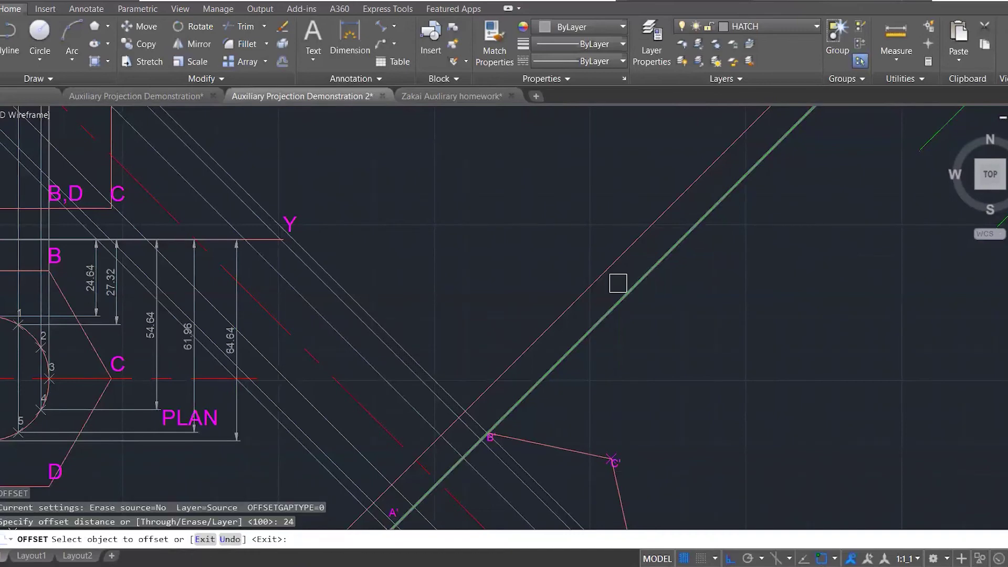
left_click(682, 326)
key("Escape")
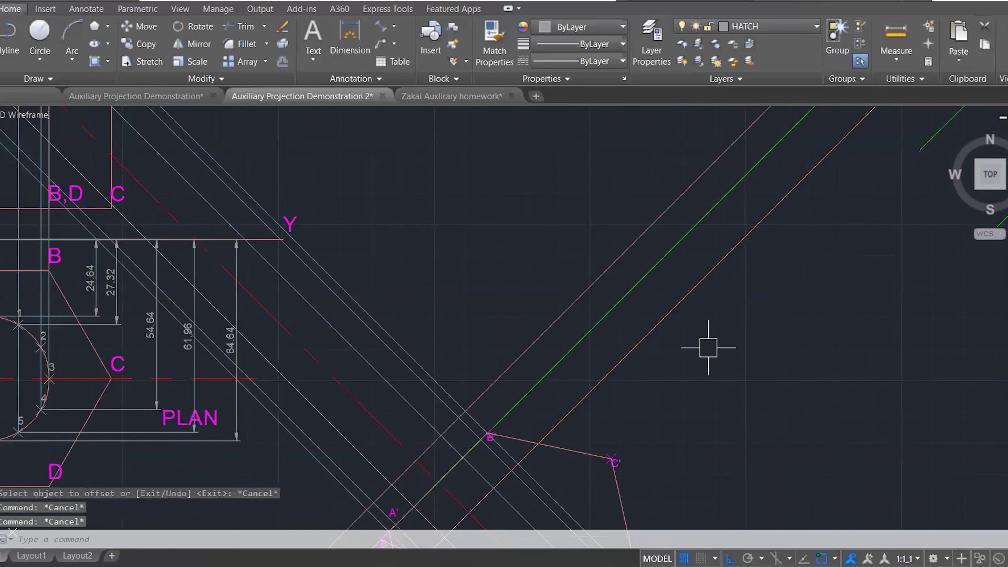
- Offset the X'Y' line by 27 towards the auxiliary plan
key("Return")
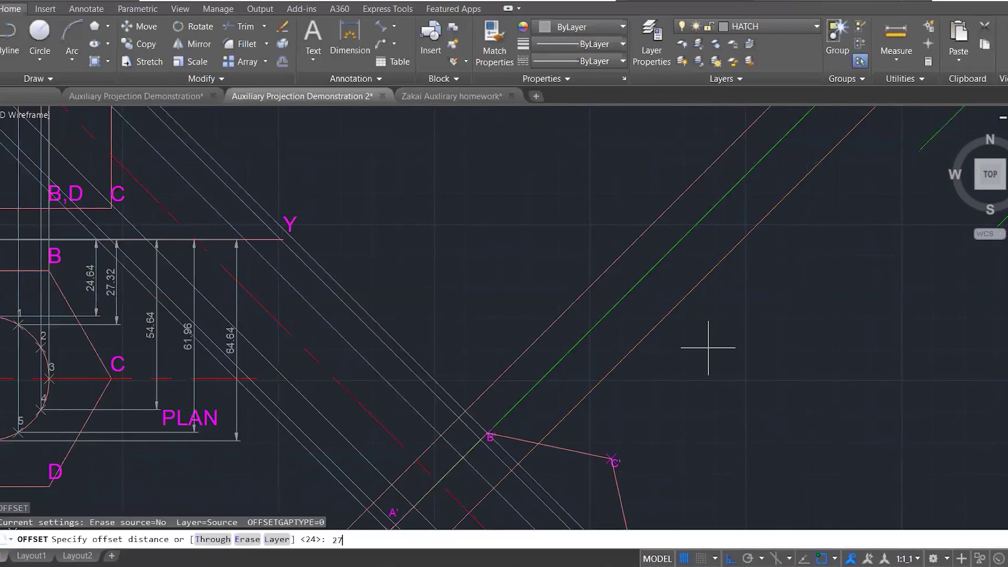
key("Return")
left_click(610, 283)
left_click(745, 354)
key("Escape")
key("Escape")
key("Escape")
- Offset the X'Y' line by 44 towards the auxiliary plan
type("o")
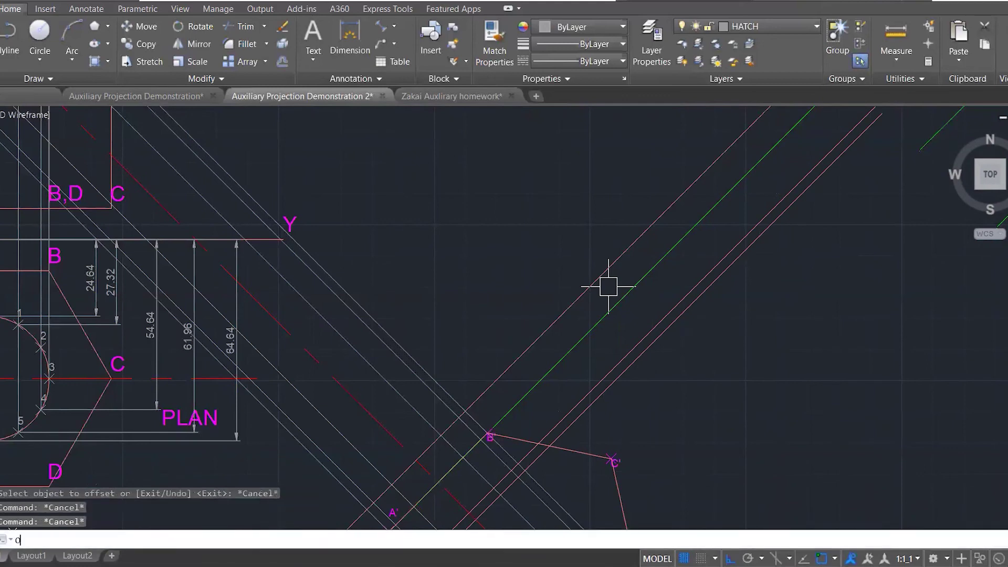
key("Return")
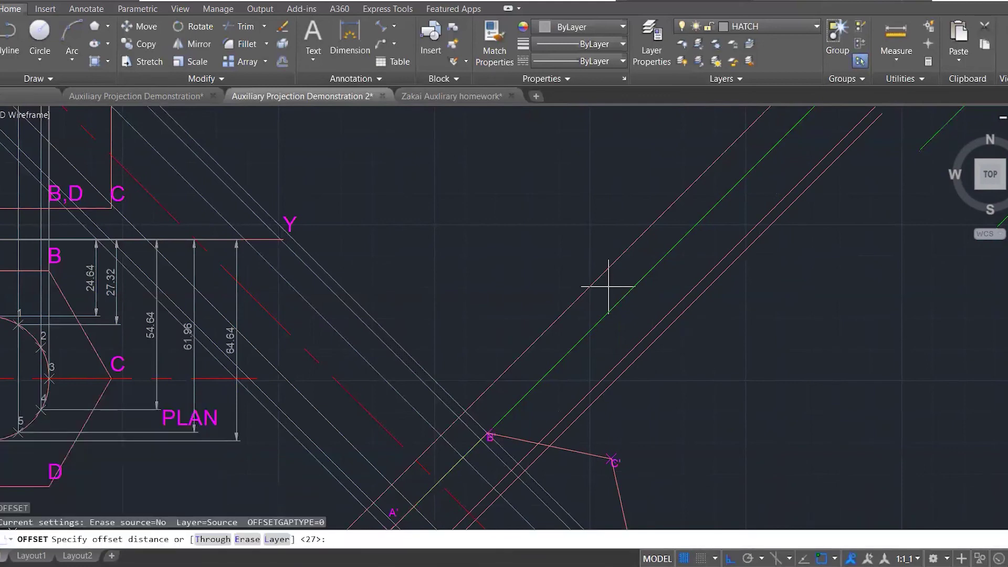
scroll(563, 317, "down", 1)
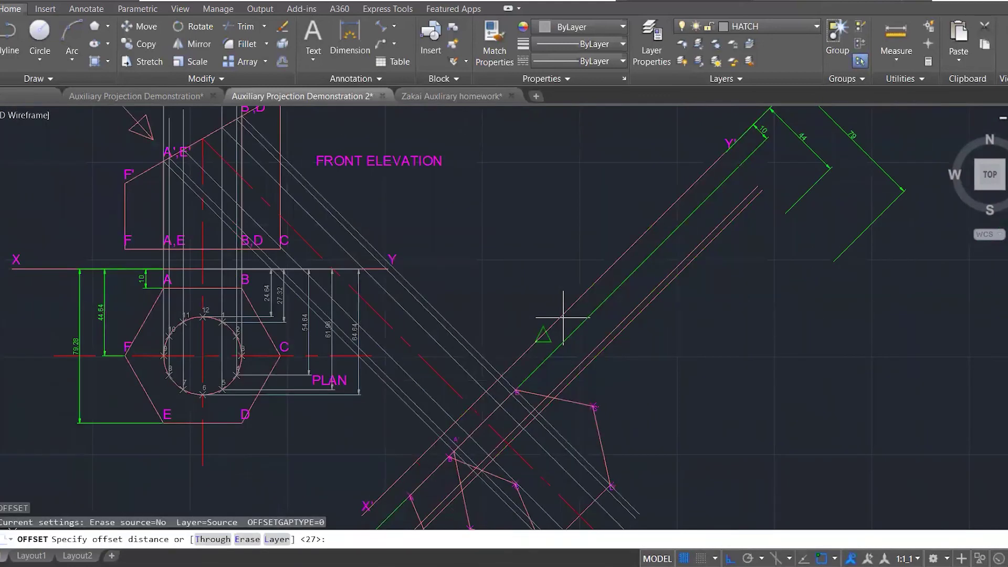
scroll(563, 318, "up", 1)
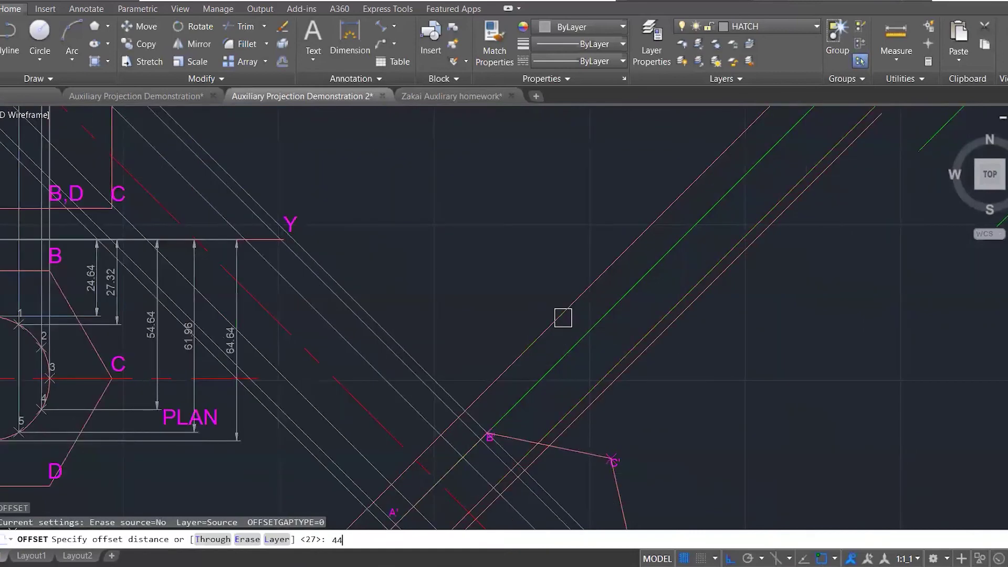
type("44")
key("Return")
left_click(556, 304)
left_click(710, 377)
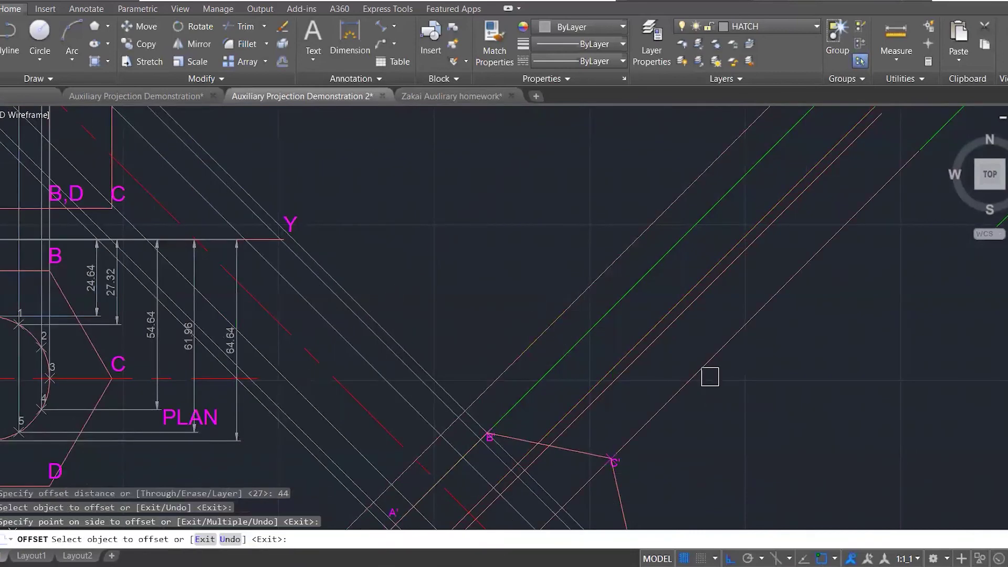
key("Escape")
key("Escape")
key("Escape")
- Offset the X'Y' line by 54 towards the auxiliary plan
type("o")
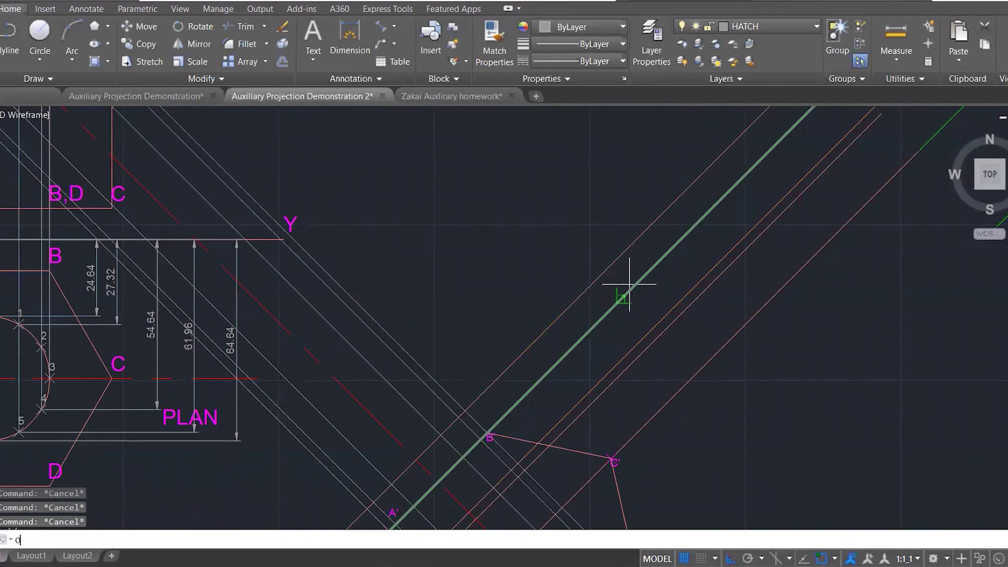
key("Return")
type("54")
key("Return")
left_click(629, 284)
left_click(799, 382)
key("Escape")
key("Escape")
- Offset the X'Y' line by 61 towards the auxiliary plan
type("o")
key("Return")
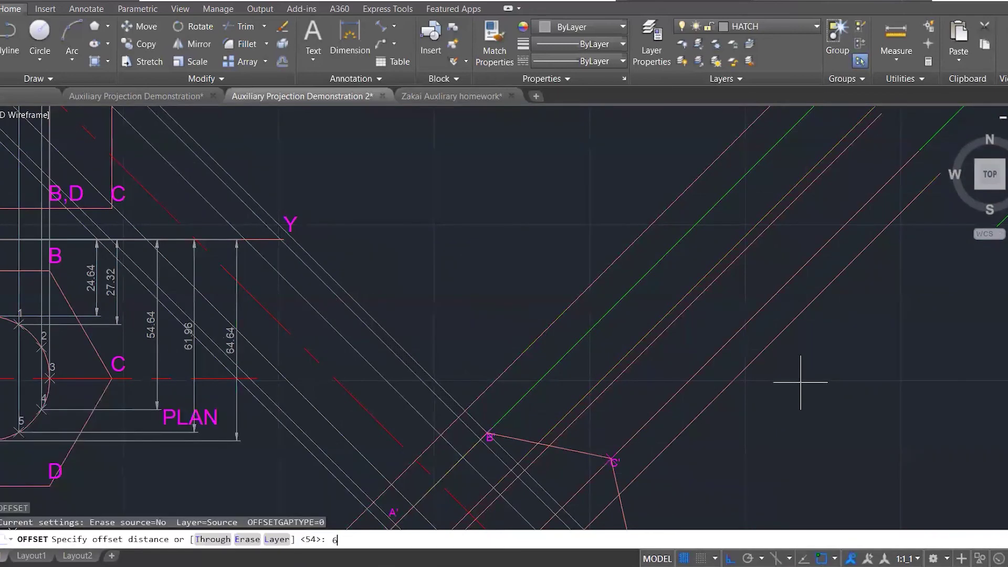
type("61")
key("Return")
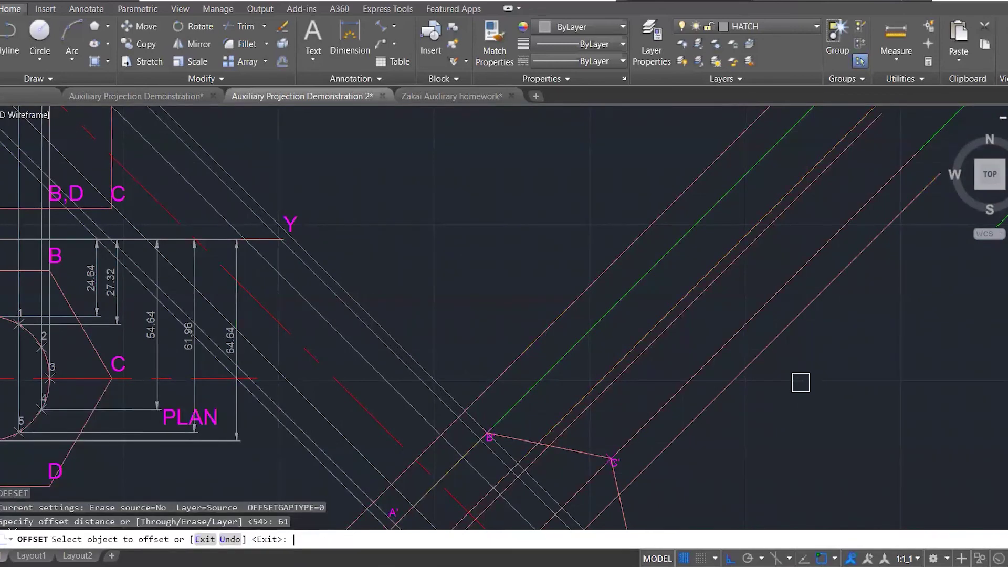
left_click(613, 263)
left_click(775, 396)
key("Escape")
key("Escape")
- Offset the X'Y' line by 64 towards the auxiliary plan
type("o64")
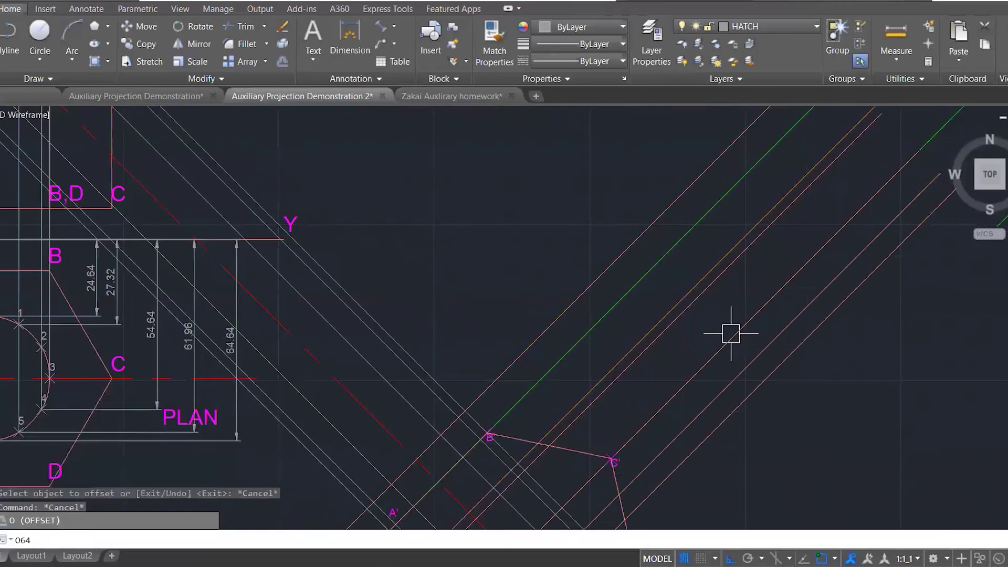
key("Return")
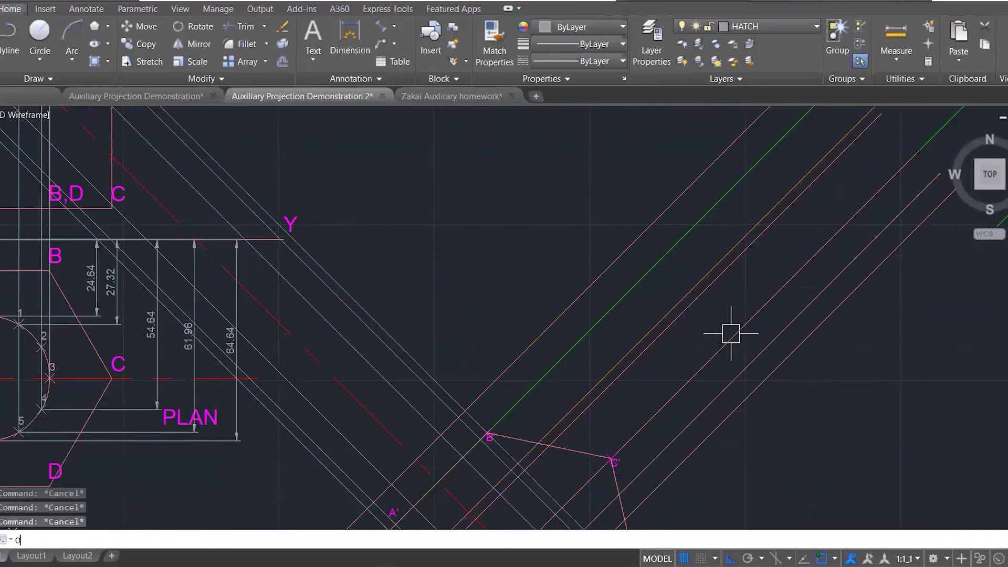
type("64")
key("Return")
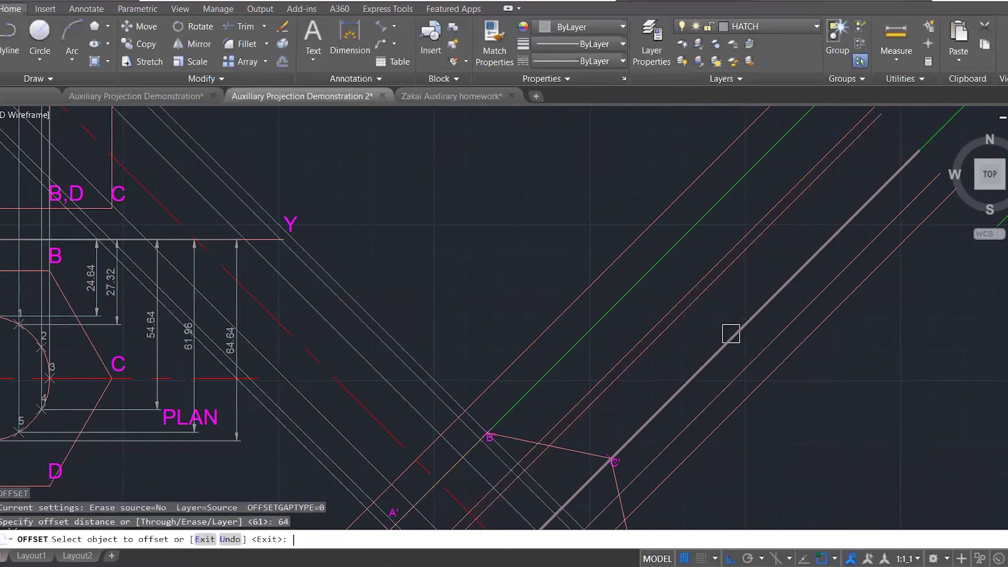
left_click(638, 249)
left_click(848, 418)
key("Escape")
key("Escape")
key("Escape")
- Put all the new offset lines parallel to the X'Y' line on the HATCH layer
scroll(714, 354, "down", 5)
left_click(727, 359)
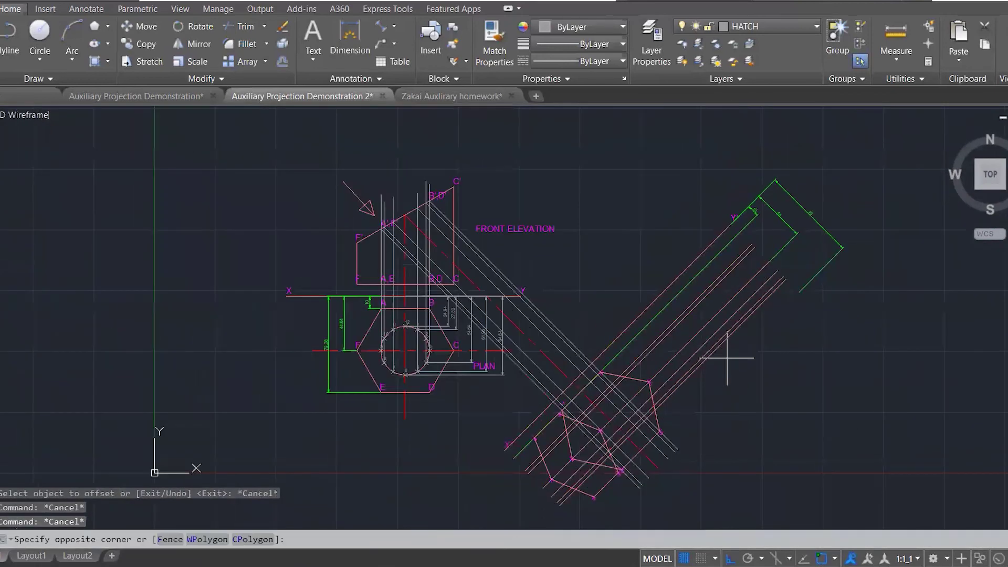
left_click(688, 316)
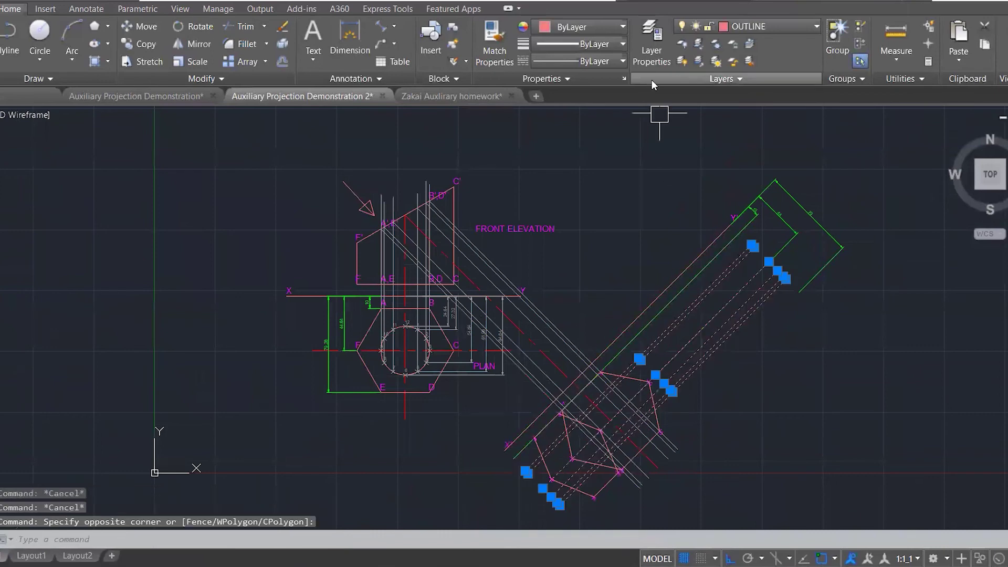
left_click(739, 26)
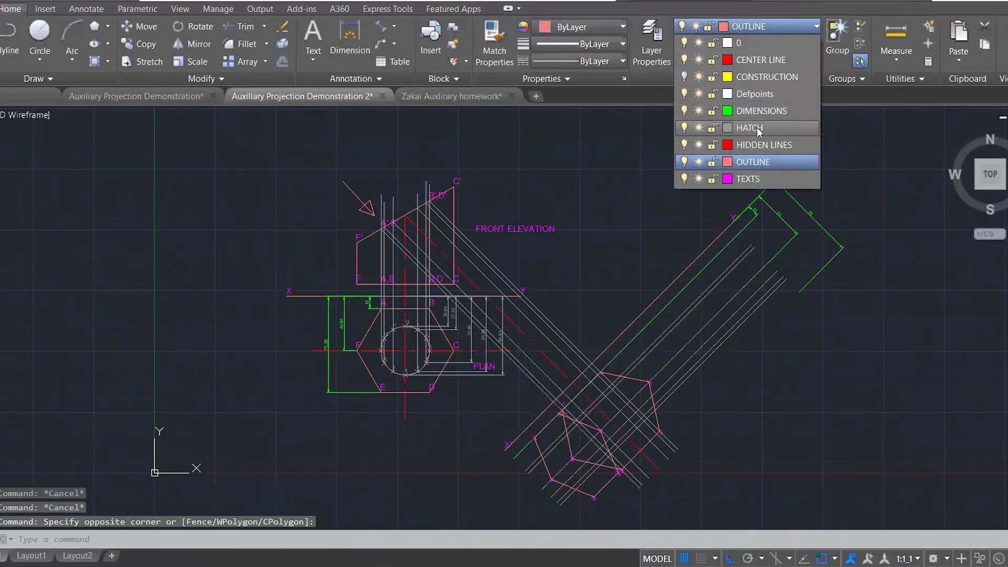
left_click(756, 128)
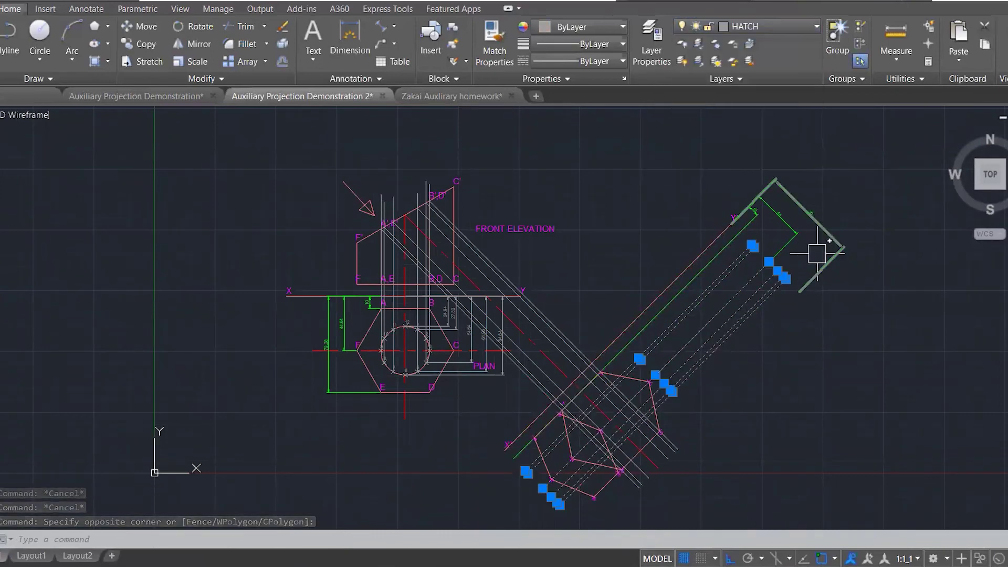
scroll(811, 299, "up", 2)
key("Escape")
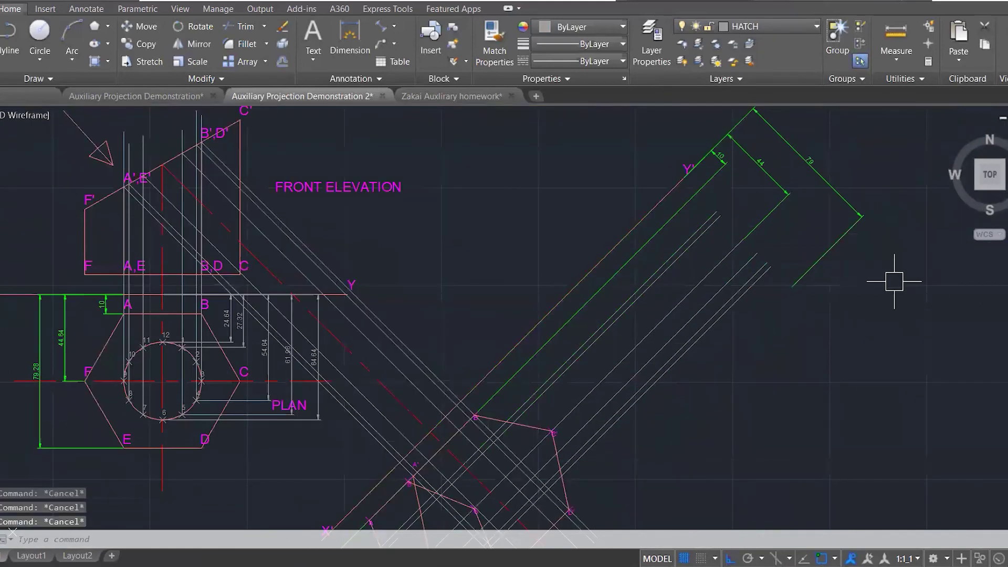
- Turn off the DIMENSIONS layer to hide the green dimensions
left_click(894, 281)
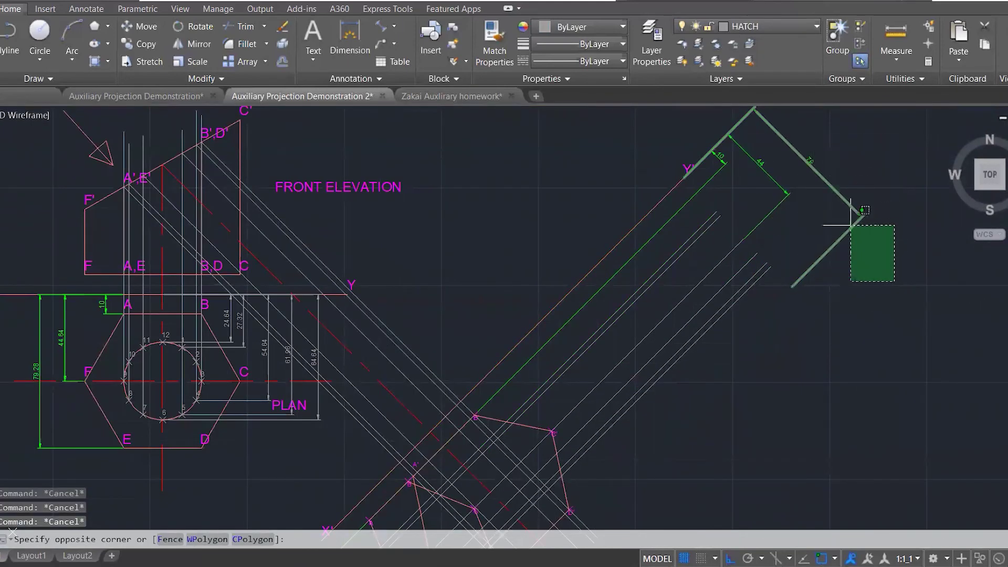
left_click(854, 223)
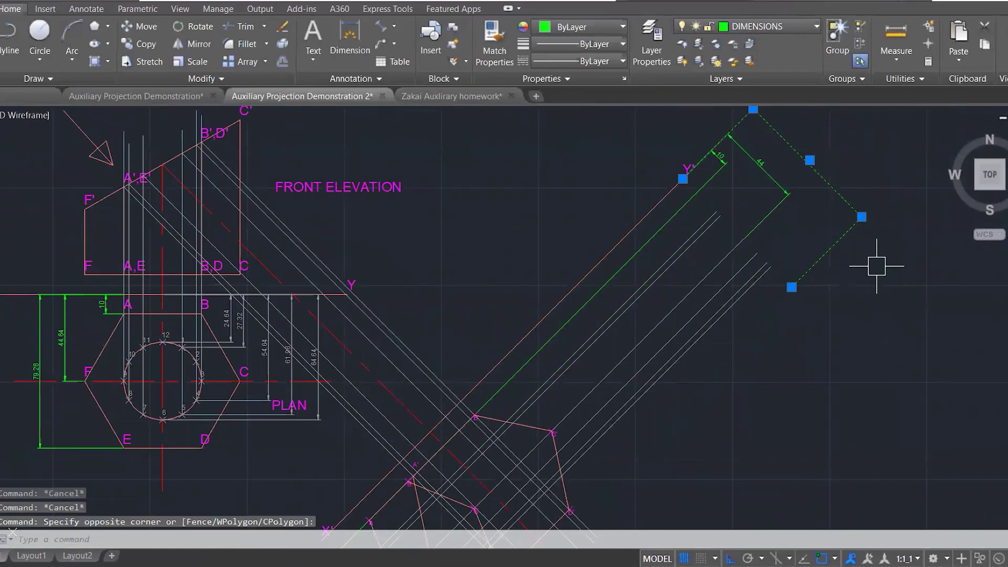
left_click(768, 26)
left_click(685, 111)
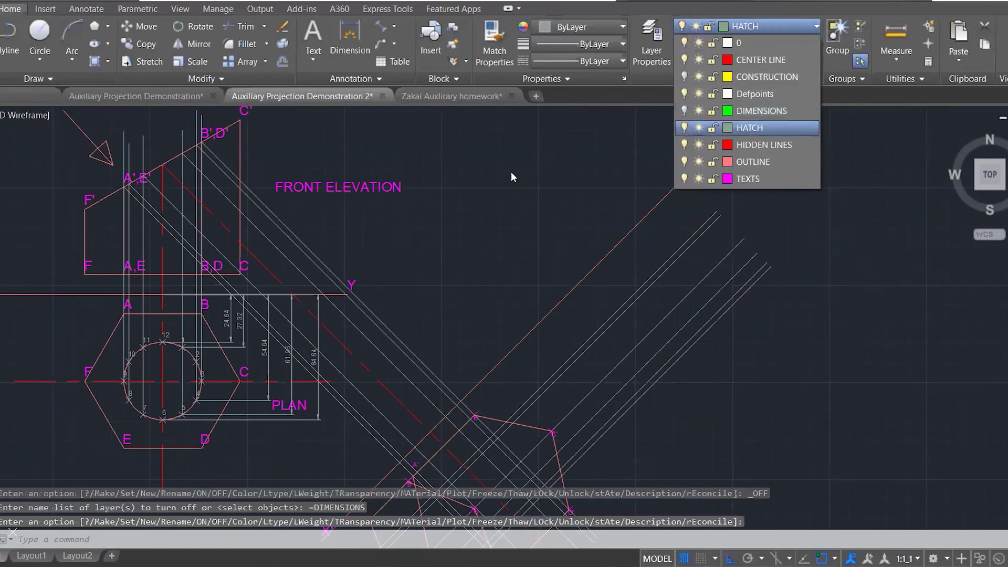
- Place a point for division point 12 where the inclined centre line crosses the 24 offset line in the auxiliary plan
scroll(656, 216, "down", 2)
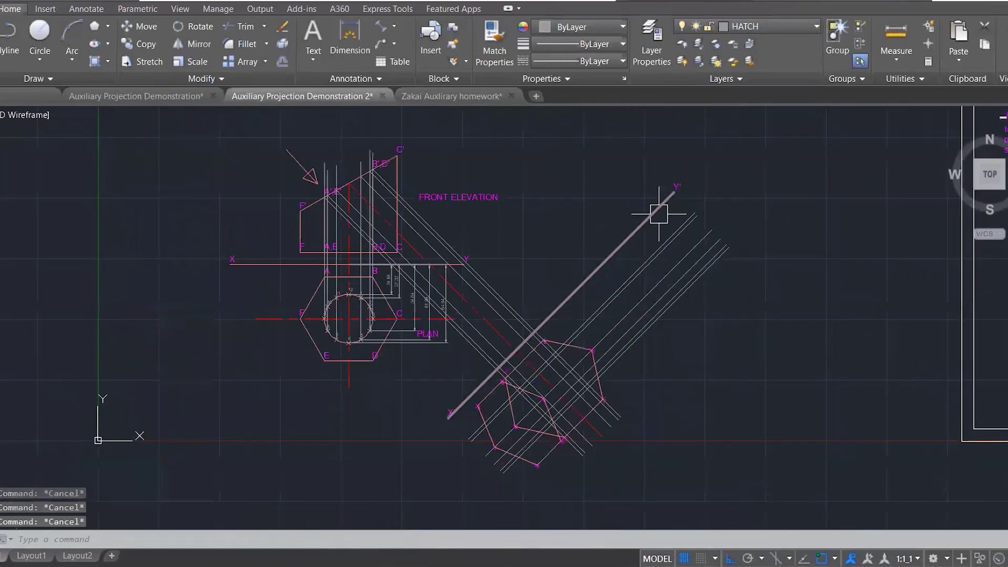
scroll(551, 339, "up", 2)
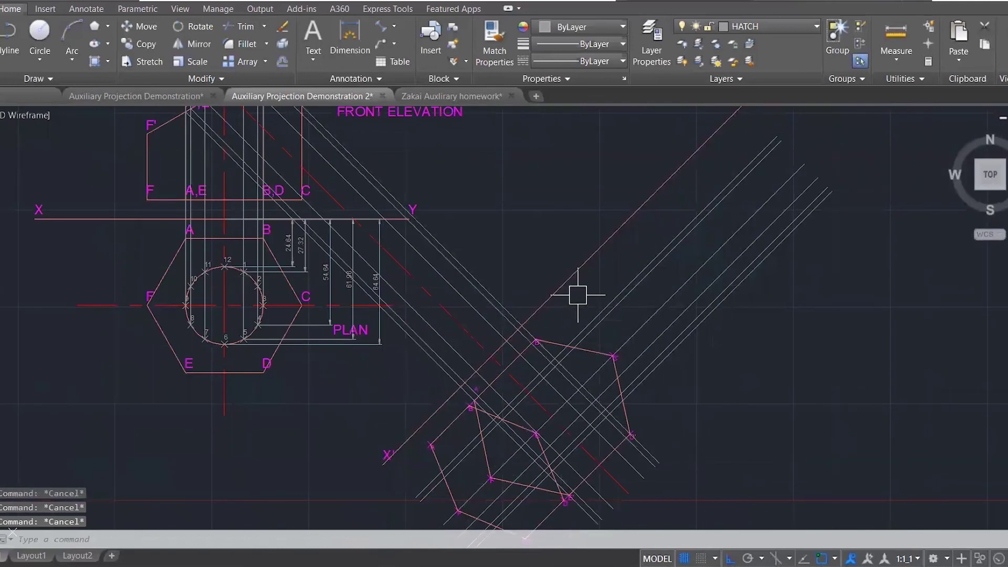
scroll(541, 365, "down", 2)
scroll(546, 436, "up", 2)
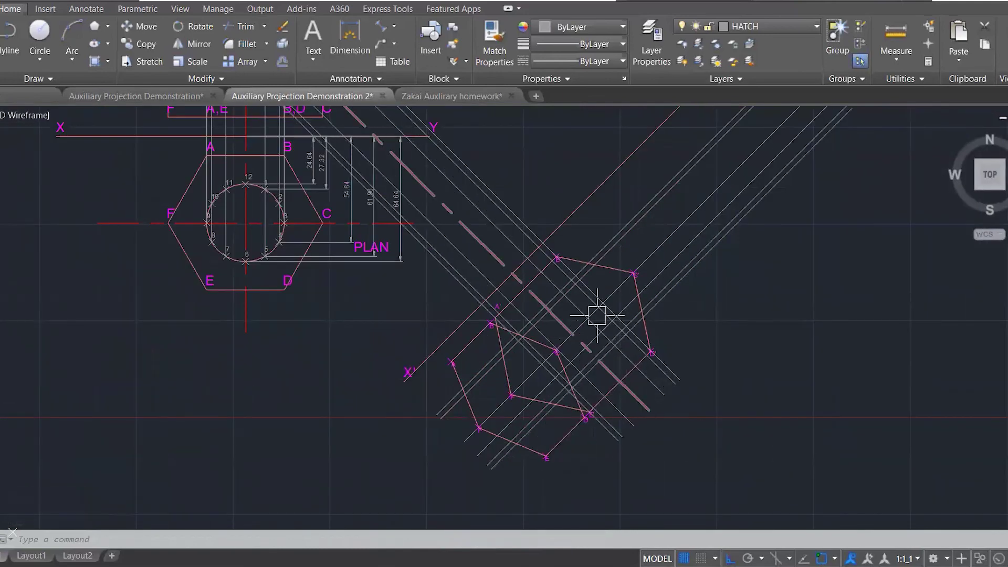
type("POI")
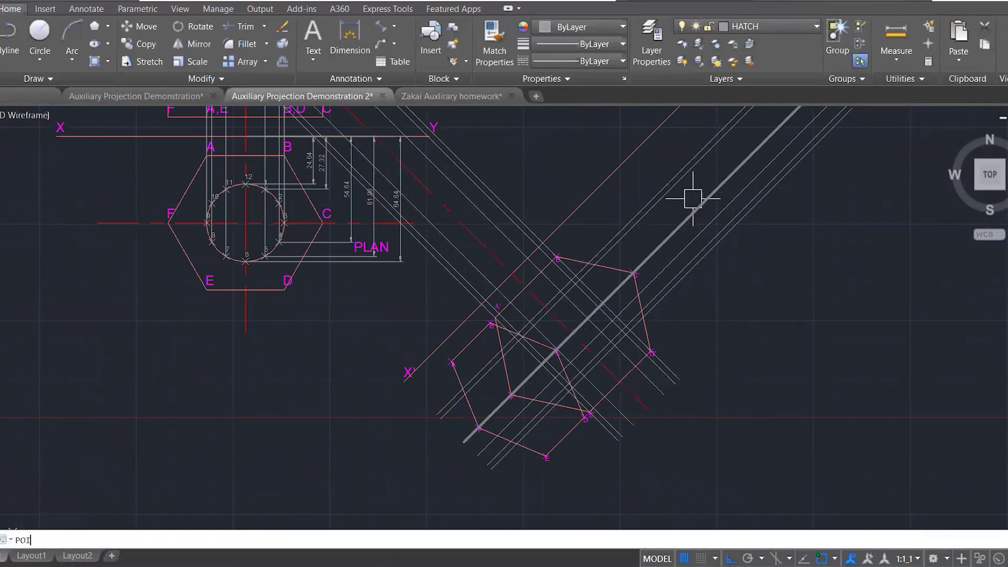
type("NT")
key("Return")
scroll(245, 181, "up", 4)
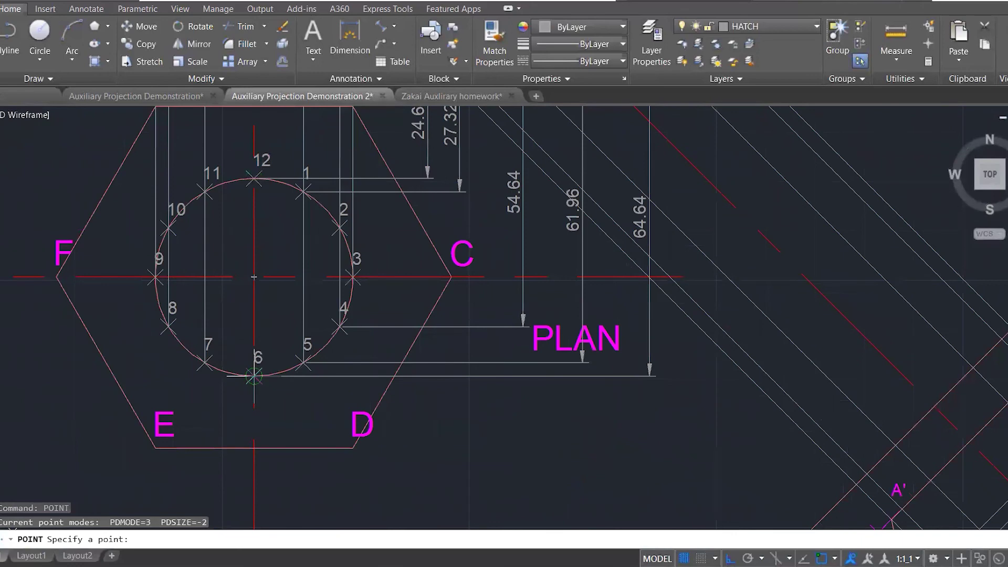
scroll(302, 326, "down", 2)
scroll(623, 277, "down", 2)
scroll(745, 427, "up", 4)
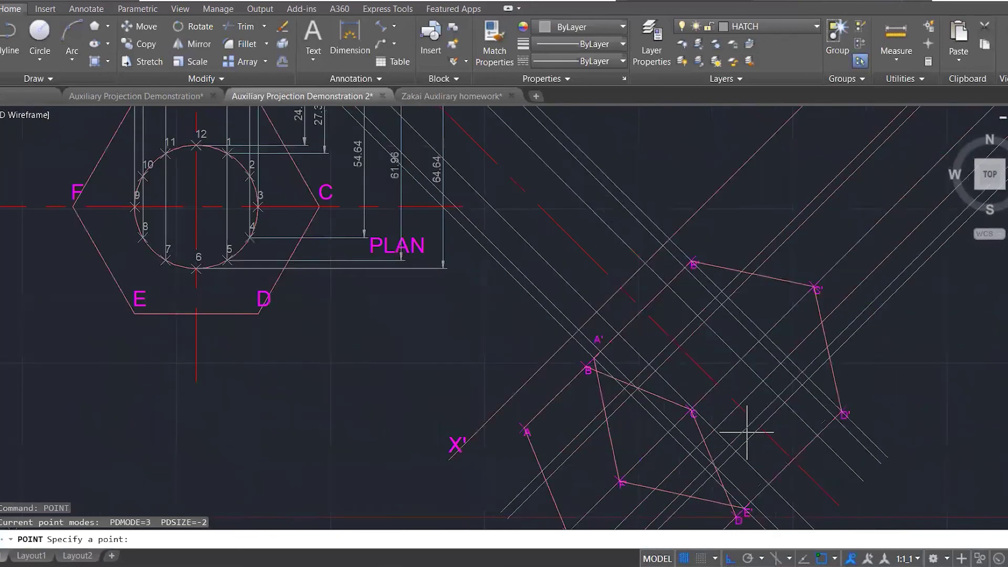
left_click(629, 285)
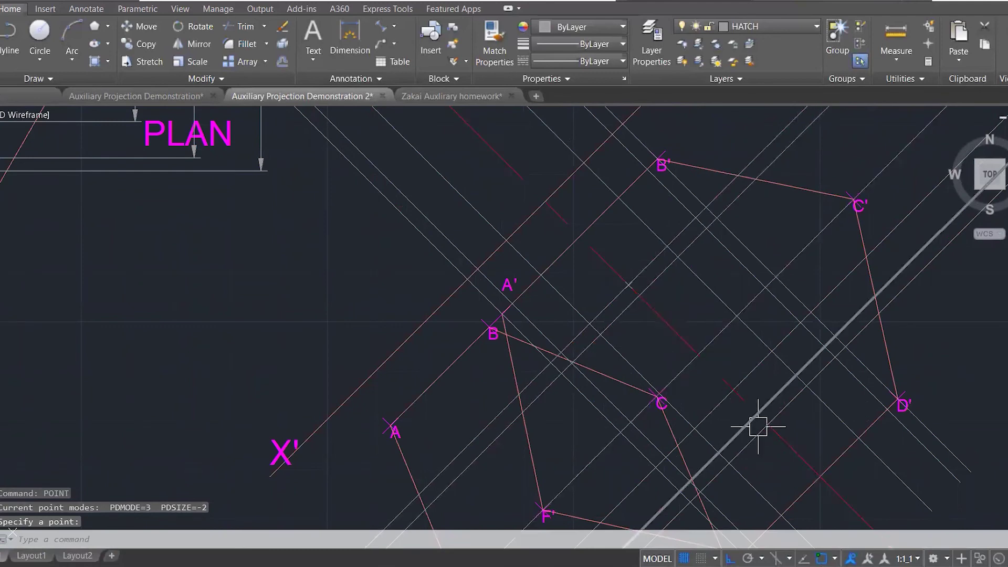
- Undo the two points placed on the inclined centre line and make TEXTS the current layer
key("Return")
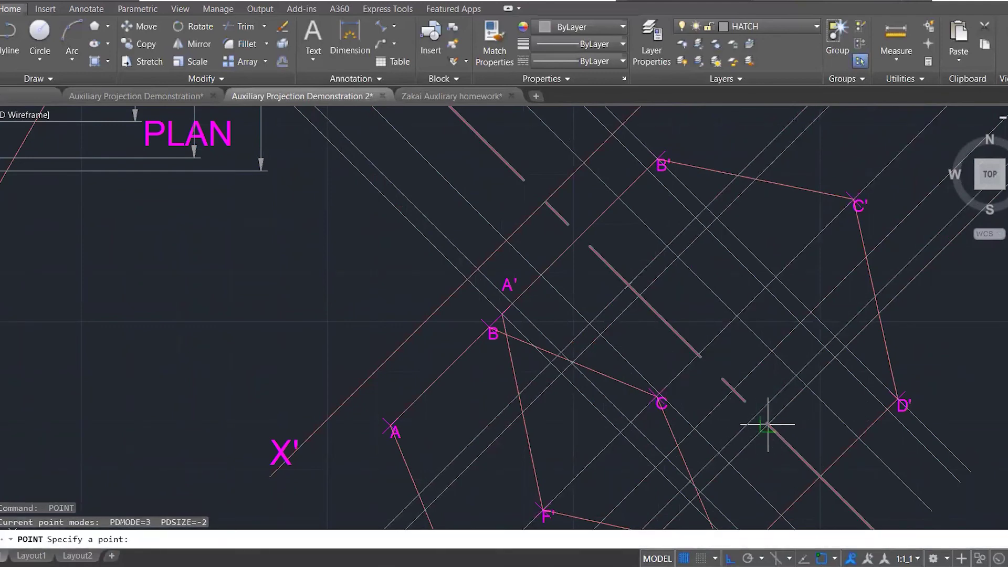
left_click(771, 422)
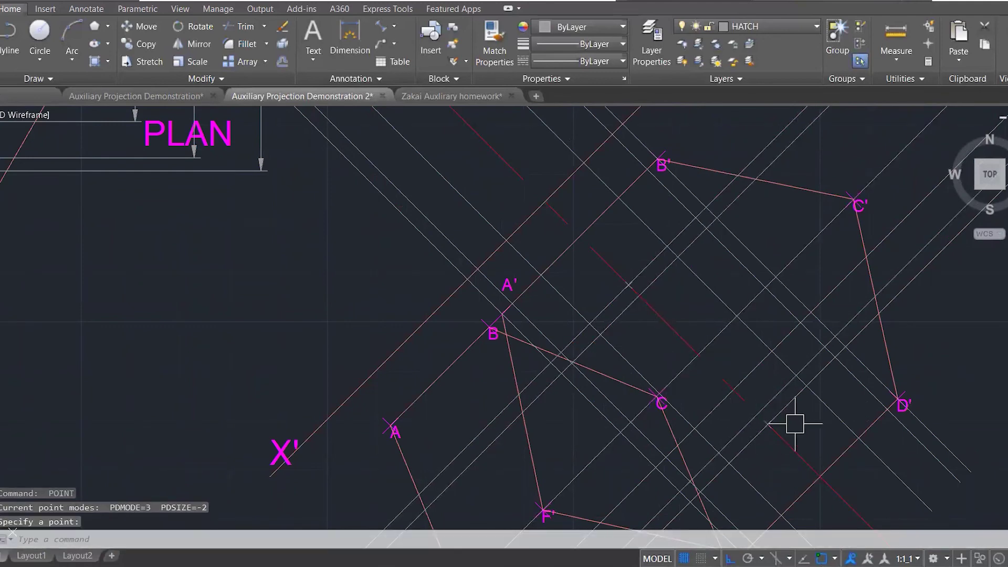
key("ctrl+z")
key("ctrl+z")
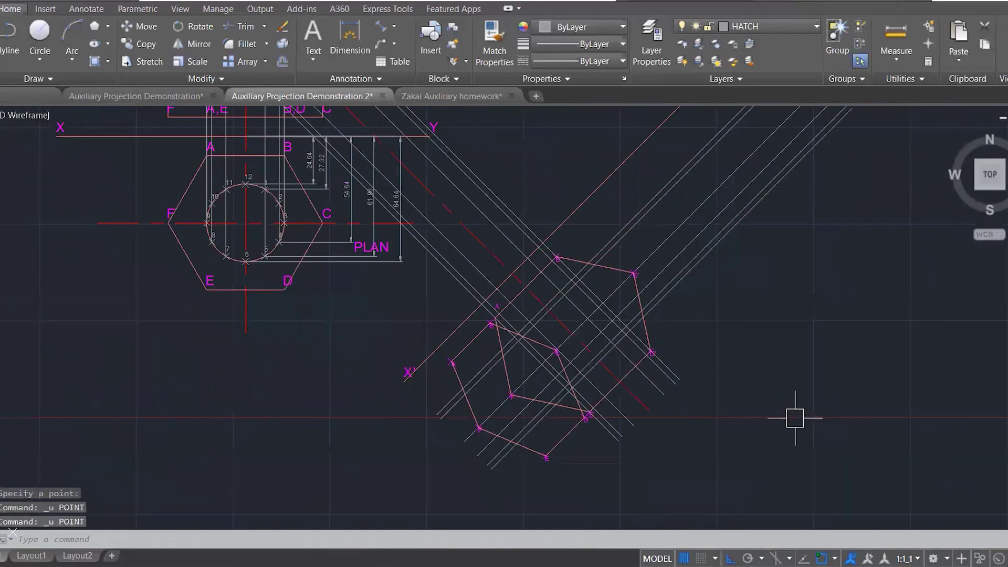
left_click(746, 27)
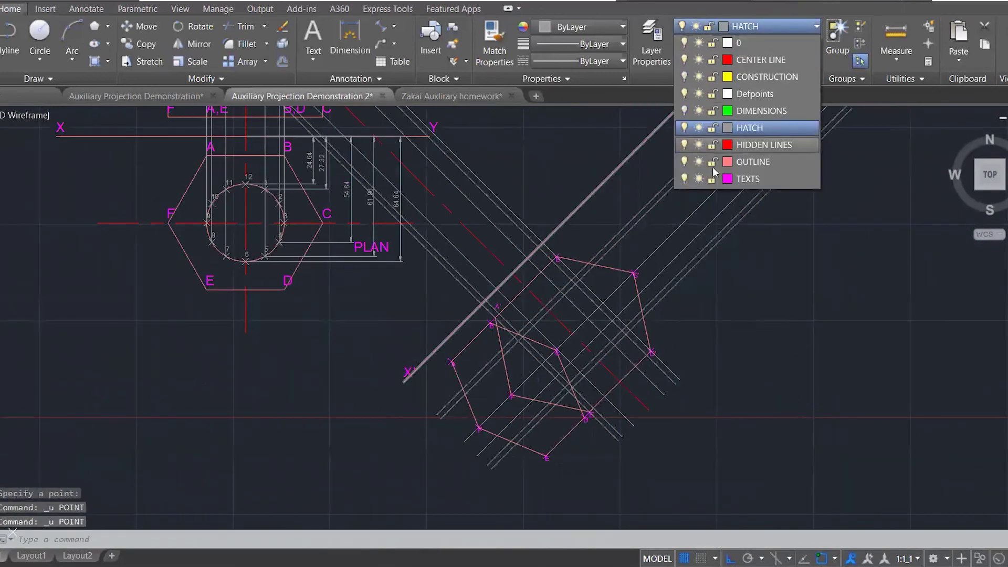
left_click(749, 178)
- Place points for division points 12 and 6 where the inclined centre line crosses the 24 and 64 offset lines in the auxiliary plan
scroll(569, 383, "up", 4)
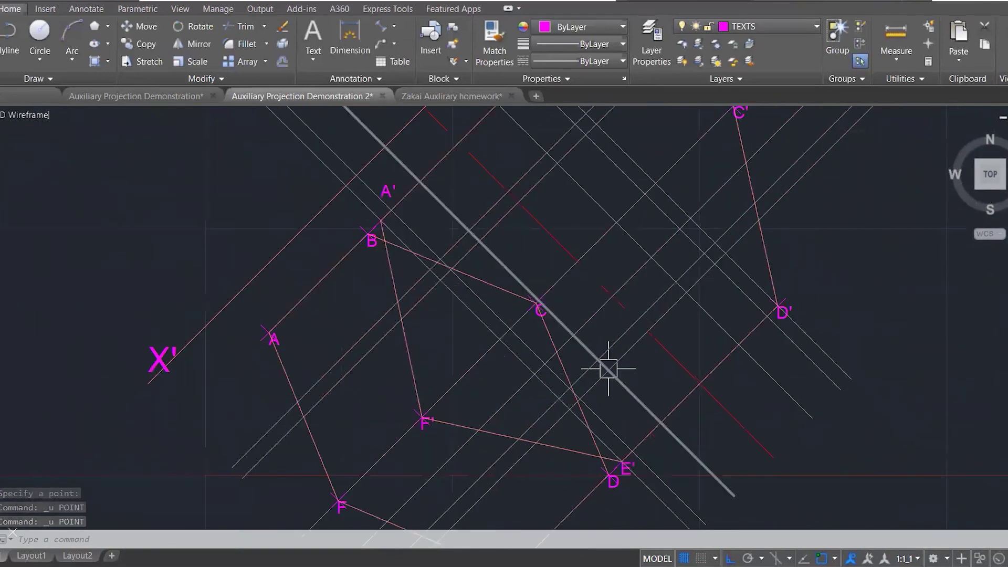
scroll(643, 341, "down", 2)
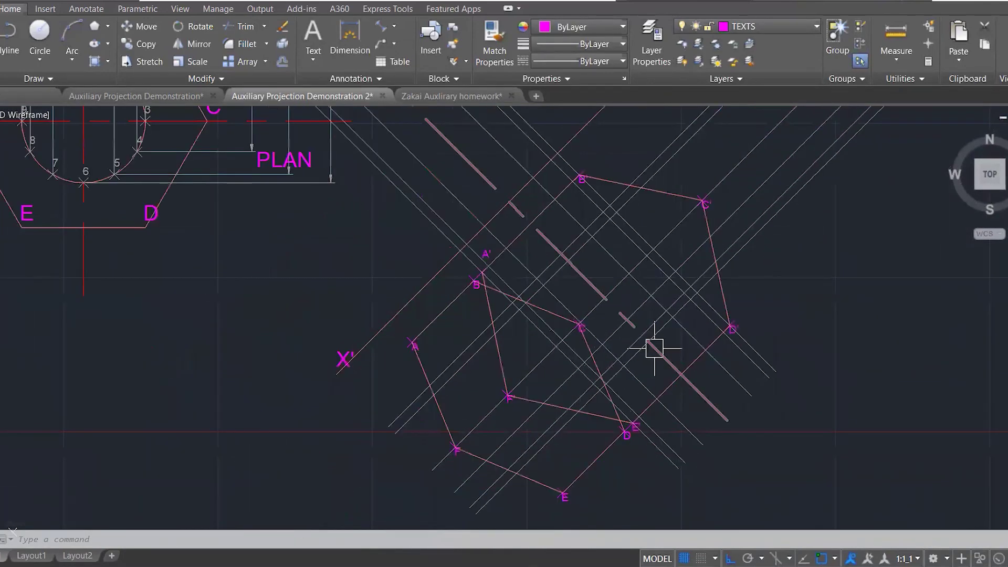
type("POI")
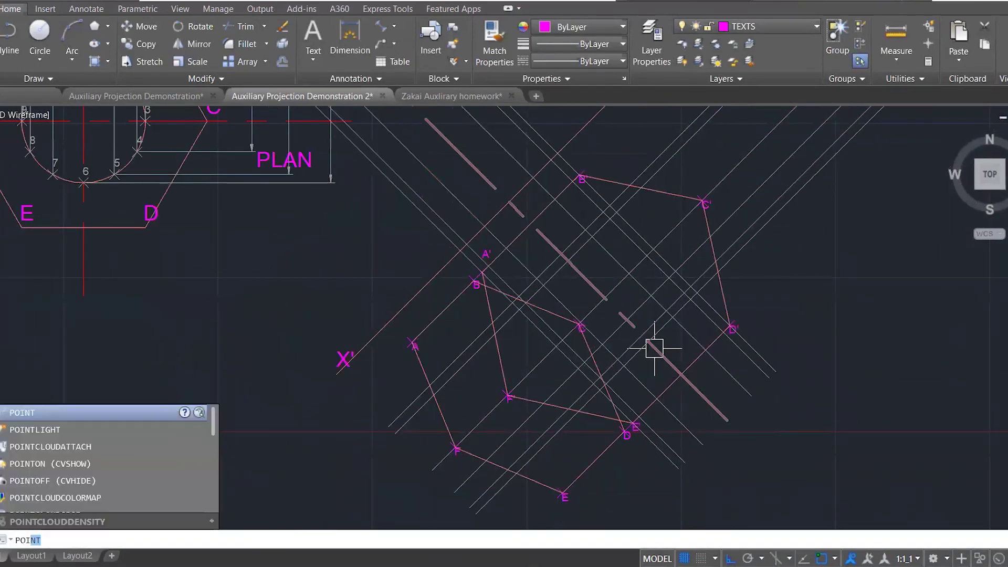
key("Return")
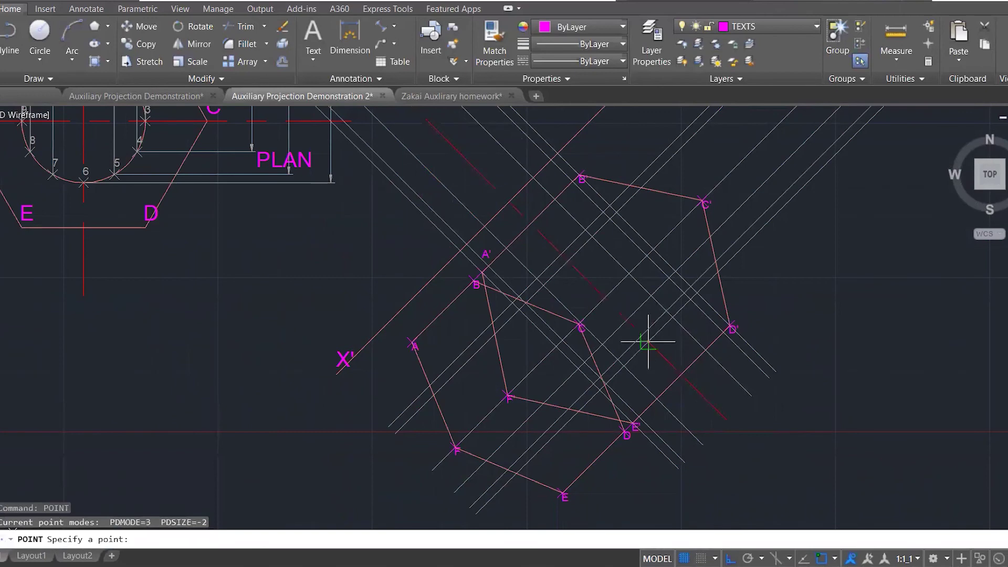
left_click(561, 254)
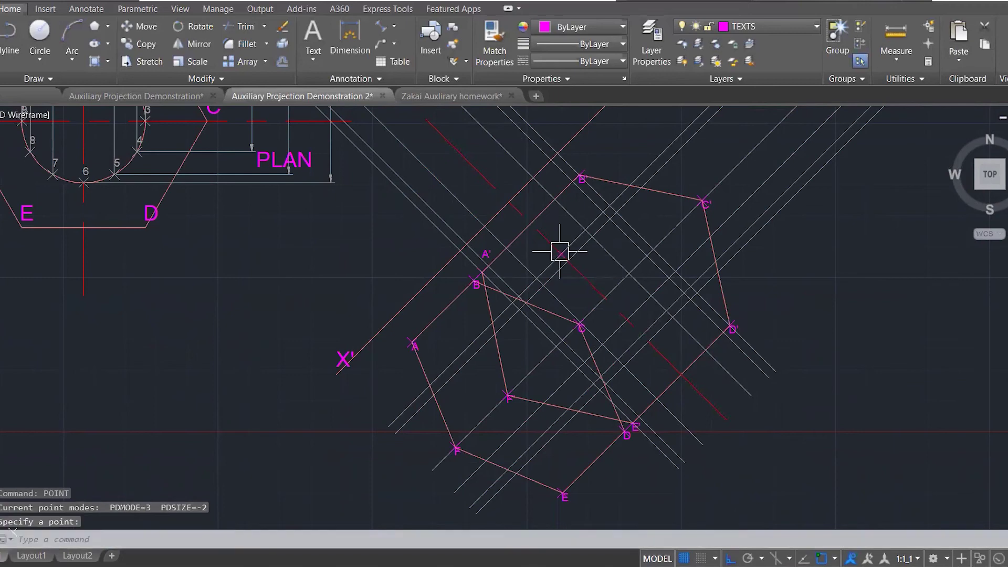
key("Return")
left_click(649, 342)
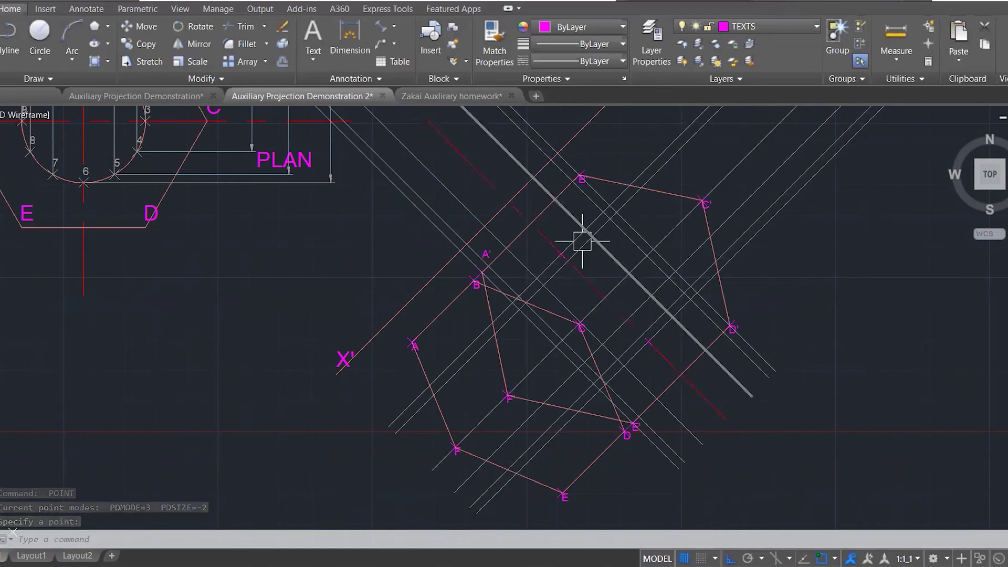
- Place a point for division point 1 on its inclined projector, and another where point 2's projector crosses the line through C'
key("Return")
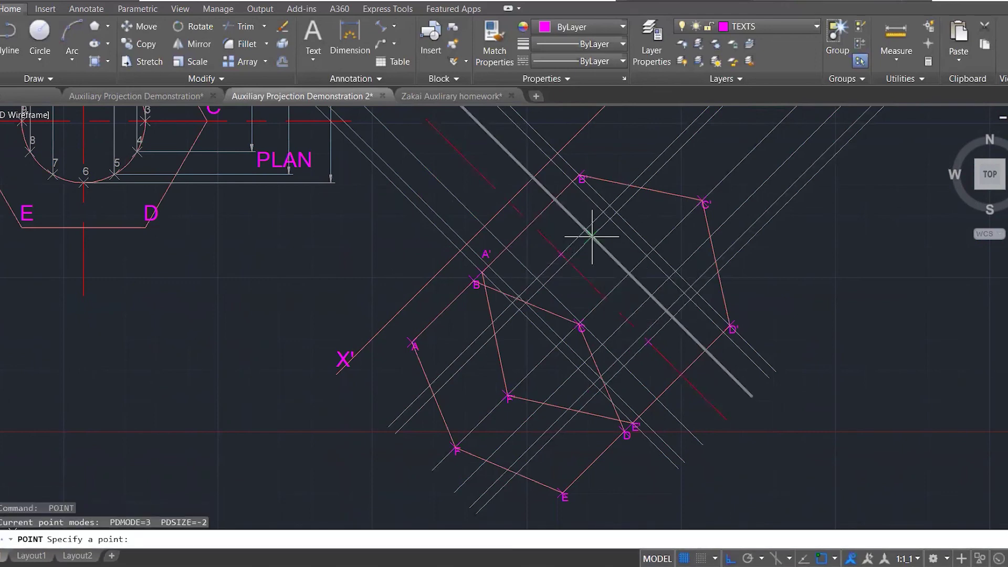
left_click(592, 237)
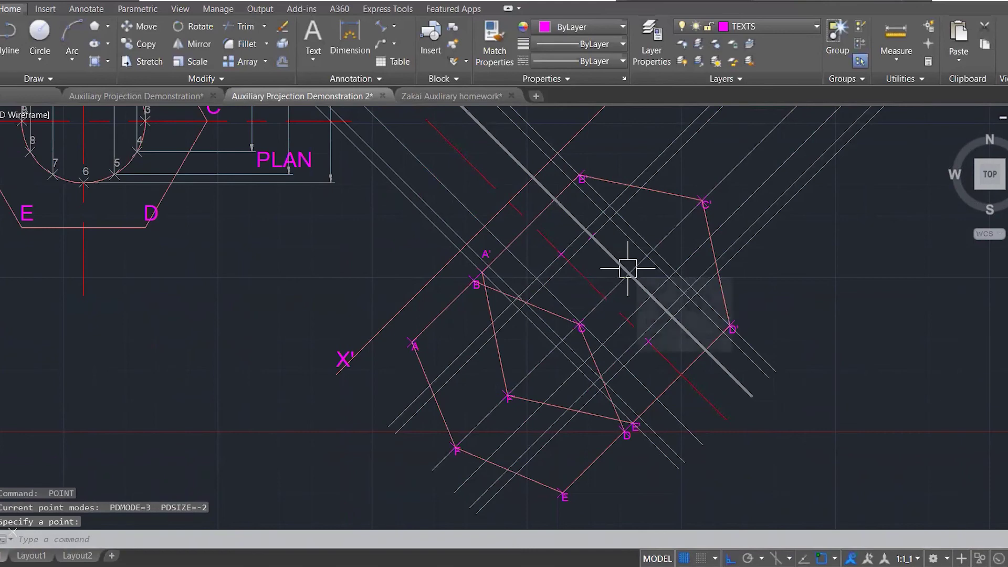
key("Return")
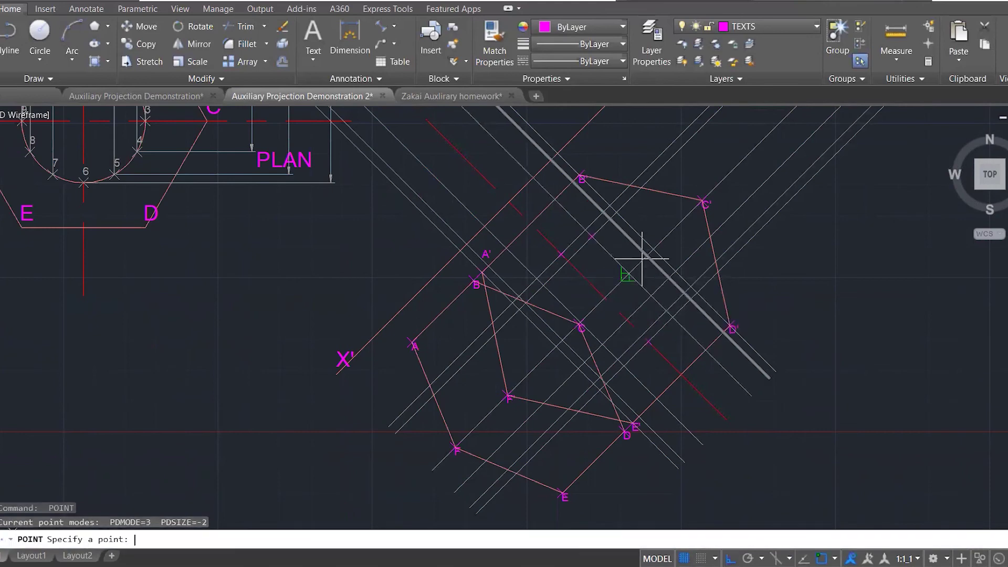
left_click(647, 256)
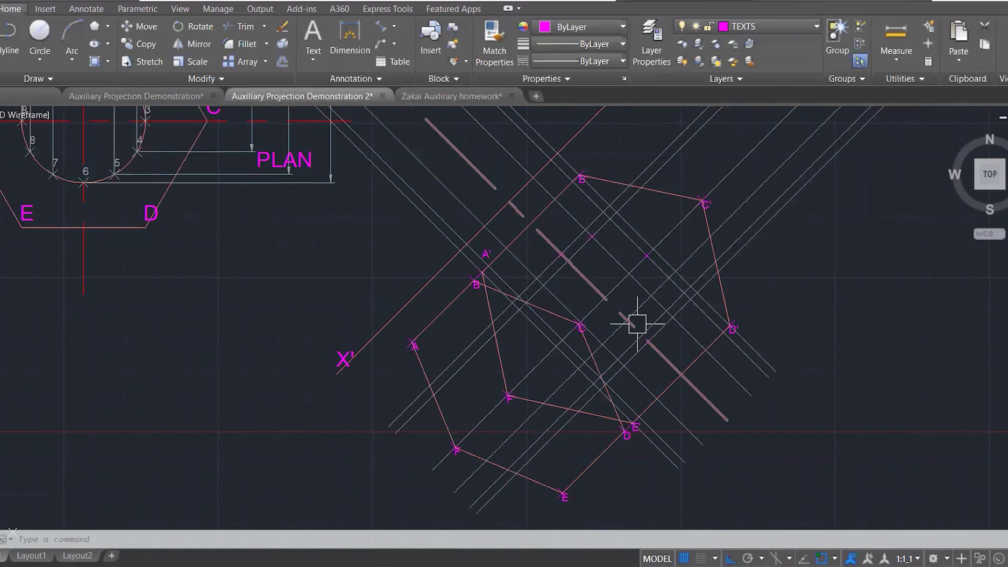
- Dimension the vertical distance from division point 2 to the XY line in the plan, placing it between the two neighbouring dimensions
scroll(643, 357, "down", 3)
scroll(467, 273, "up", 5)
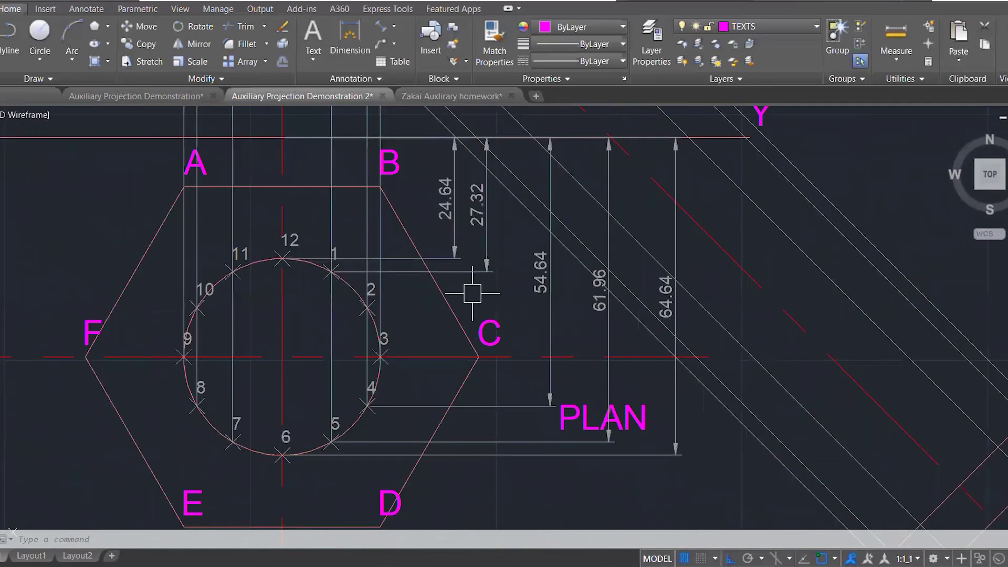
key("Escape")
key("Escape")
key("Escape")
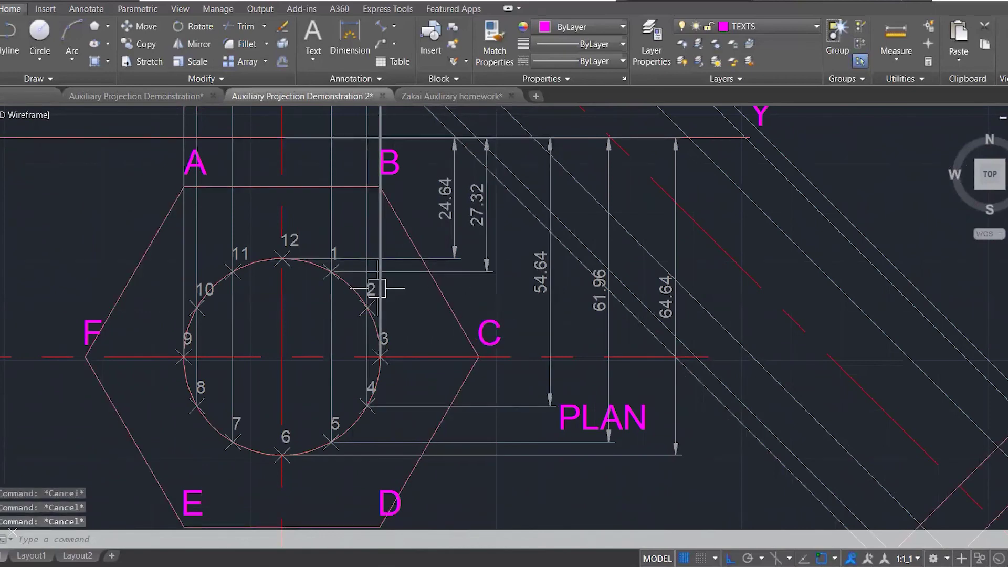
type("pIM")
key("Return")
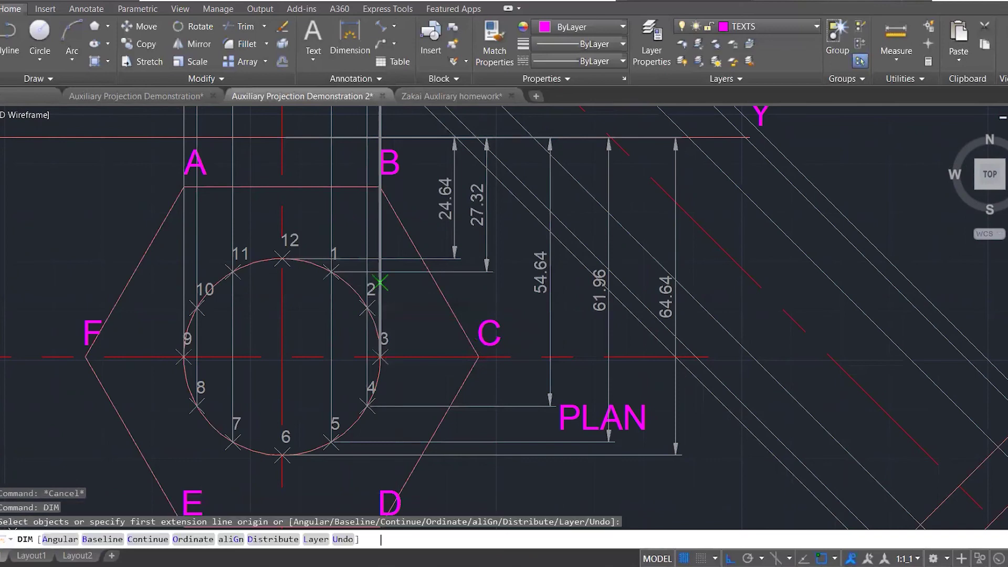
left_click(366, 307)
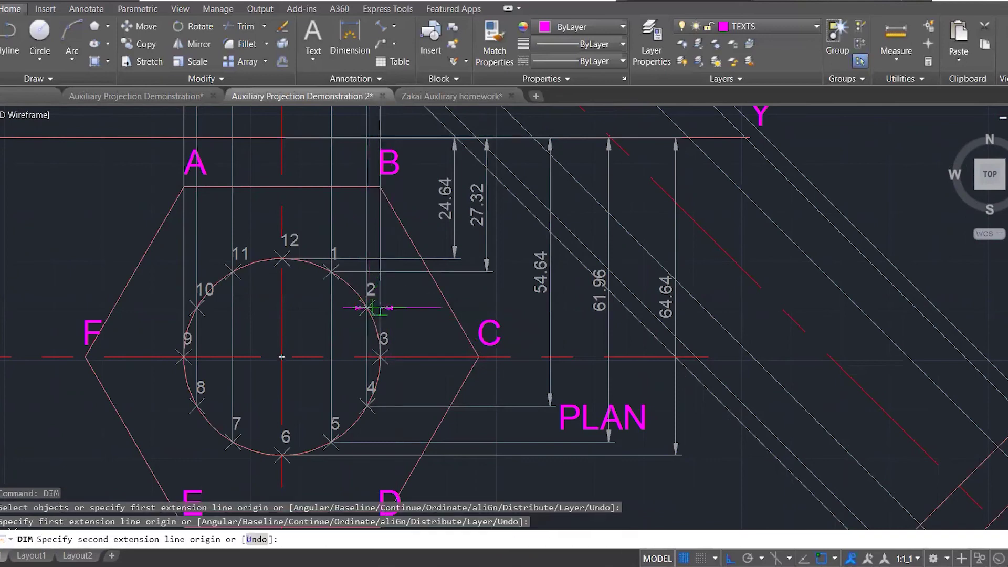
scroll(474, 314, "down", 2)
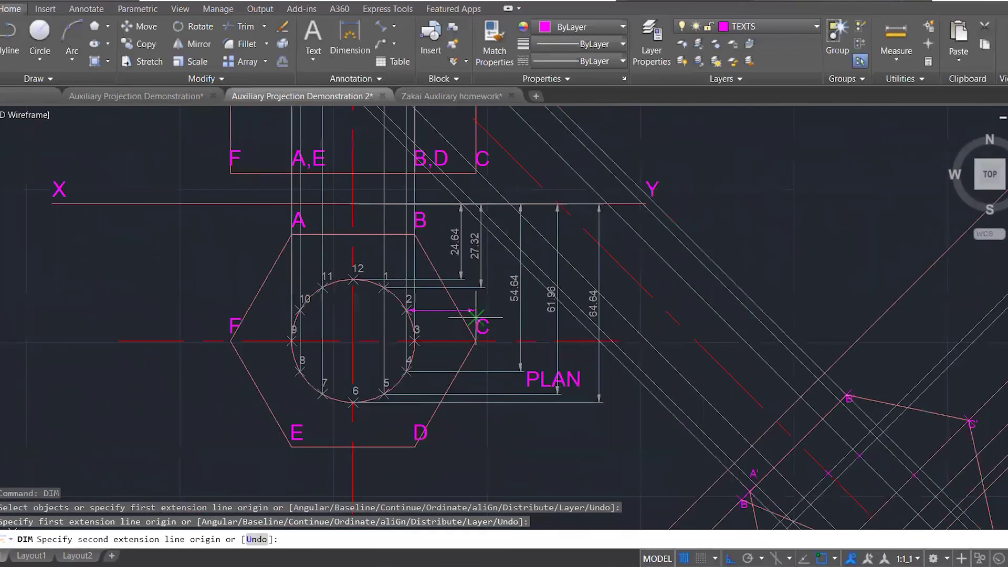
left_click(405, 204)
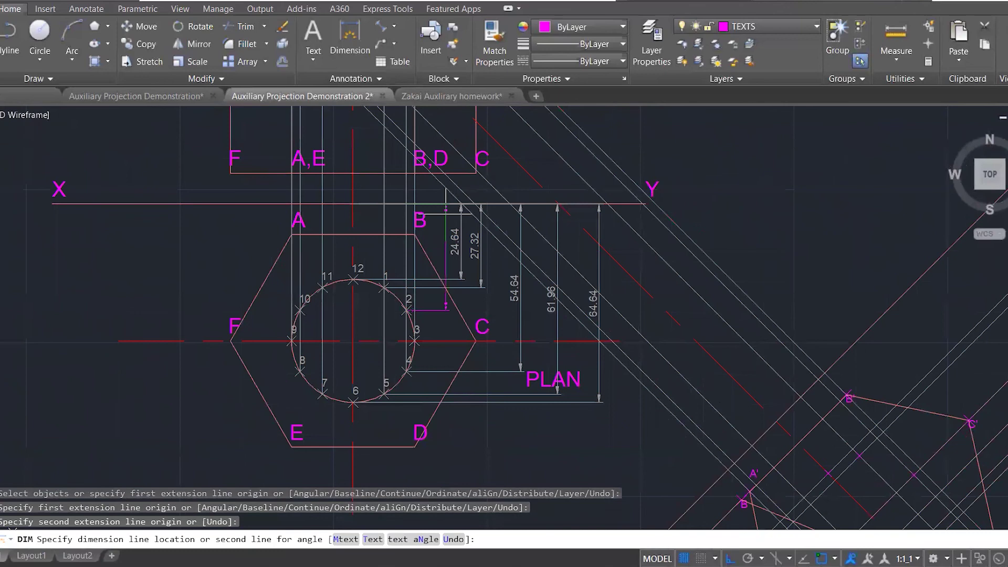
left_click(496, 269)
scroll(514, 305, "up", 2)
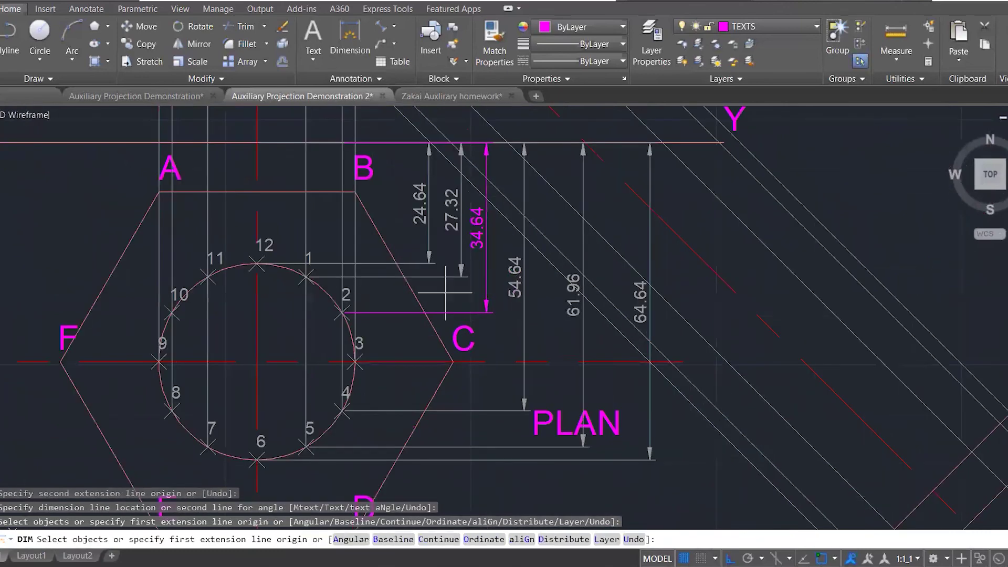
scroll(470, 295, "down", 2)
key("Escape")
- Offset the X'Y' line by 34 towards the auxiliary plan
scroll(470, 295, "down", 3)
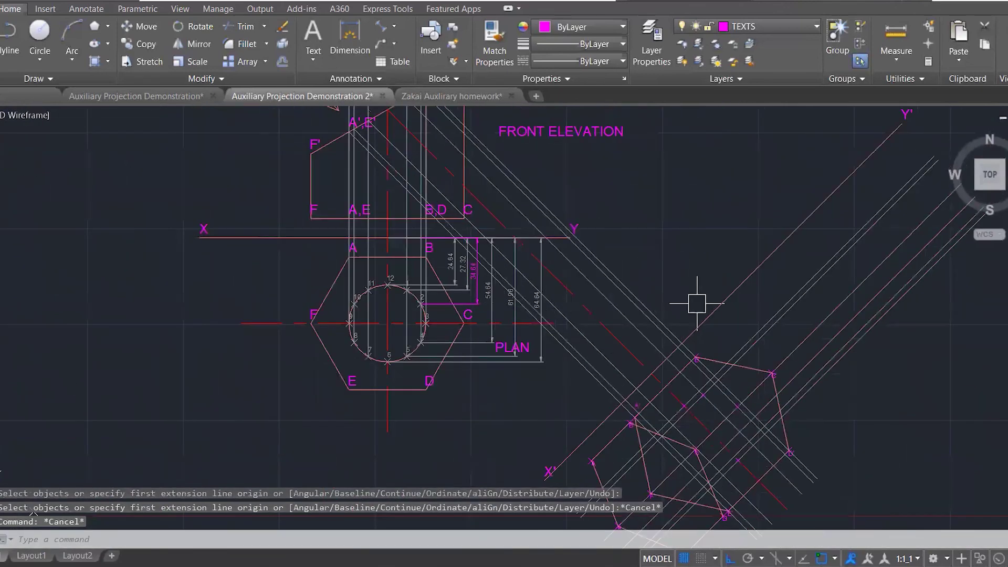
type("o")
key("Return")
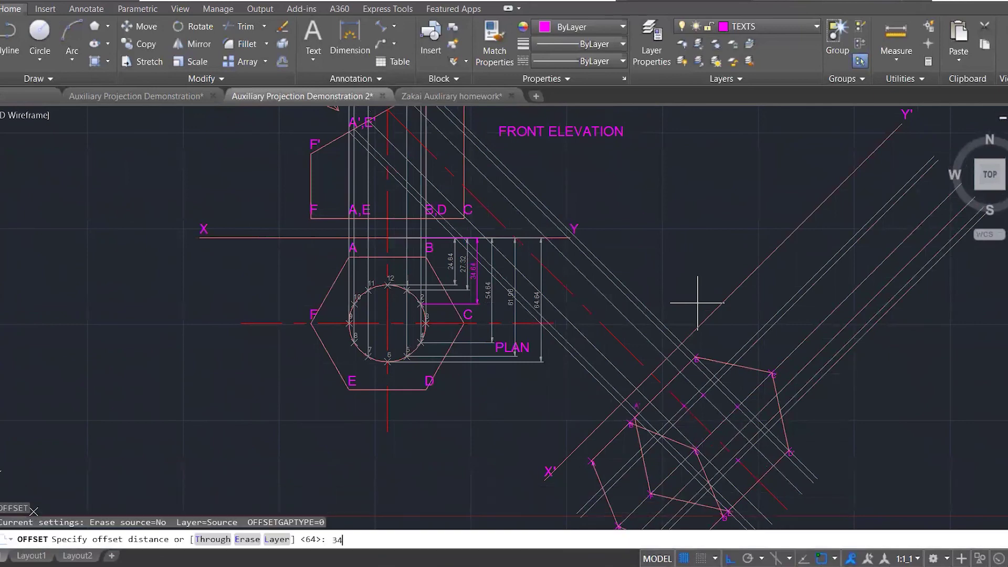
key("Return")
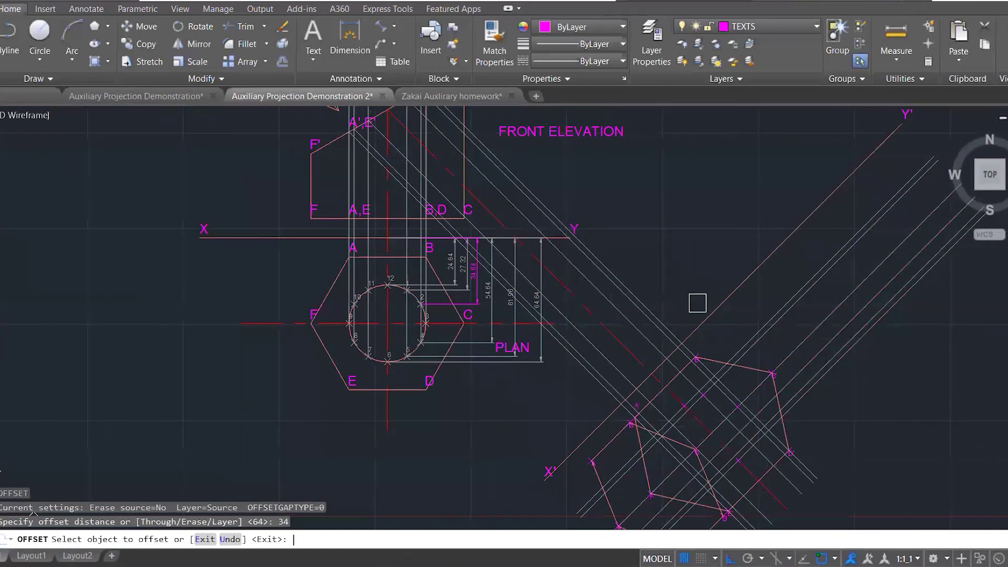
left_click(752, 279)
left_click(801, 310)
key("Escape")
- Match the properties of the new 34 offset line to the grey HATCH layer lines
scroll(806, 322, "up", 5)
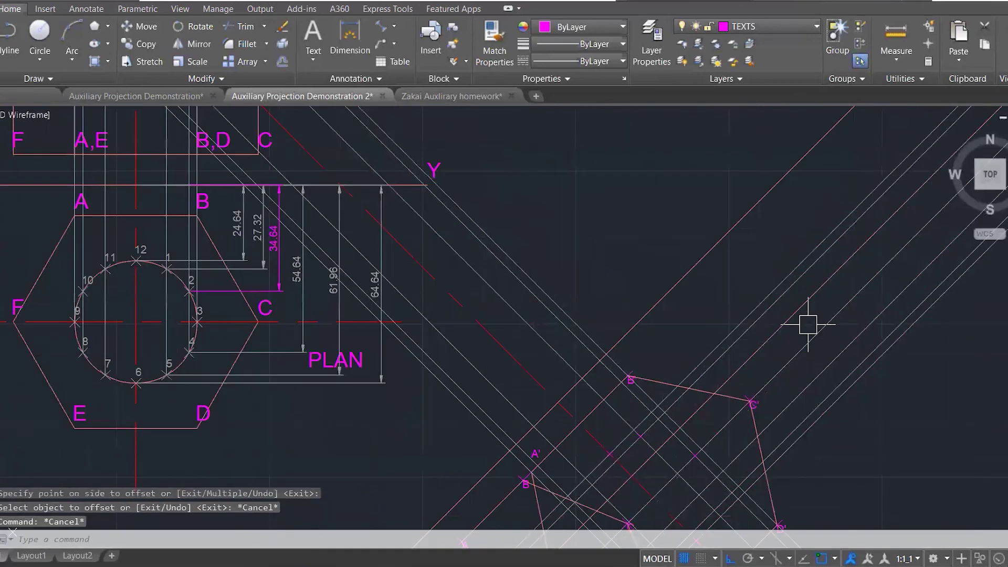
type("ma")
key("Return")
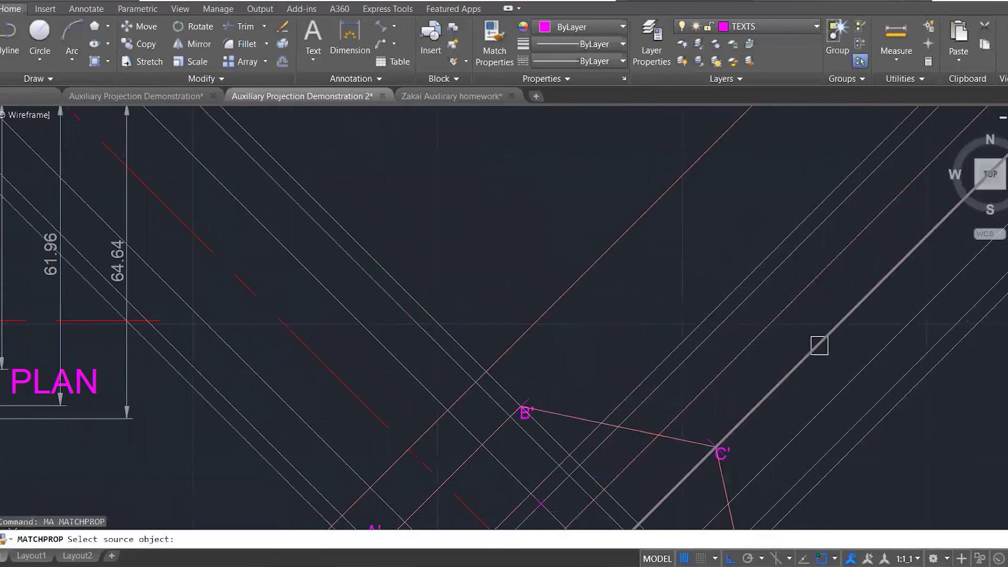
left_click(799, 310)
key("Escape")
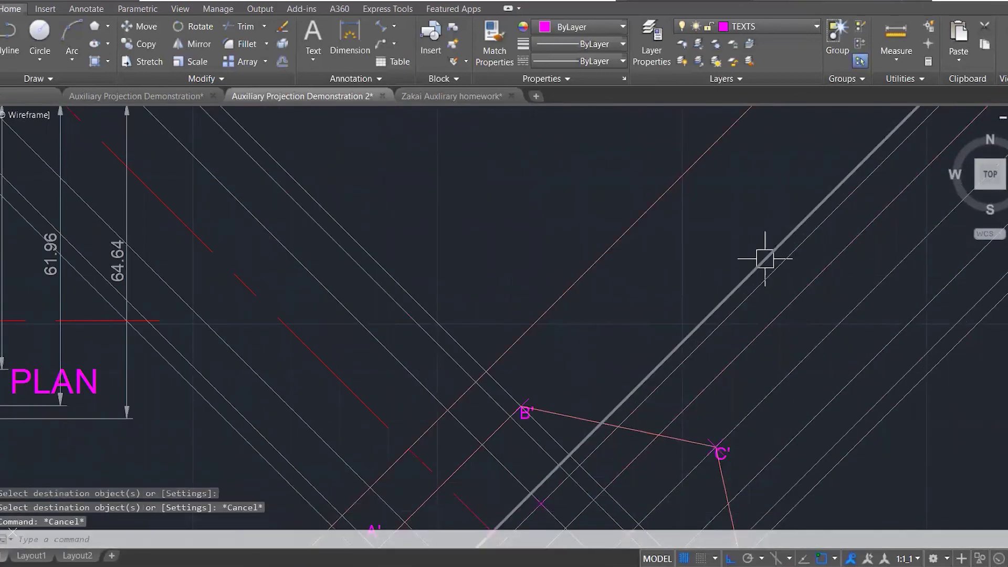
- Place a point for division point 2 where its inclined projector crosses the 34 offset line in the auxiliary plan
scroll(738, 230, "down", 3)
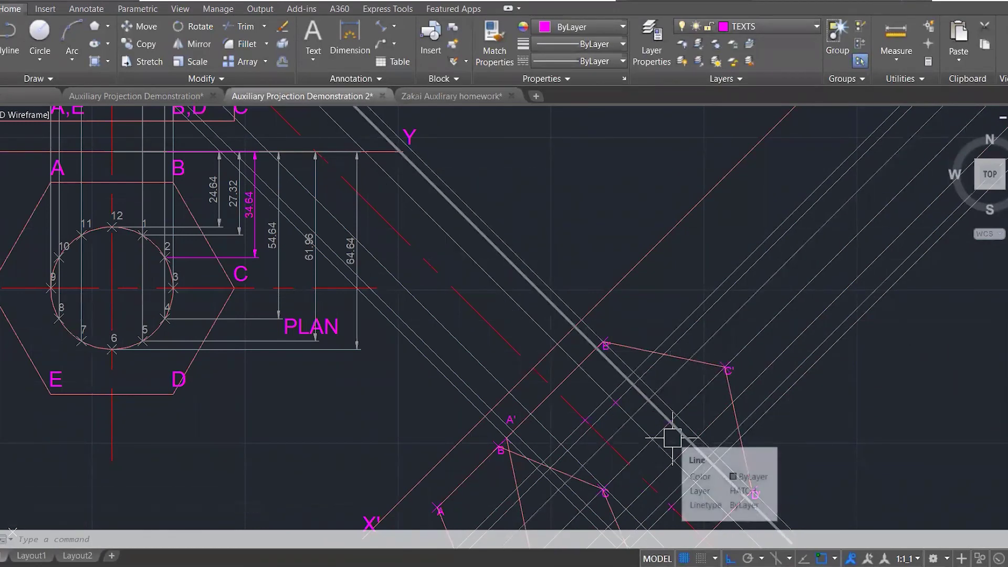
type("po")
key("Return")
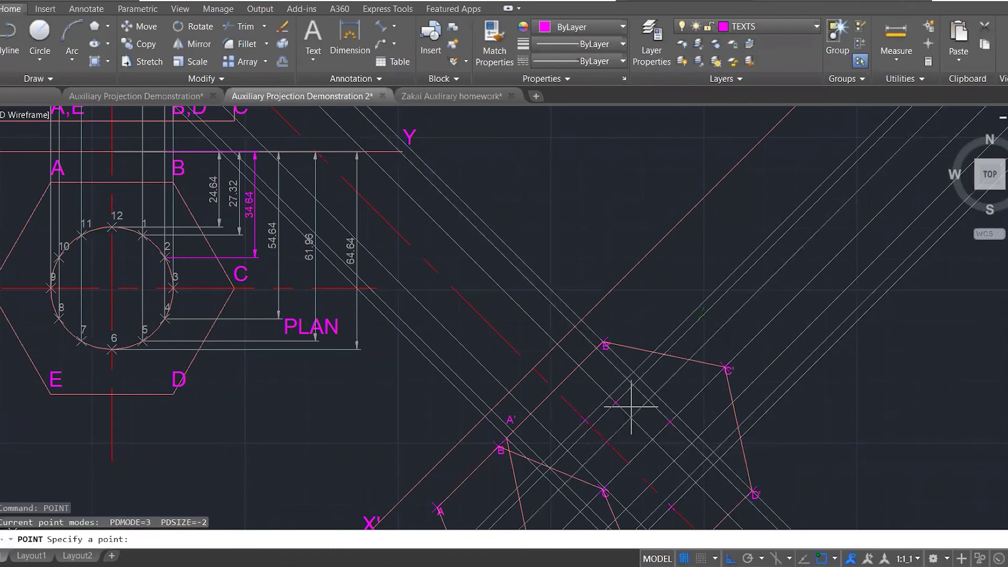
left_click(648, 400)
- Place a point for division point 3 on the line through C' and erase the misplaced point beside it
key("Return")
scroll(679, 418, "up", 2)
key("Escape")
left_click(675, 411)
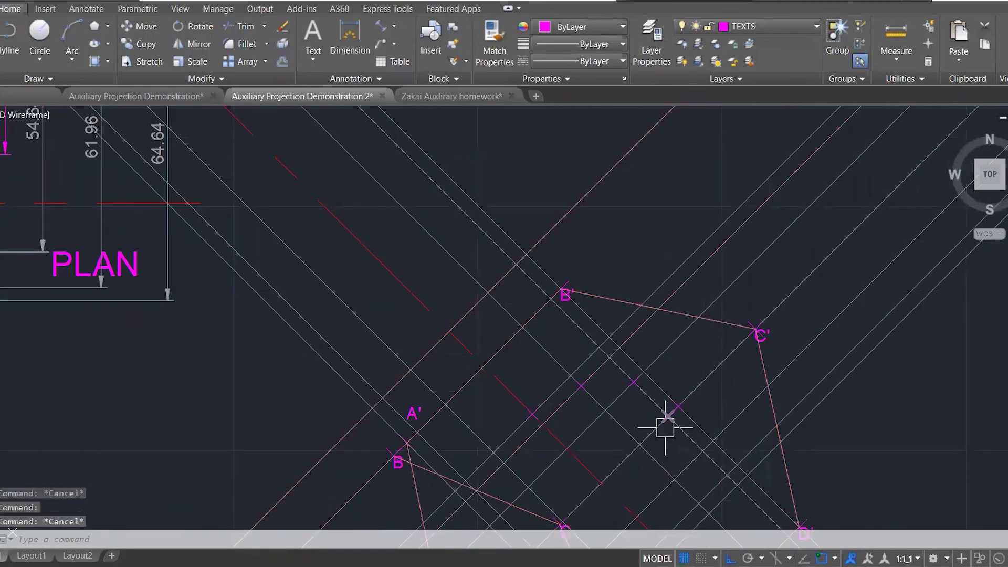
key("Delete")
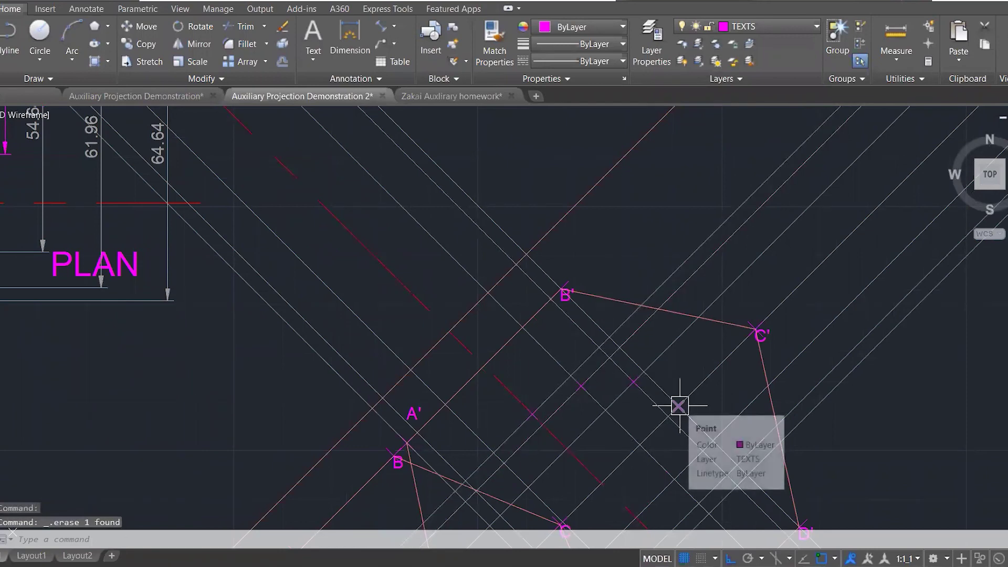
- Place points for division points 4 and 5 where their inclined projectors cross their matching offset lines in the auxiliary plan
type("POINT")
key("Return")
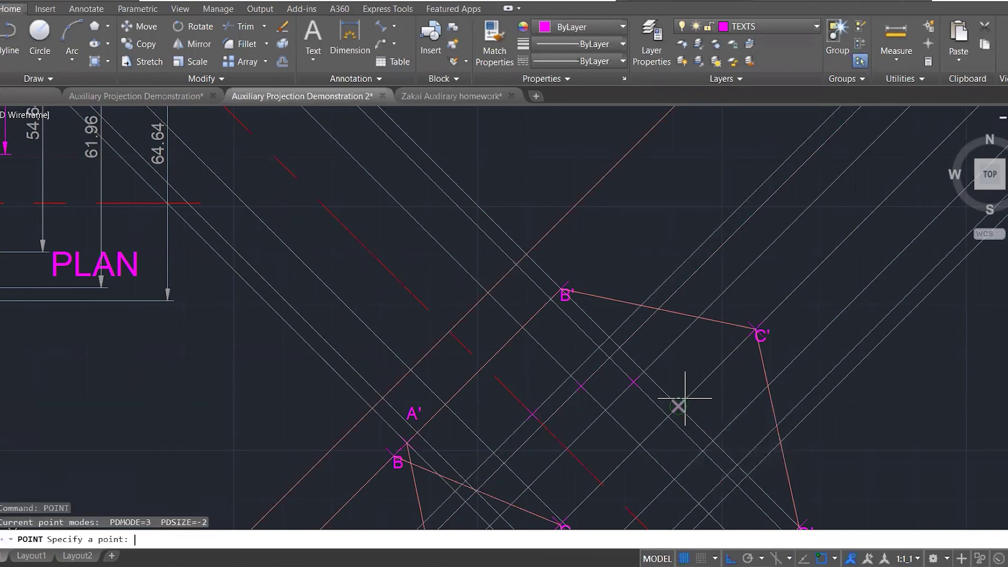
left_click(703, 452)
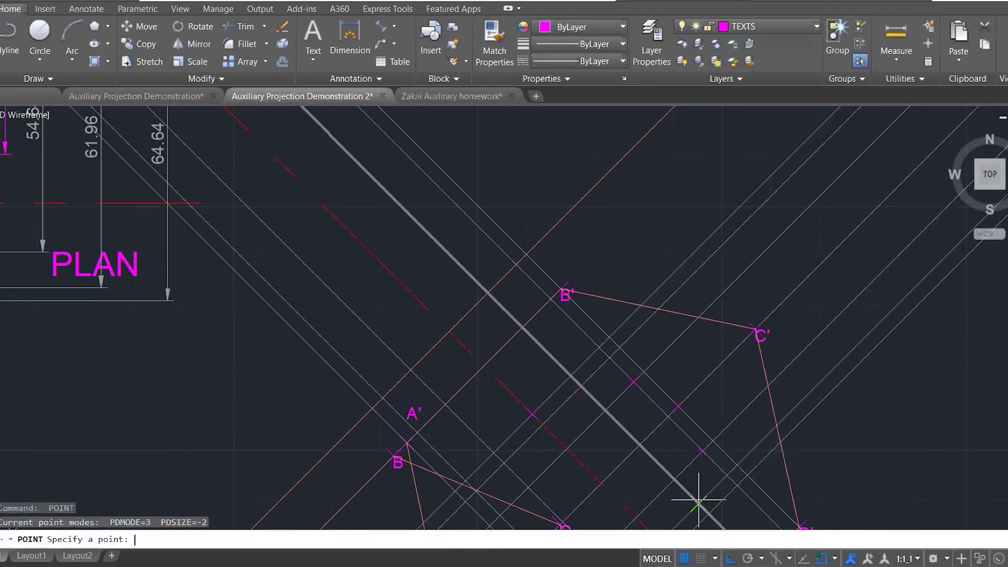
scroll(730, 395, "down", 2)
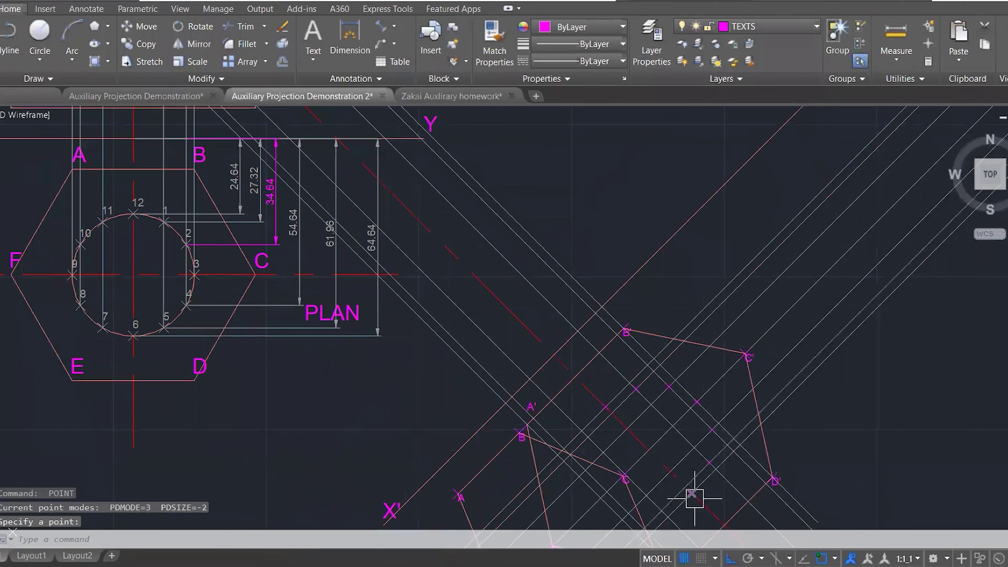
scroll(677, 513, "up", 2)
key("Return")
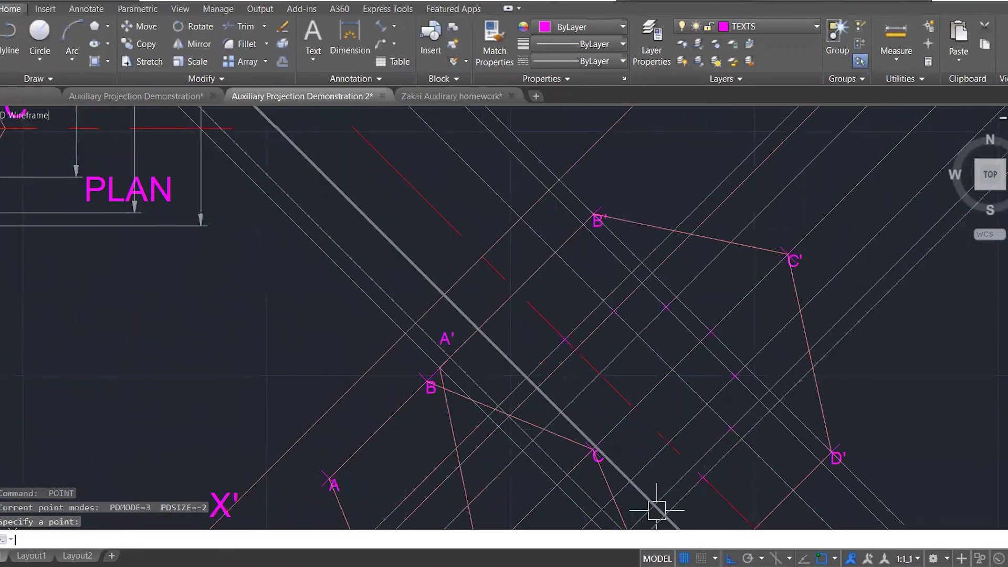
- Place points for division points 7 to 11 where their inclined projectors cross their matching offset lines in the auxiliary plan
left_click(654, 505)
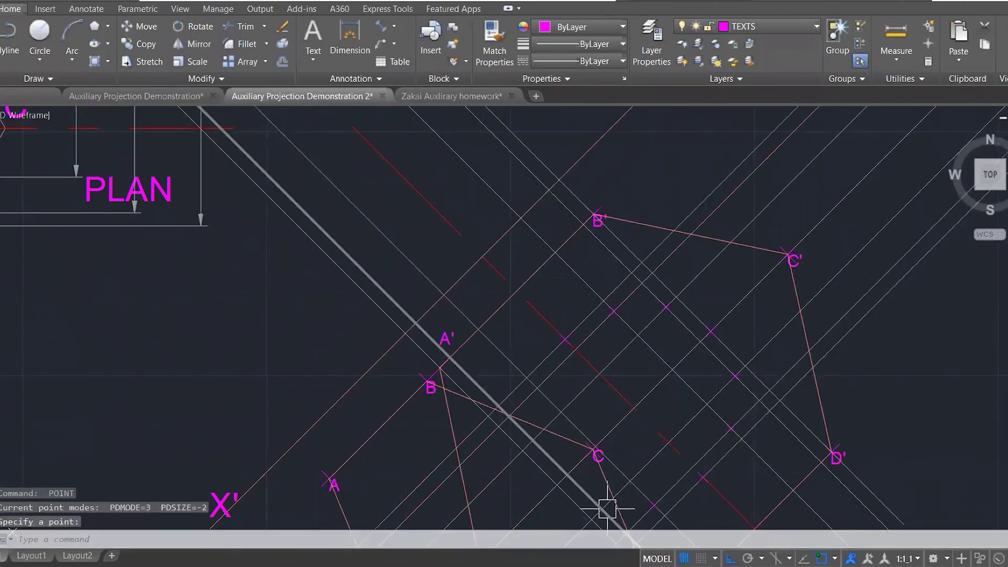
key("Return")
left_click(601, 509)
key("Return")
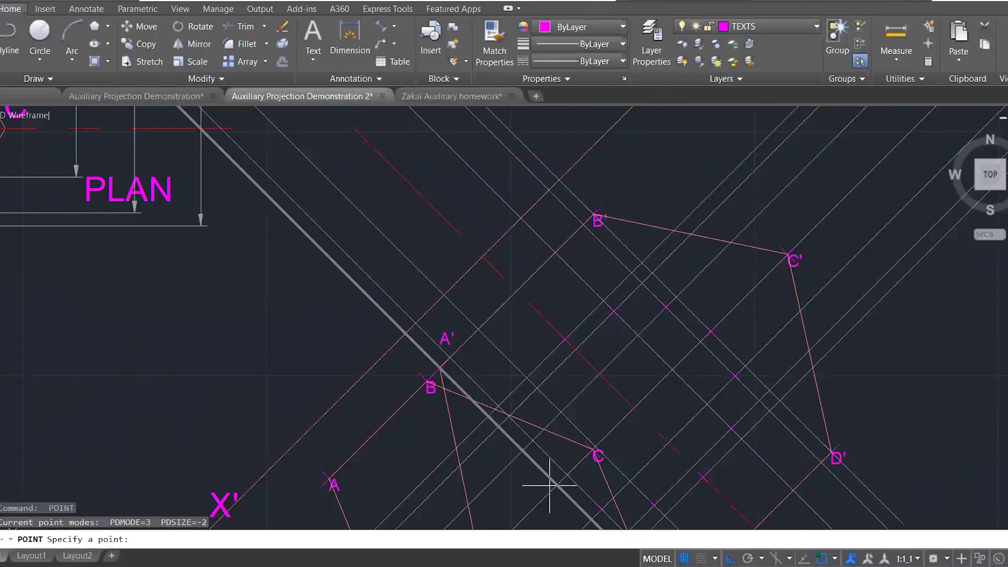
left_click(557, 484)
key("Return")
left_click(532, 440)
key("Return")
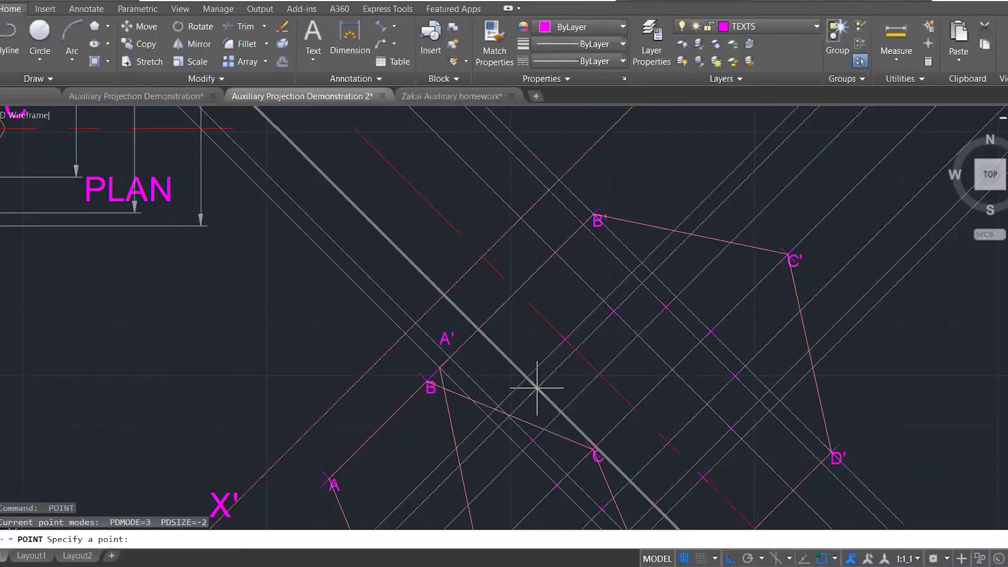
left_click(537, 388)
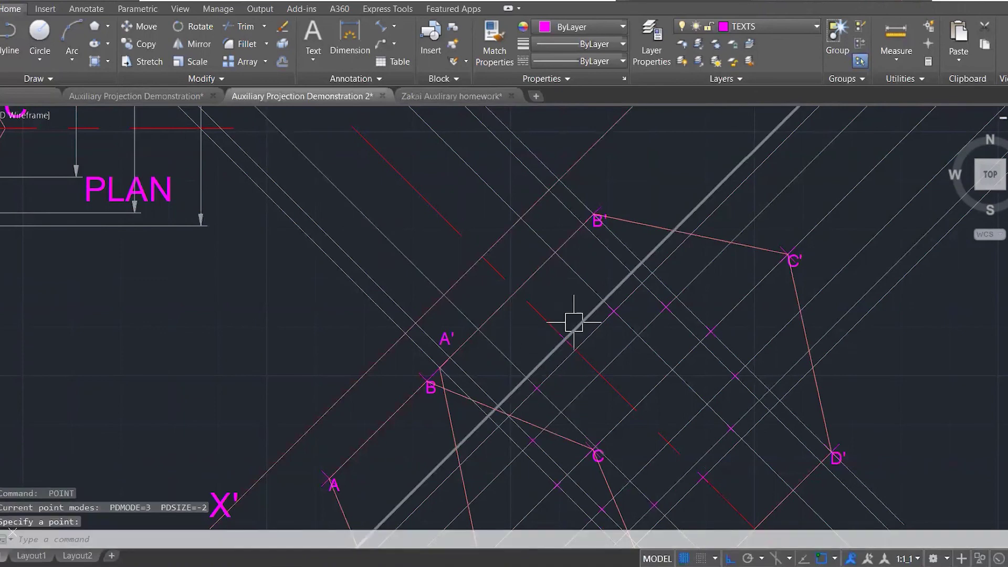
key("Escape")
key("Escape")
- Draw a closed spline on the OUTLINE layer through the hole's 12 division points in the auxiliary plan
scroll(597, 294, "down", 3)
left_click(761, 26)
left_click(761, 164)
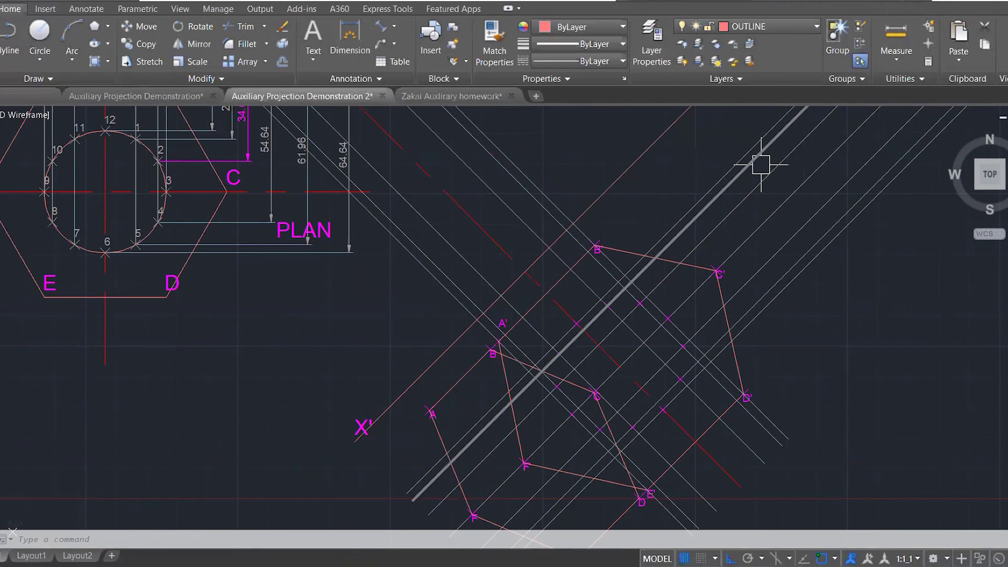
type("spl")
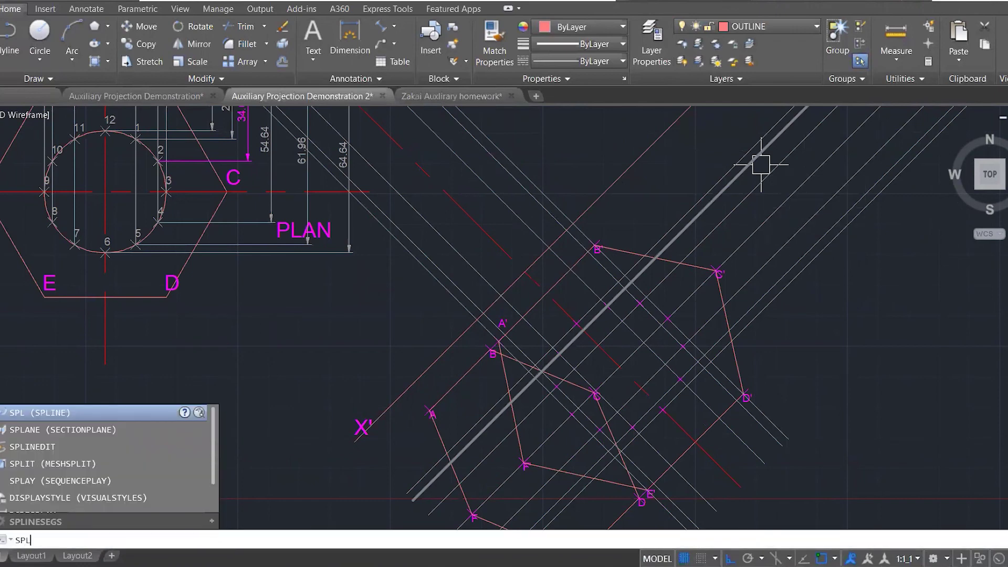
key("Return")
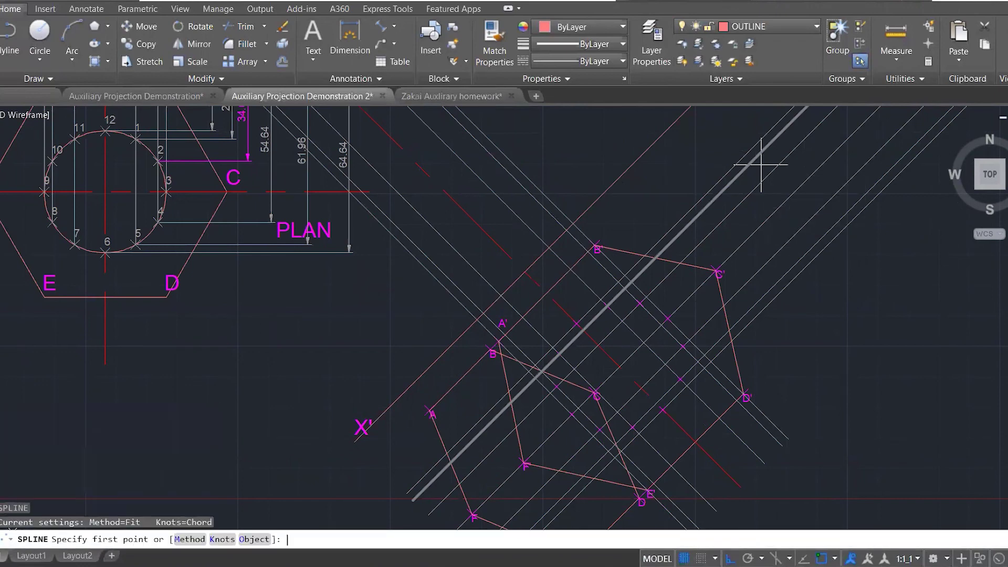
left_click(574, 319)
left_click(607, 306)
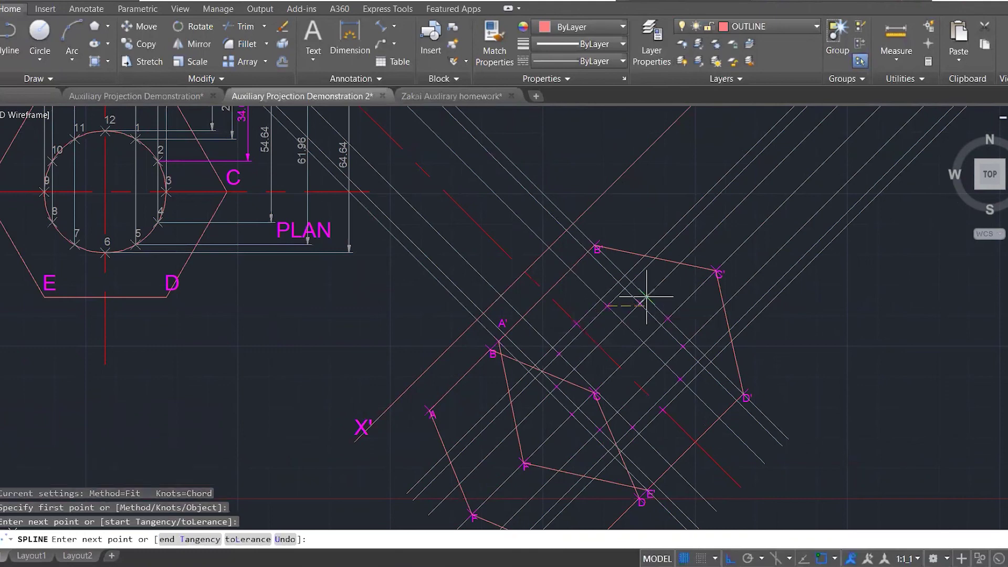
left_click(640, 304)
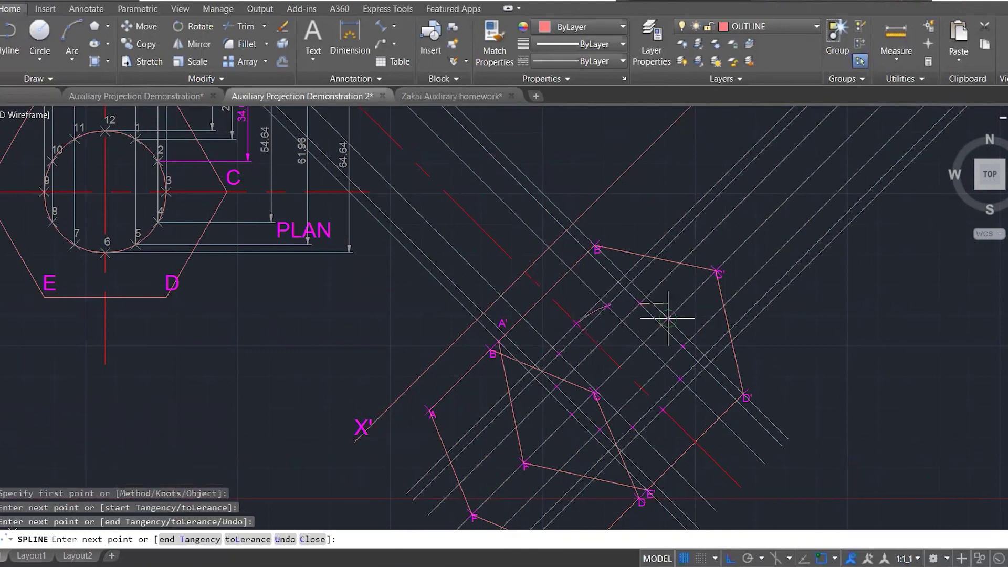
left_click(683, 346)
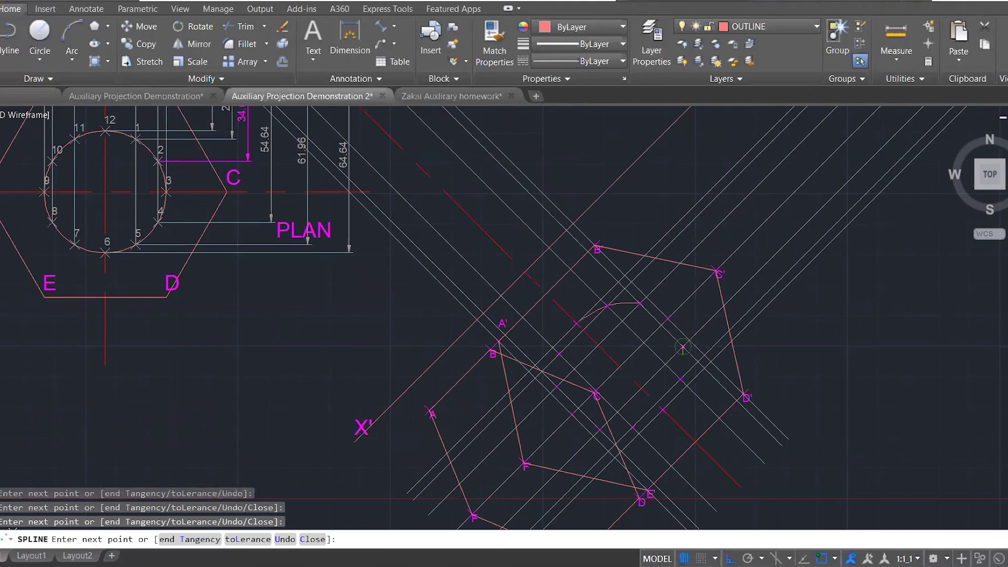
left_click(681, 379)
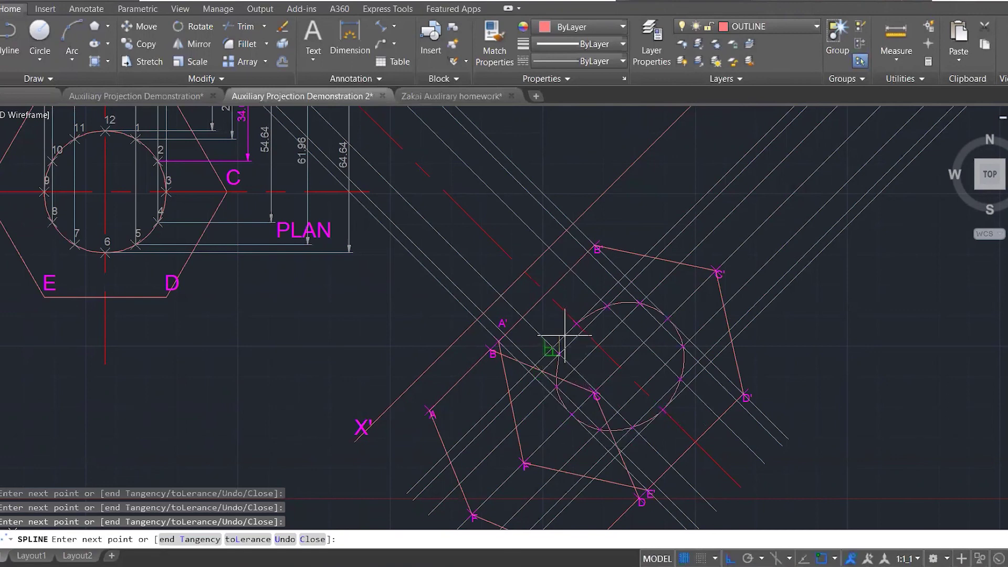
type("C")
key("Return")
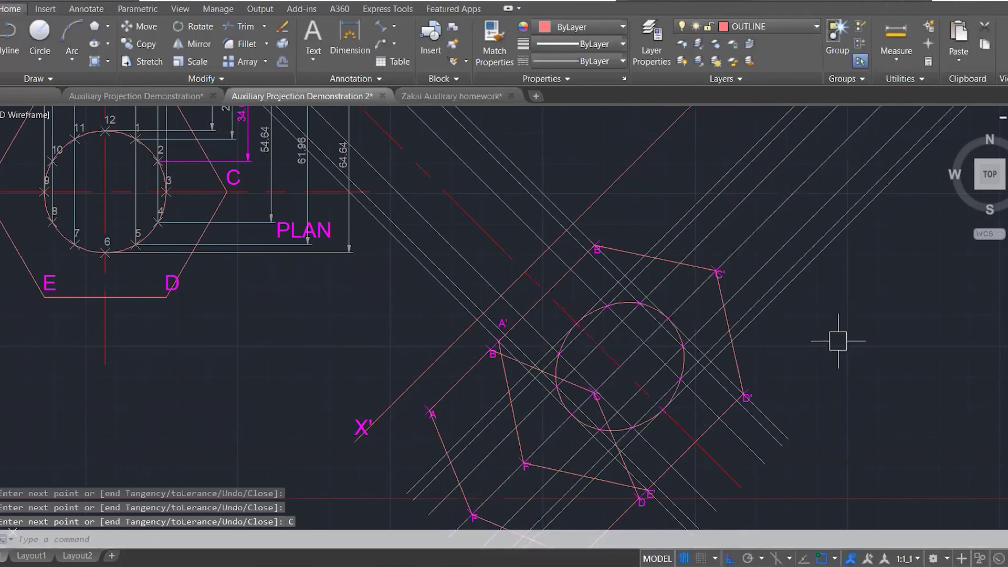
- Copy the FRONT ELEVATION label to the open space beside the auxiliary plan
scroll(603, 192, "down", 2)
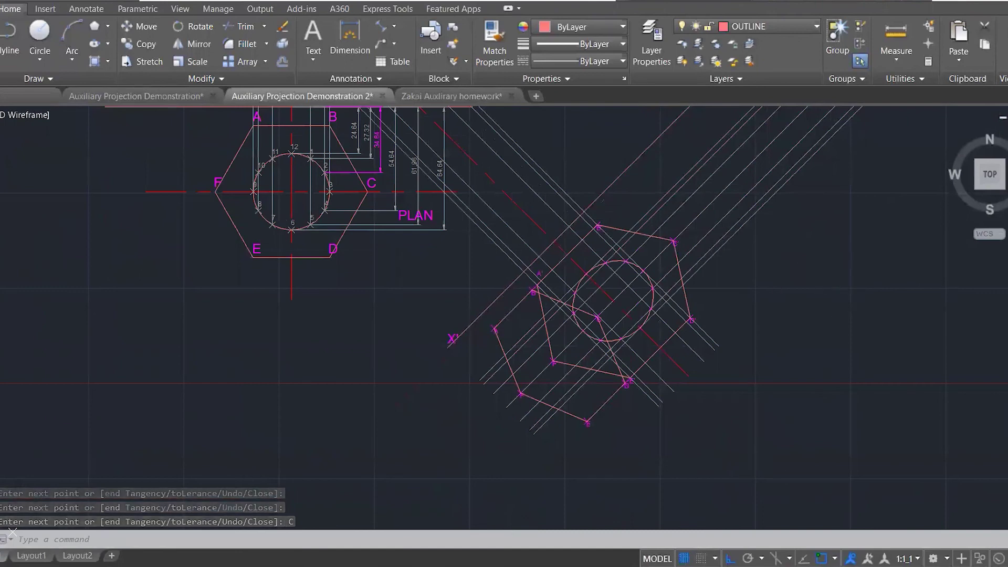
scroll(720, 513, "down", 4)
scroll(739, 471, "up", 2)
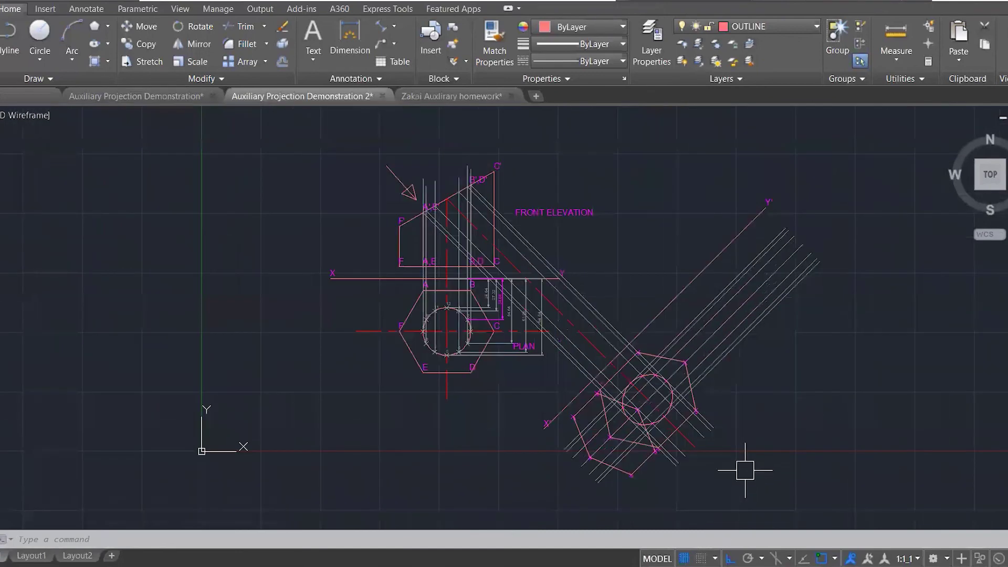
type("co")
key("Return")
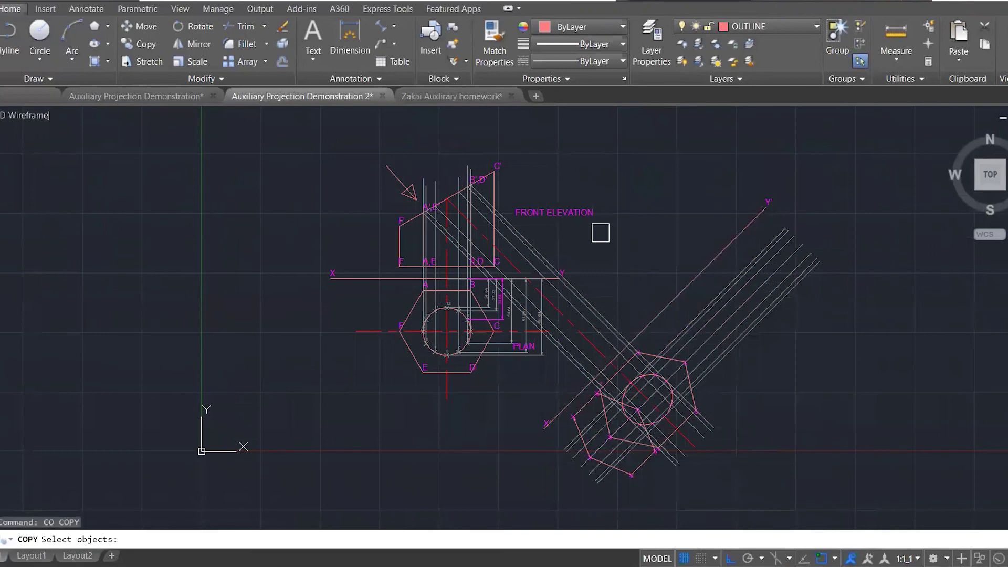
left_click(569, 212)
key("Return")
left_click(543, 216)
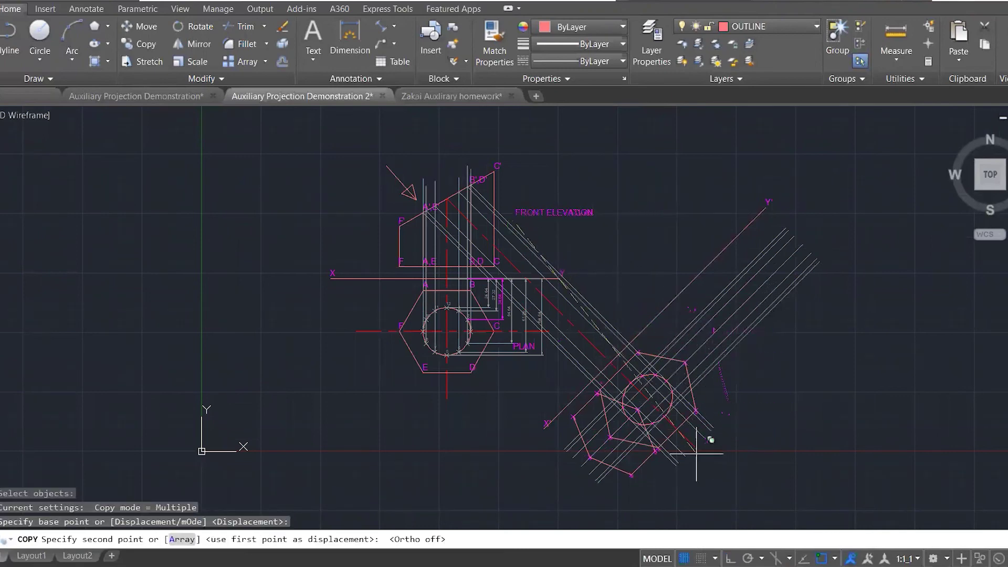
left_click(715, 411)
key("Escape")
key("Escape")
- Change the copied label's text to AUXILIARY PROJECTION
left_click(748, 401)
double_click(747, 401)
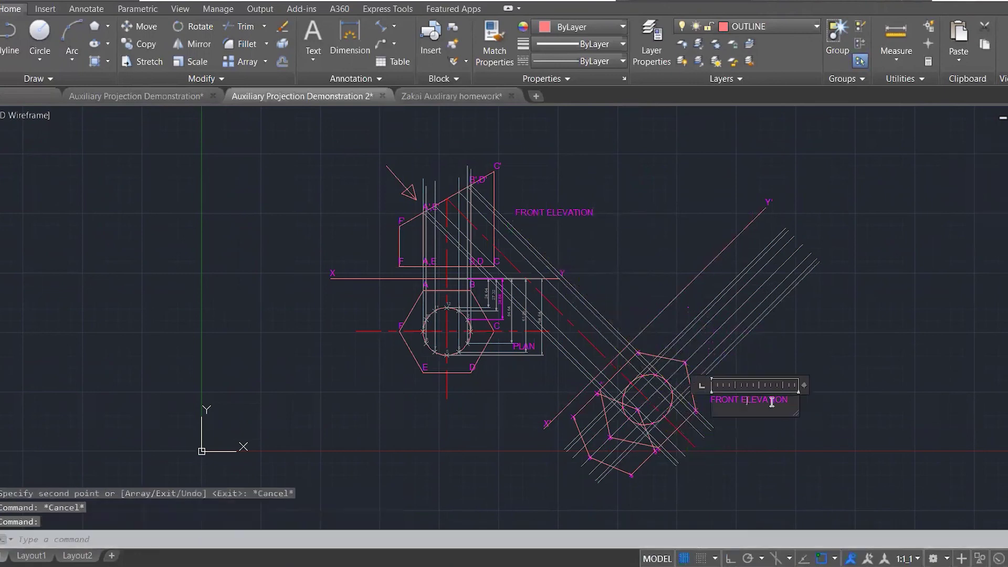
type("AUXILIARY PROJECTION")
left_click(653, 326)
scroll(616, 313, "down", 3)
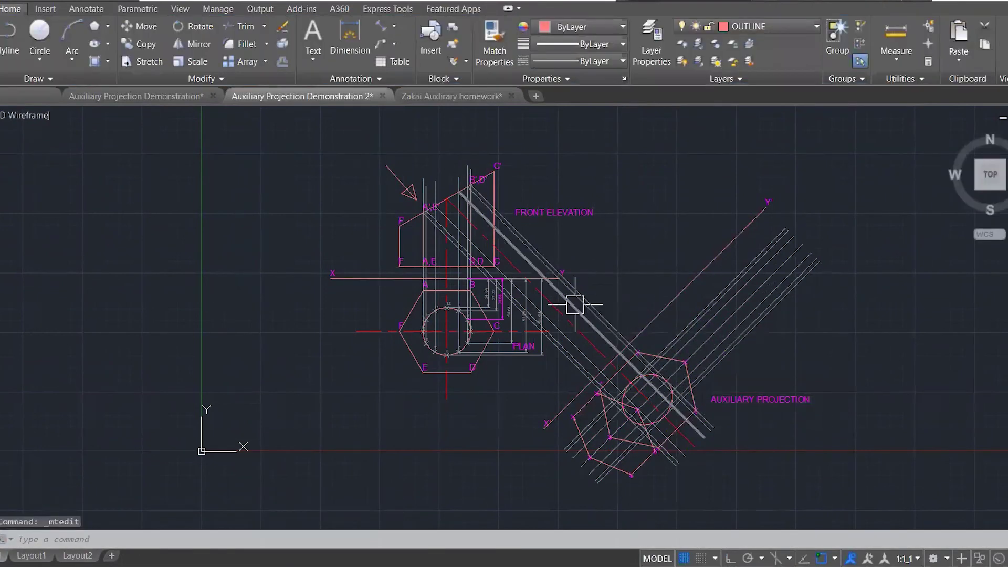
- Turn off the HATCH layer to hide the projectors and construction lines
scroll(522, 326, "up", 2)
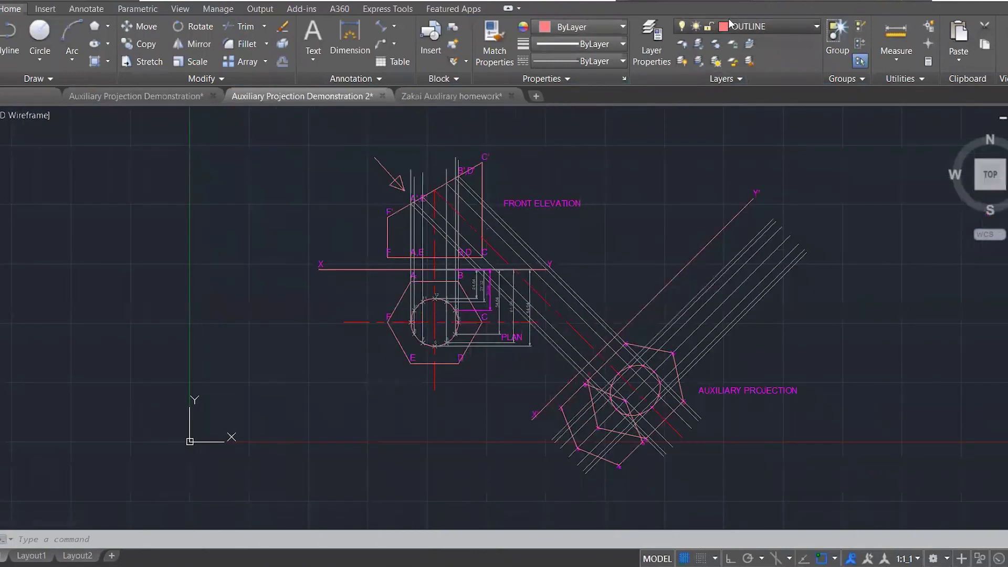
left_click(683, 27)
left_click(686, 129)
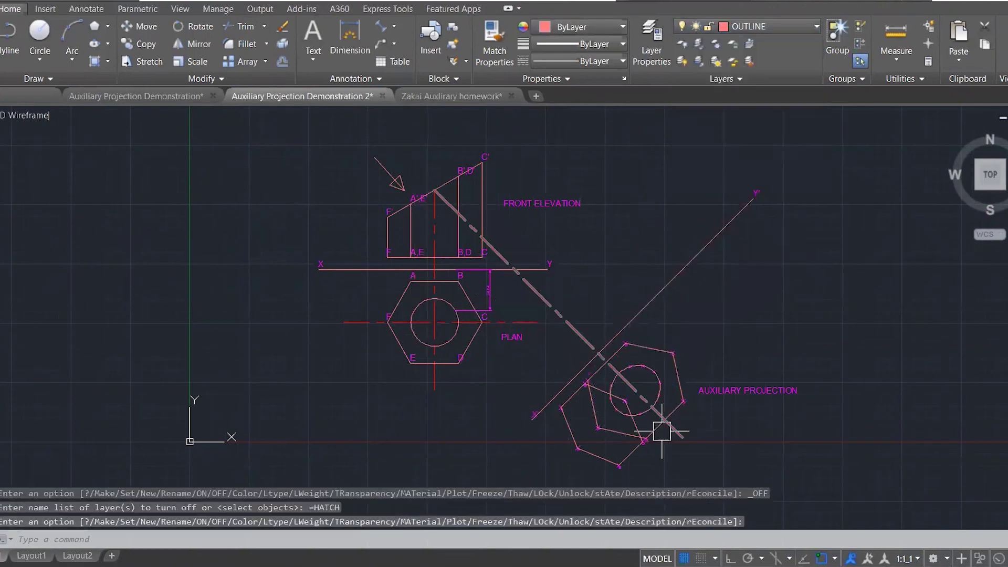
- Move the base edges running through B, C and D in the auxiliary plan to the HIDDEN LINES layer
scroll(646, 478, "up", 2)
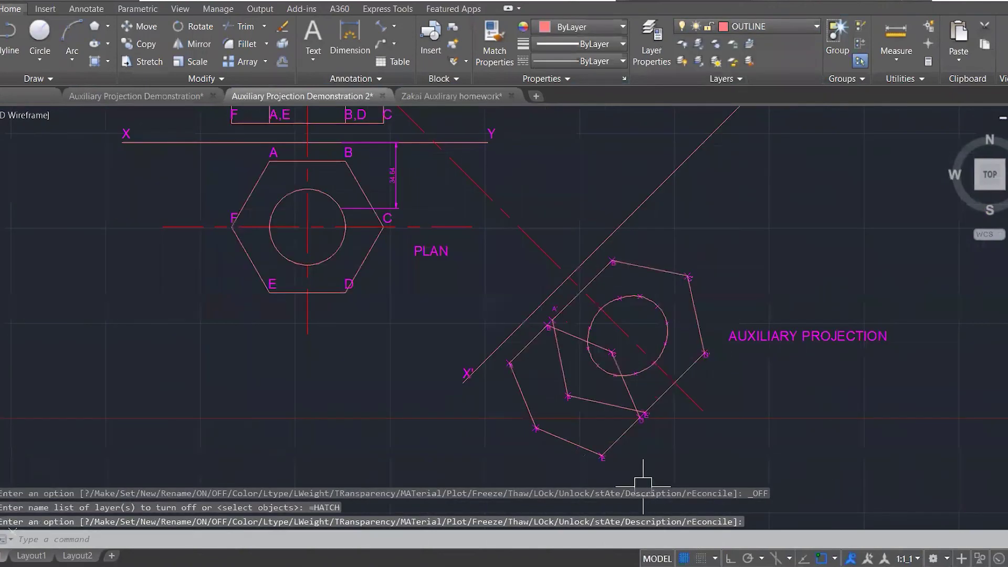
left_click(630, 387)
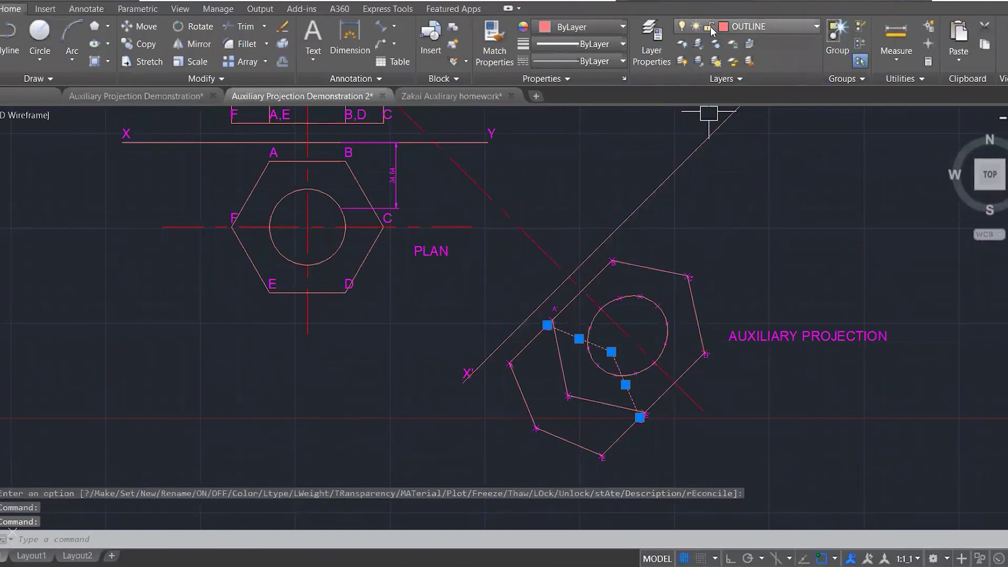
left_click(735, 27)
left_click(762, 146)
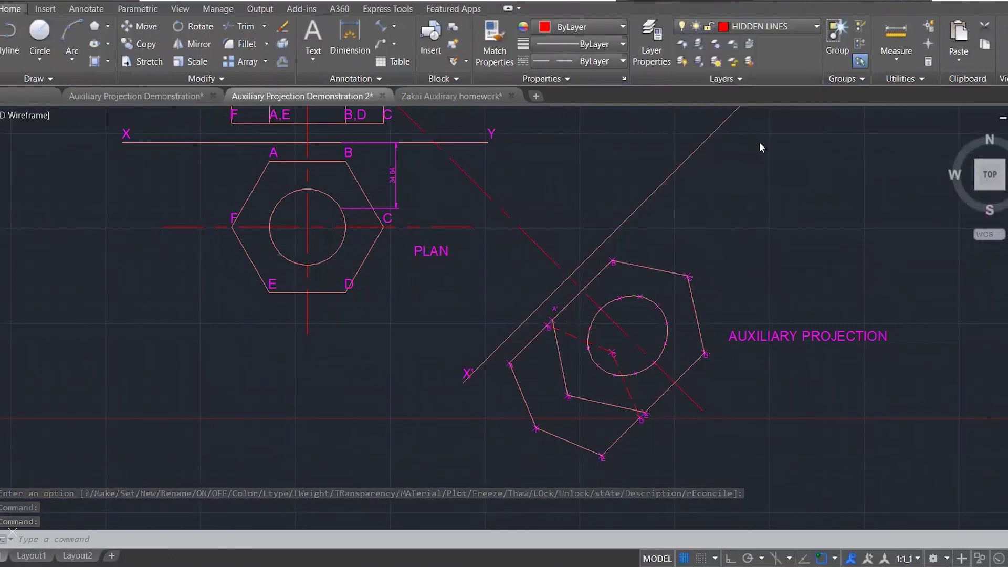
key("Escape")
key("Escape")
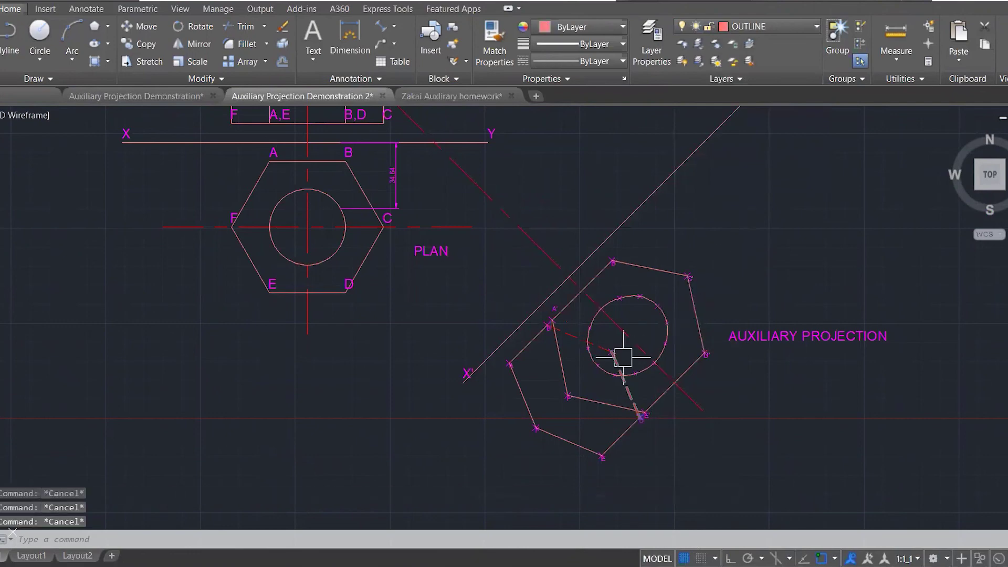
- Draw a line from C to C' in the auxiliary plan
type("L")
key("Return")
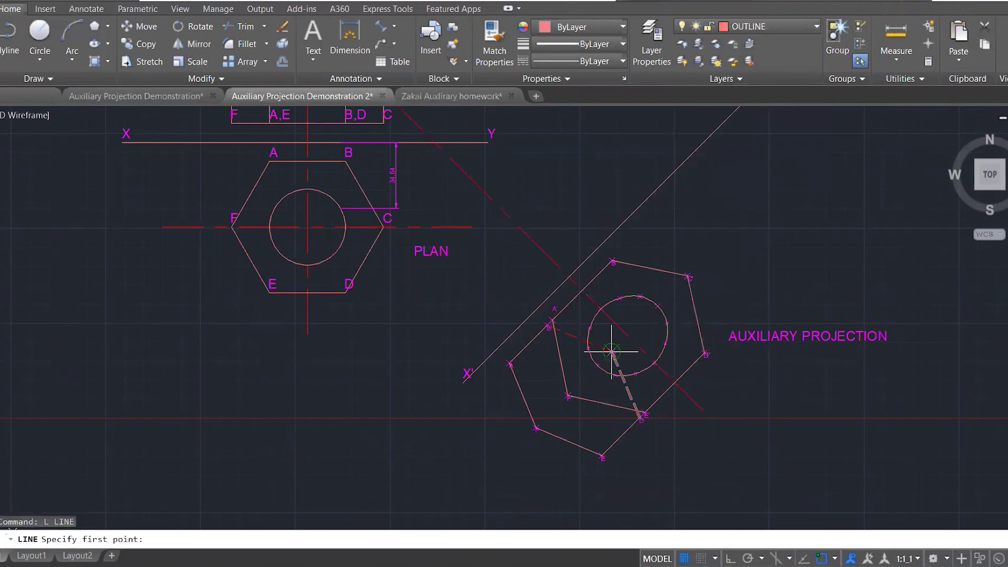
left_click(612, 351)
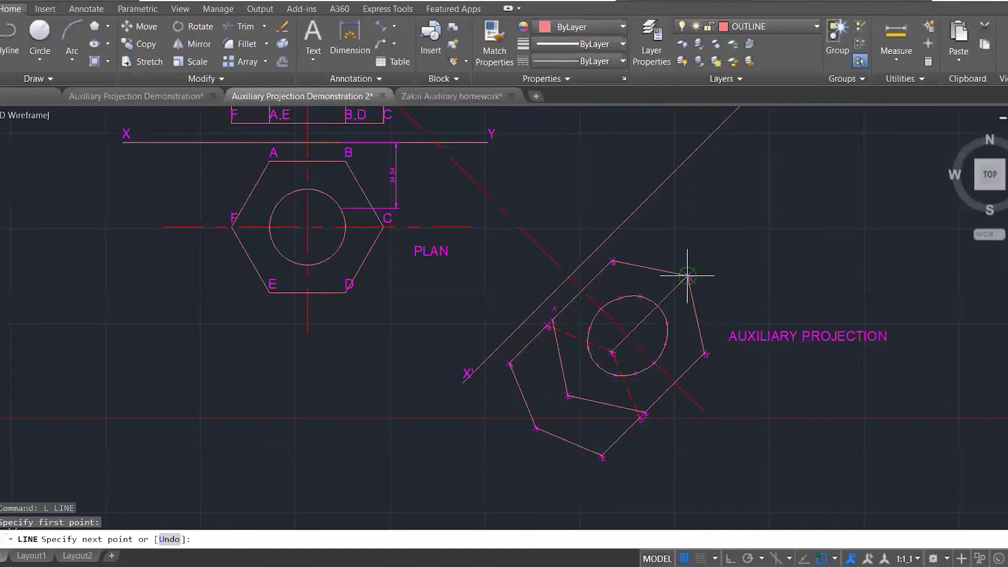
key("Escape")
key("Escape")
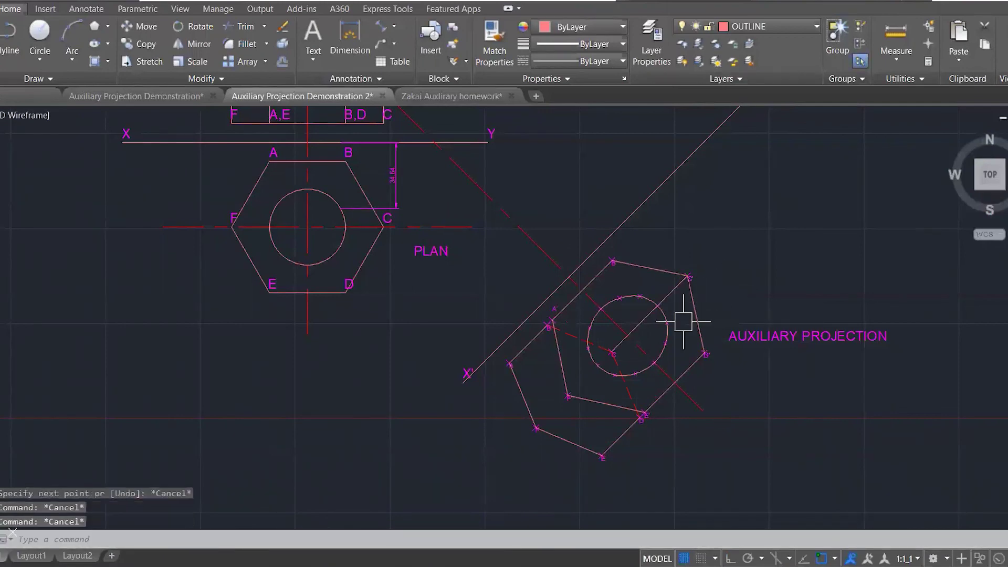
- Match the properties of the C to C' line to the hidden base edges in the auxiliary plan
type("ma")
key("Return")
left_click(628, 390)
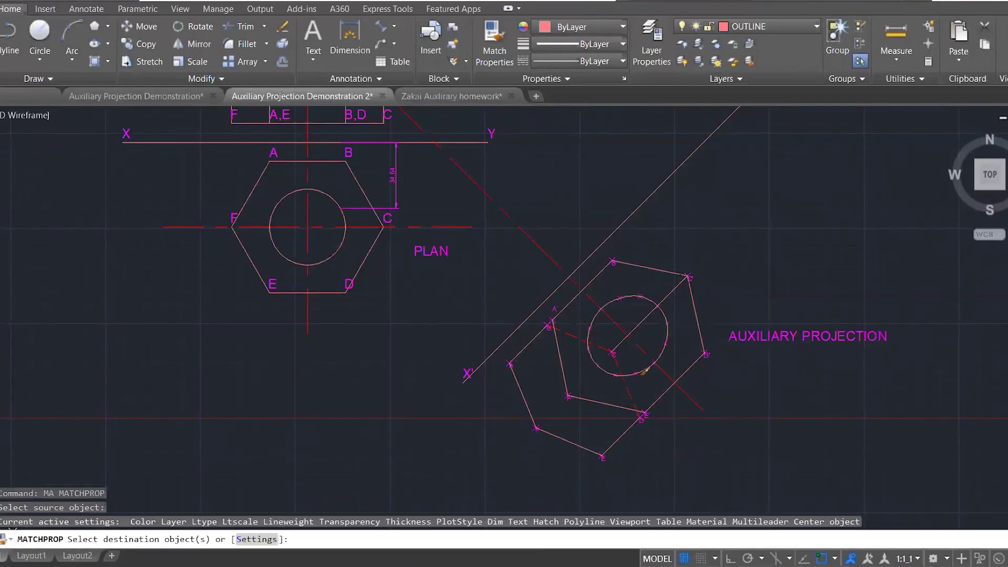
left_click(647, 321)
key("Escape")
key("Escape")
key("Escape")
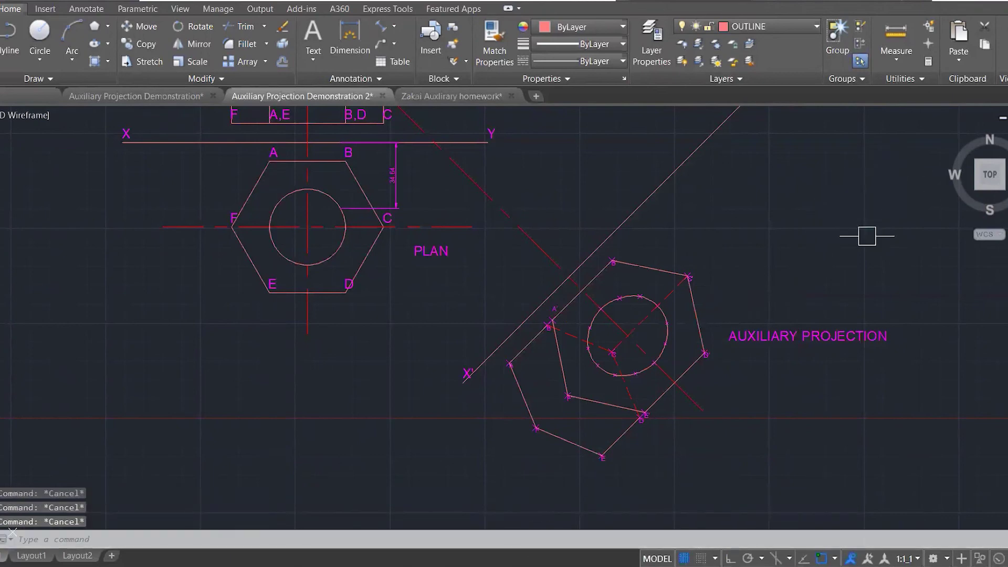
- Turn off the DIMENSIONS layer to leave the three views without dimensions
scroll(742, 230, "down", 2)
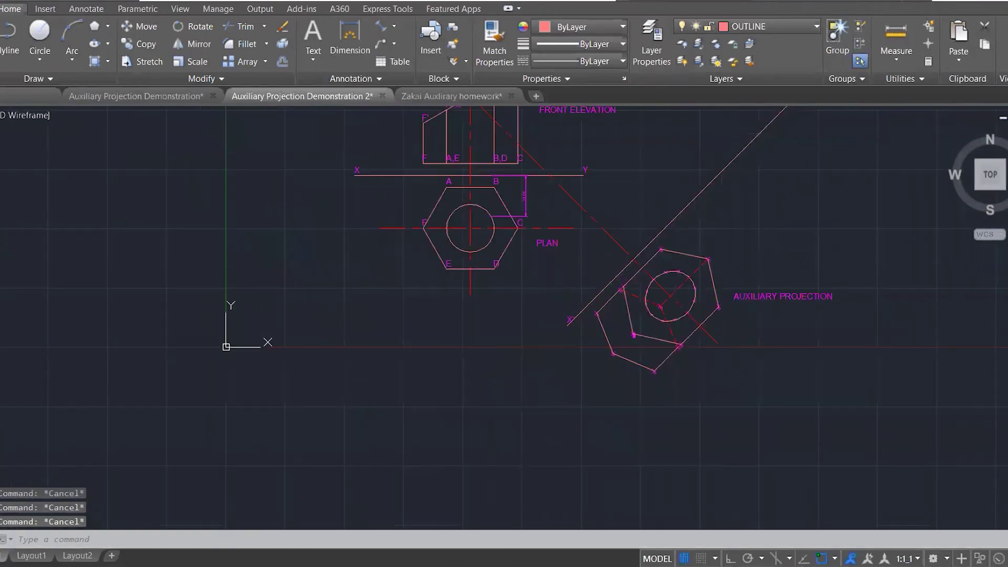
scroll(637, 468, "down", 2)
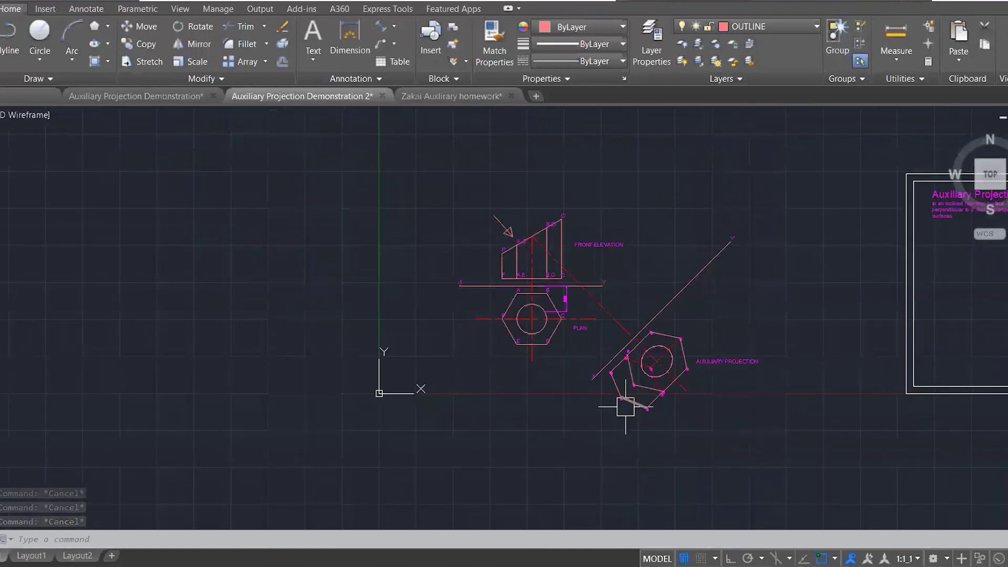
scroll(560, 299, "up", 2)
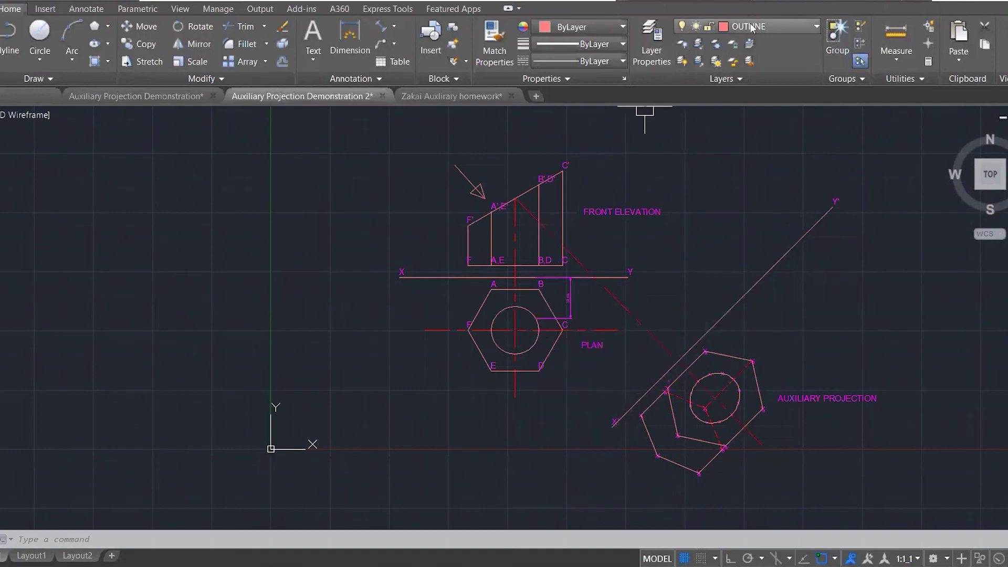
scroll(655, 192, "down", 2)
key("Escape")
scroll(590, 240, "down", 3)
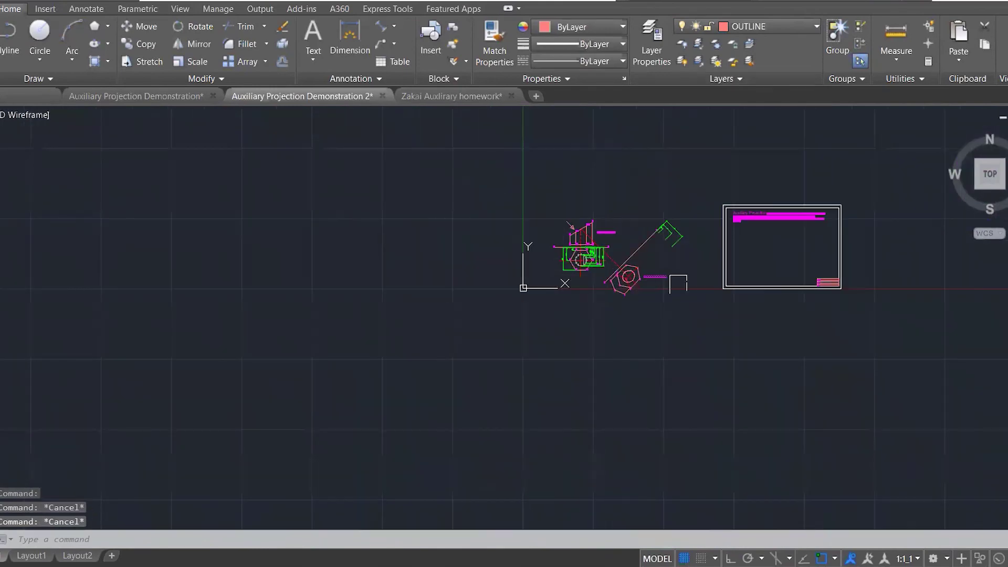
scroll(862, 293, "up", 3)
left_click(855, 342)
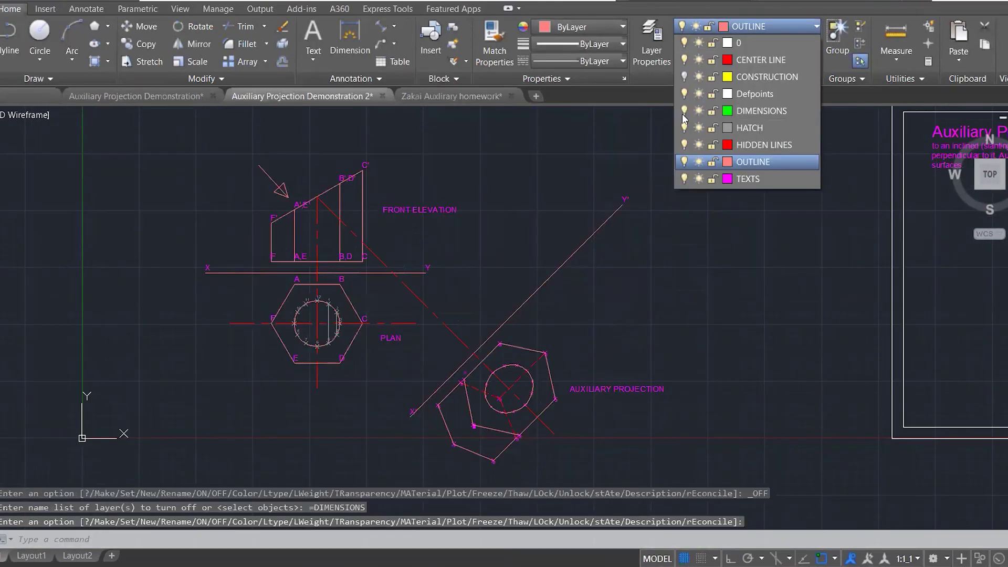
left_click(599, 153)
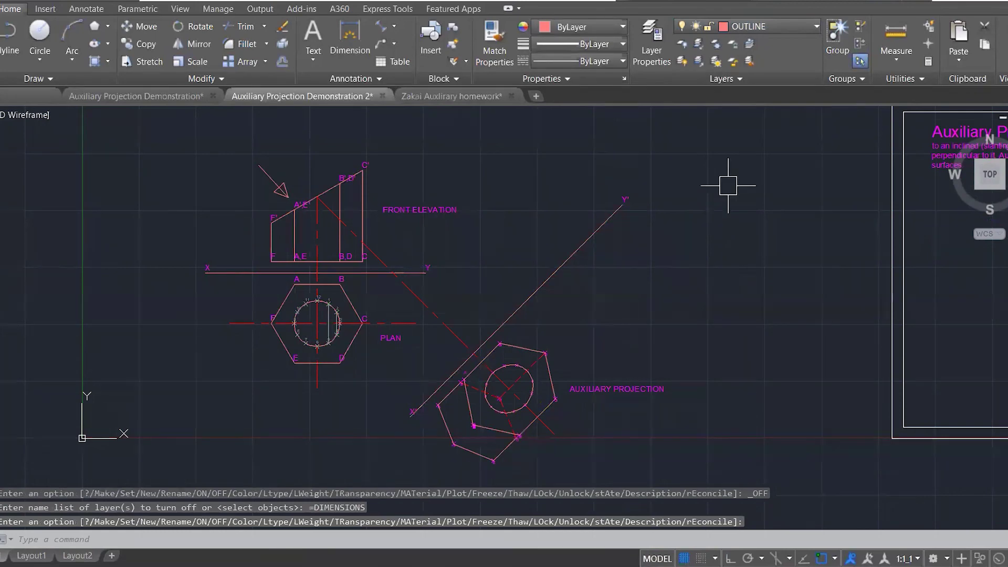
- Check the question sheet, then switch to SketchUp and examine the truncated hexagonal prism from the sloping face and the side
key("alt+Tab")
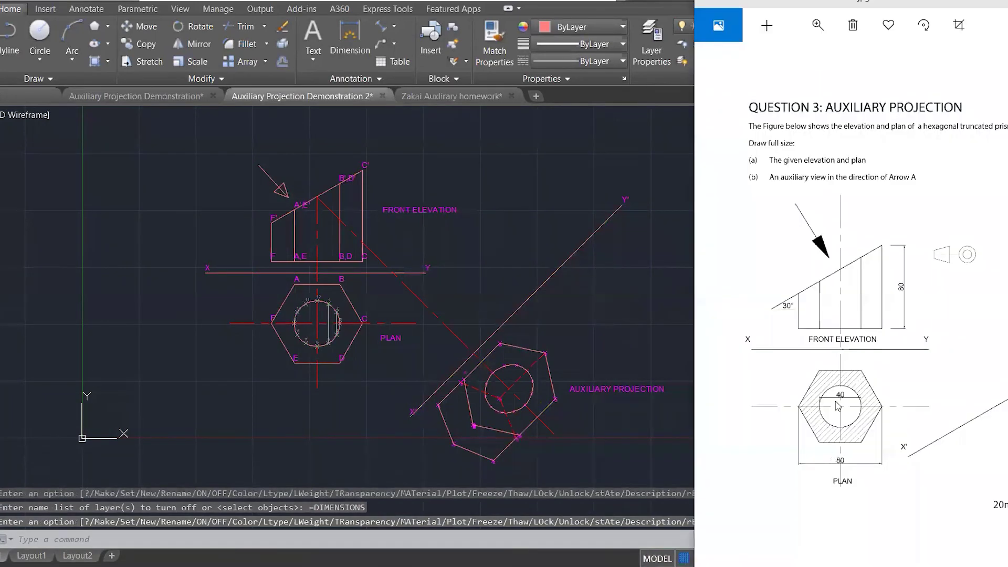
left_click(676, 255)
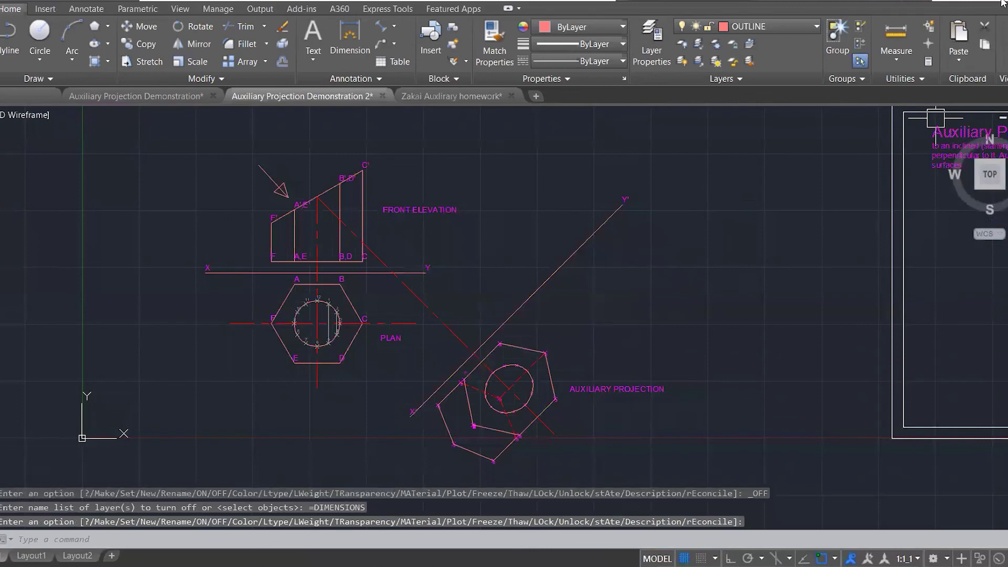
key("super+Left")
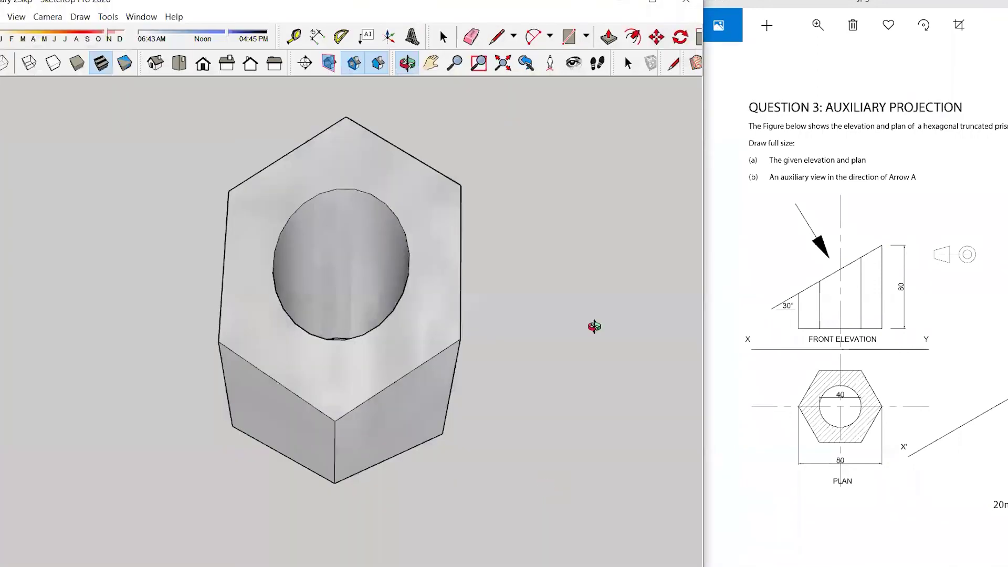
mouse_move(614, 241)
left_mouse_down()
mouse_move(601, 316)
mouse_move(295, 247)
mouse_move(282, 261)
mouse_move(383, 387)
mouse_move(312, 219)
mouse_move(318, 390)
mouse_move(642, 394)
mouse_move(374, 361)
mouse_move(473, 478)
mouse_move(394, 387)
mouse_move(285, 522)
mouse_move(459, 279)
mouse_move(367, 427)
mouse_move(401, 412)
mouse_move(661, 188)
mouse_move(497, 286)
mouse_move(220, 49)
left_mouse_up()
left_click_drag(368, 316, 592, 191)
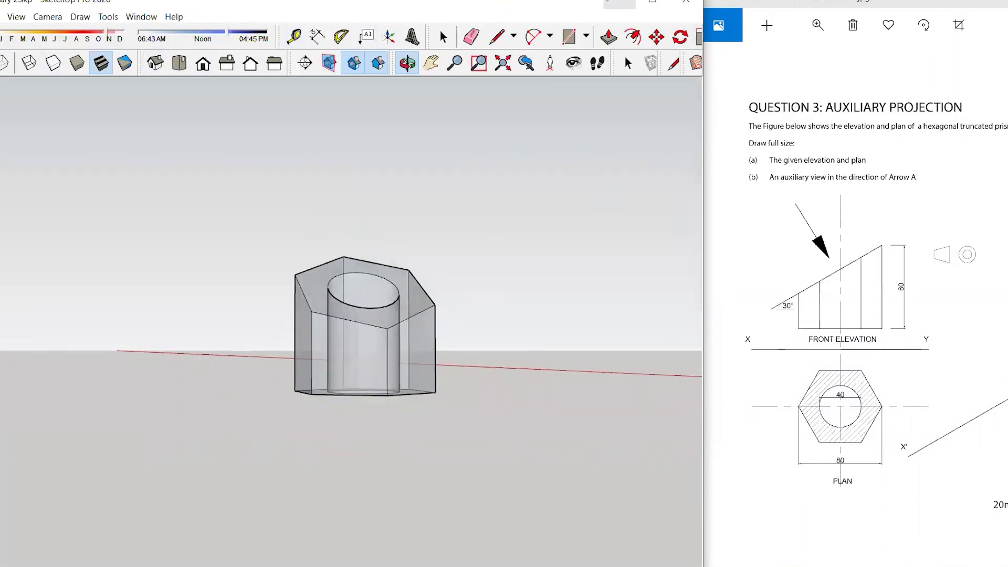
- Examine the see-through prism and its cylindrical hole from above, from the side and from underneath, including close up
double_click(598, 6)
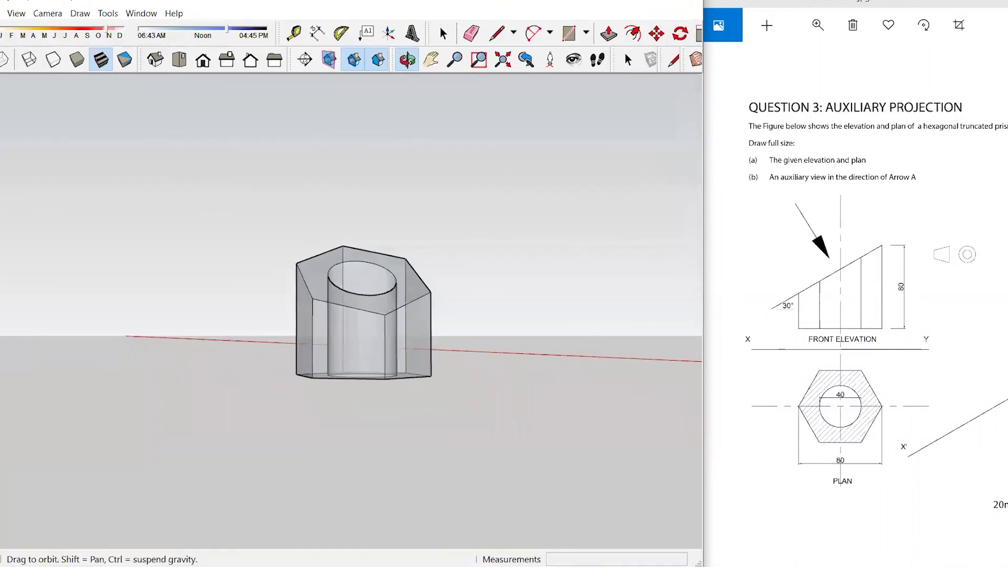
mouse_move(541, 282)
left_mouse_down()
mouse_move(498, 394)
mouse_move(425, 346)
left_mouse_up()
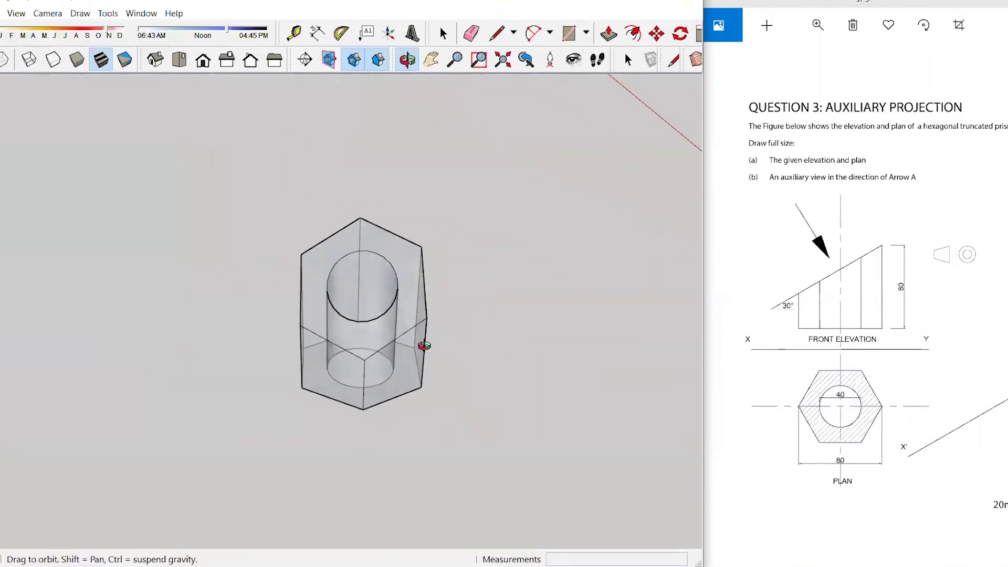
left_click_drag(427, 281, 355, 407)
left_click_drag(421, 348, 325, 340)
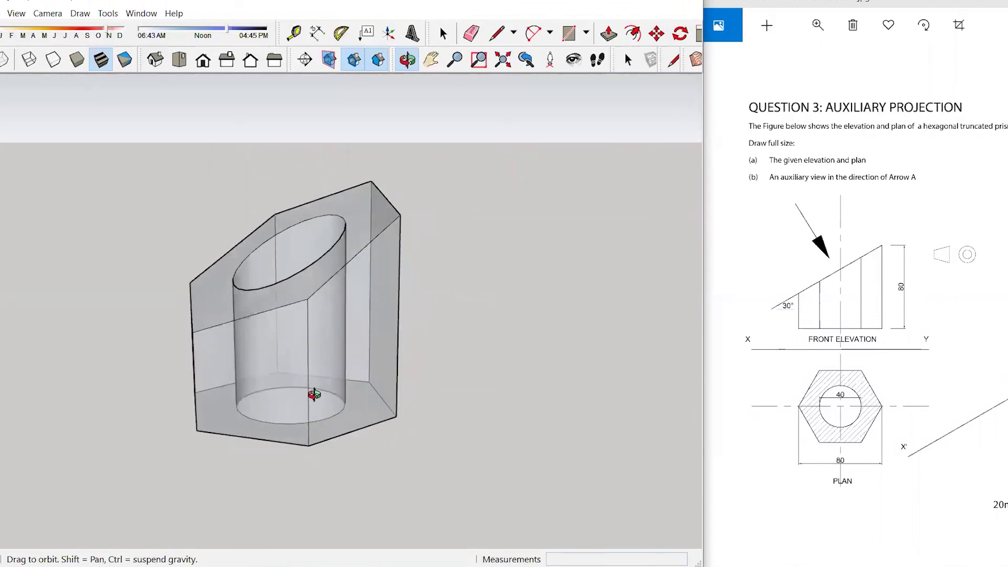
left_click_drag(314, 394, 405, 457)
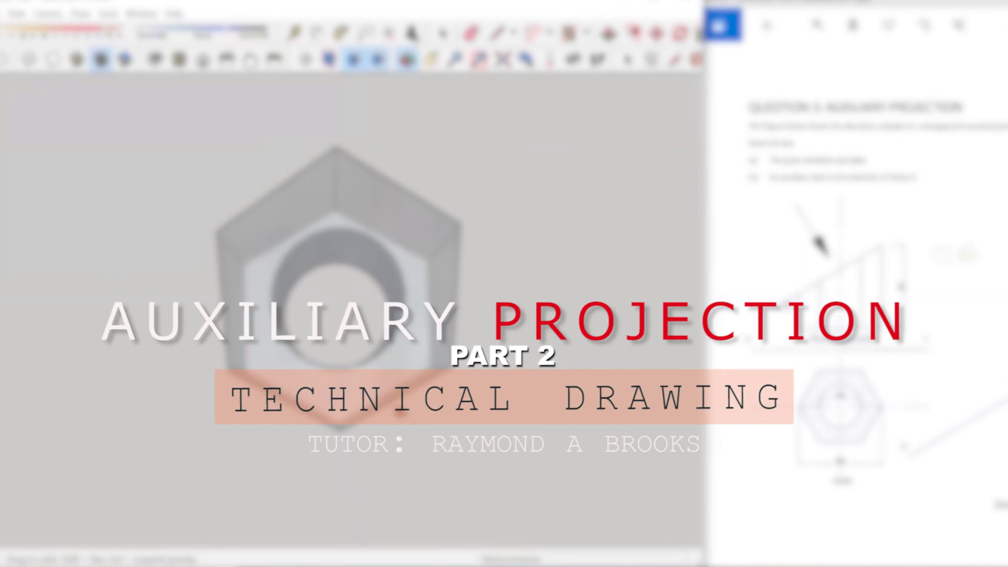
scroll(326, 262, "up", 3)
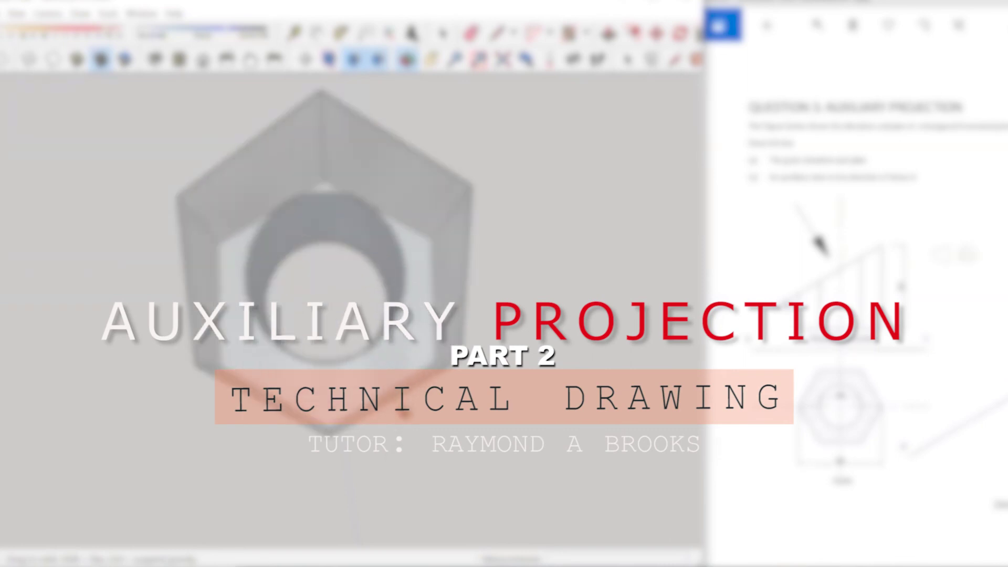
scroll(318, 231, "up", 2)
middle_click_drag(413, 412, 415, 214)
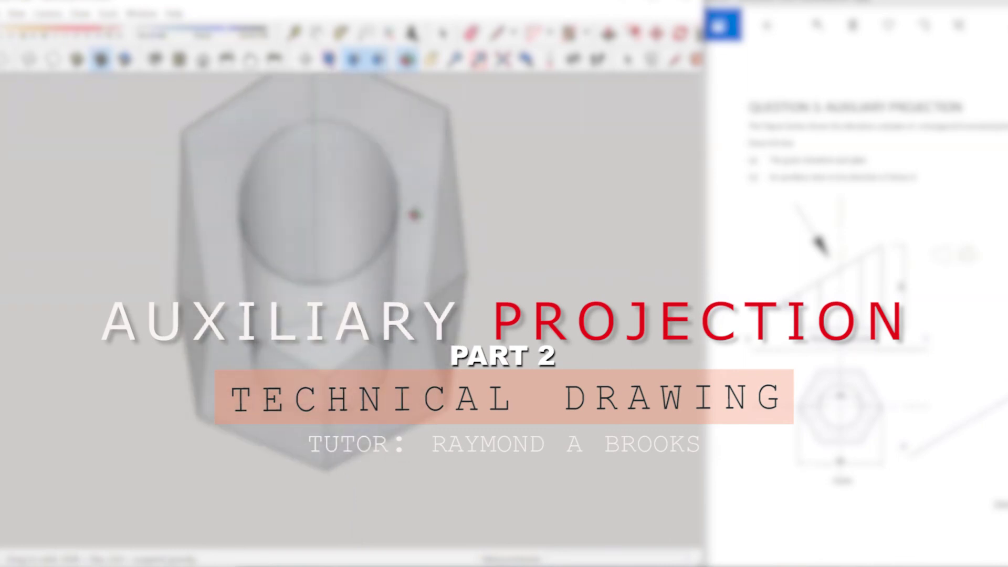